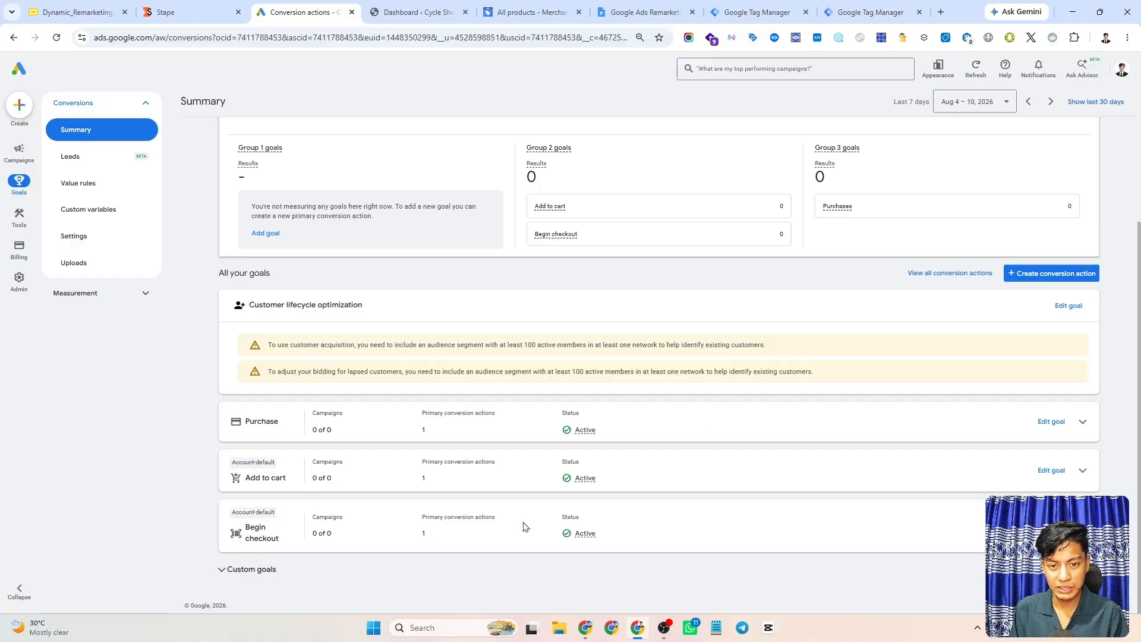
# Review the Google Ads conversion goals and the existing tags in the web and server Tag Manager containers.
pyautogui.scroll(2, 523, 527)
pyautogui.scroll(1, 524, 522)
pyautogui.click(754, 12)
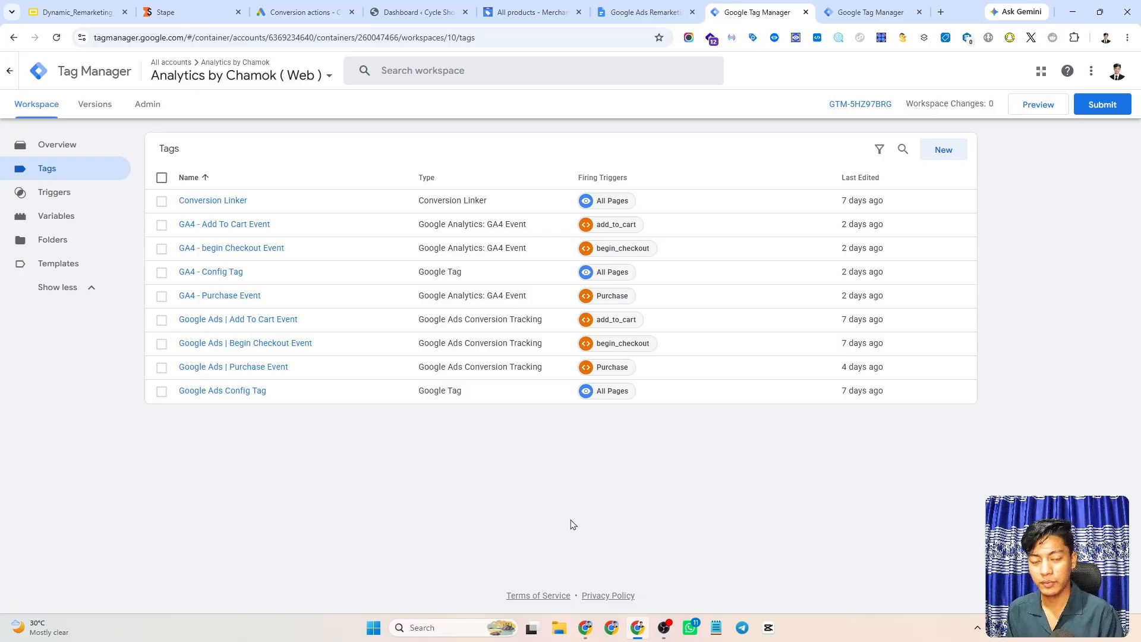
pyautogui.click(821, 7)
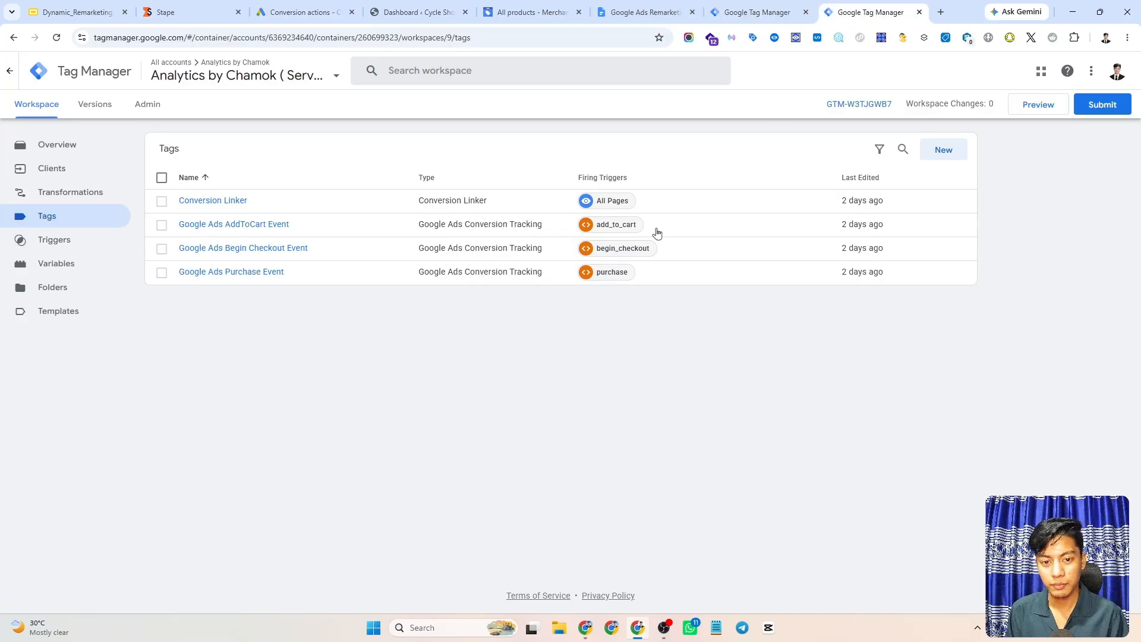
pyautogui.click(743, 12)
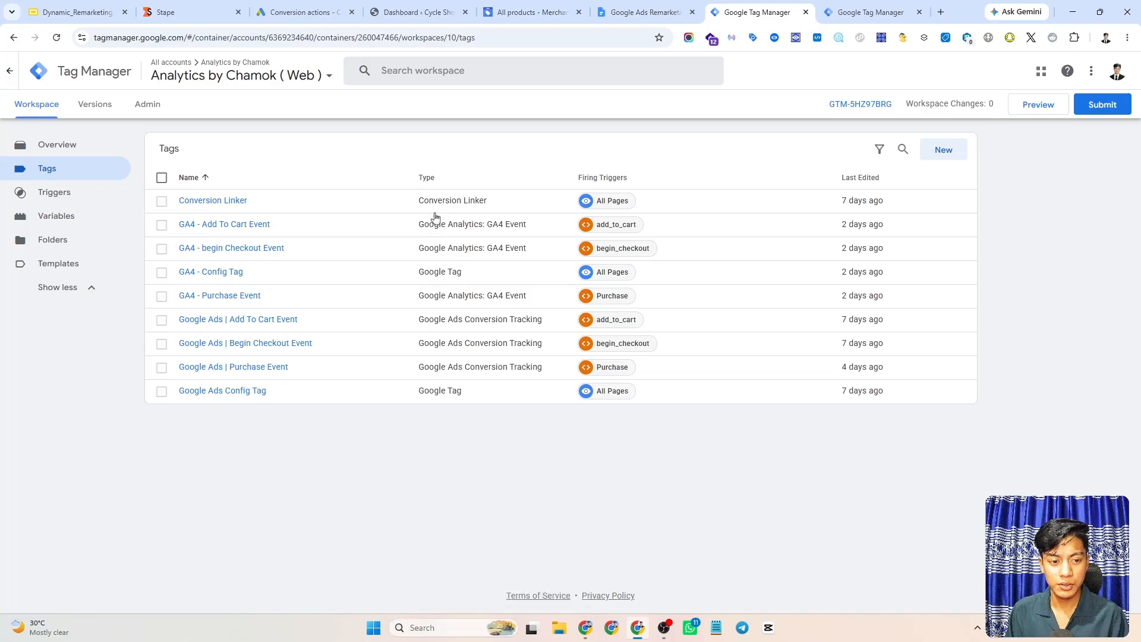
# Start a preview session of the web container connected to the store's URL, analyticsbychamok.shop/.
pyautogui.click(1020, 108)
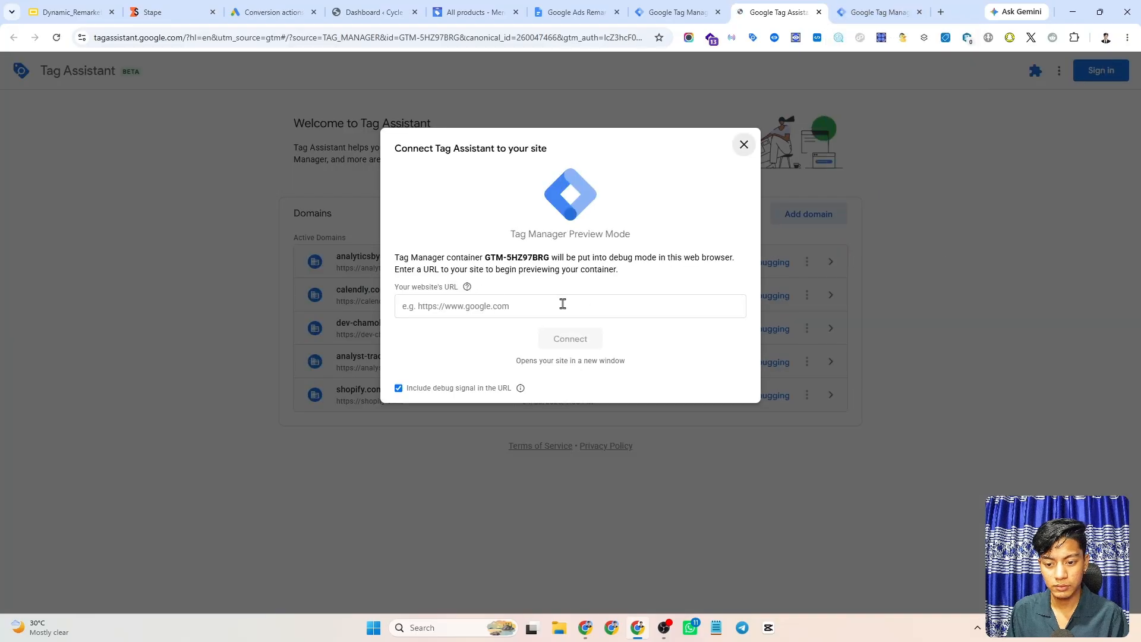
pyautogui.click(562, 304)
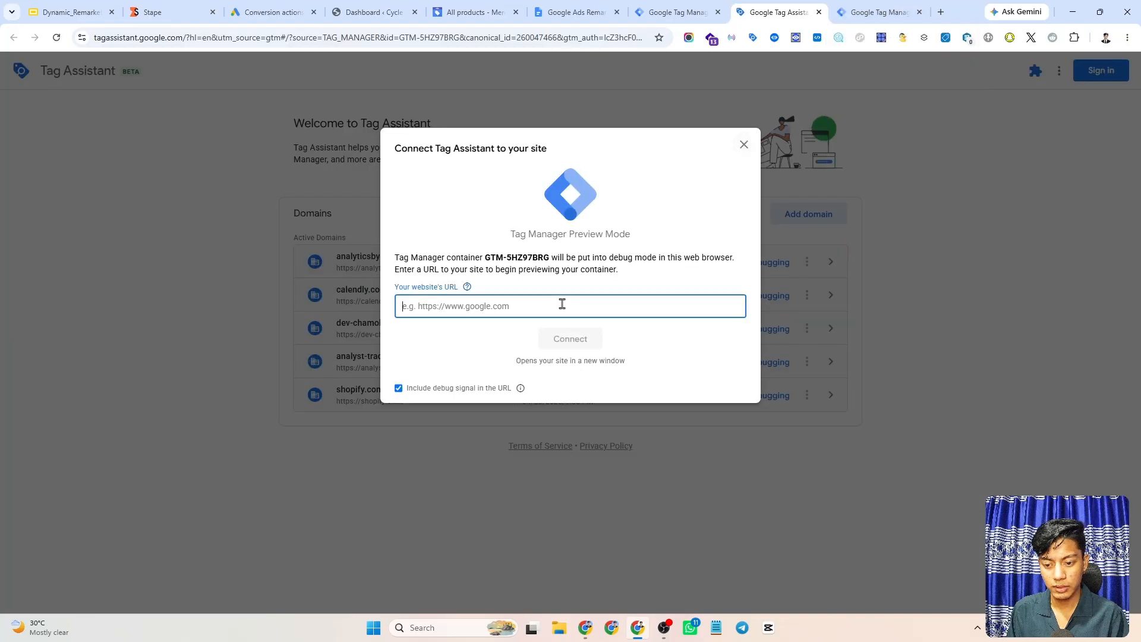
pyautogui.click(372, 12)
pyautogui.moveTo(191, 35); pyautogui.dragTo(95, 37)
pyautogui.hotkey('ctrl', 'c')
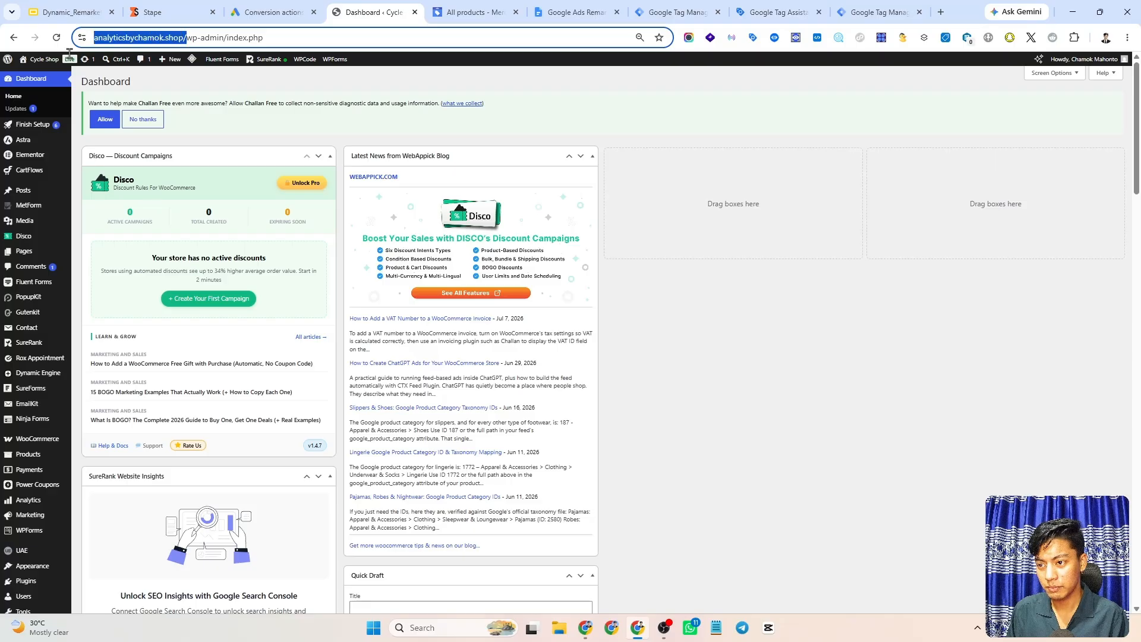
pyautogui.click(779, 12)
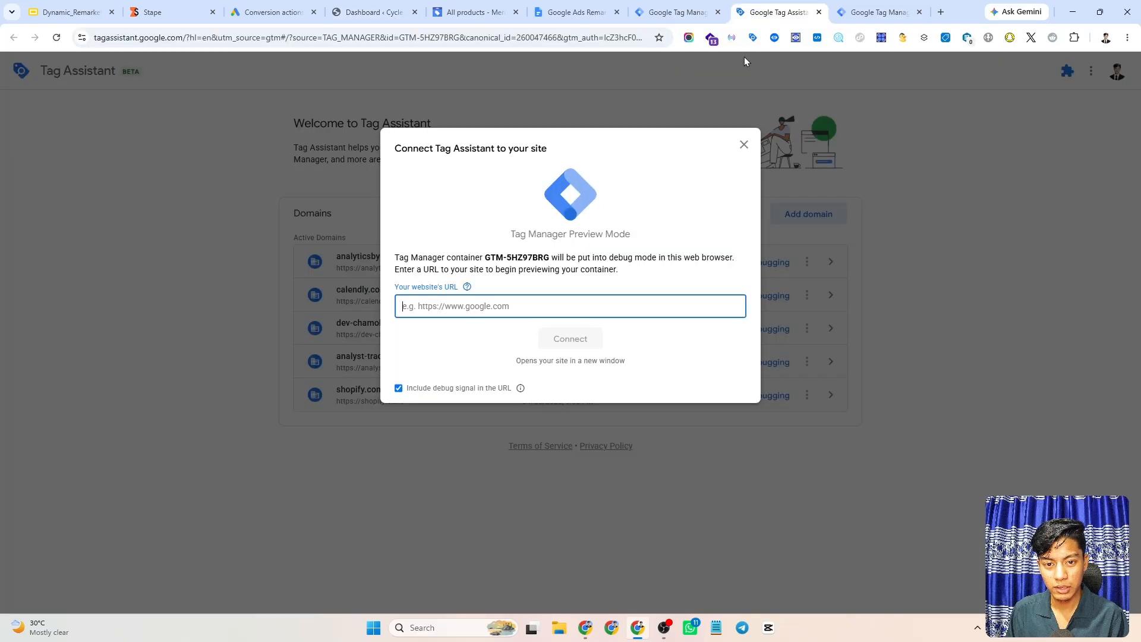
pyautogui.hotkey('ctrl', 'v')
pyautogui.click(569, 341)
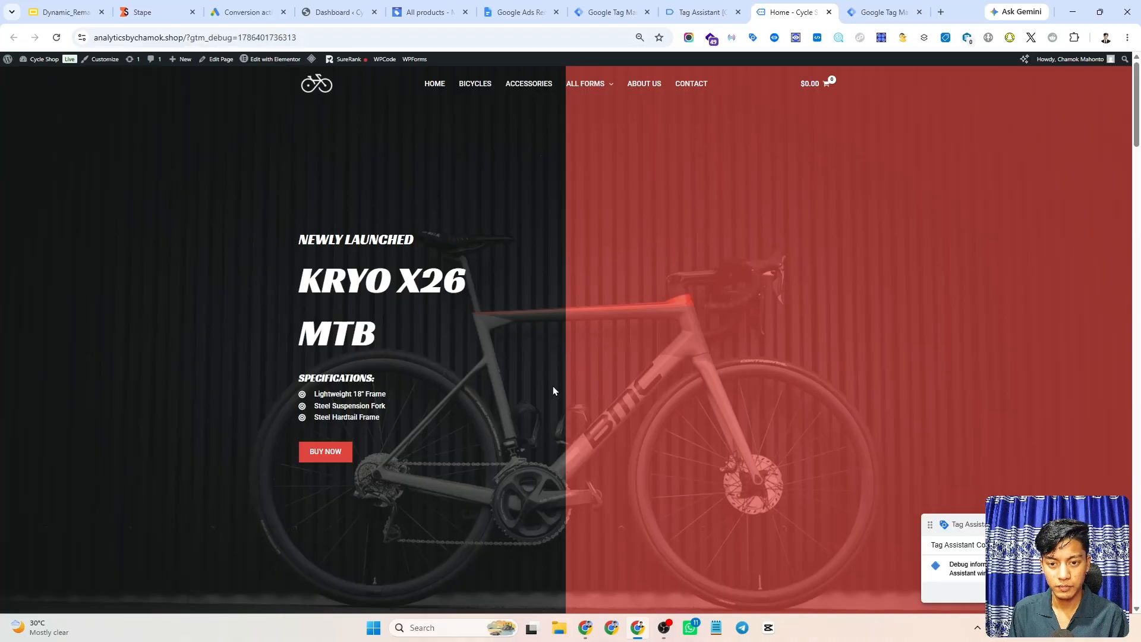
# Browse the store's Bicycles category and add the Kryo X26 MTB – Model K to the cart.
pyautogui.scroll(-2, 454, 325)
pyautogui.scroll(2, 475, 238)
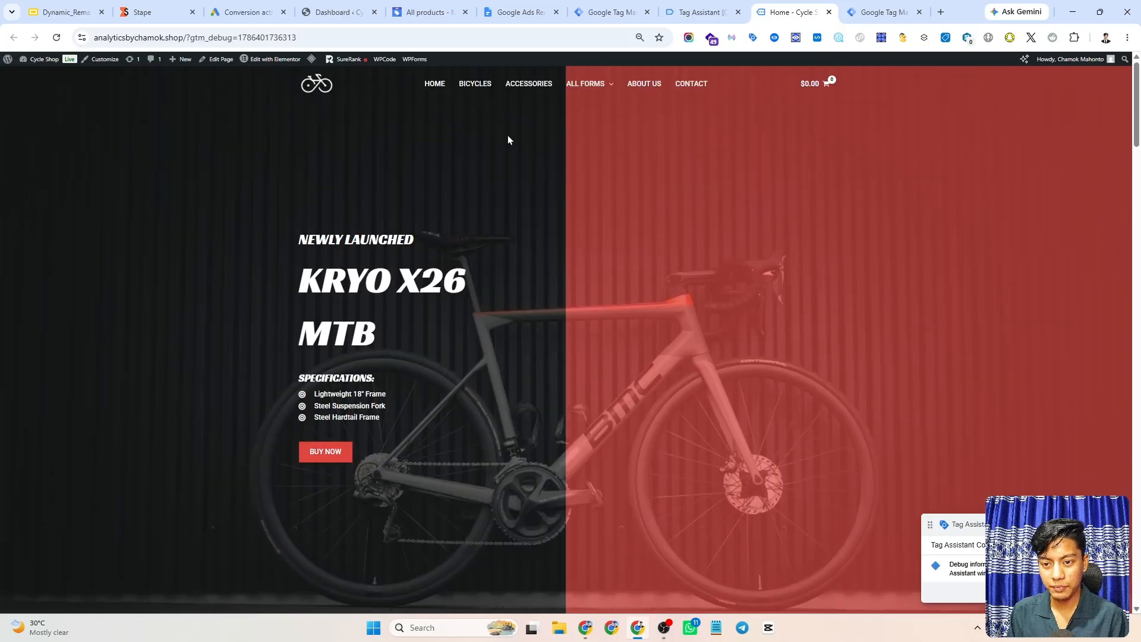
pyautogui.click(477, 87)
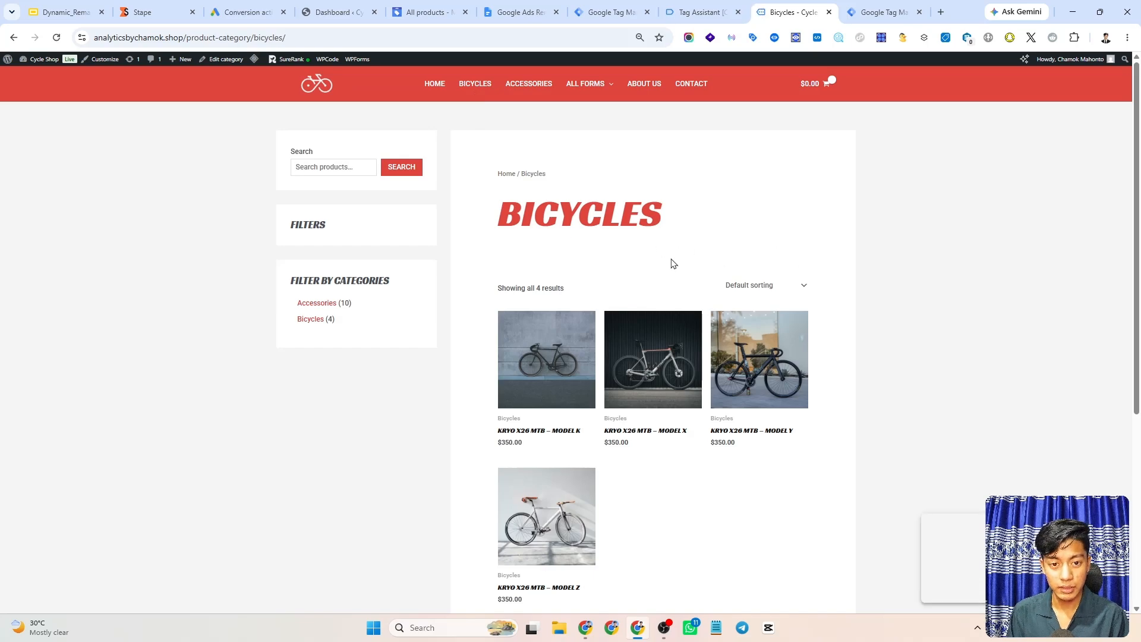
pyautogui.scroll(-3, 673, 262)
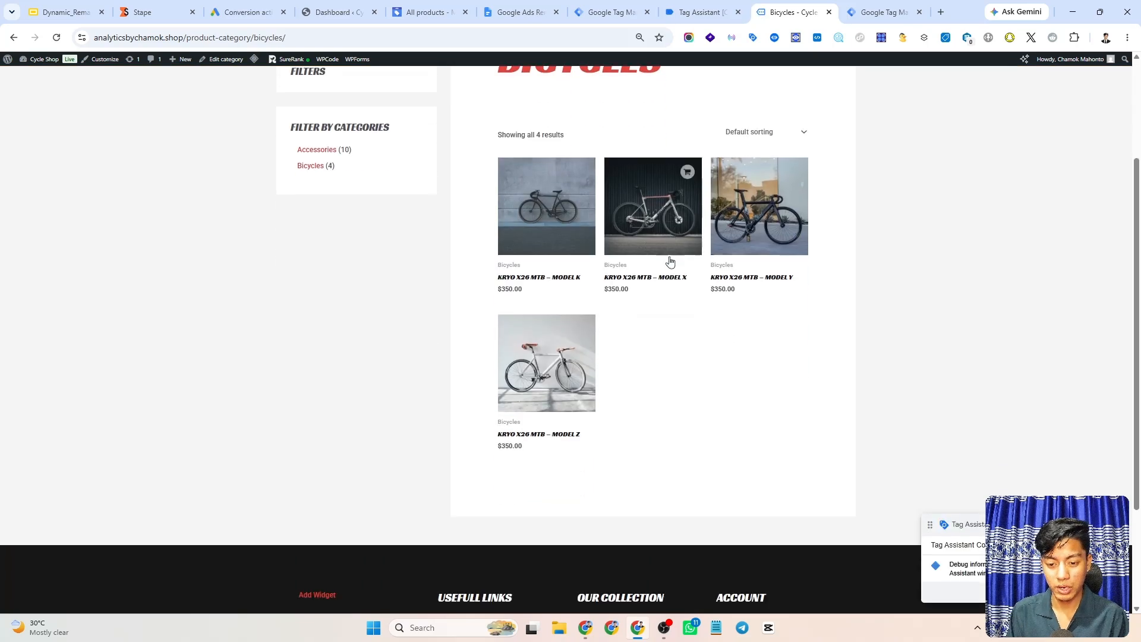
pyautogui.click(567, 220)
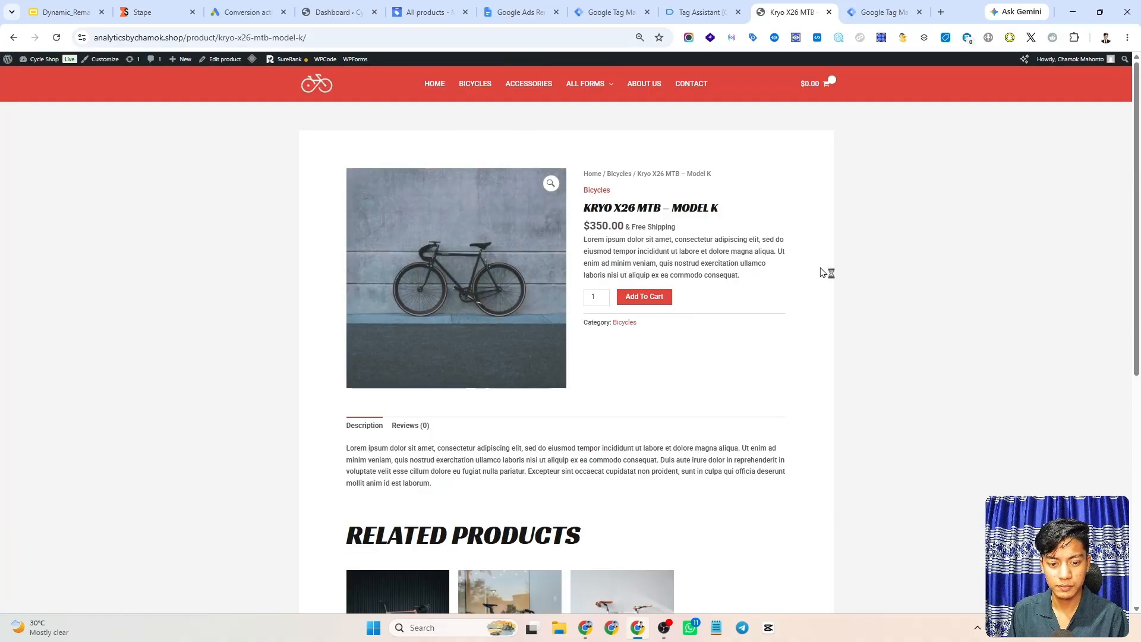
pyautogui.click(637, 297)
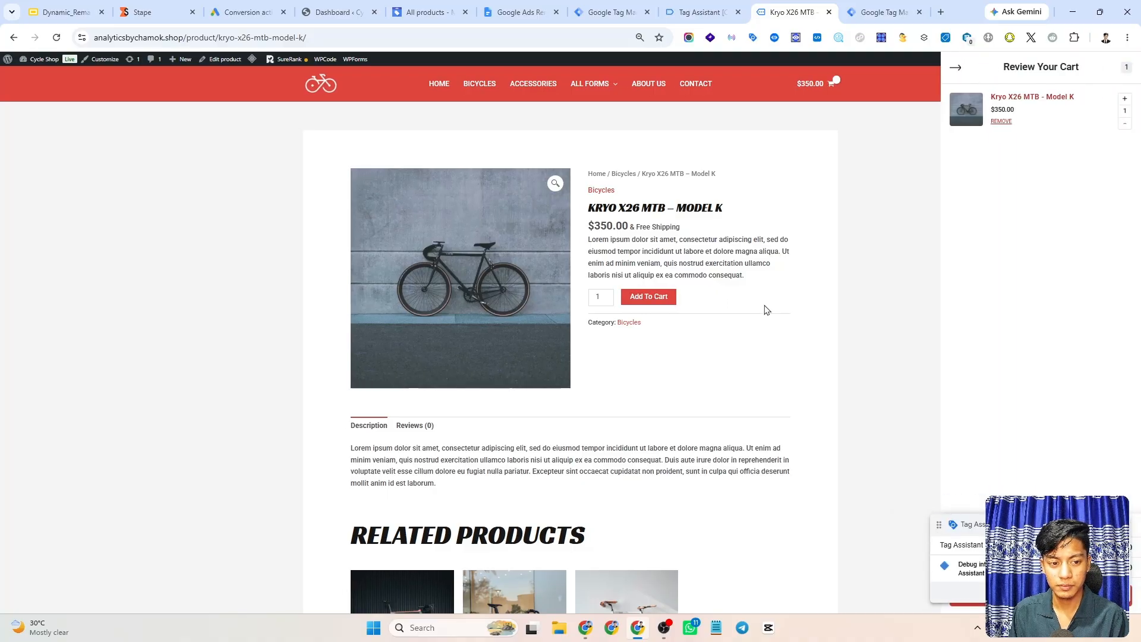
# Proceed from the cart to checkout and place the test order with the prefilled billing details.
pyautogui.moveTo(1010, 522); pyautogui.dragTo(664, 483)
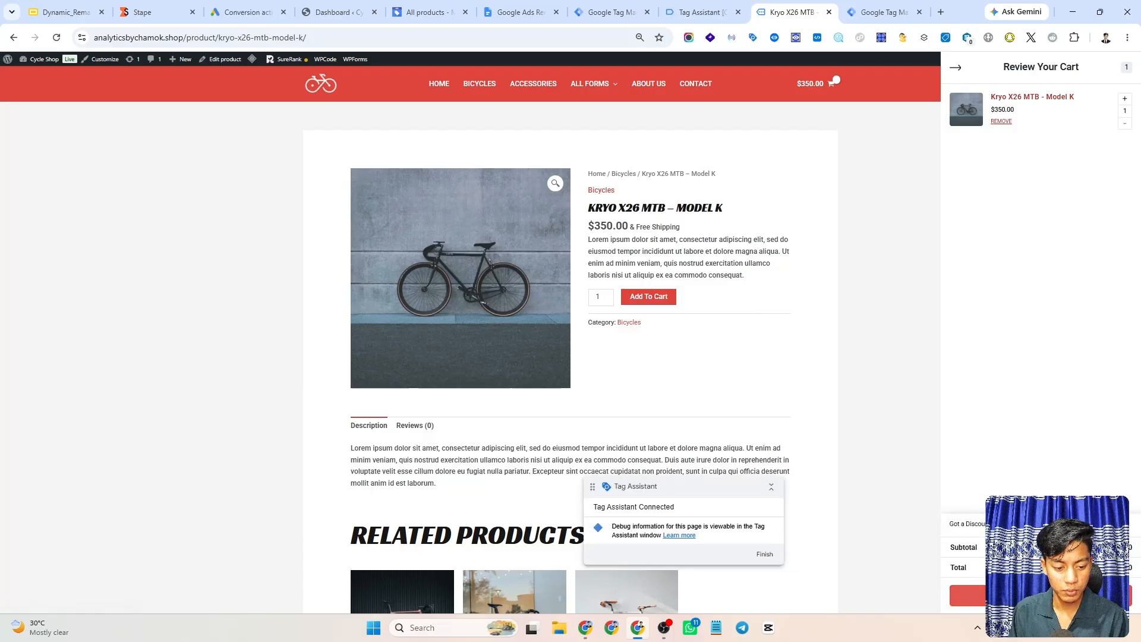
pyautogui.click(1041, 595)
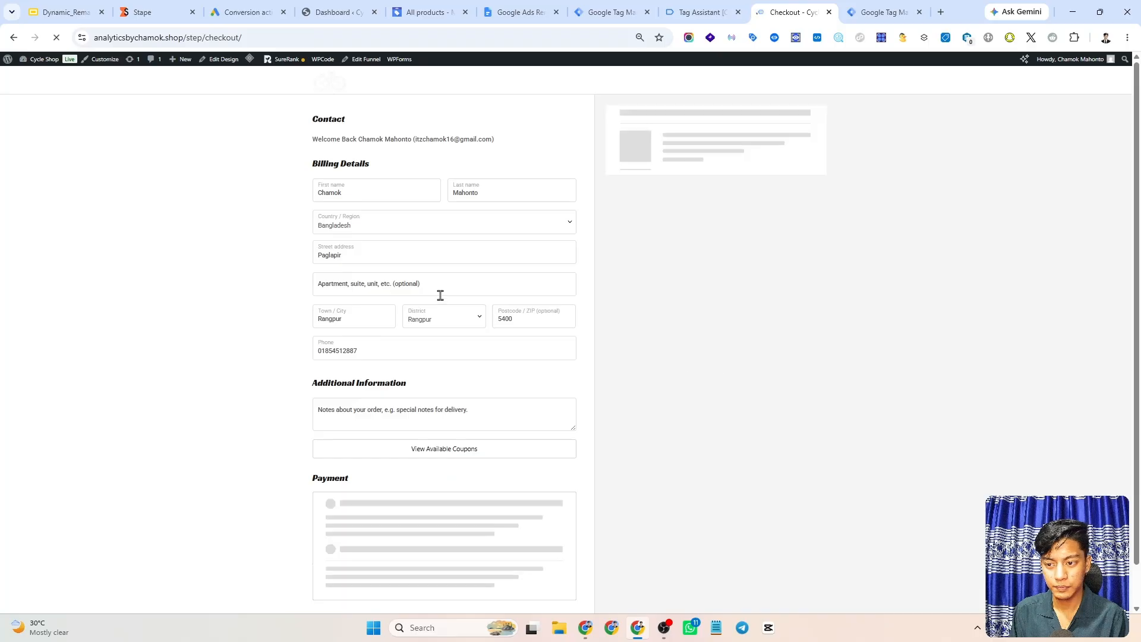
pyautogui.scroll(-1, 462, 305)
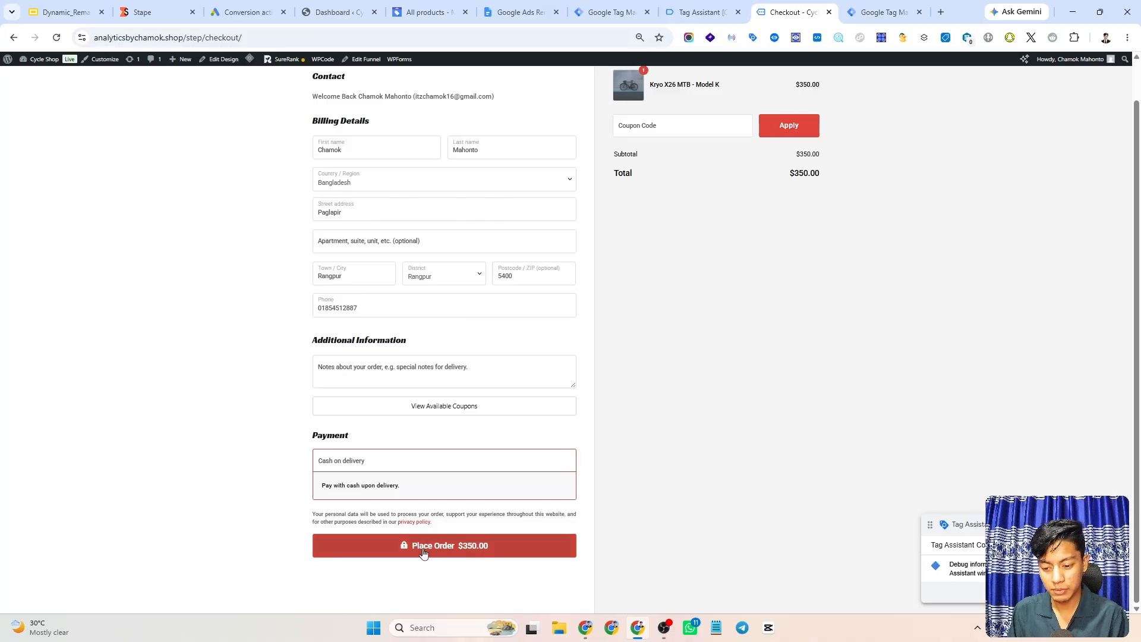
pyautogui.click(453, 554)
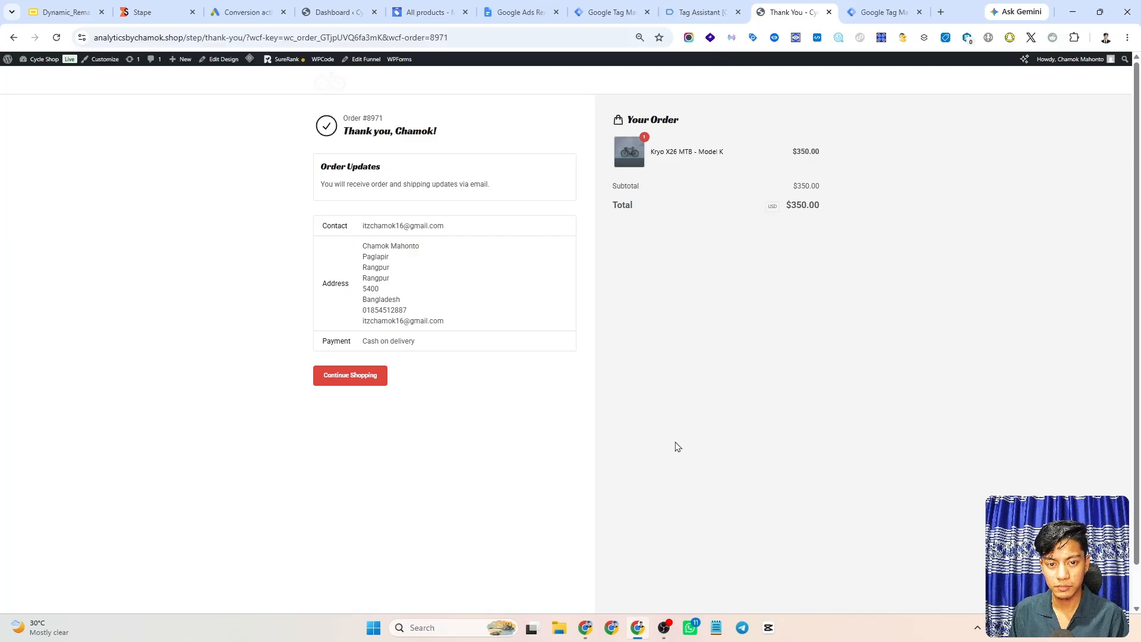
# Check in Tag Assistant's summary which web container tags fired during the test order.
pyautogui.hotkey('ctrl', '+')
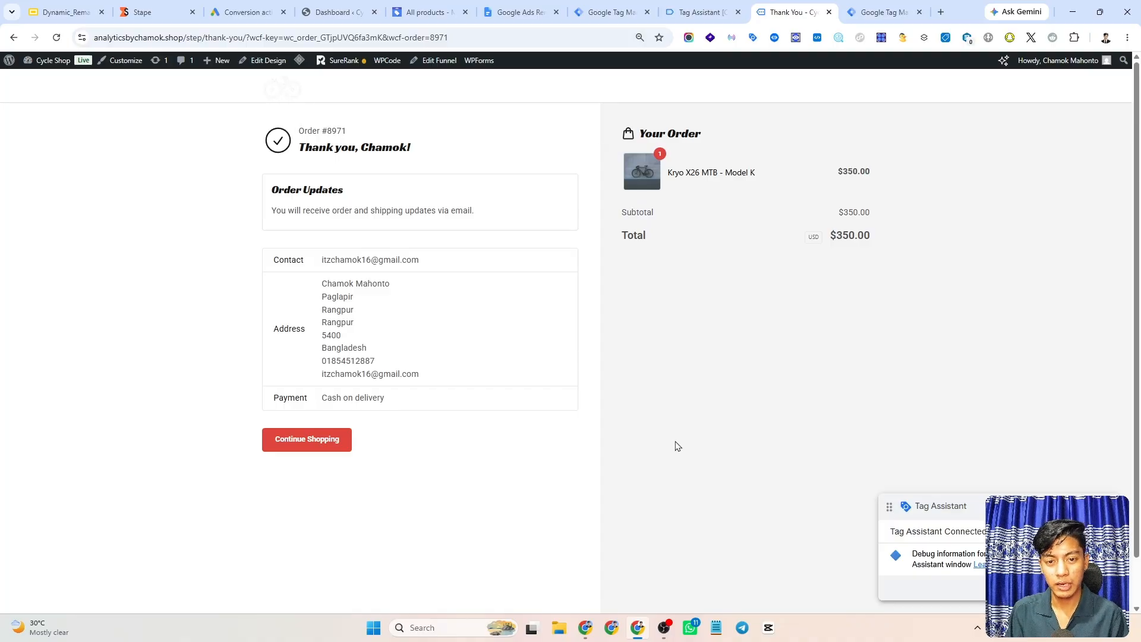
pyautogui.click(703, 11)
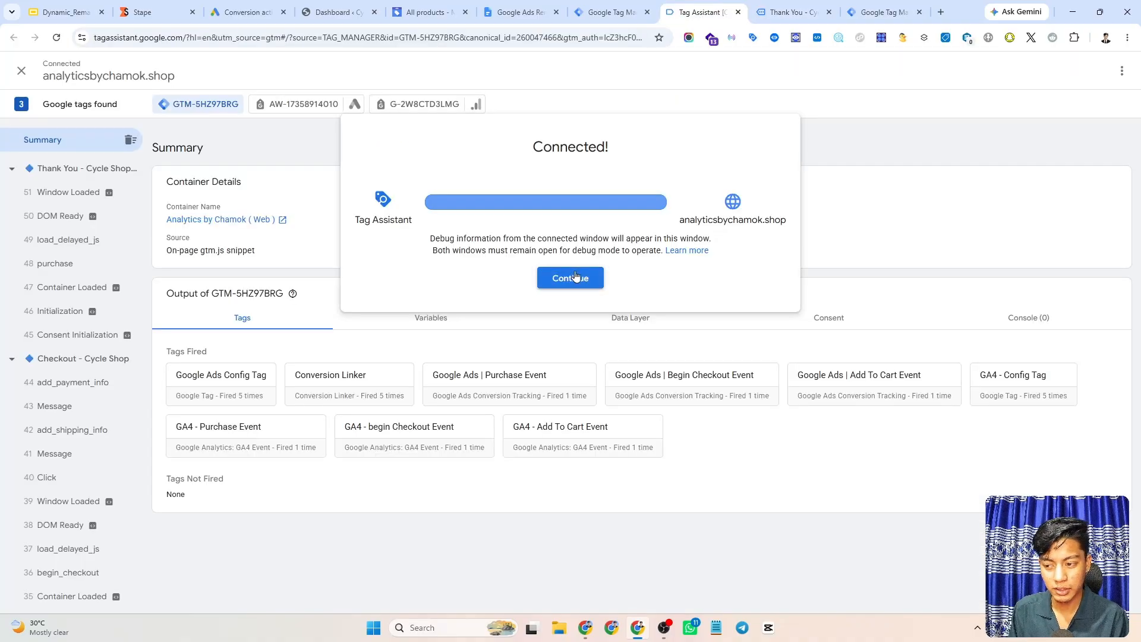
pyautogui.click(576, 276)
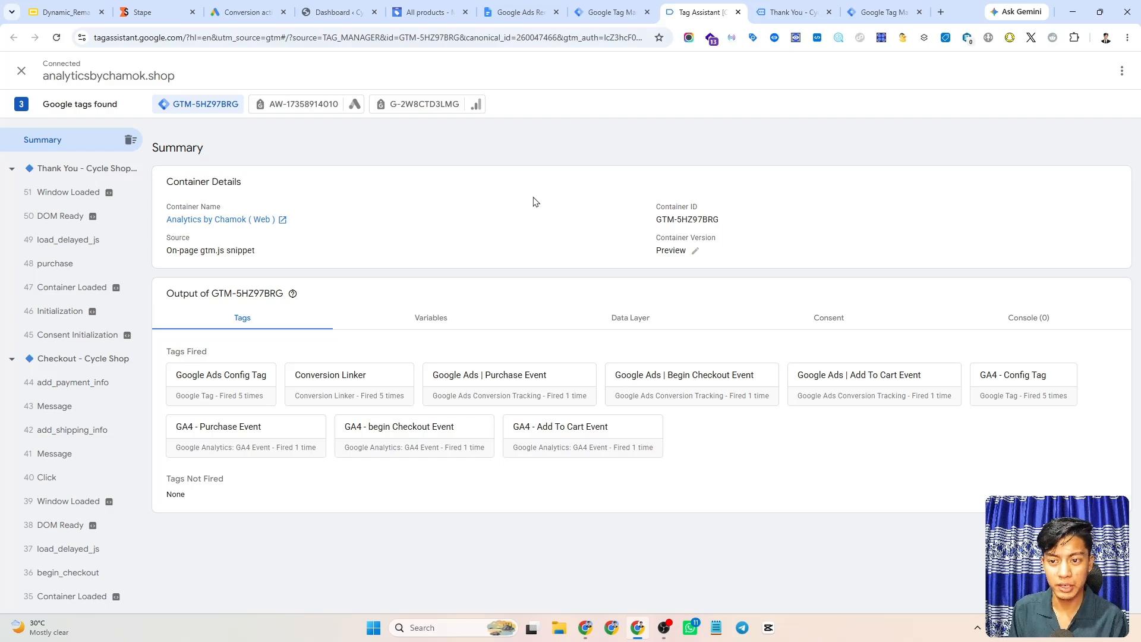
# Review the recommended events and parameters for remarketing in the Google Ads Remarketing document.
pyautogui.click(525, 12)
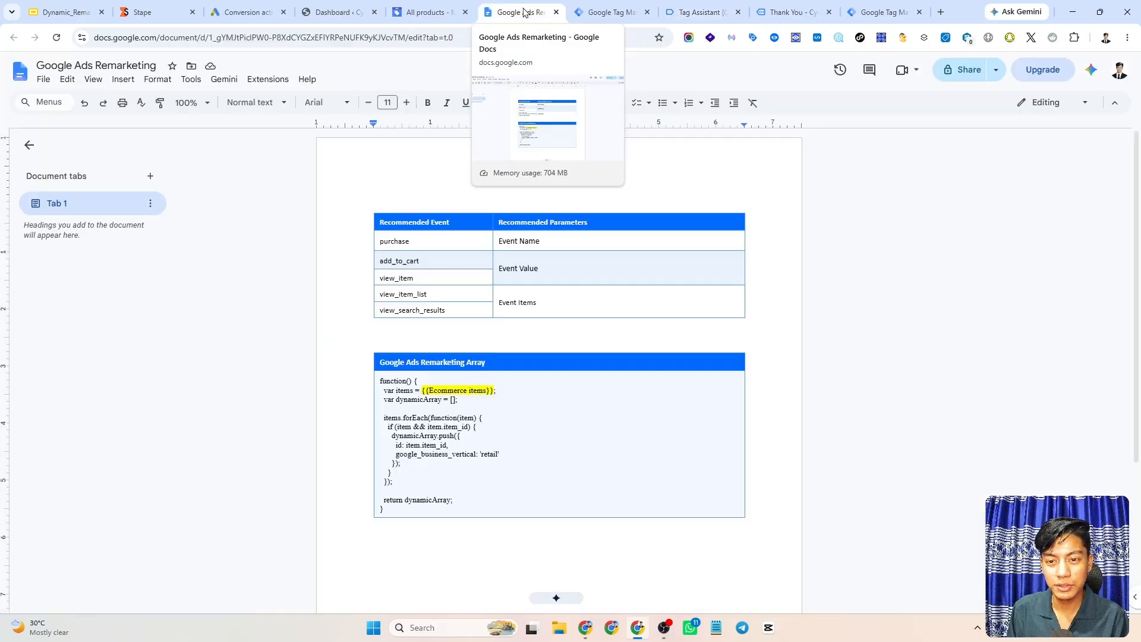
pyautogui.scroll(-2, 489, 257)
pyautogui.scroll(1, 489, 257)
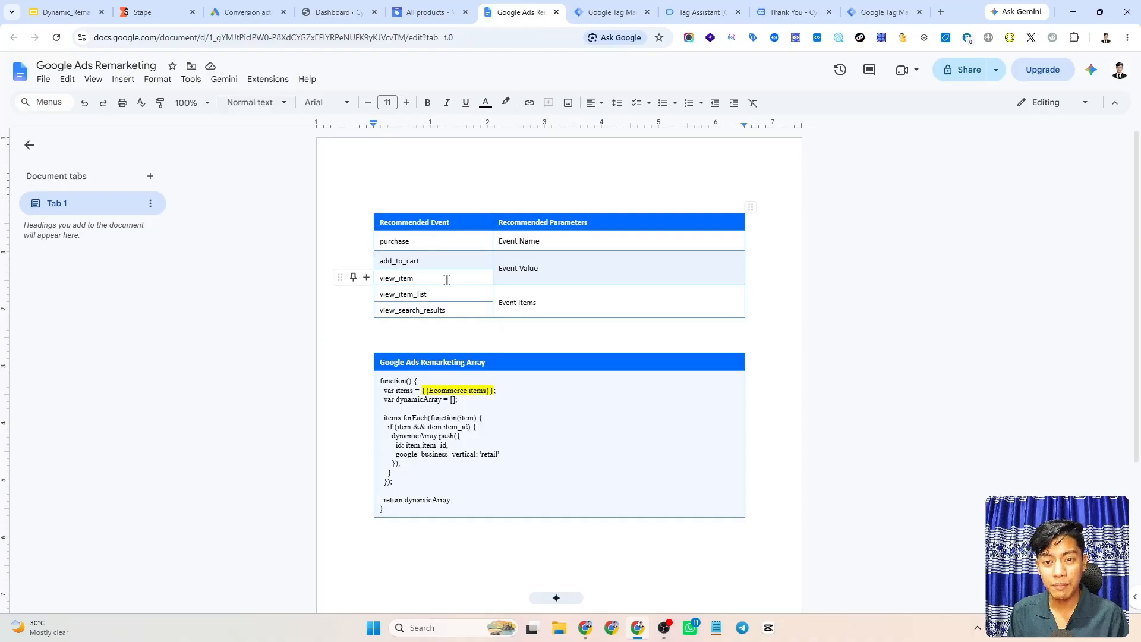
pyautogui.doubleClick(393, 241)
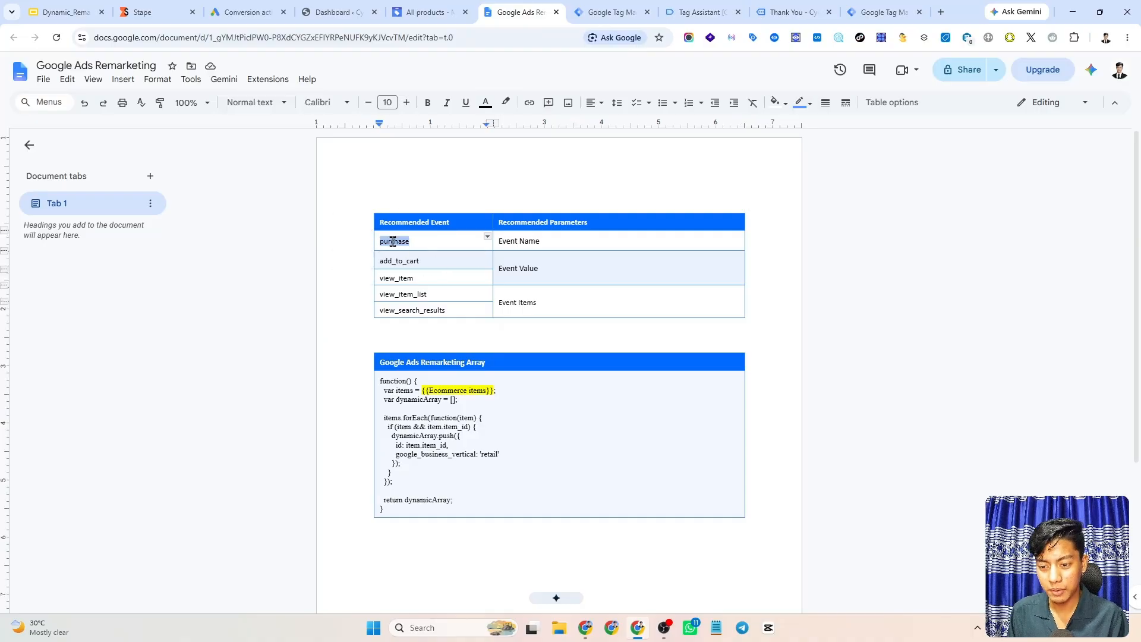
pyautogui.doubleClick(396, 261)
pyautogui.doubleClick(397, 278)
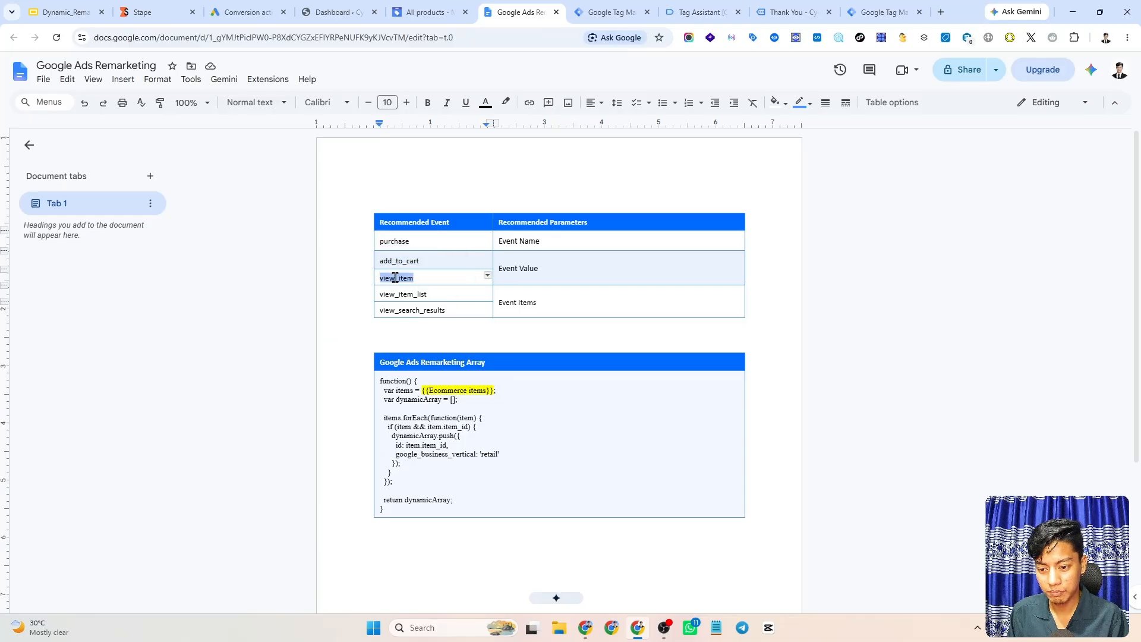
pyautogui.click(400, 295)
pyautogui.doubleClick(399, 294)
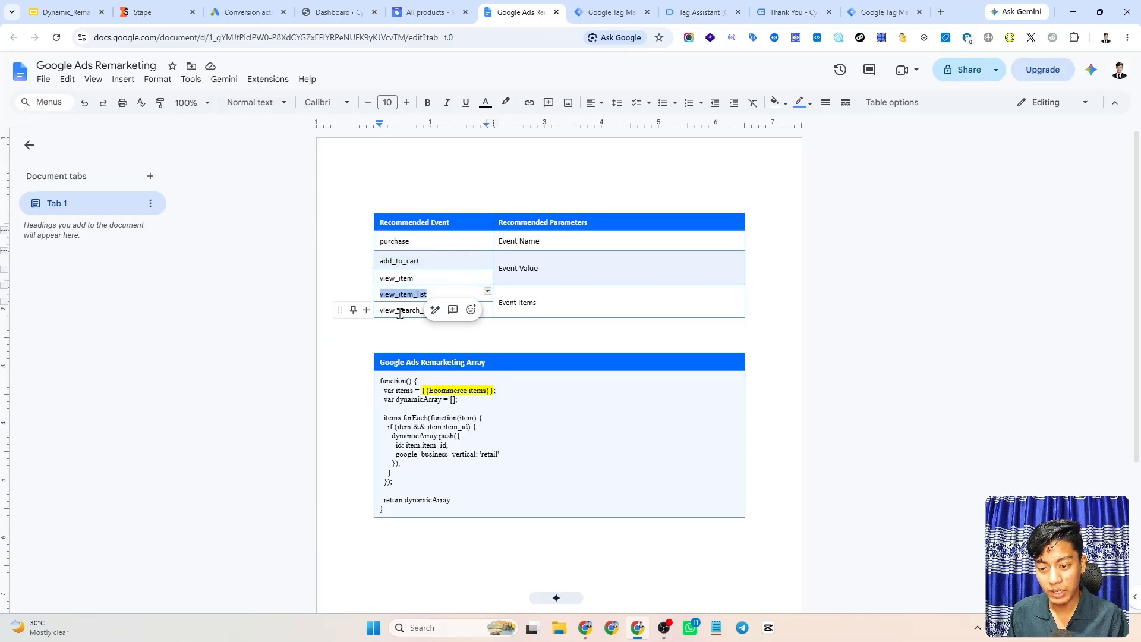
pyautogui.doubleClick(404, 309)
pyautogui.click(411, 334)
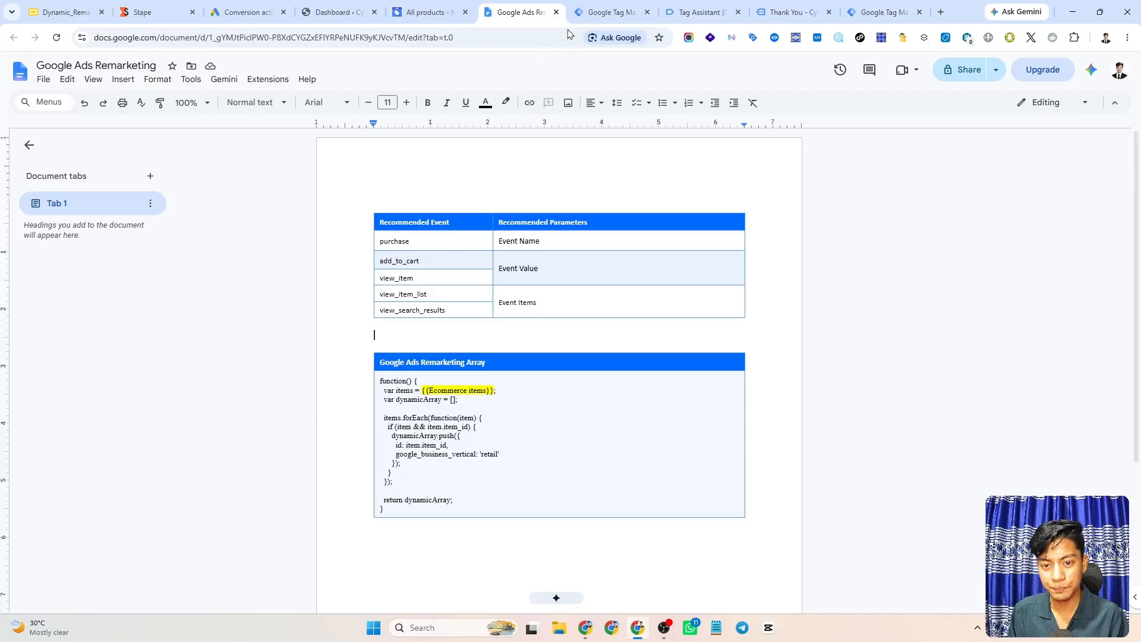
# Create a new tag in the web Tag Manager container with the Google Ads Remarketing type.
pyautogui.click(617, 7)
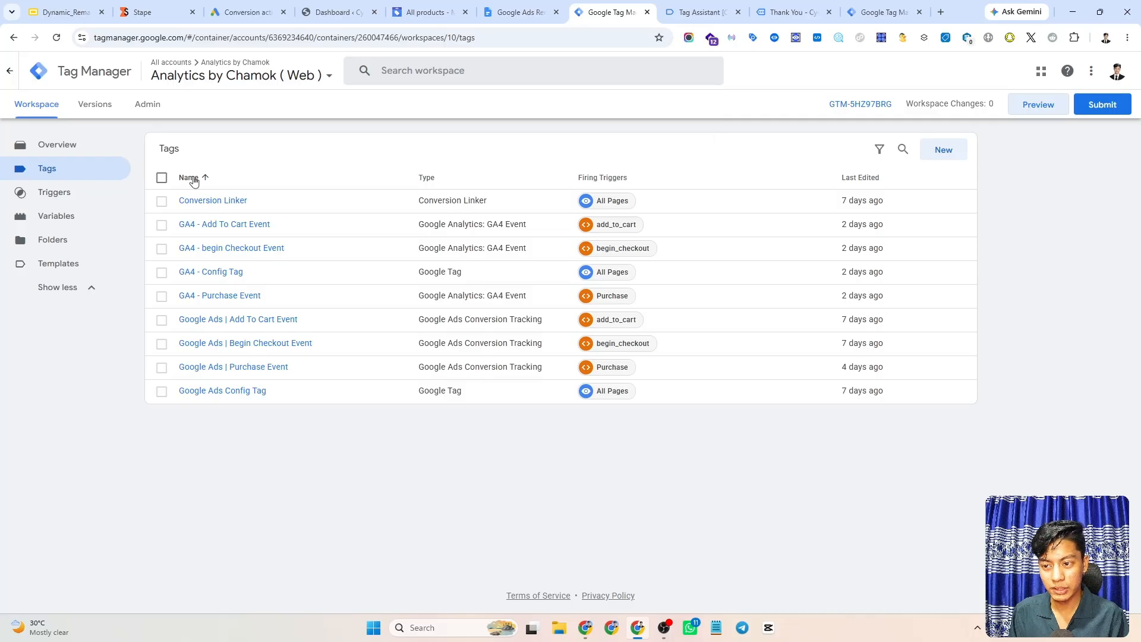
pyautogui.click(935, 153)
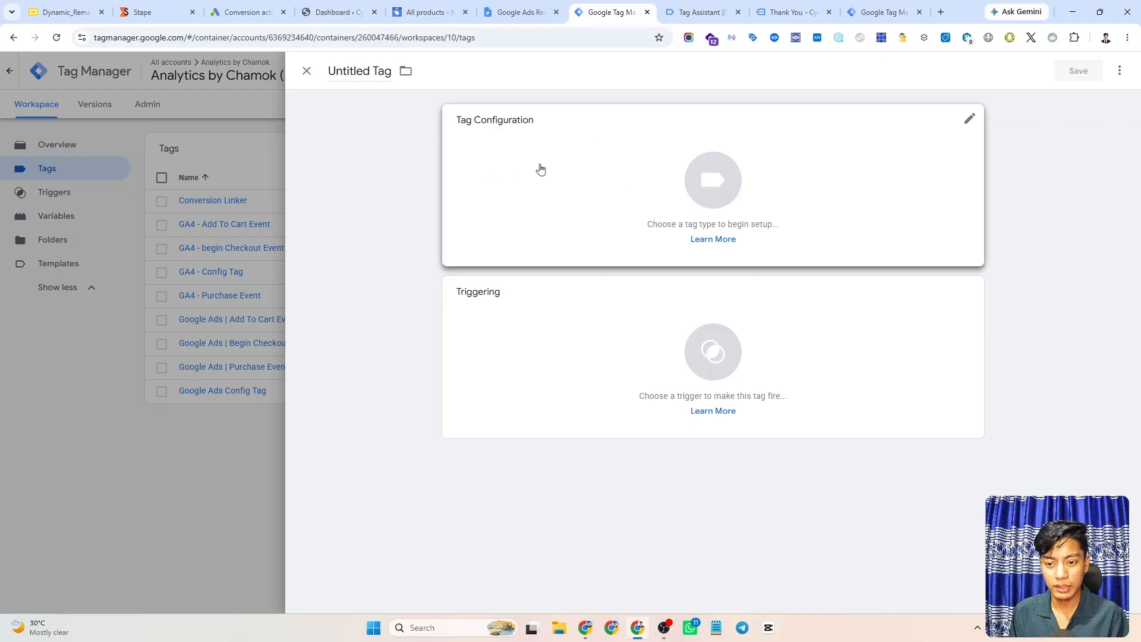
pyautogui.click(694, 167)
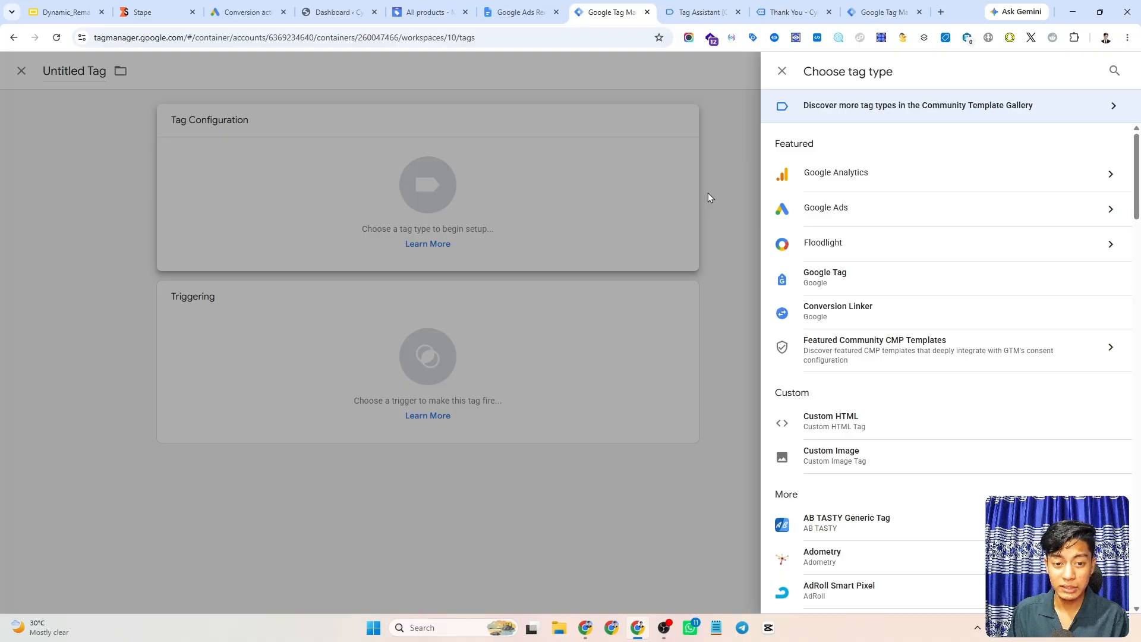
pyautogui.click(872, 216)
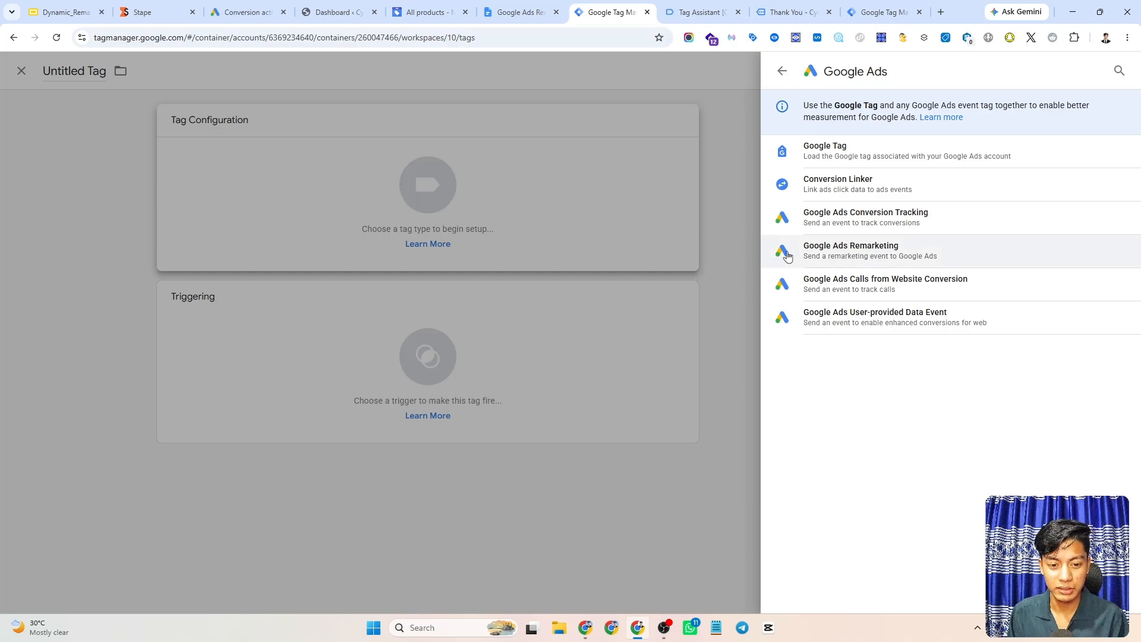
pyautogui.click(913, 257)
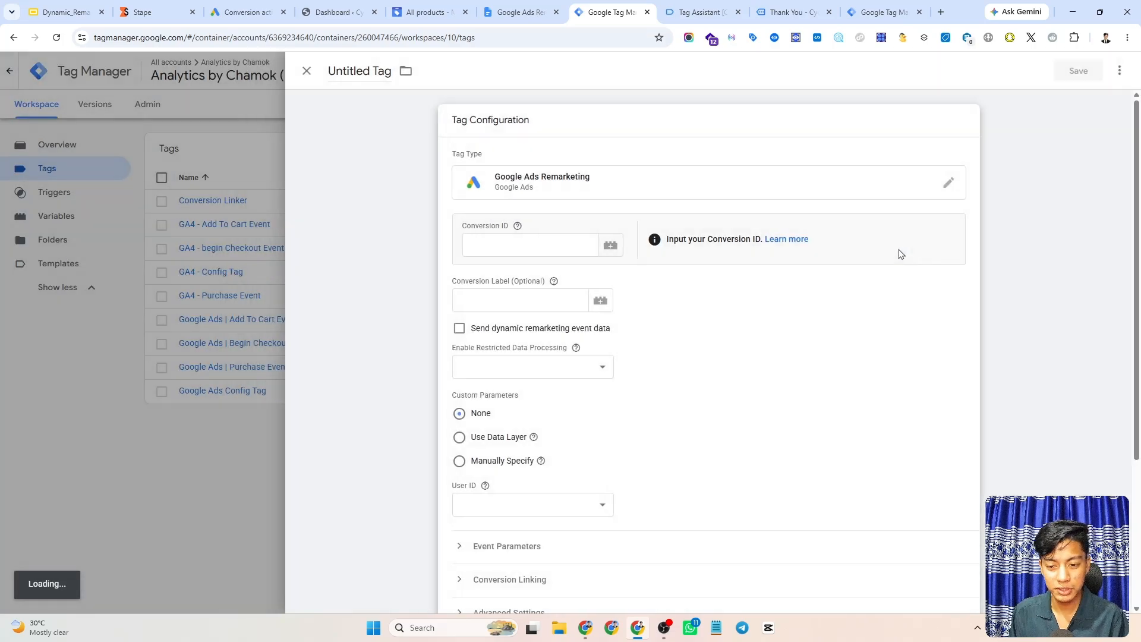
# Set the remarketing tag's Conversion ID to the {{-- Conversion id}} variable.
pyautogui.click(512, 231)
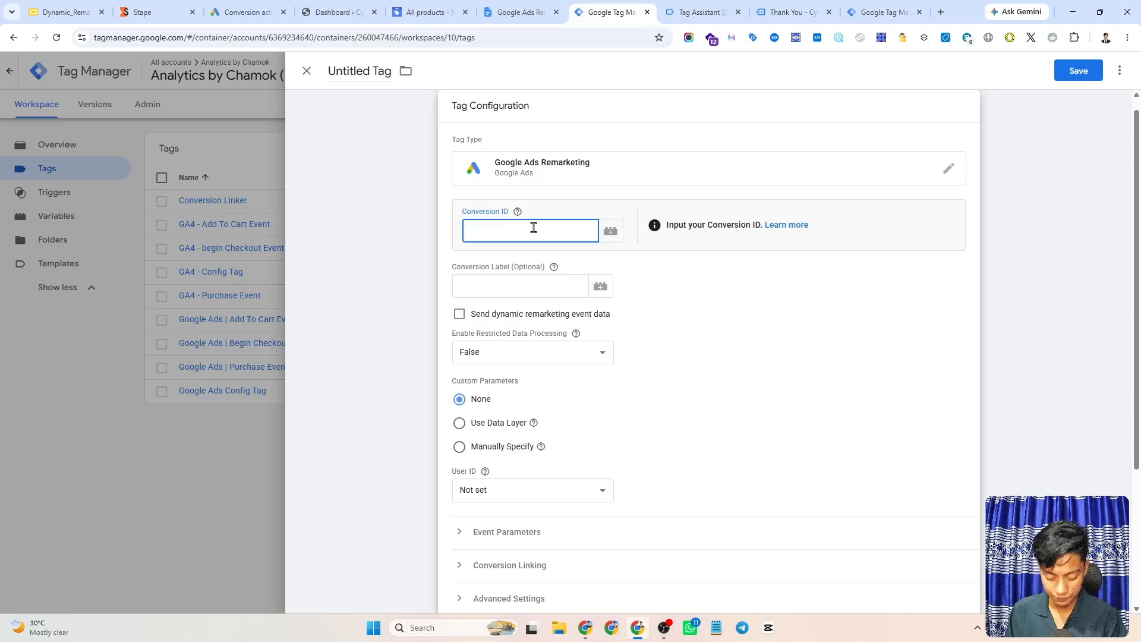
pyautogui.write('{{')
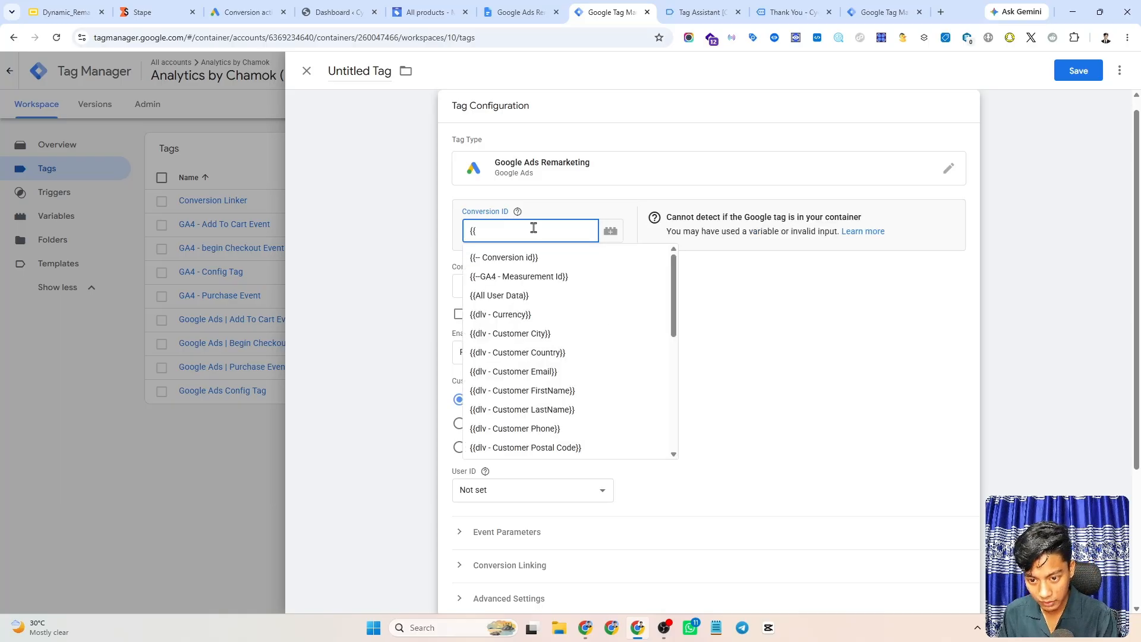
pyautogui.click(546, 258)
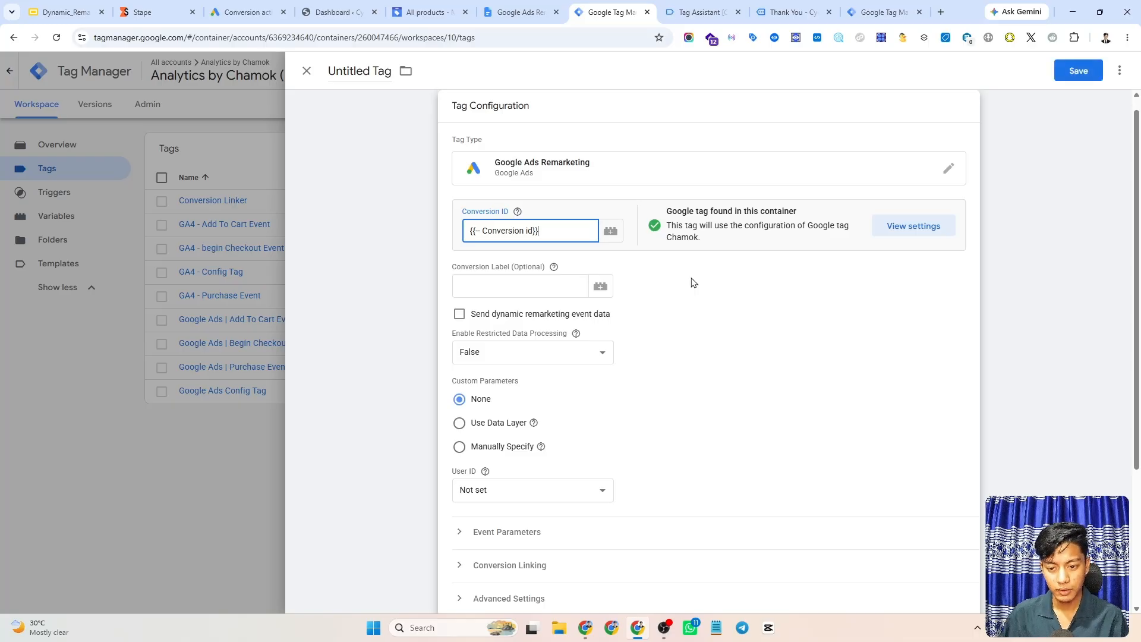
pyautogui.click(552, 290)
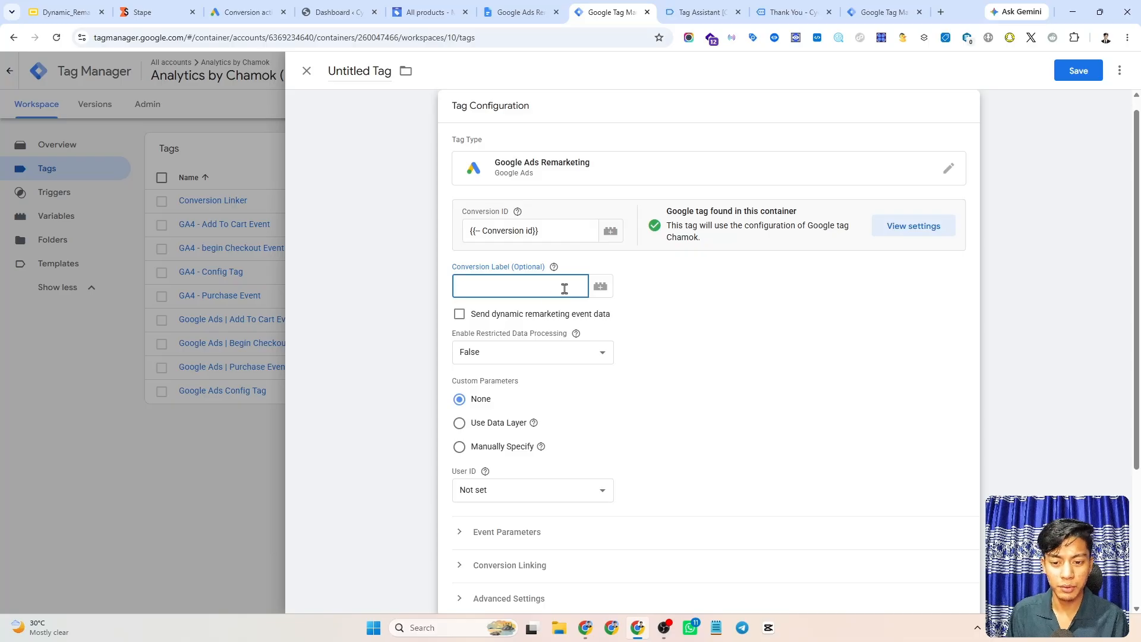
# Enable sending dynamic remarketing event data in the remarketing tag.
pyautogui.scroll(-1, 680, 327)
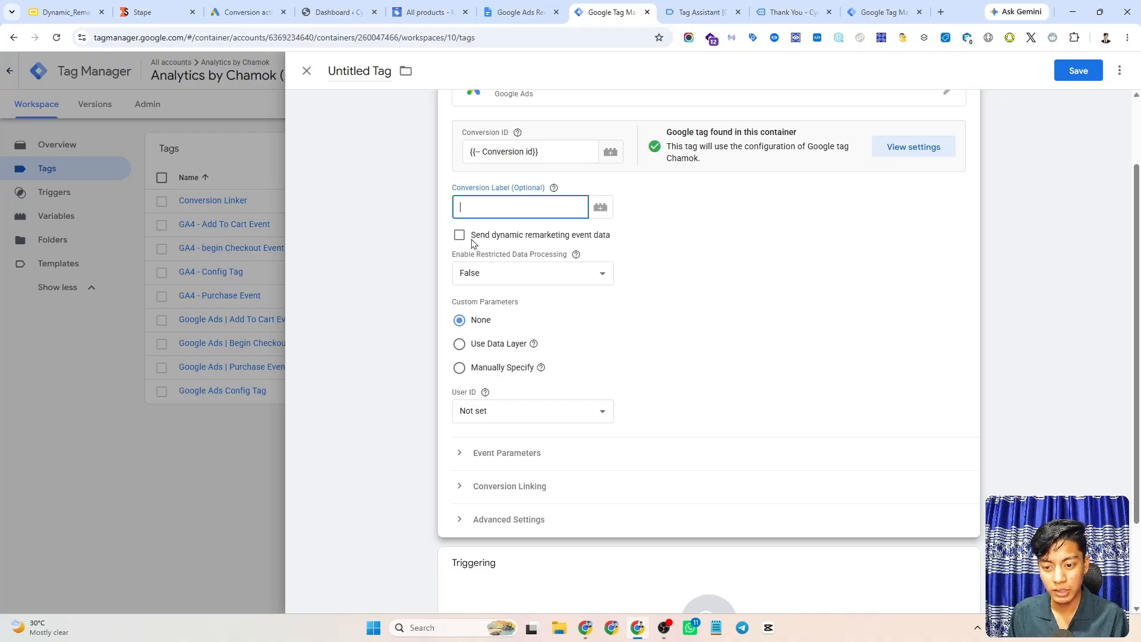
pyautogui.click(462, 238)
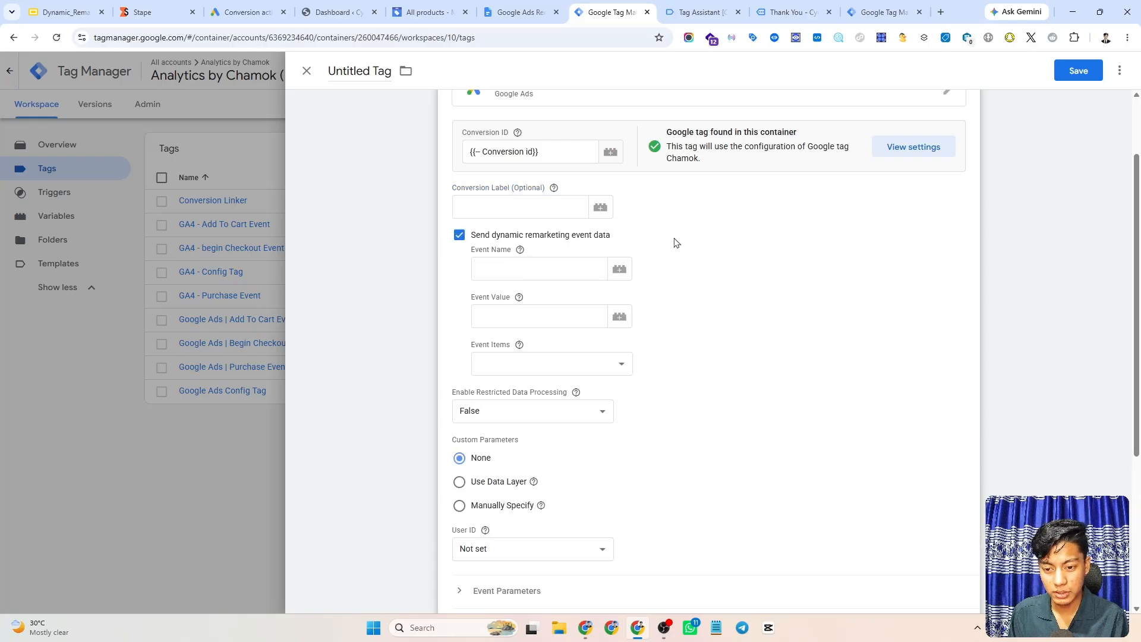
pyautogui.scroll(-1, 670, 243)
# Copy the purchase event name from the Google Ads Remarketing document and paste it as the tag's Event Name.
pyautogui.click(527, 229)
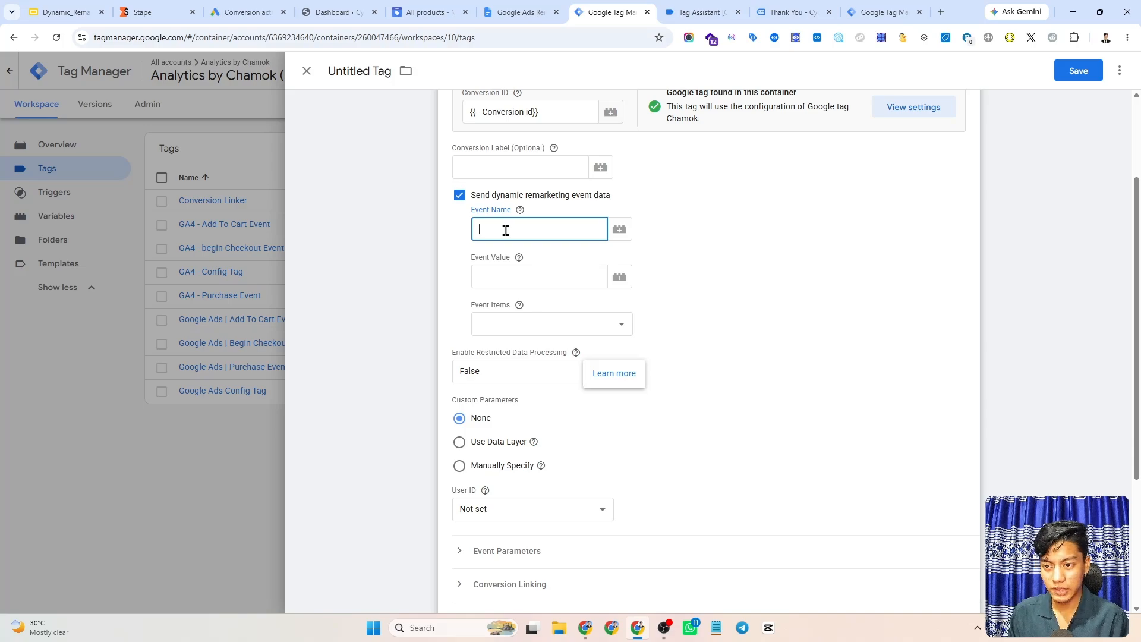
pyautogui.click(513, 12)
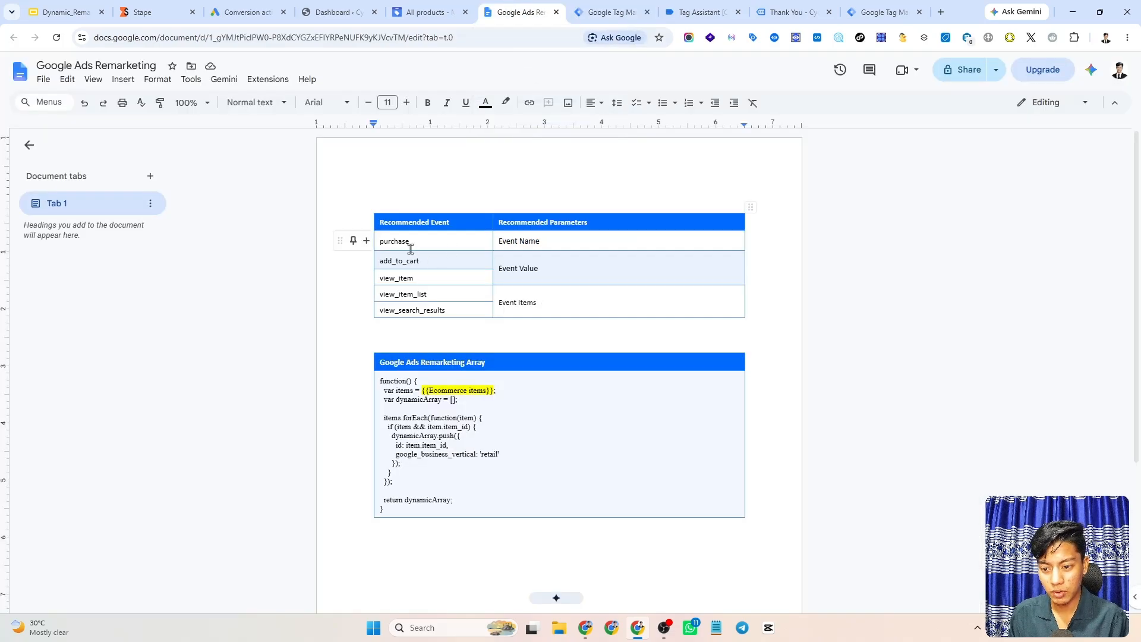
pyautogui.doubleClick(392, 244)
pyautogui.hotkey('ctrl', 'c')
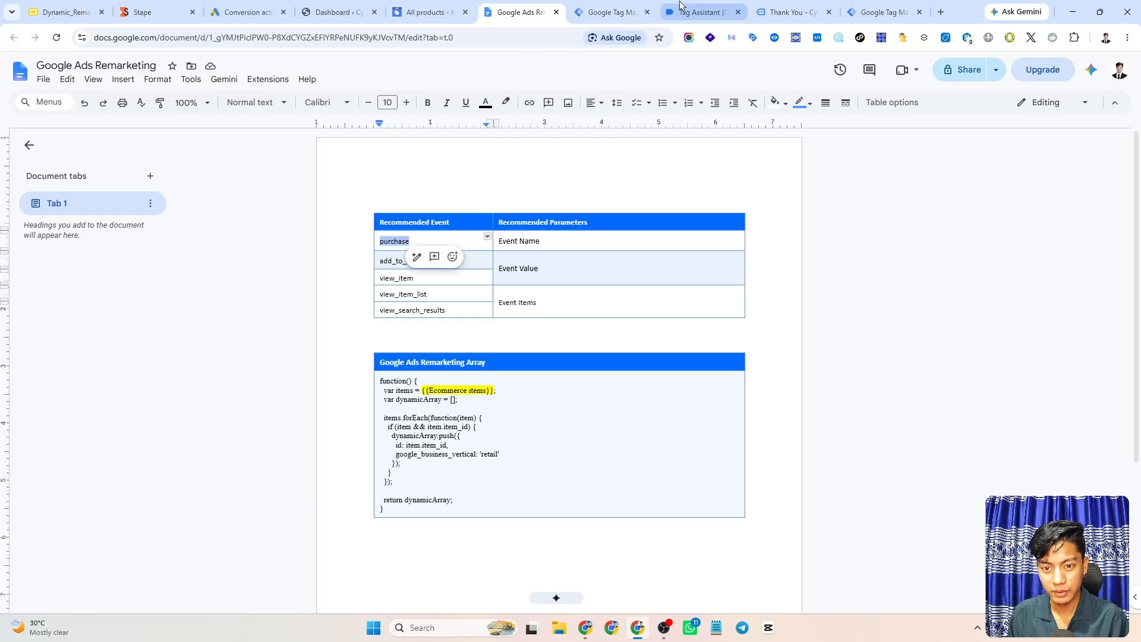
pyautogui.click(610, 12)
pyautogui.click(486, 228)
pyautogui.hotkey('ctrl', 'v')
pyautogui.click(791, 240)
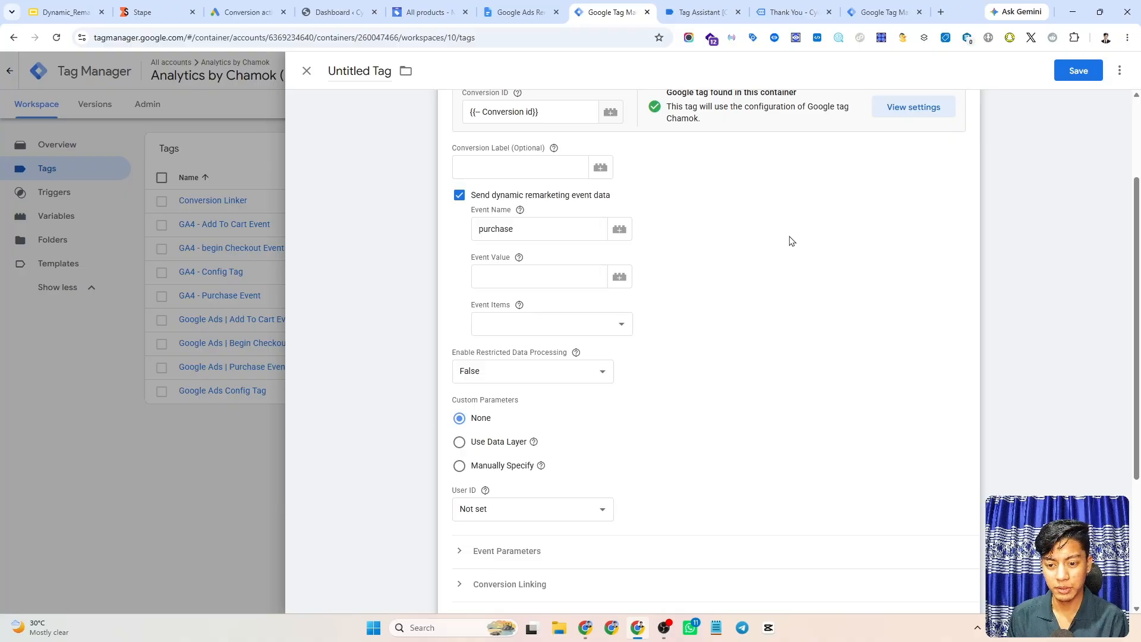
# Set the tag's Event Value to the {{dlv - Total Value}} variable.
pyautogui.click(503, 281)
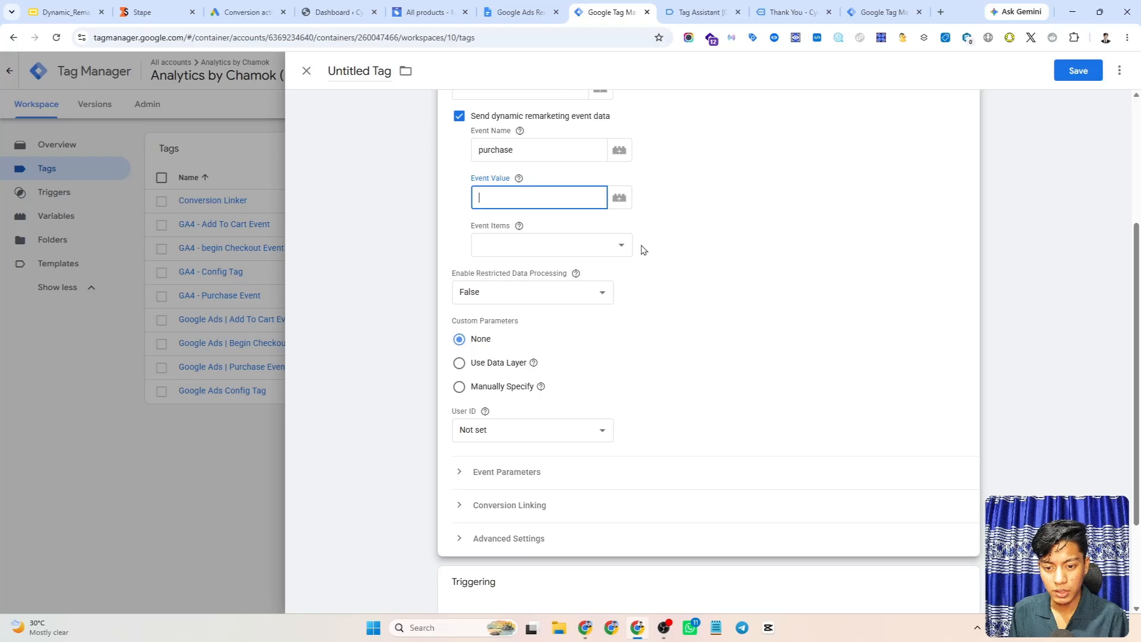
pyautogui.scroll(2, 630, 256)
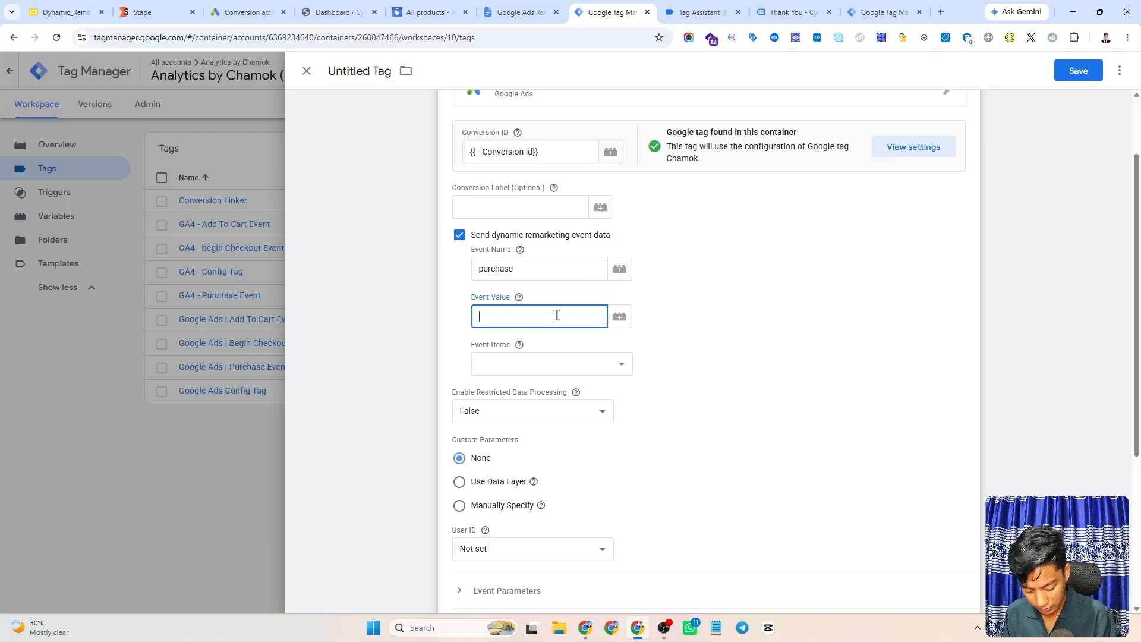
pyautogui.write('{{')
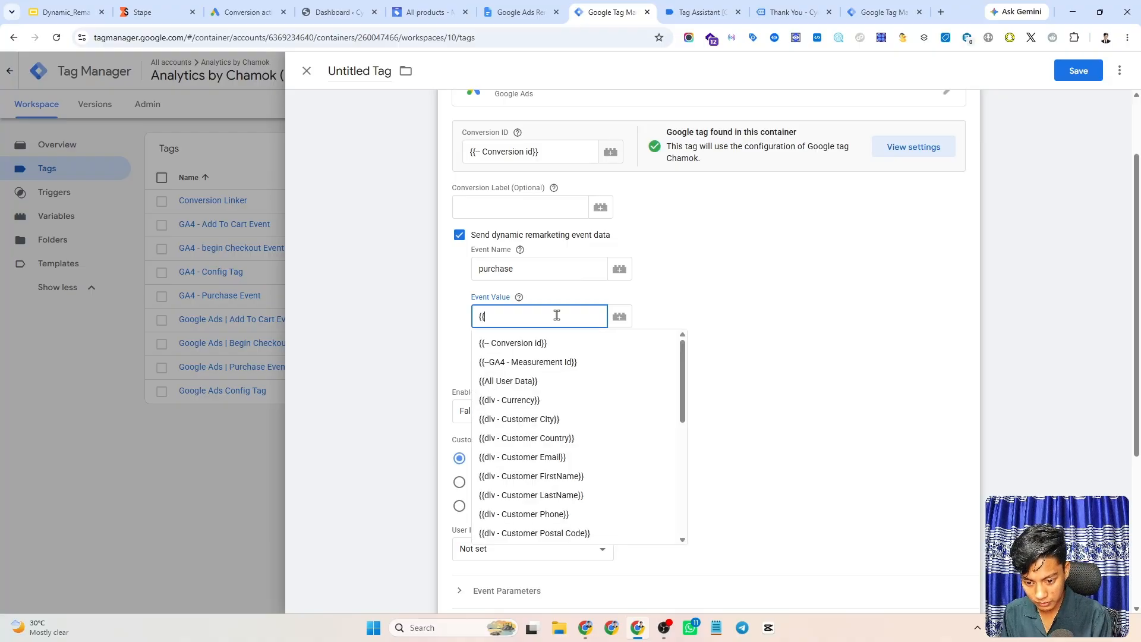
pyautogui.write('to')
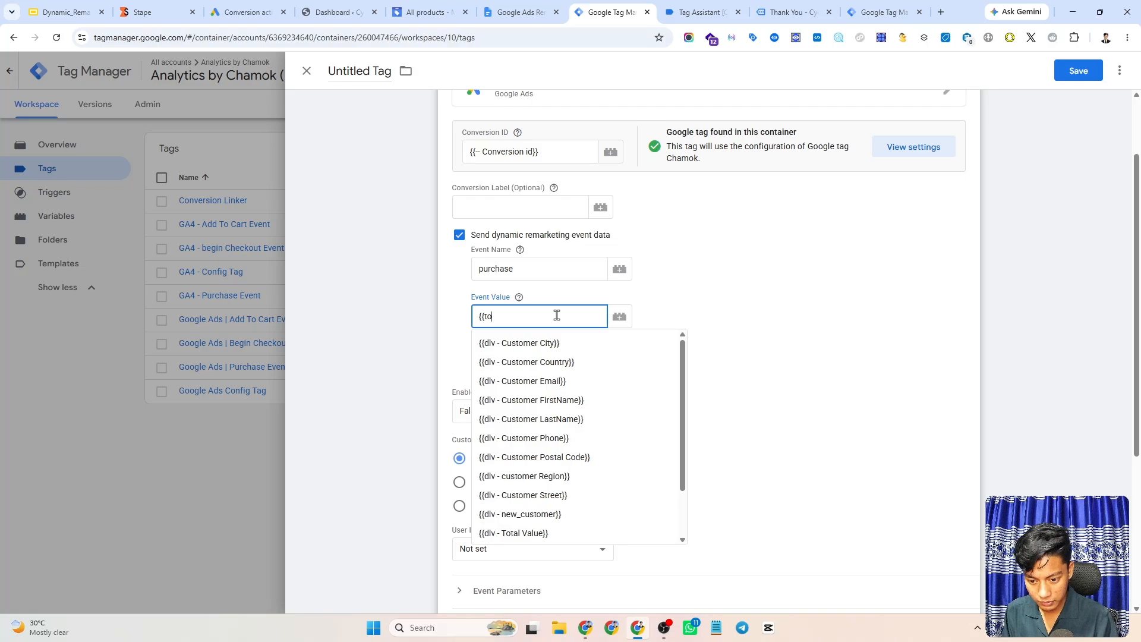
pyautogui.click(533, 534)
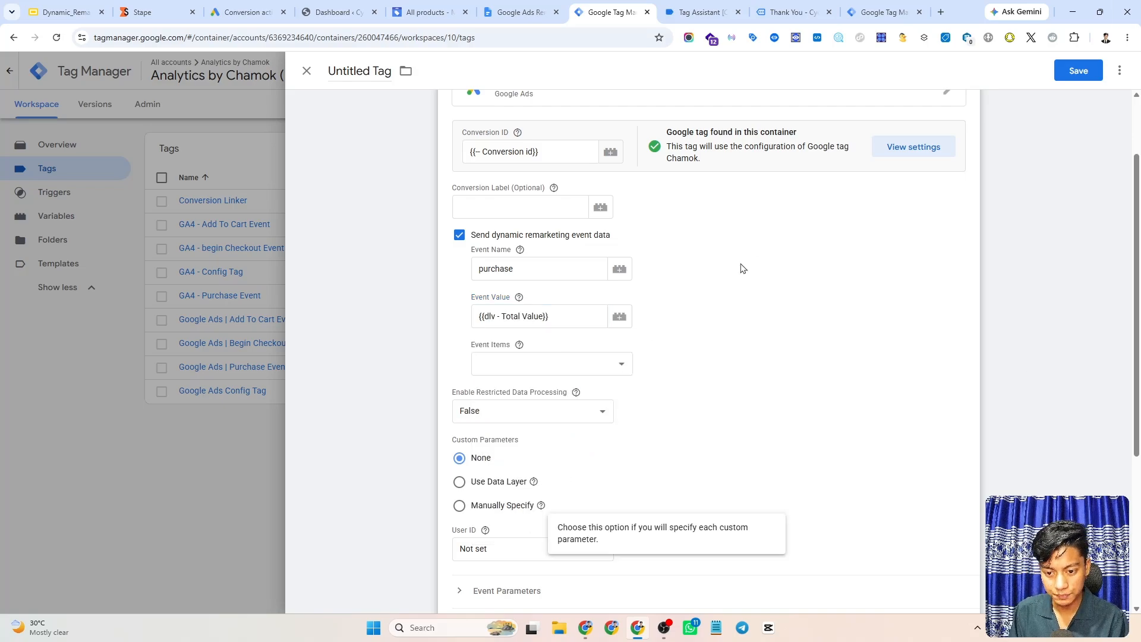
pyautogui.click(553, 318)
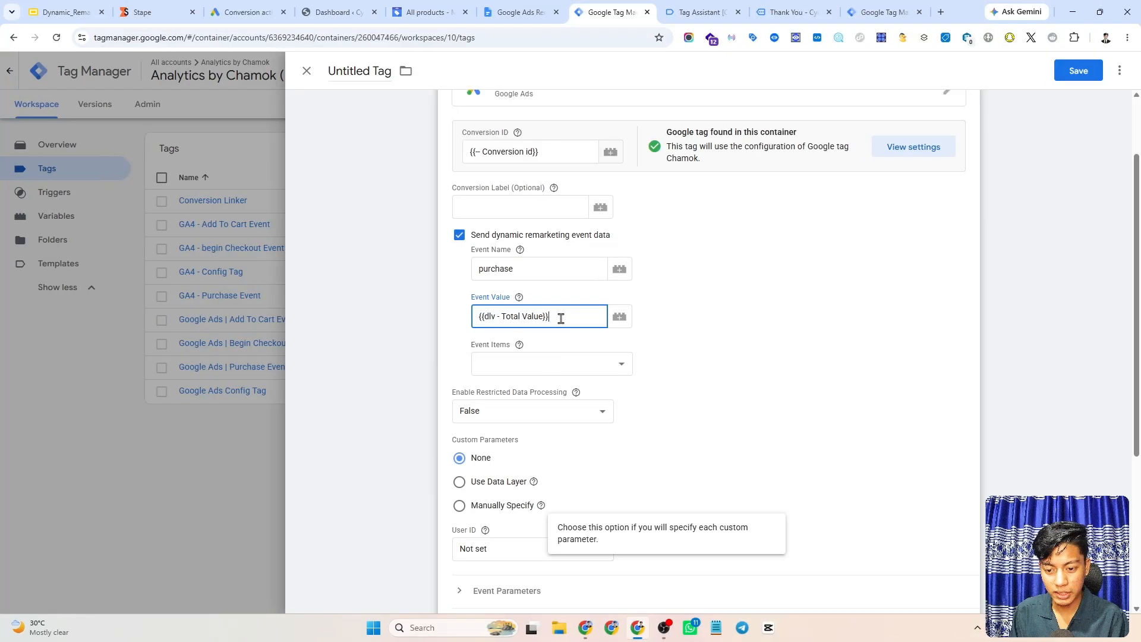
pyautogui.moveTo(561, 319); pyautogui.dragTo(476, 317)
pyautogui.click(695, 314)
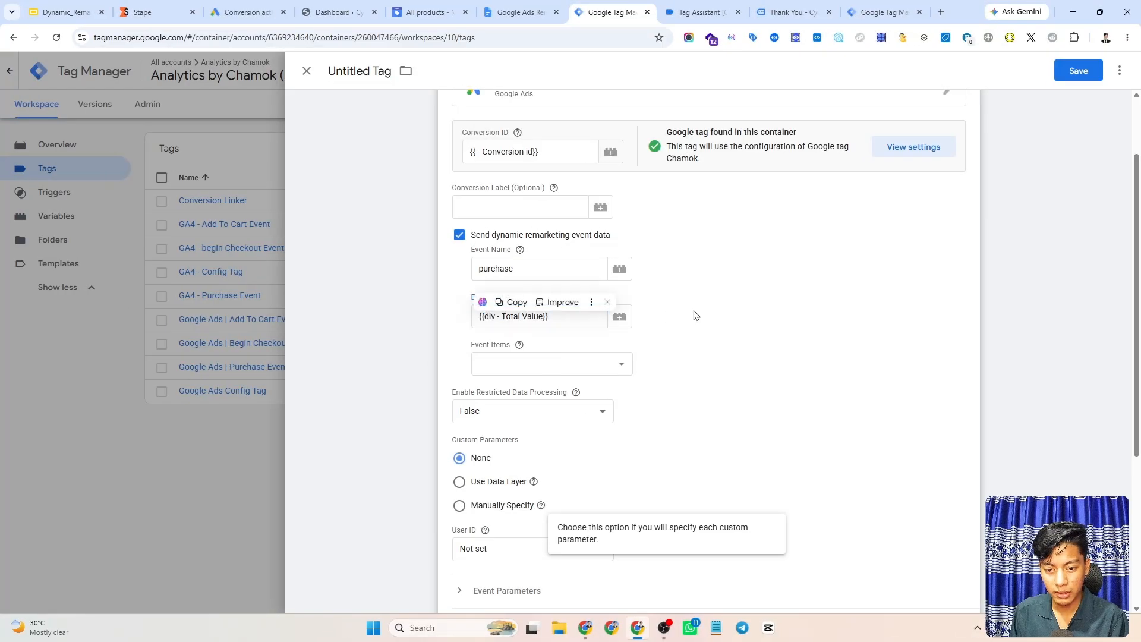
# Examine the ecommerce object and its value in the purchase event's data layer call in Tag Assistant.
pyautogui.click(690, 7)
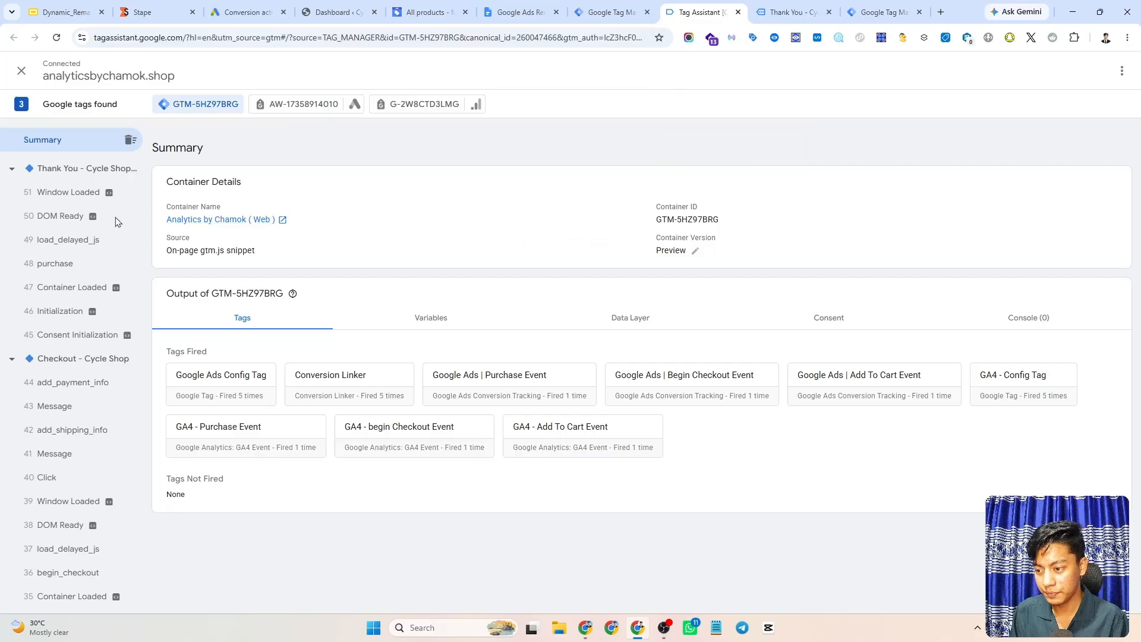
pyautogui.click(51, 264)
pyautogui.click(491, 219)
pyautogui.scroll(-1, 463, 248)
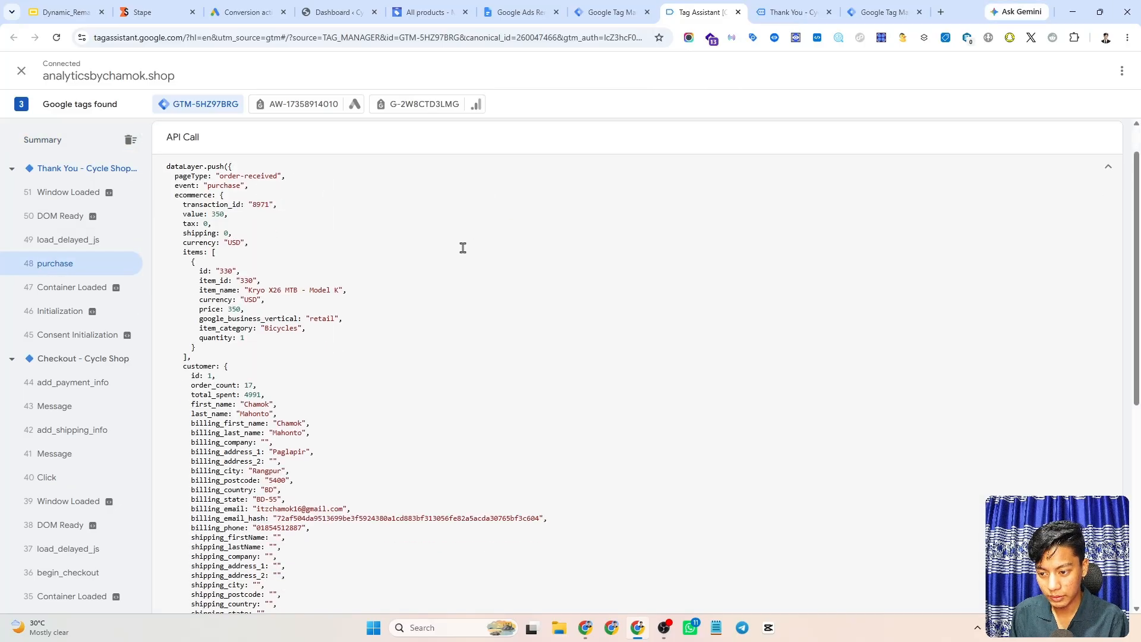
pyautogui.scroll(-1, 463, 248)
pyautogui.scroll(2, 303, 249)
pyautogui.doubleClick(190, 239)
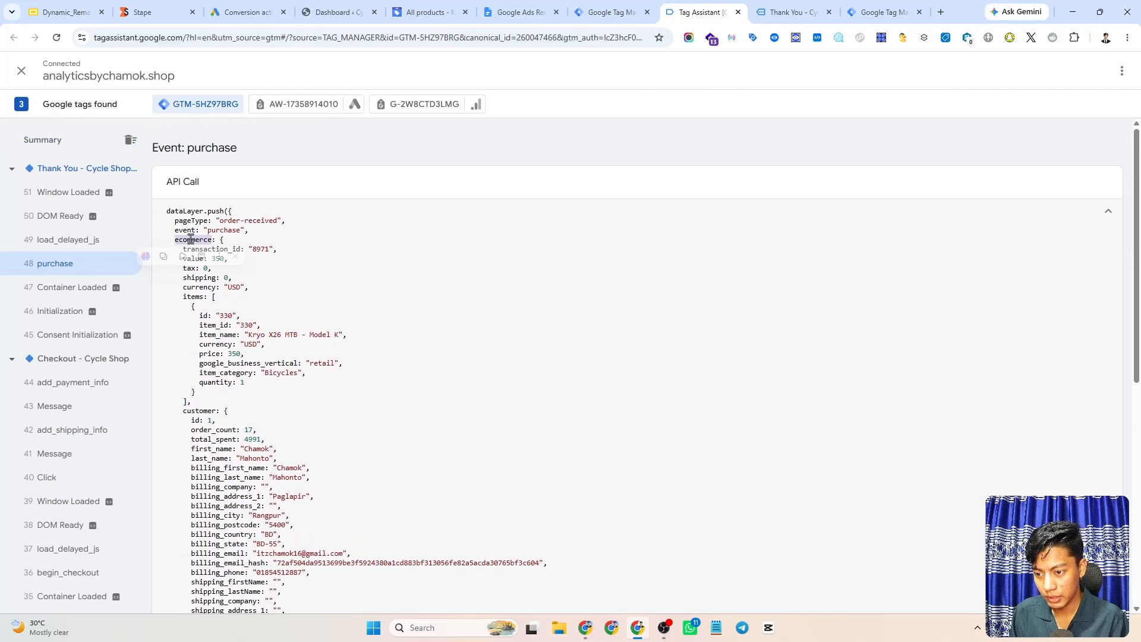
pyautogui.click(247, 277)
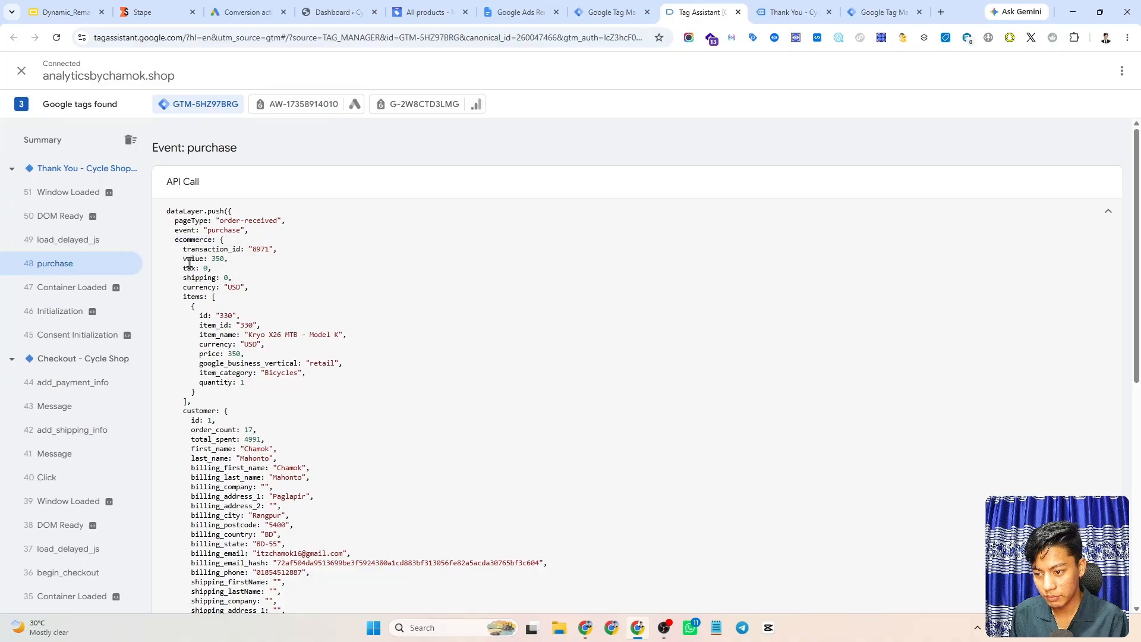
pyautogui.doubleClick(193, 262)
pyautogui.click(266, 261)
pyautogui.click(194, 243)
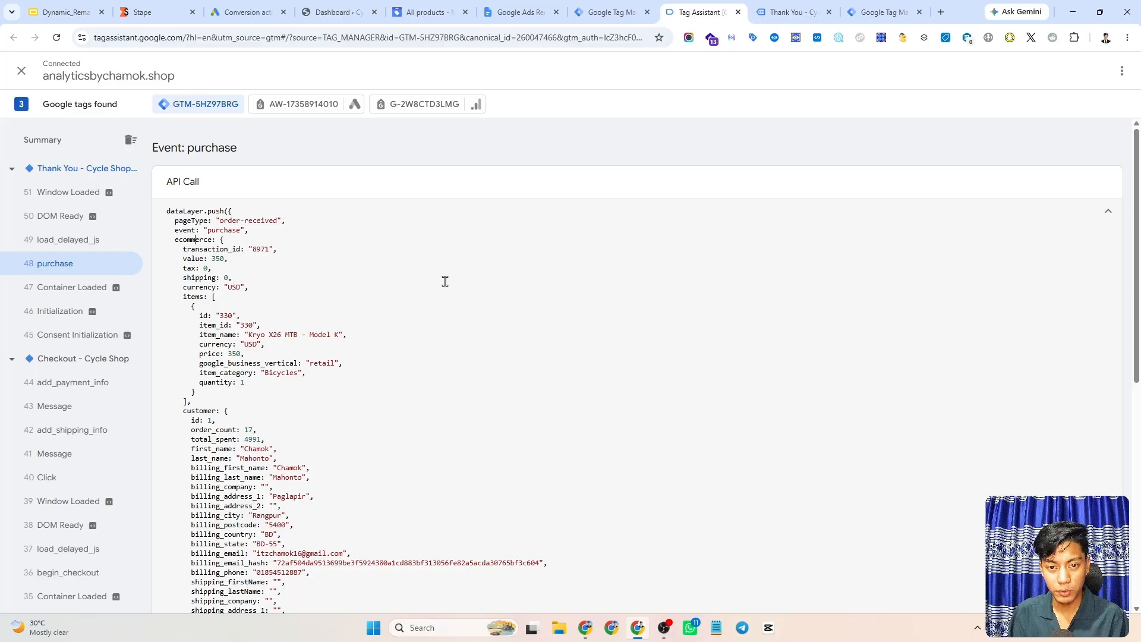
pyautogui.hotkey('ctrl', 'shift', 'Tab')
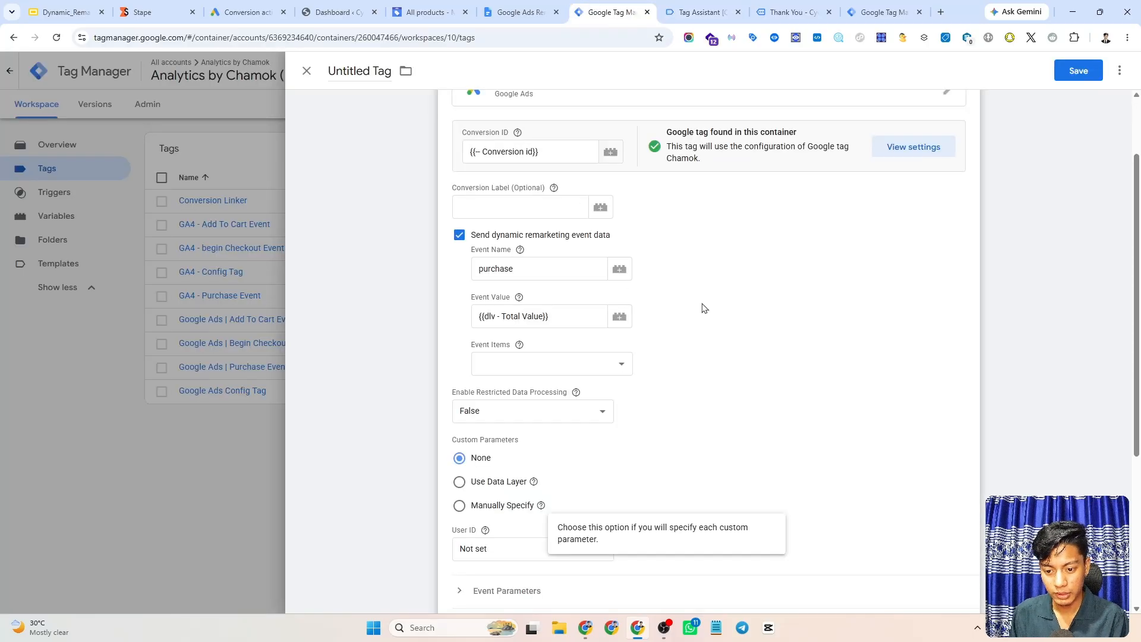
# Copy the complete Google Ads Remarketing Array function from the Google Ads Remarketing document.
pyautogui.scroll(-2, 502, 291)
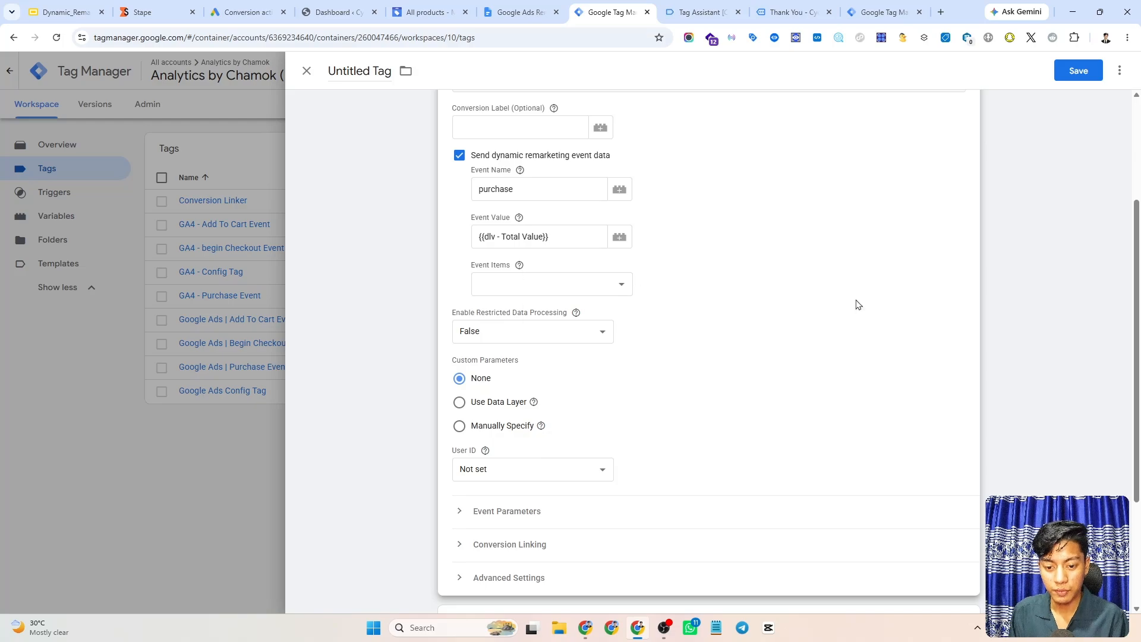
pyautogui.click(482, 9)
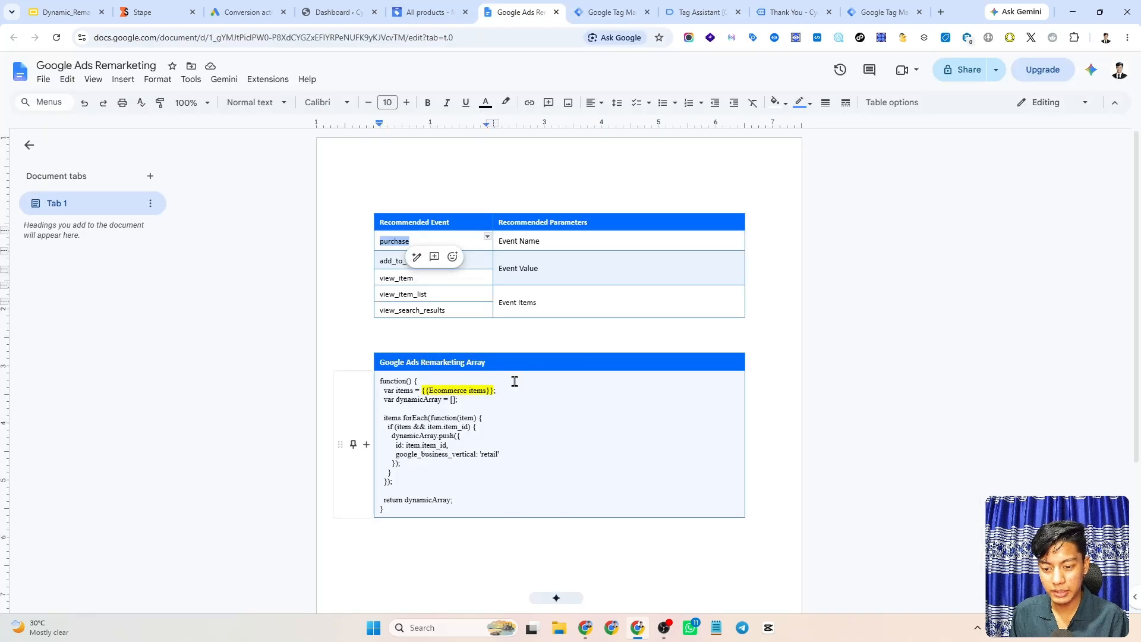
pyautogui.scroll(-2, 515, 380)
pyautogui.click(482, 371)
pyautogui.moveTo(393, 393); pyautogui.dragTo(379, 261)
pyautogui.hotkey('ctrl', 'c')
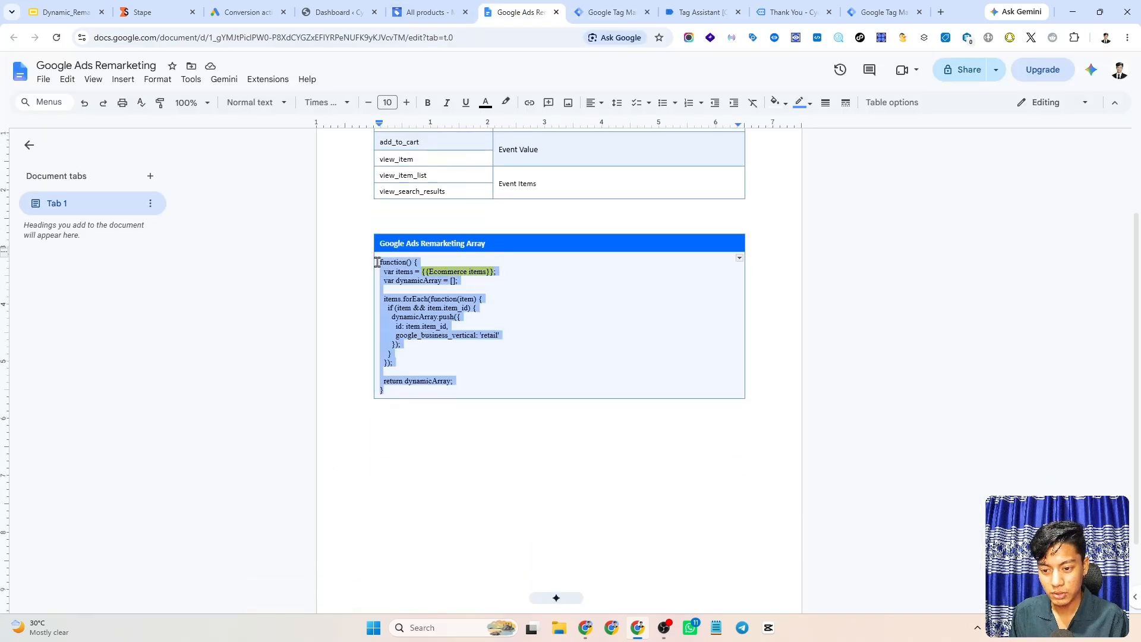
pyautogui.click(527, 318)
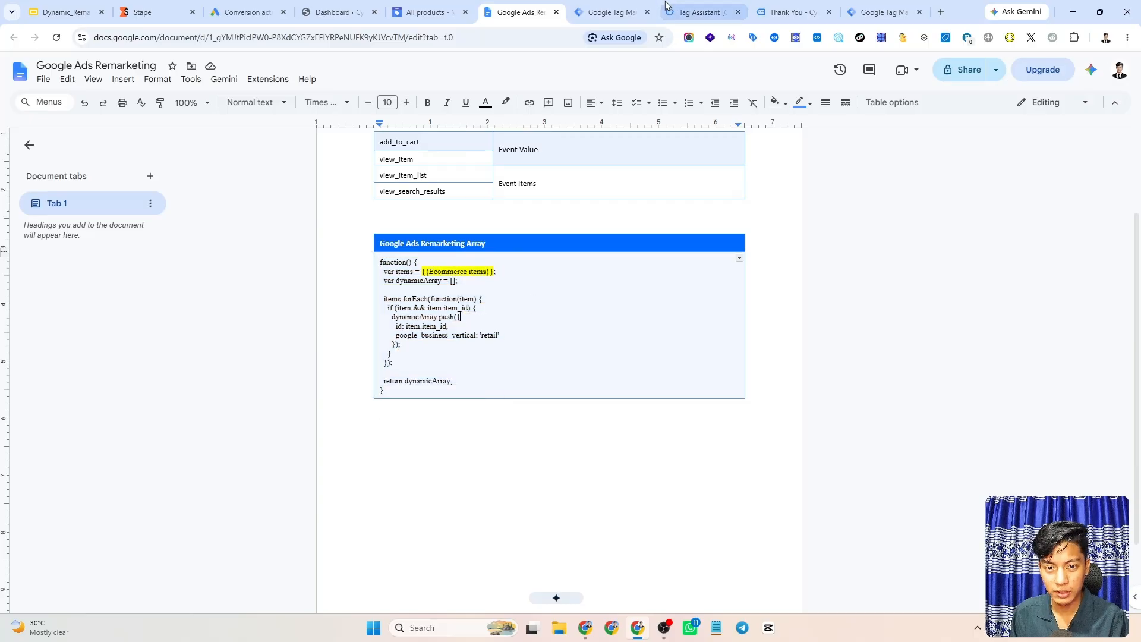
# Create a new Custom JavaScript variable for the remarketing tag's Event Items in Tag Manager.
pyautogui.click(613, 6)
pyautogui.scroll(-2, 688, 321)
pyautogui.scroll(2, 650, 317)
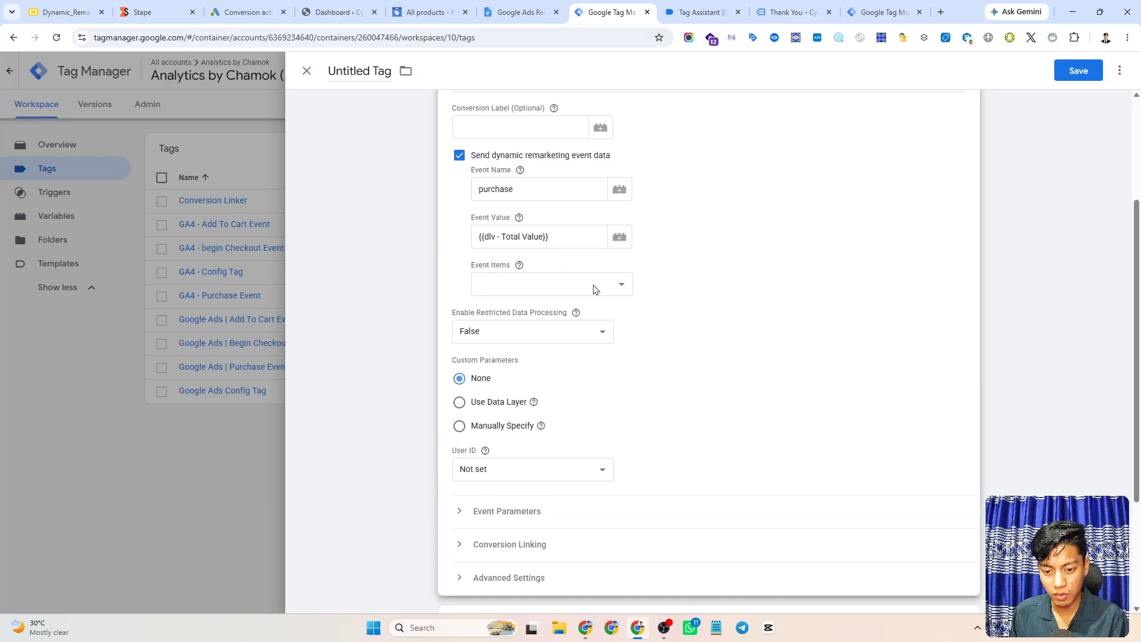
pyautogui.click(593, 289)
pyautogui.scroll(-5, 559, 416)
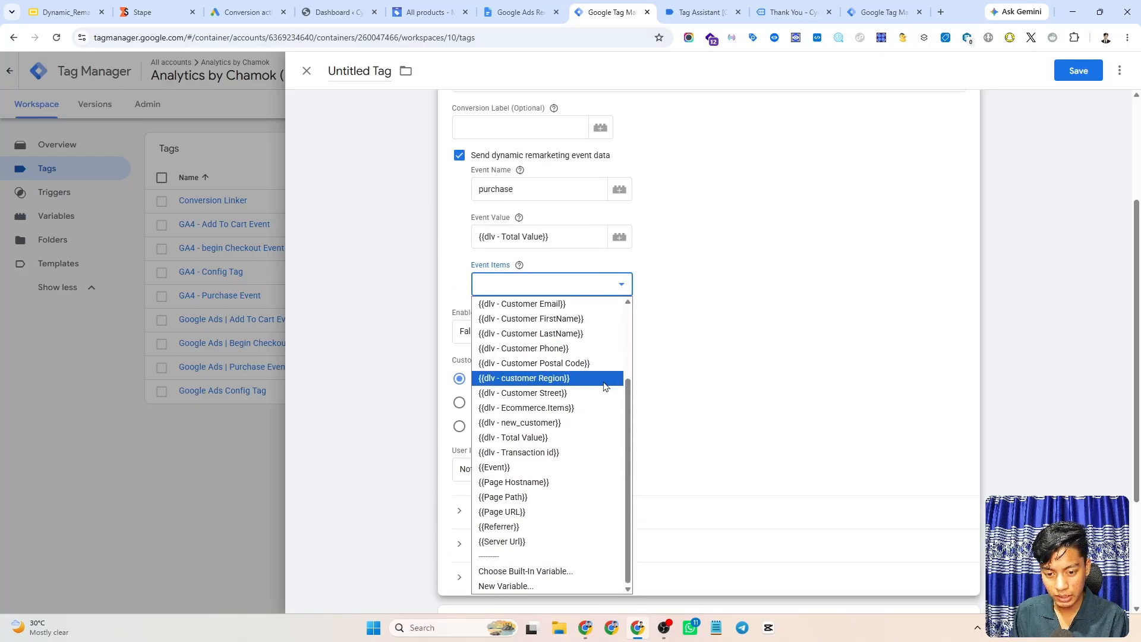
pyautogui.click(504, 586)
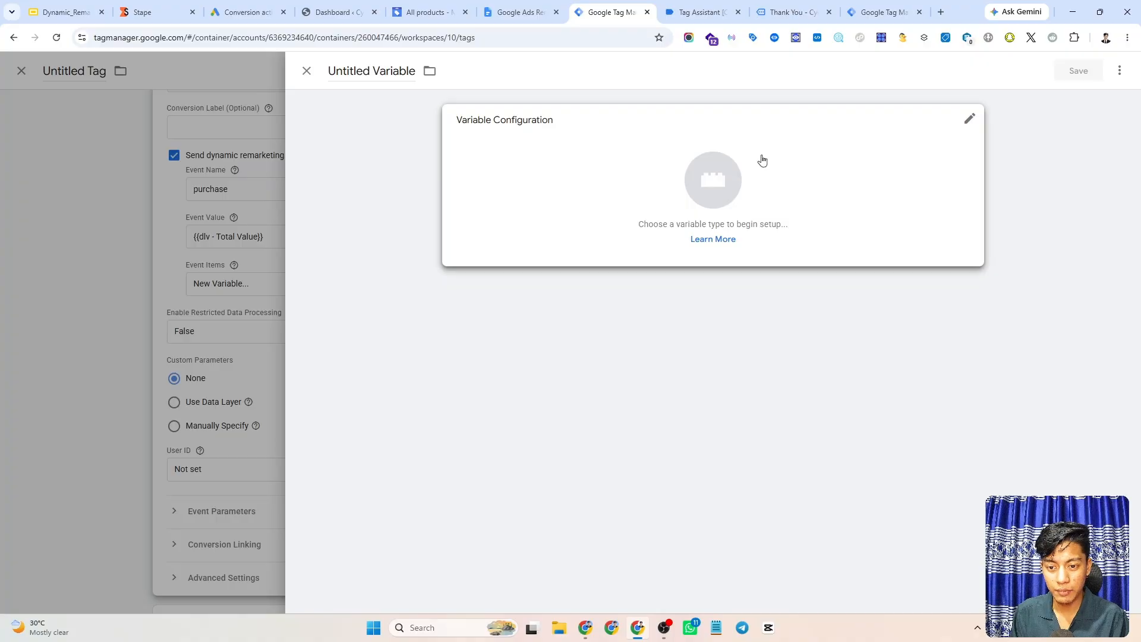
pyautogui.click(735, 163)
pyautogui.scroll(-2, 867, 268)
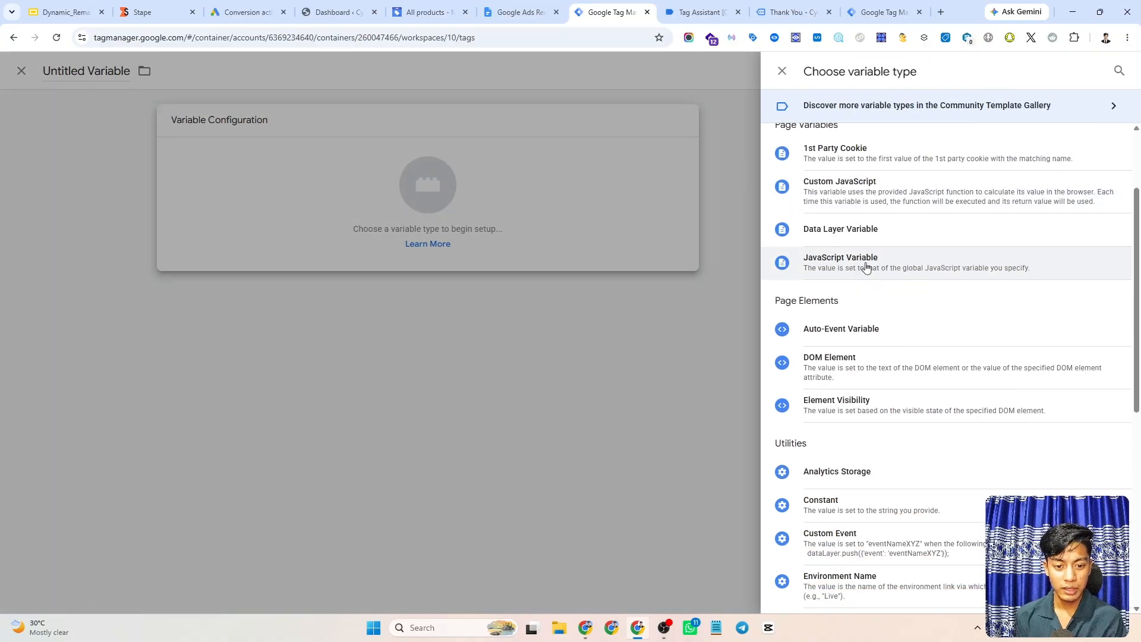
pyautogui.click(859, 194)
# Paste the copied array function into the variable and replace its items reference with {{dlv - Ecommerce.Items}}.
pyautogui.click(548, 243)
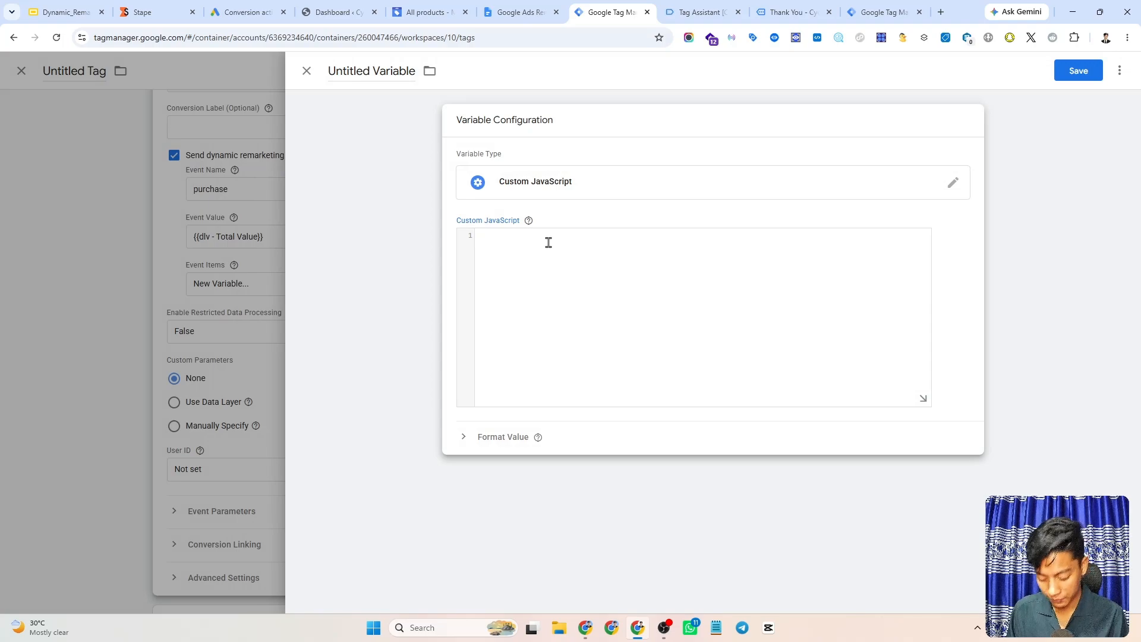
pyautogui.hotkey('ctrl', 'v')
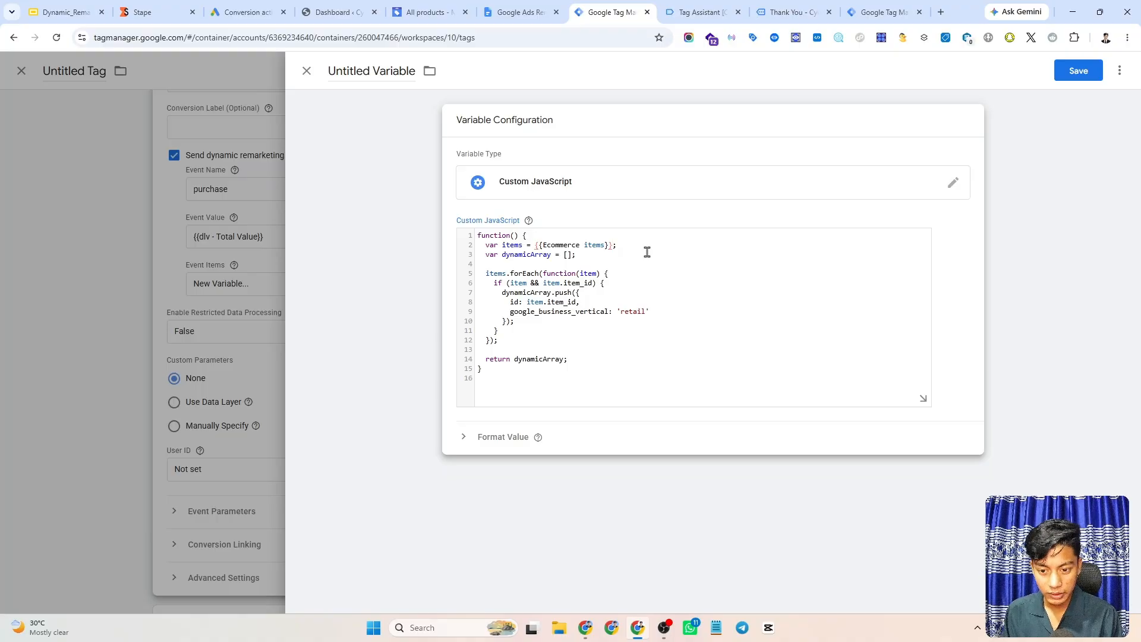
pyautogui.press('BackSpace')
pyautogui.press('BackSpace')
pyautogui.press('BackSpace')
pyautogui.press('BackSpace')
pyautogui.press('BackSpace')
pyautogui.press('BackSpace')
pyautogui.press('BackSpace')
pyautogui.press('BackSpace')
pyautogui.press('BackSpace')
pyautogui.press('BackSpace')
pyautogui.press('BackSpace')
pyautogui.press('BackSpace')
pyautogui.press('BackSpace')
pyautogui.press('BackSpace')
pyautogui.press('BackSpace')
pyautogui.press('BackSpace')
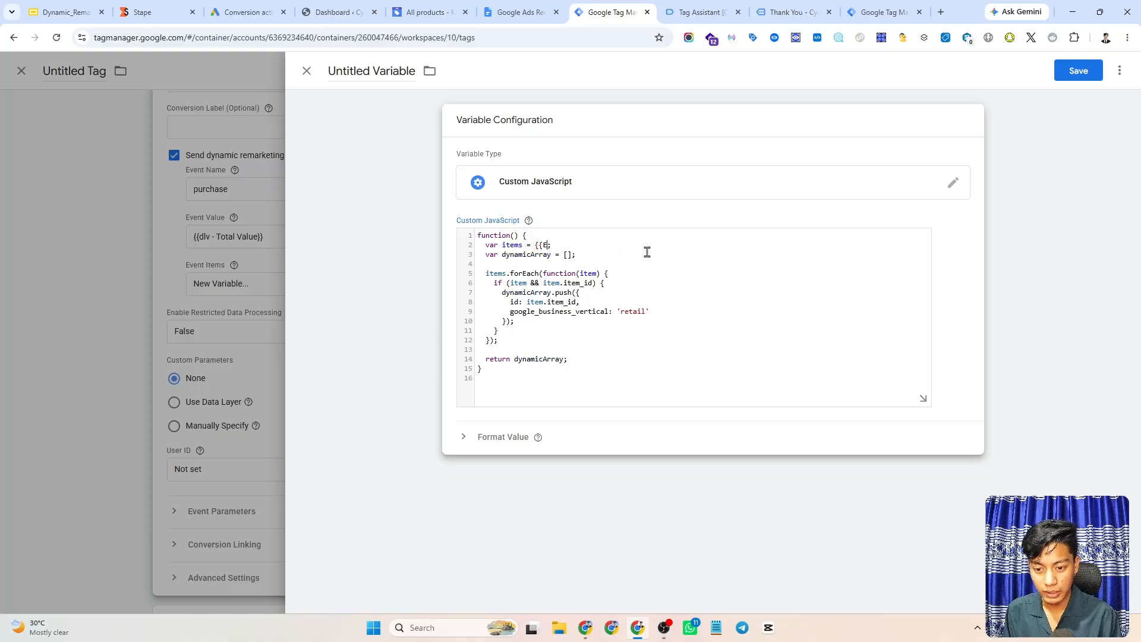
pyautogui.press('BackSpace')
pyautogui.press('BackSpace')
pyautogui.press('BackSpace')
pyautogui.write('{{')
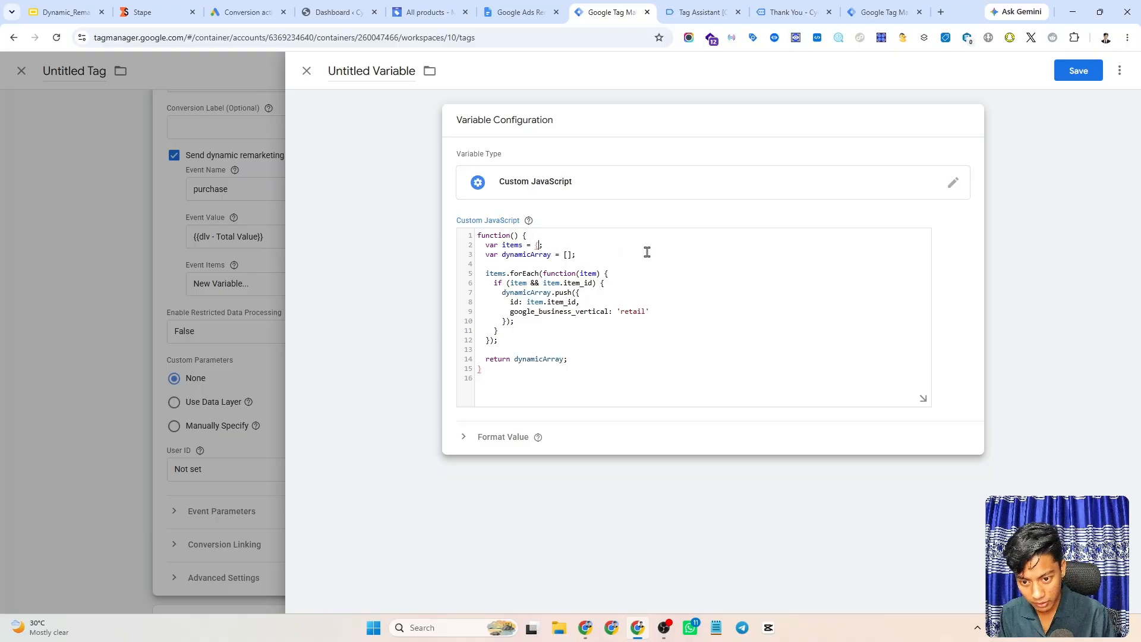
pyautogui.write('E')
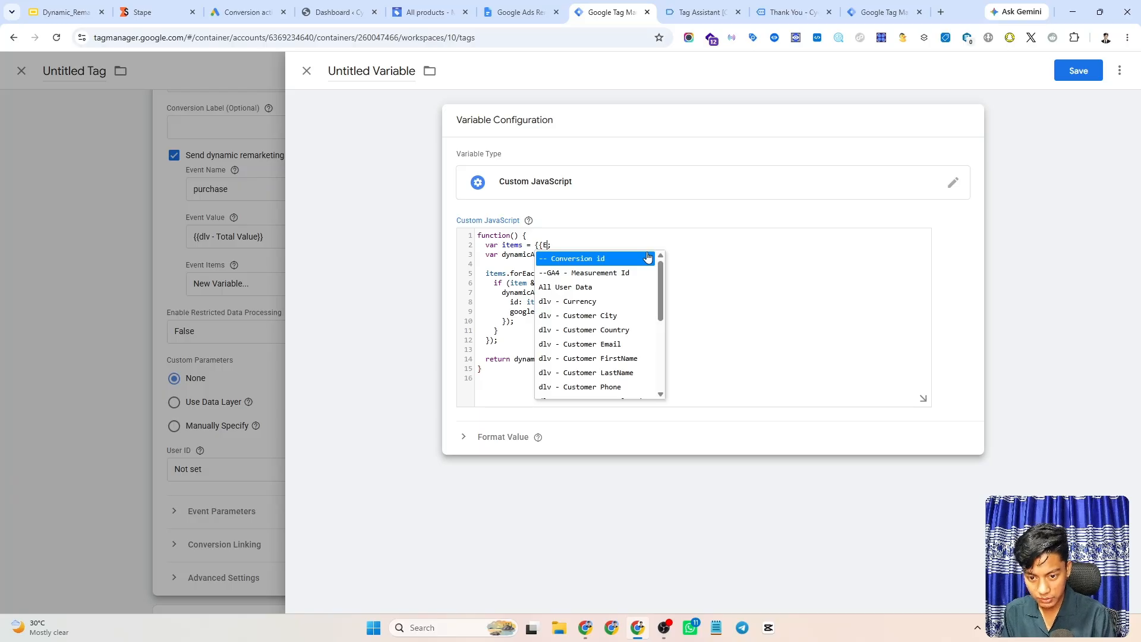
pyautogui.write('commerce.Items')
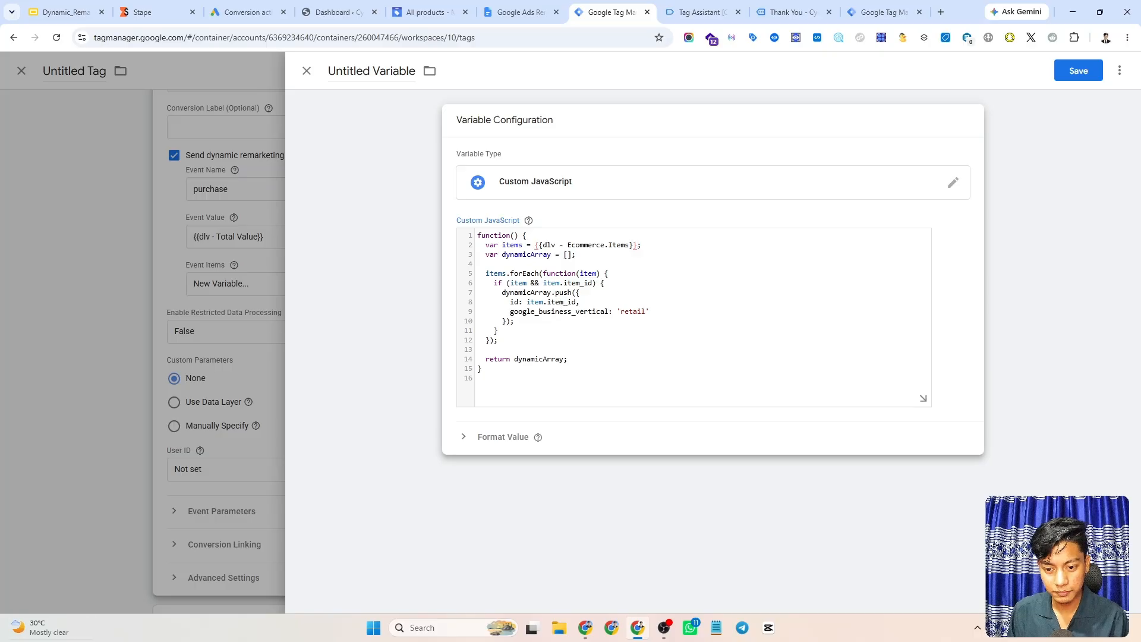
# Name the Custom JavaScript variable "-GAds - Remarketing Array" and save it as the tag's Event Items.
pyautogui.click(381, 72)
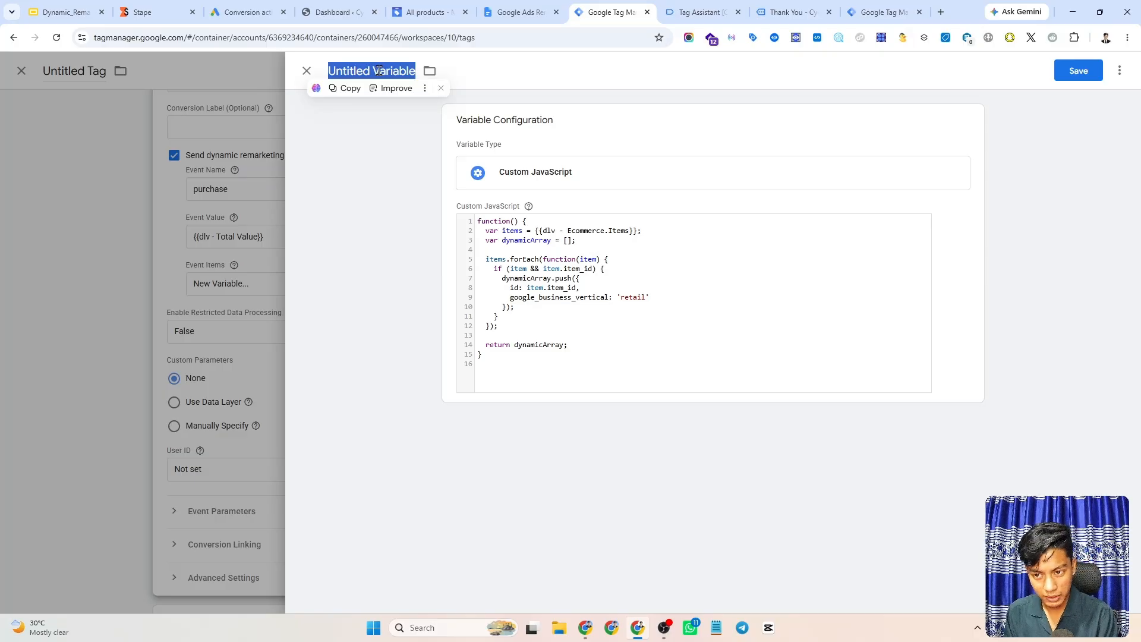
pyautogui.write('GAds')
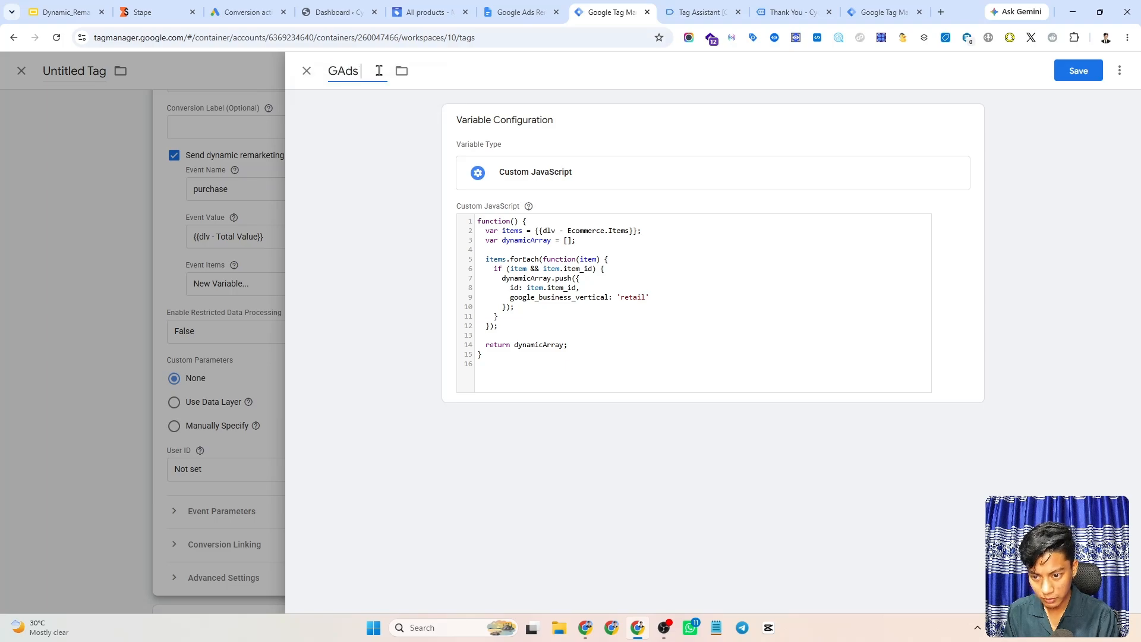
pyautogui.write(' - Remarketing')
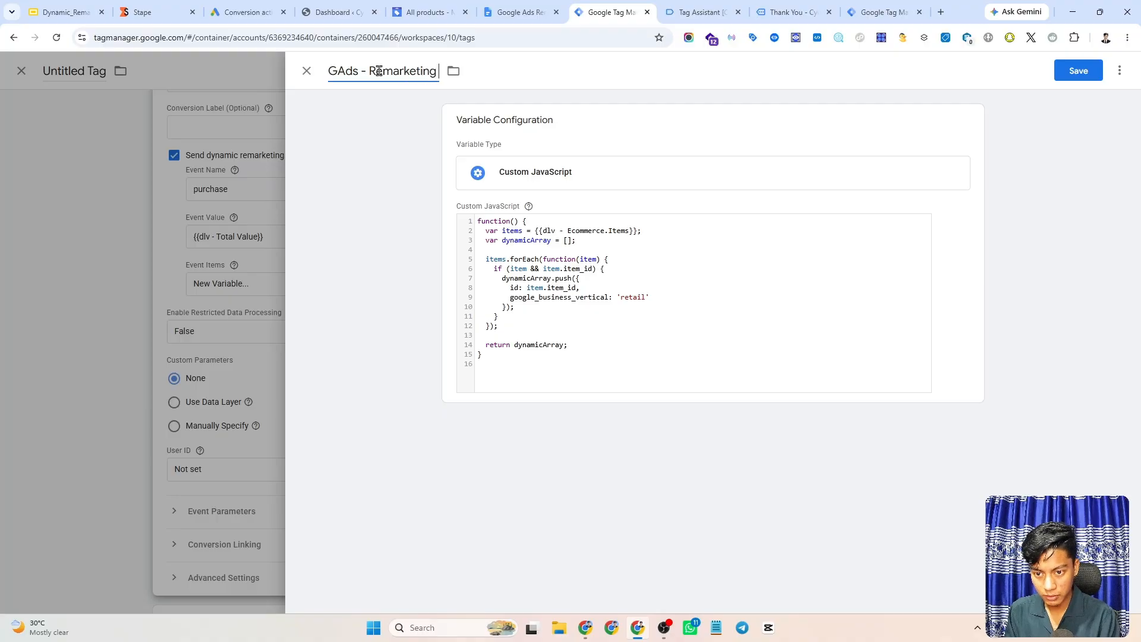
pyautogui.write(' Array')
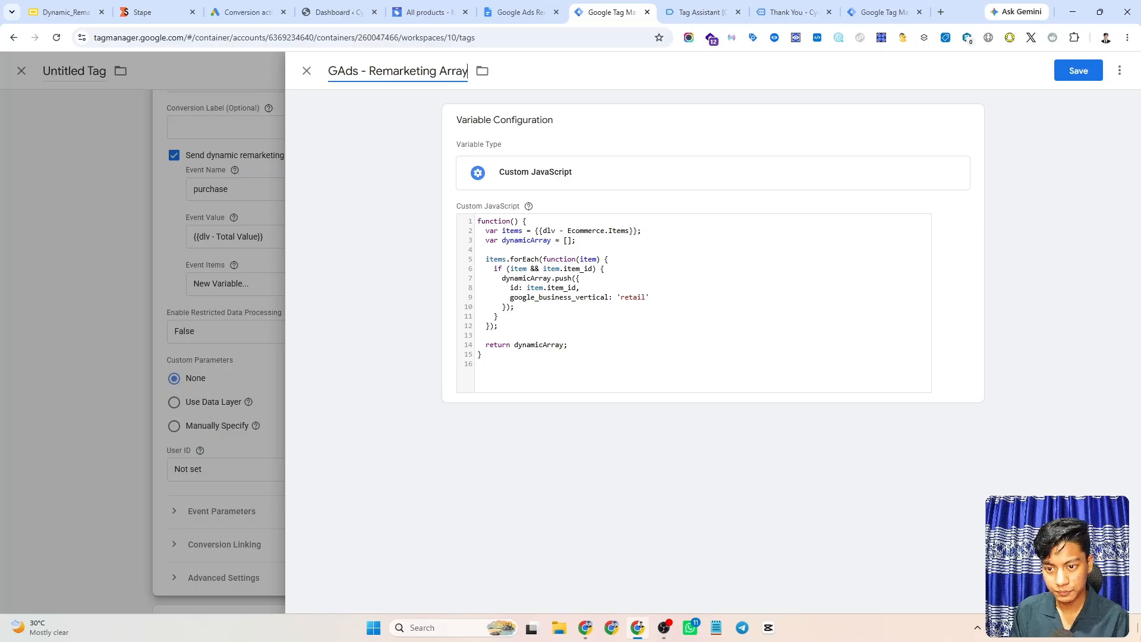
pyautogui.click(330, 77)
pyautogui.write('-')
pyautogui.click(1075, 70)
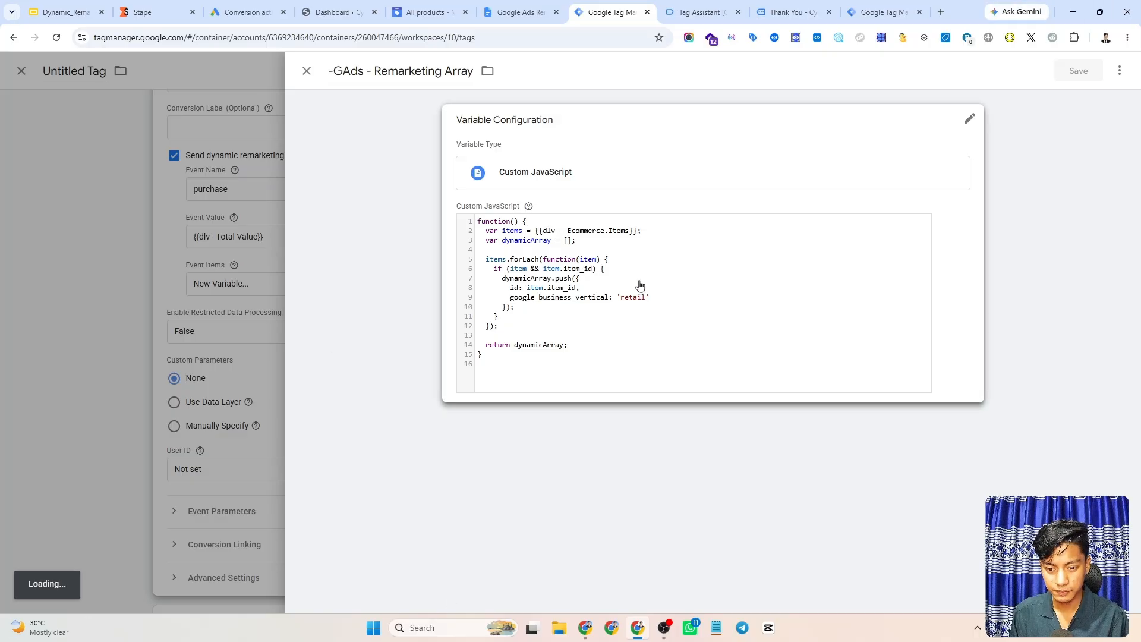
# Assign the Purchase custom event trigger to the remarketing tag.
pyautogui.scroll(-1, 645, 343)
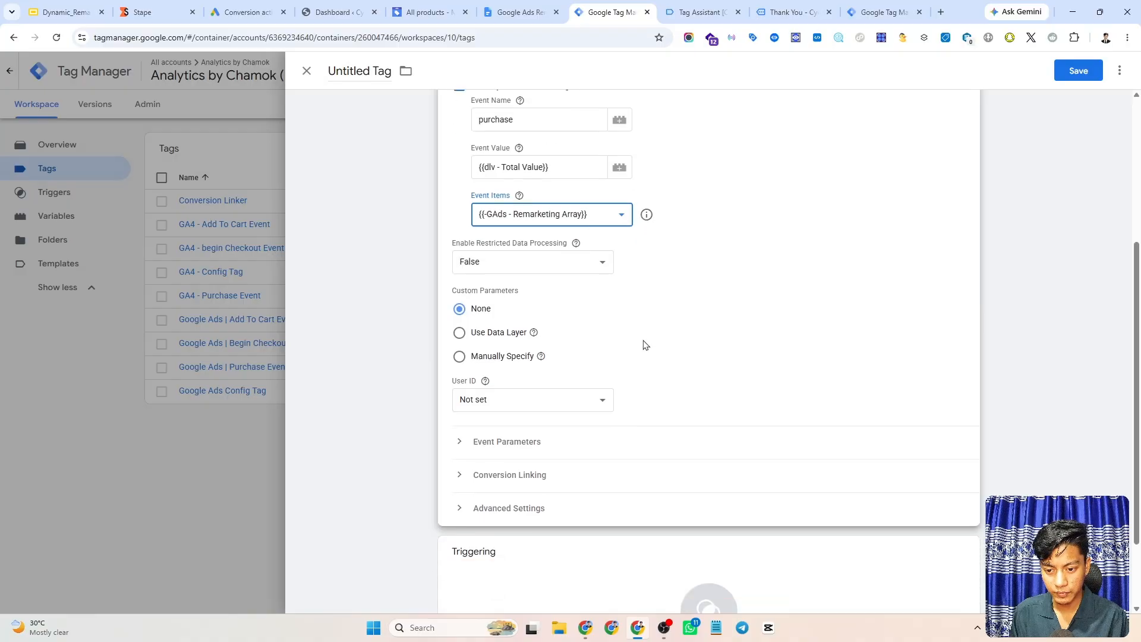
pyautogui.scroll(2, 547, 333)
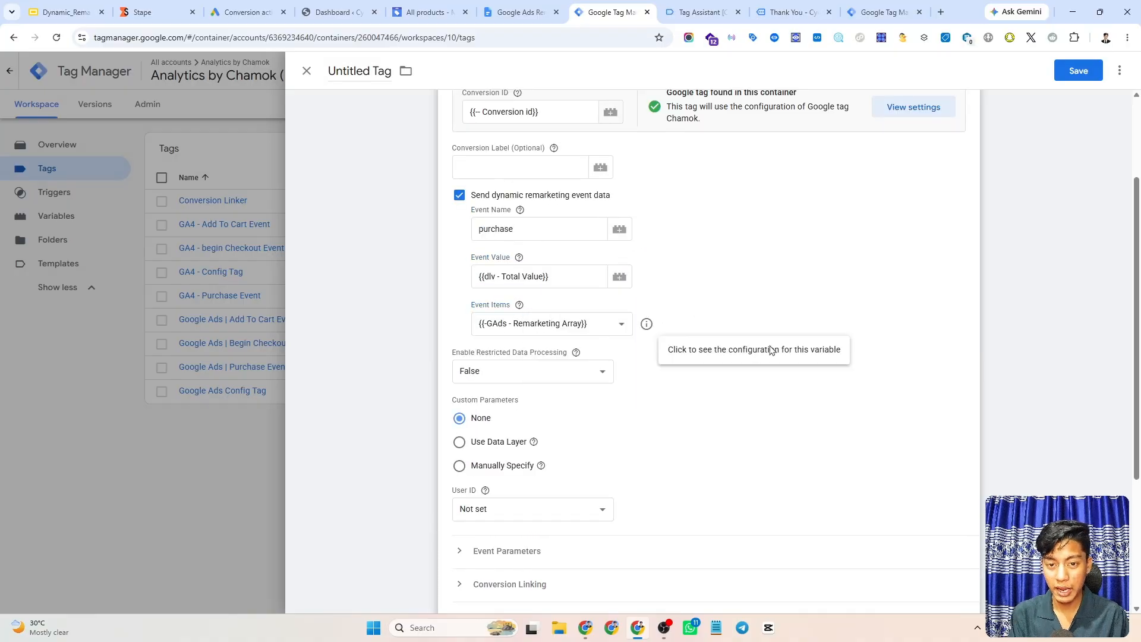
pyautogui.scroll(-2, 770, 345)
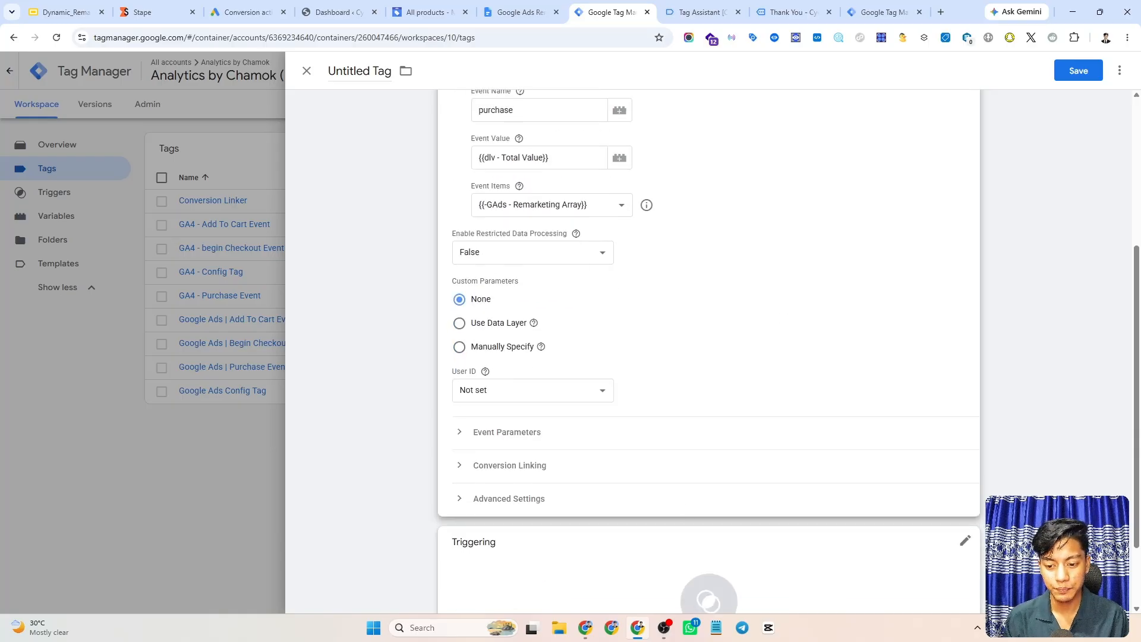
pyautogui.scroll(-2, 604, 301)
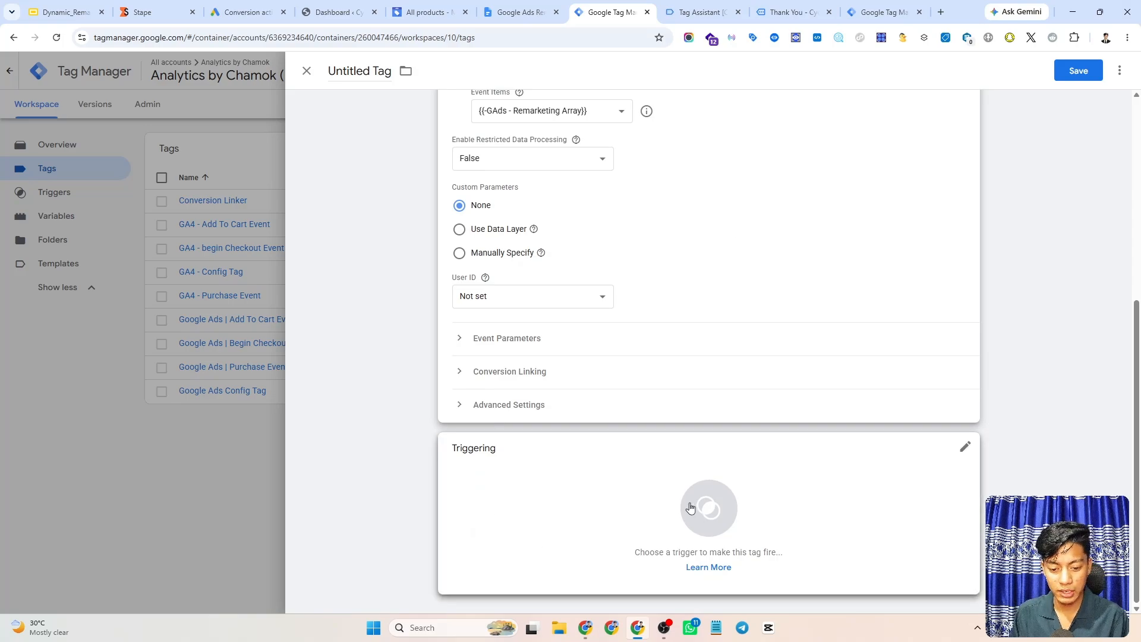
pyautogui.click(721, 489)
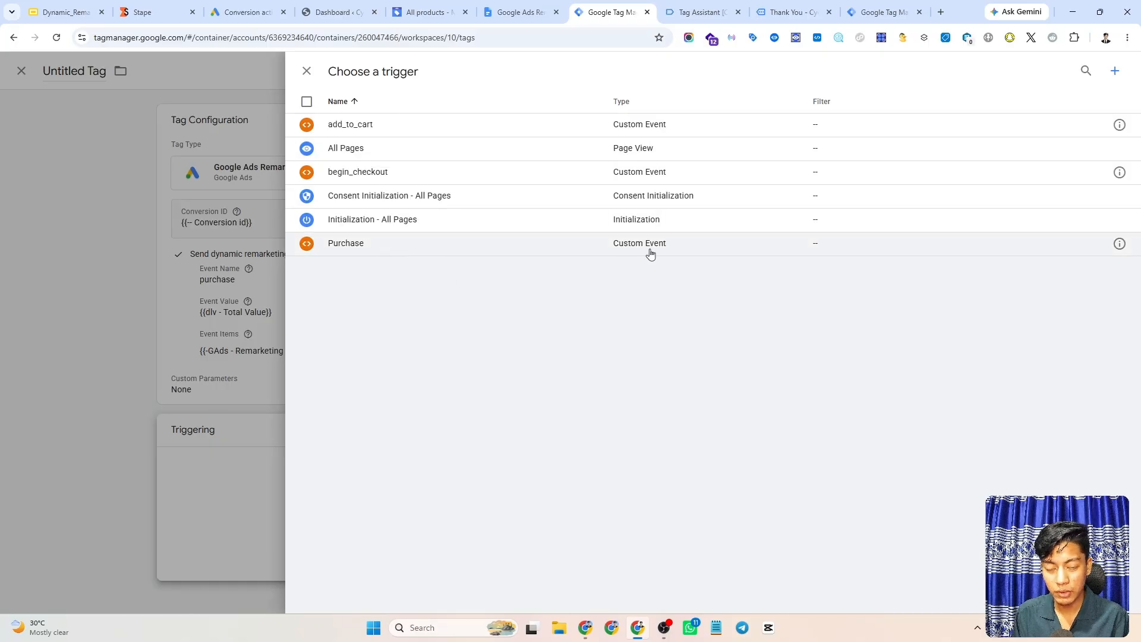
pyautogui.click(529, 252)
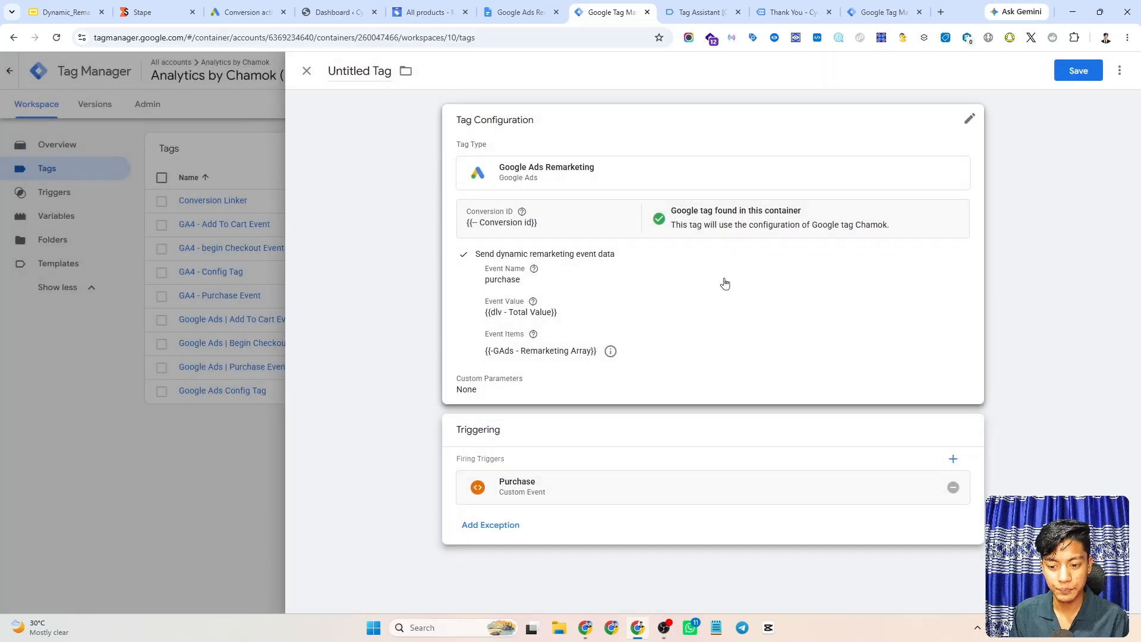
# Name the tag "Google Ads Remarketing - Purchase Event" and save it.
pyautogui.tripleClick(374, 69)
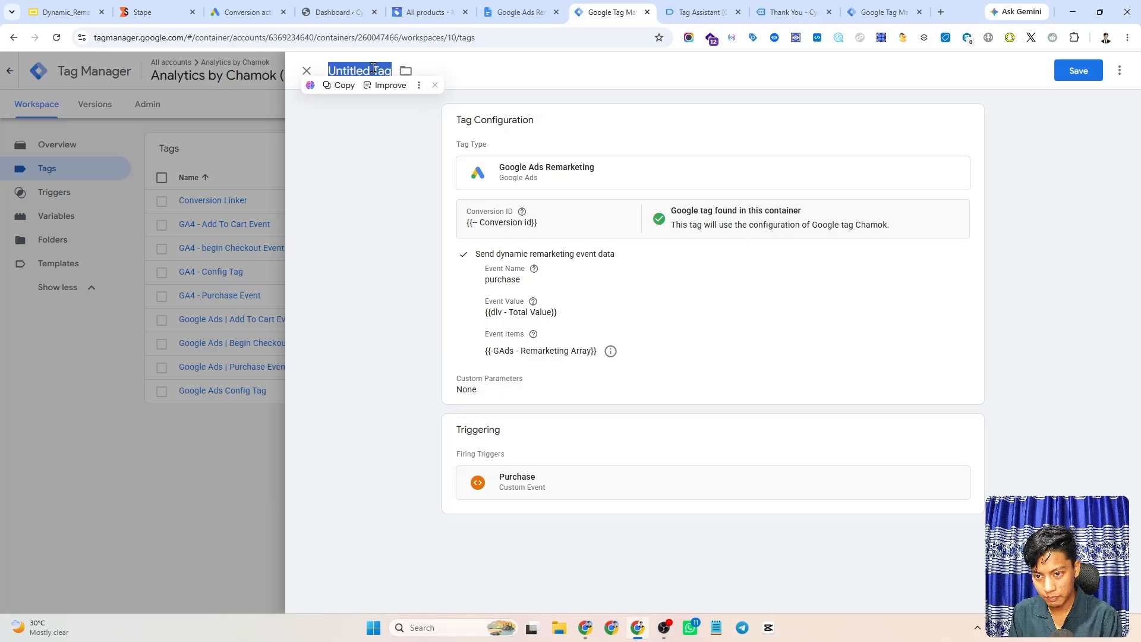
pyautogui.write('G')
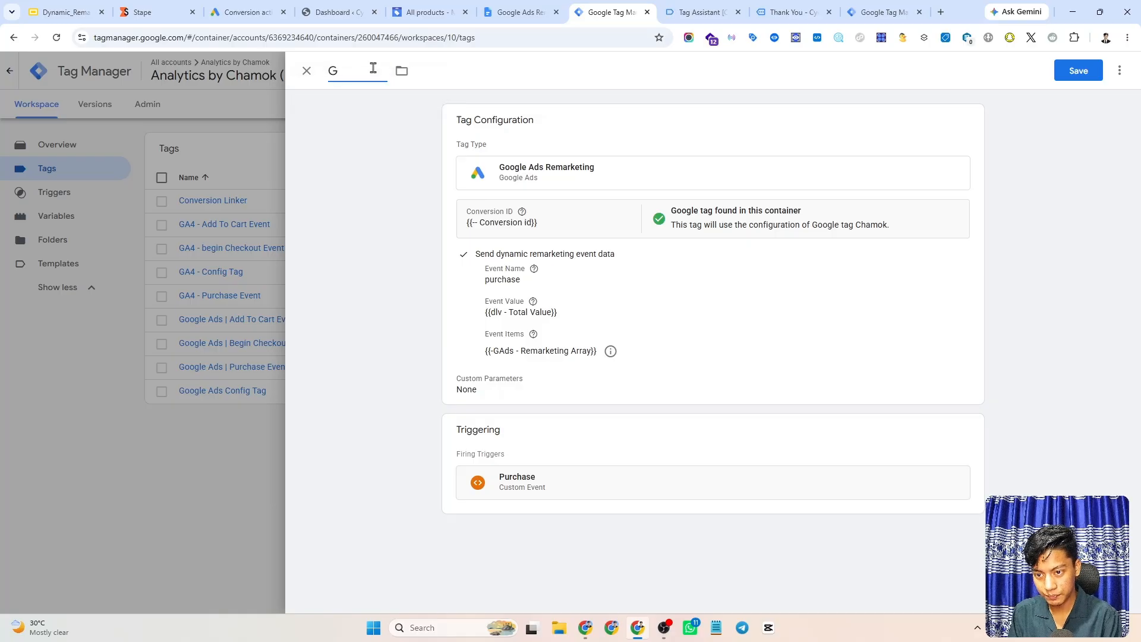
pyautogui.write('oogle')
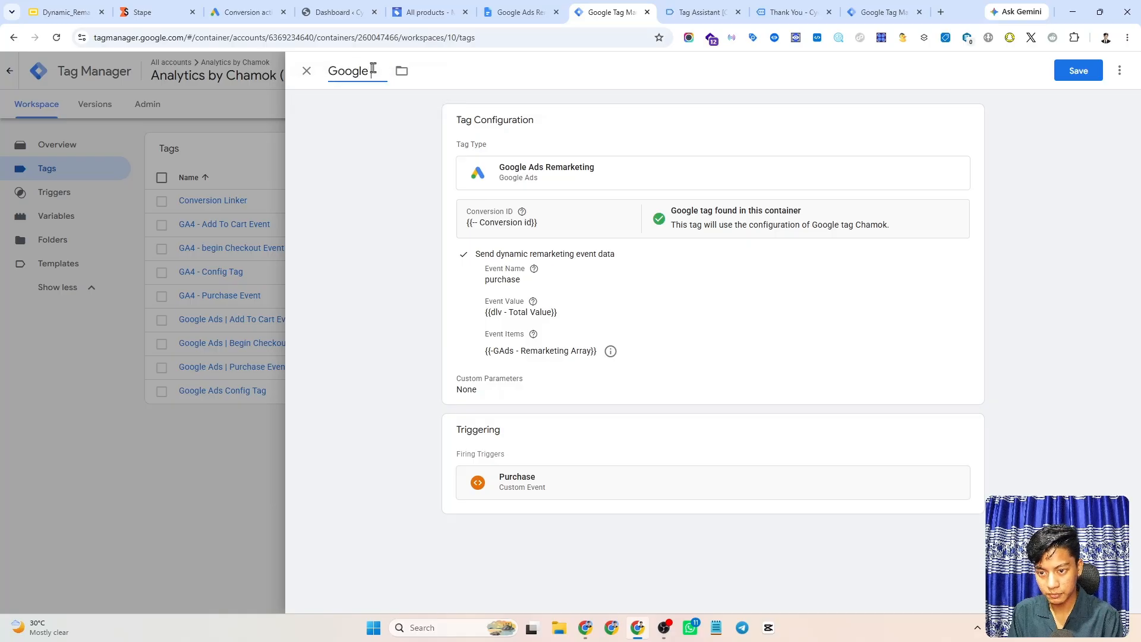
pyautogui.write(' Ads RE')
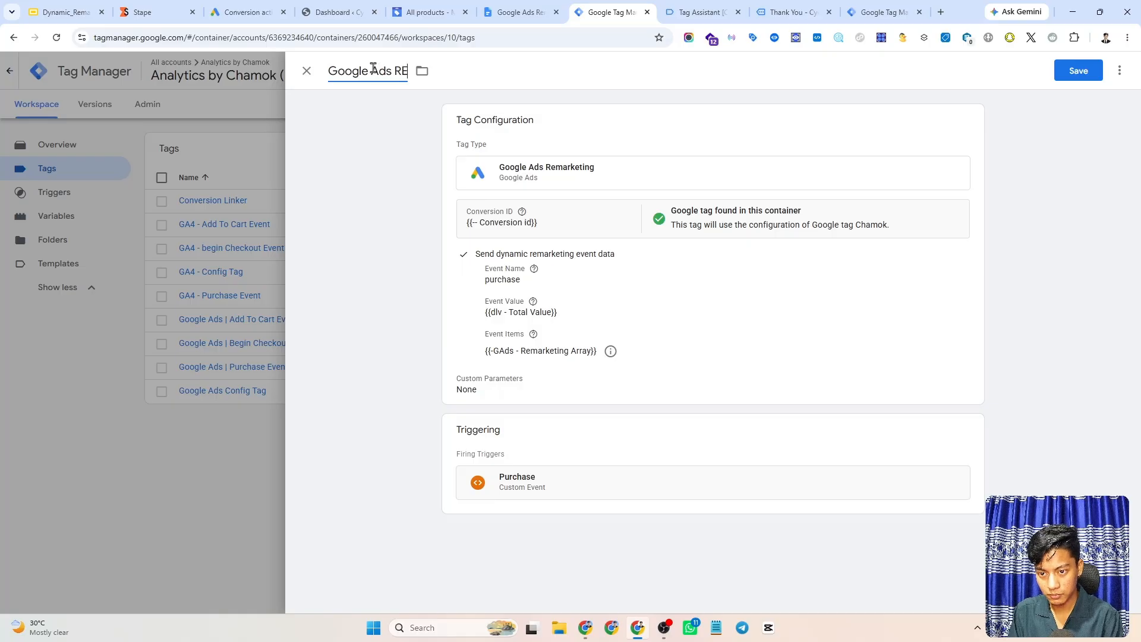
pyautogui.press('BackSpace')
pyautogui.write('emarket')
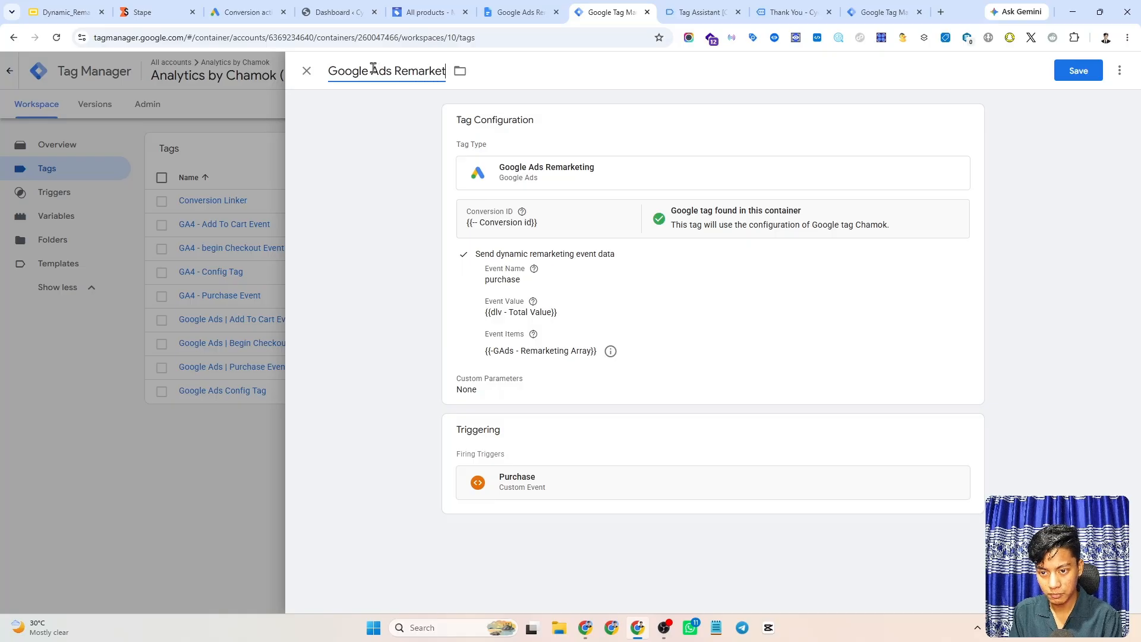
pyautogui.write('ing Pu')
pyautogui.press('BackSpace')
pyautogui.press('BackSpace')
pyautogui.press('BackSpace')
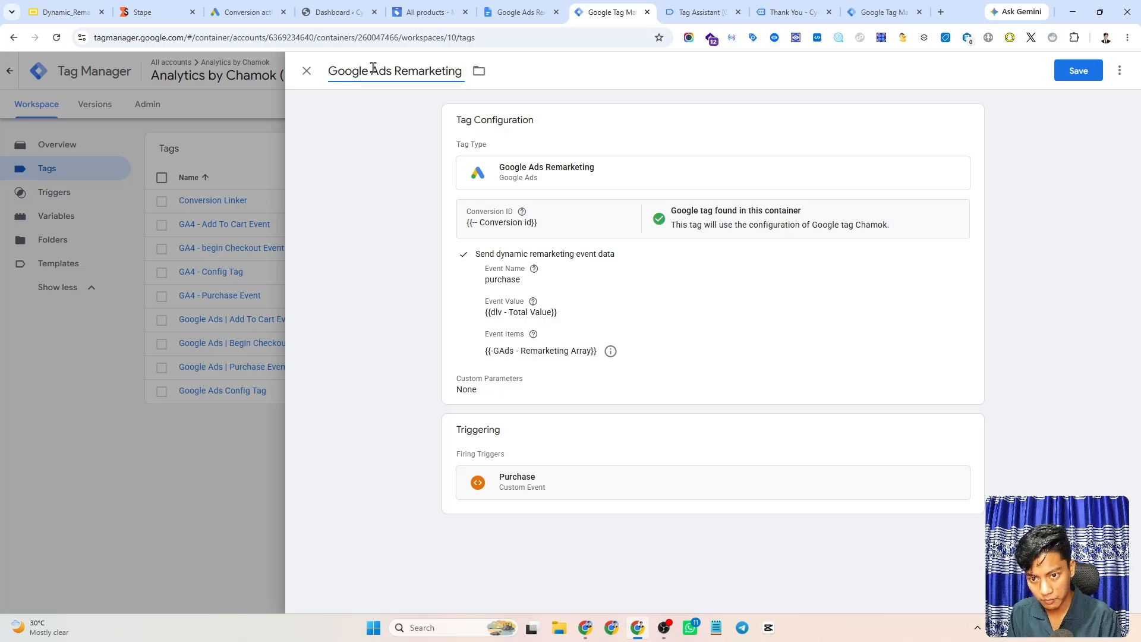
pyautogui.write('- Purcha')
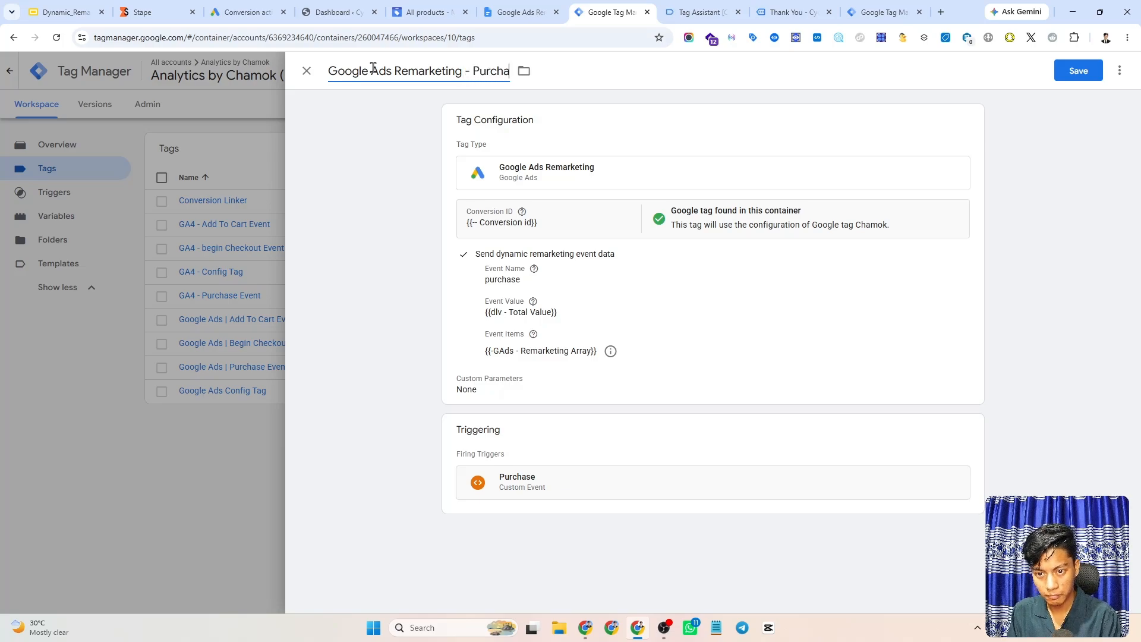
pyautogui.write('se Event')
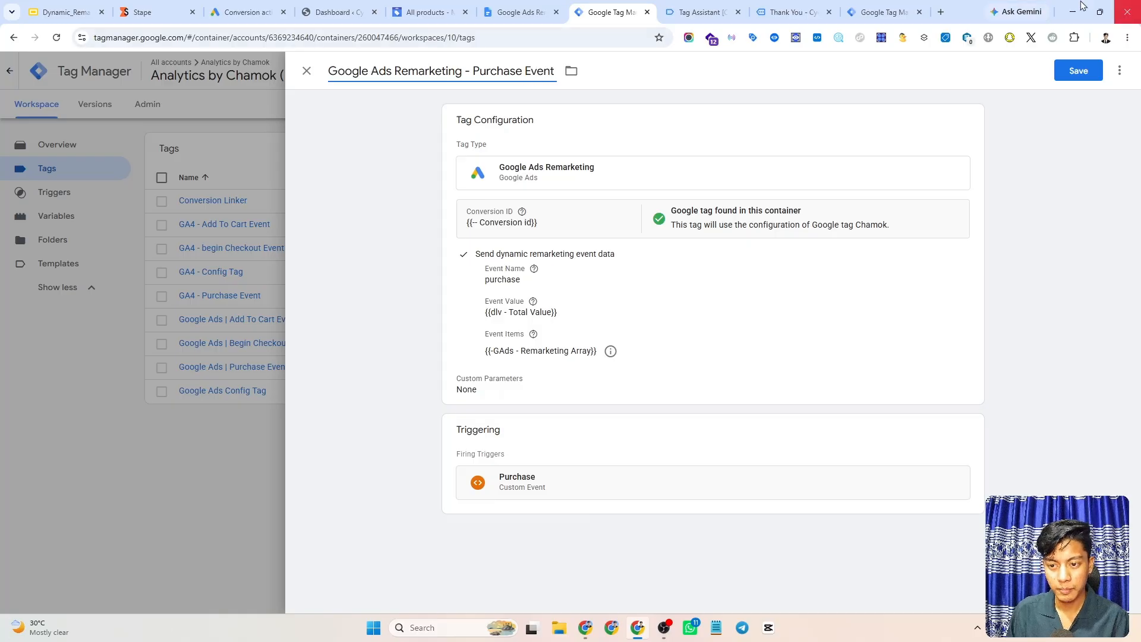
pyautogui.tripleClick(474, 72)
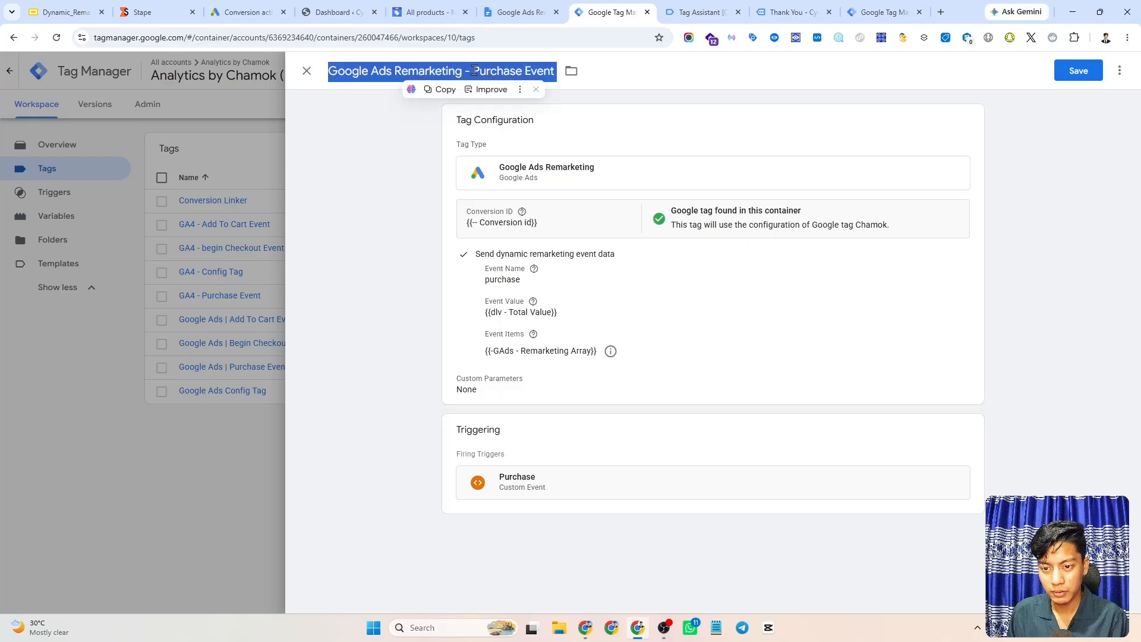
pyautogui.click(474, 71)
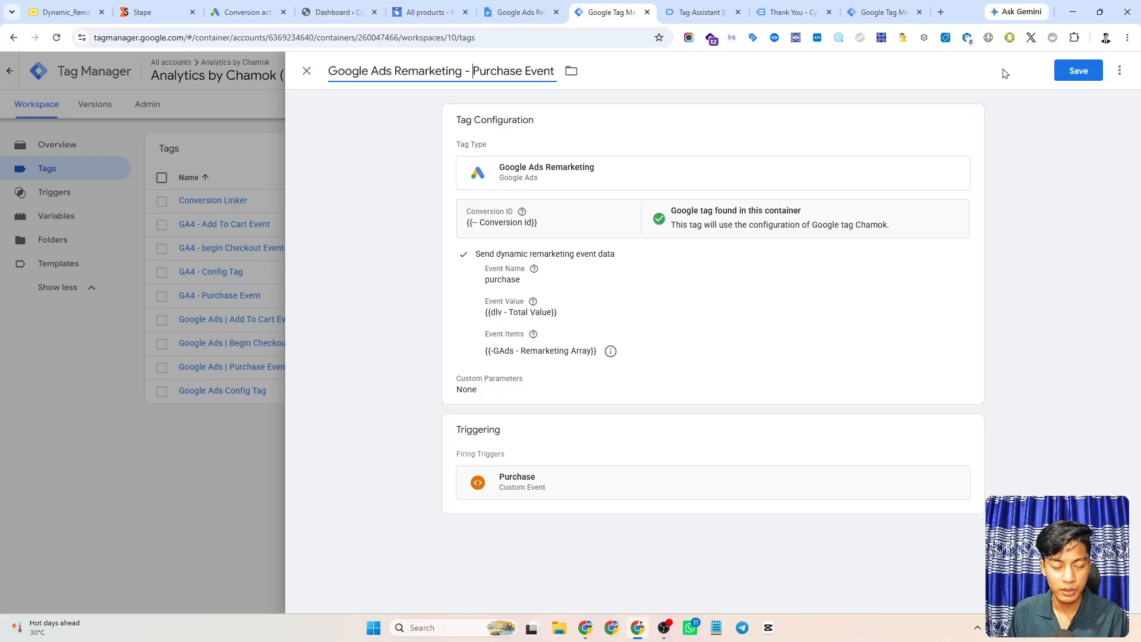
pyautogui.click(1079, 72)
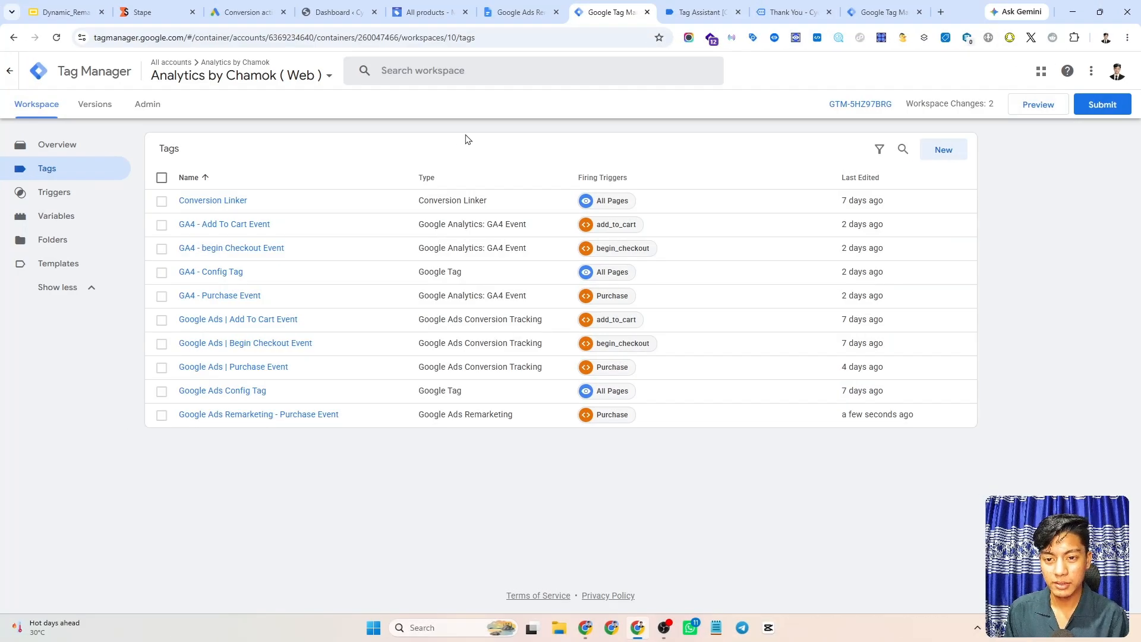
# Highlight the purchase event in yellow in the Recommended Event table of the Google Ads Remarketing document.
pyautogui.click(510, 6)
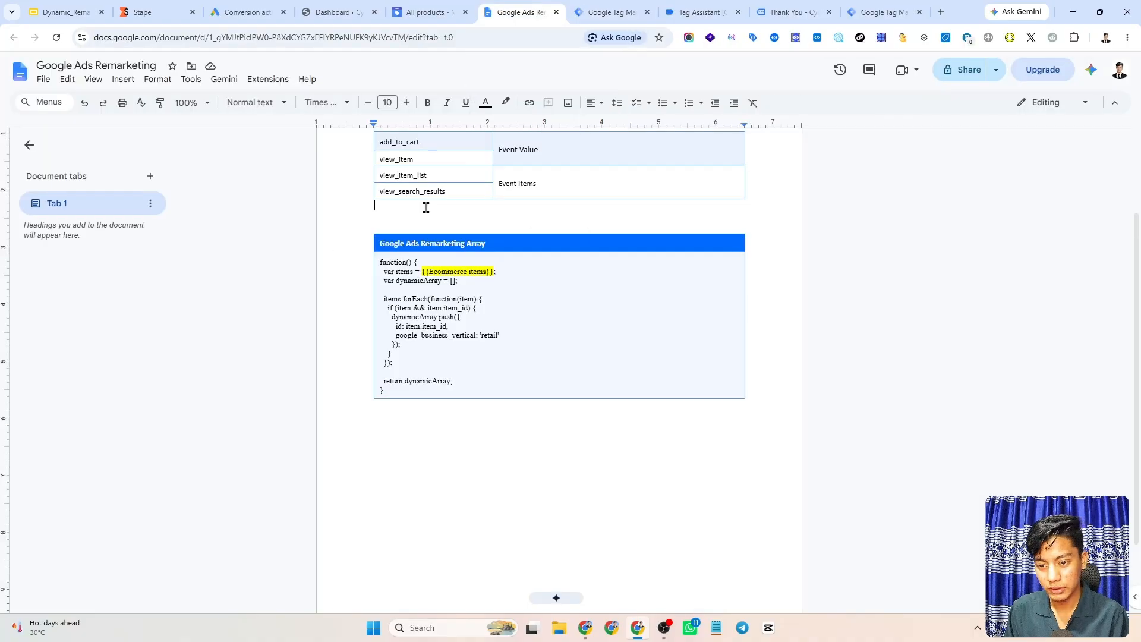
pyautogui.scroll(2, 426, 208)
pyautogui.tripleClick(396, 242)
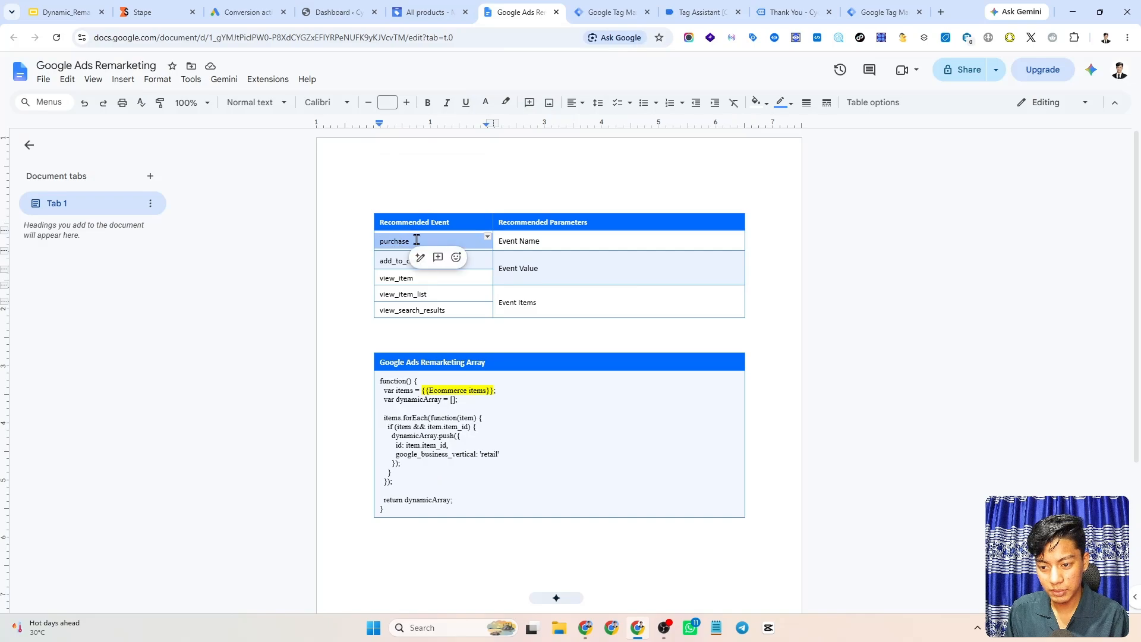
pyautogui.click(416, 241)
pyautogui.moveTo(417, 241); pyautogui.dragTo(357, 242)
pyautogui.click(506, 103)
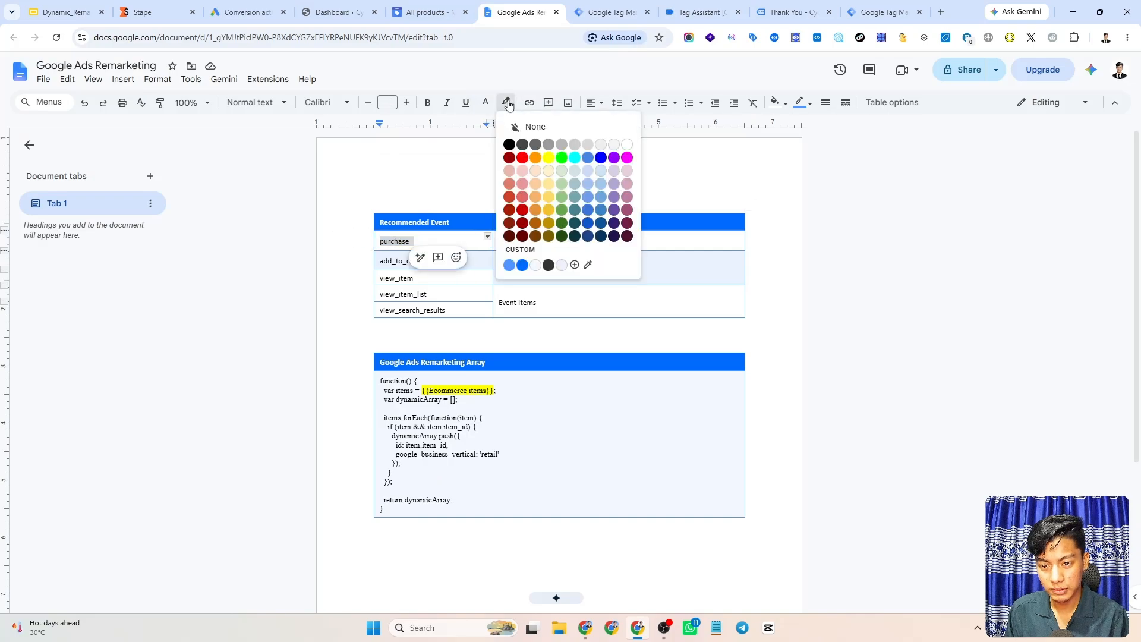
pyautogui.click(548, 158)
# Select the add_to_cart event name in the Recommended Event table.
pyautogui.scroll(-1, 416, 238)
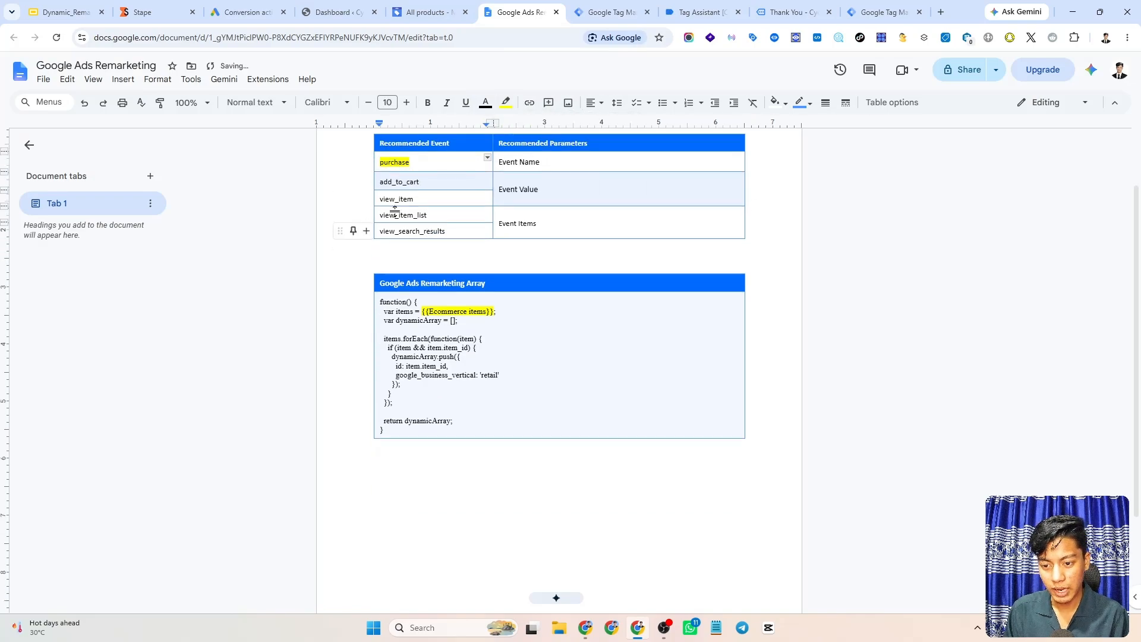
pyautogui.scroll(1, 394, 207)
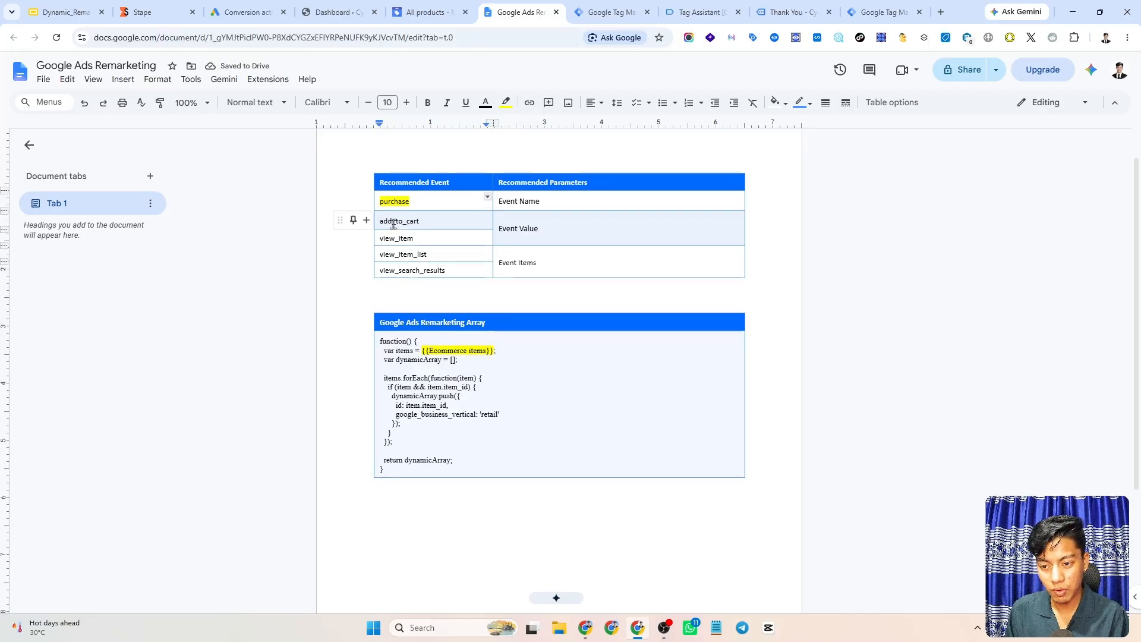
pyautogui.click(393, 224)
pyautogui.tripleClick(394, 222)
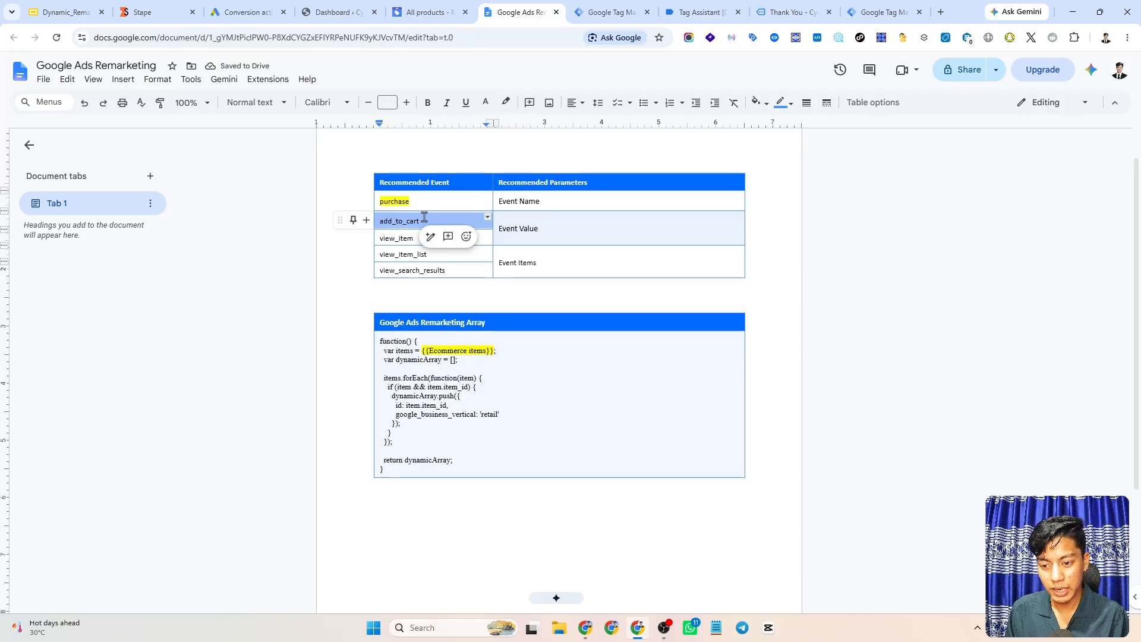
pyautogui.click(425, 219)
pyautogui.doubleClick(424, 222)
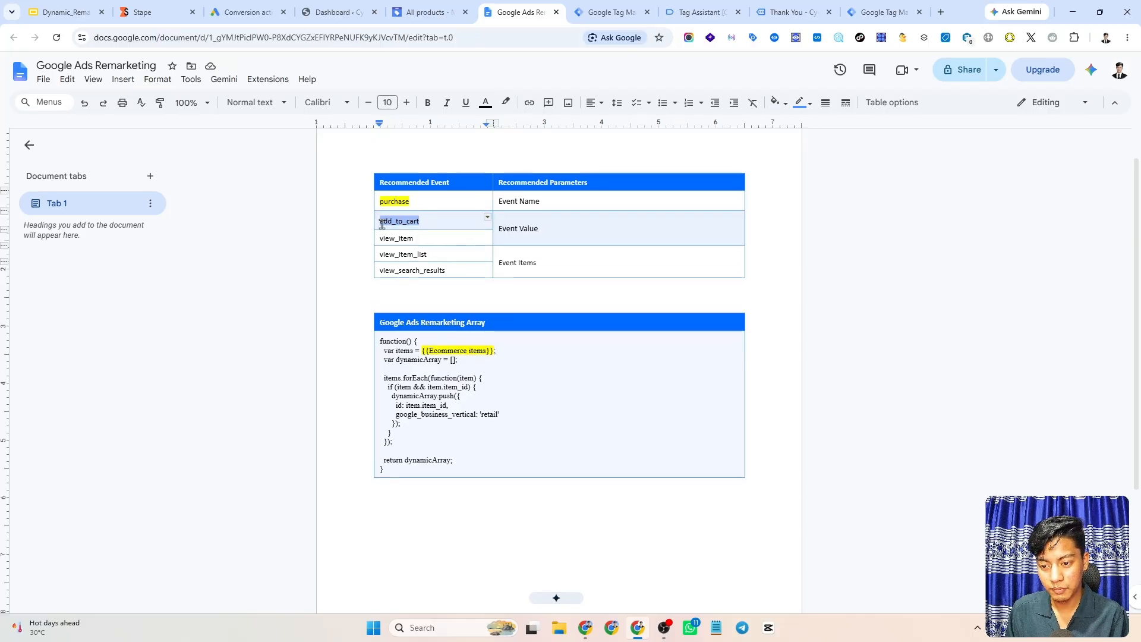
pyautogui.click(431, 220)
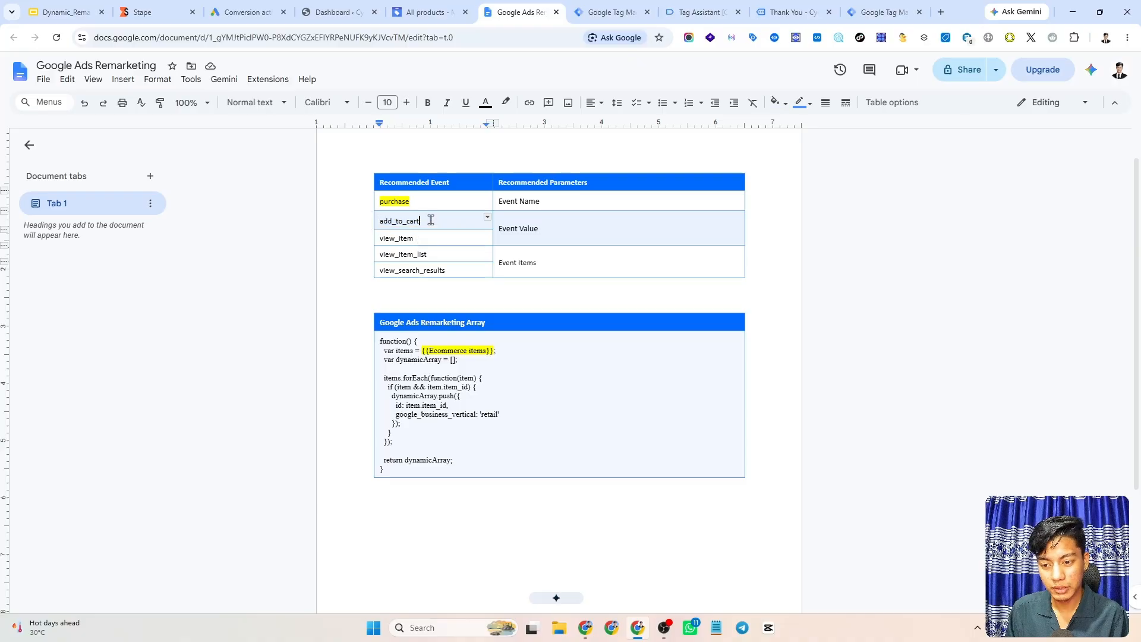
# Create a new tag in Tag Manager with the Google Ads Remarketing tag type.
pyautogui.click(599, 9)
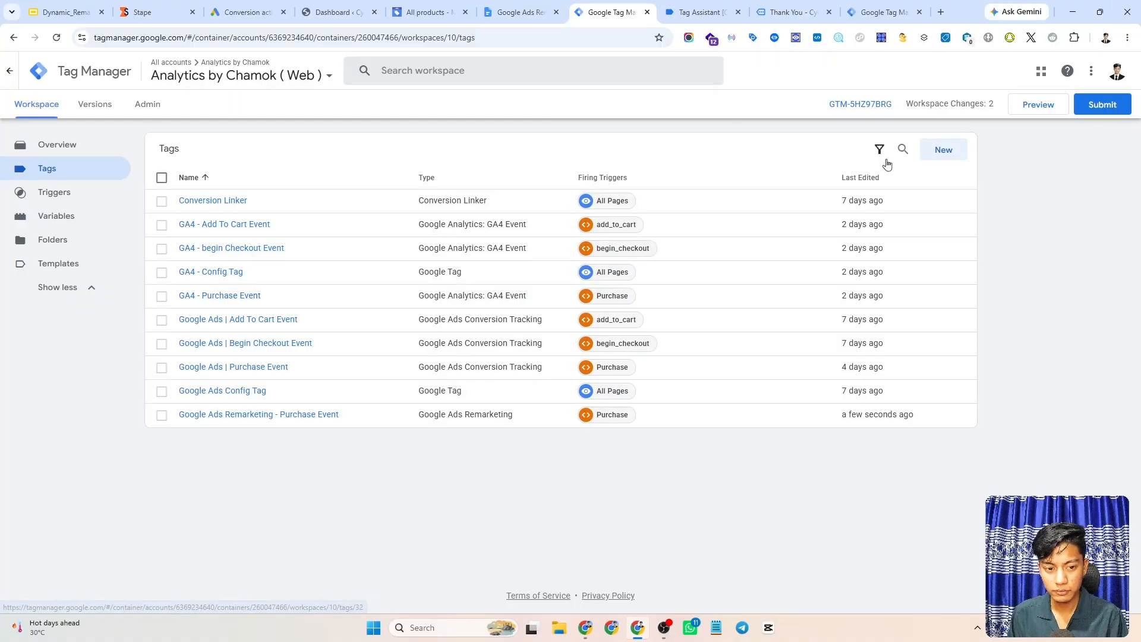
pyautogui.click(939, 151)
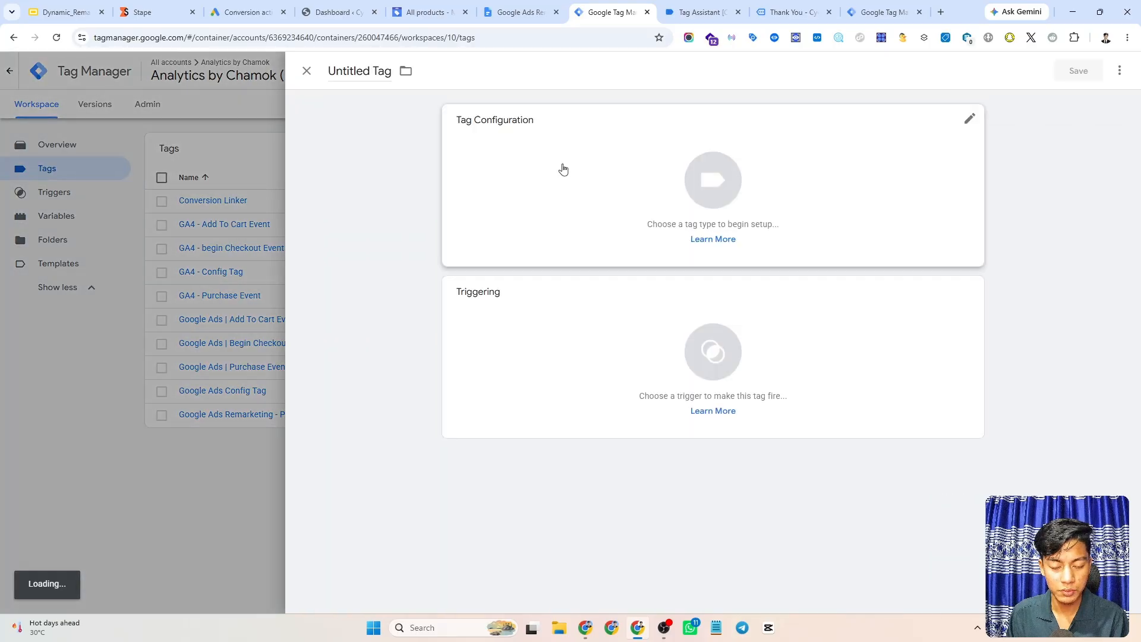
pyautogui.click(736, 168)
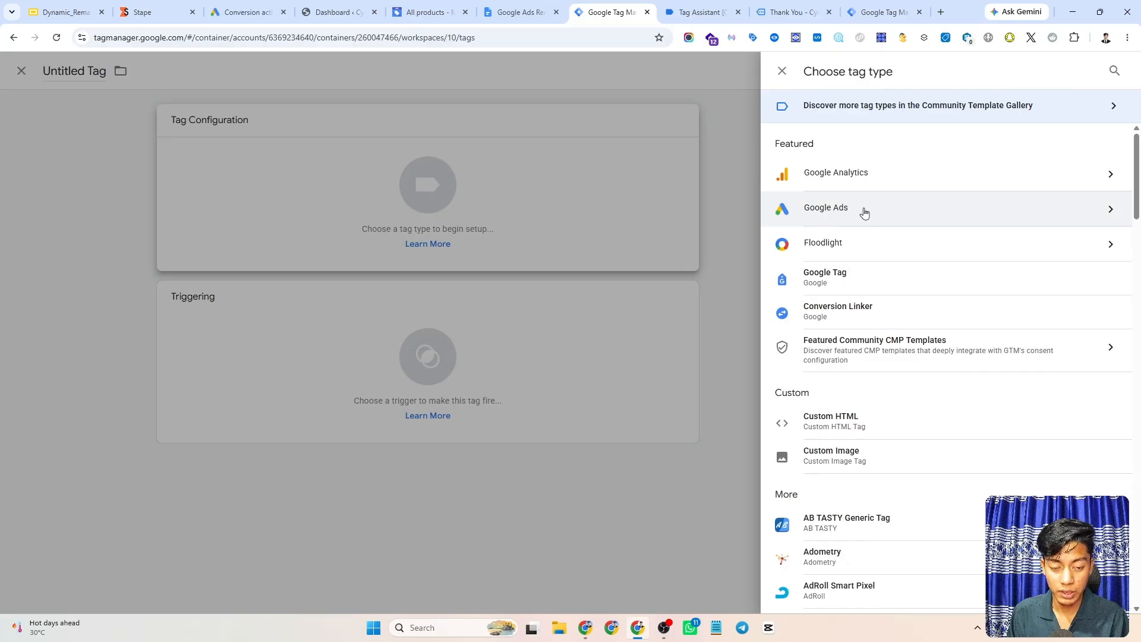
pyautogui.click(864, 214)
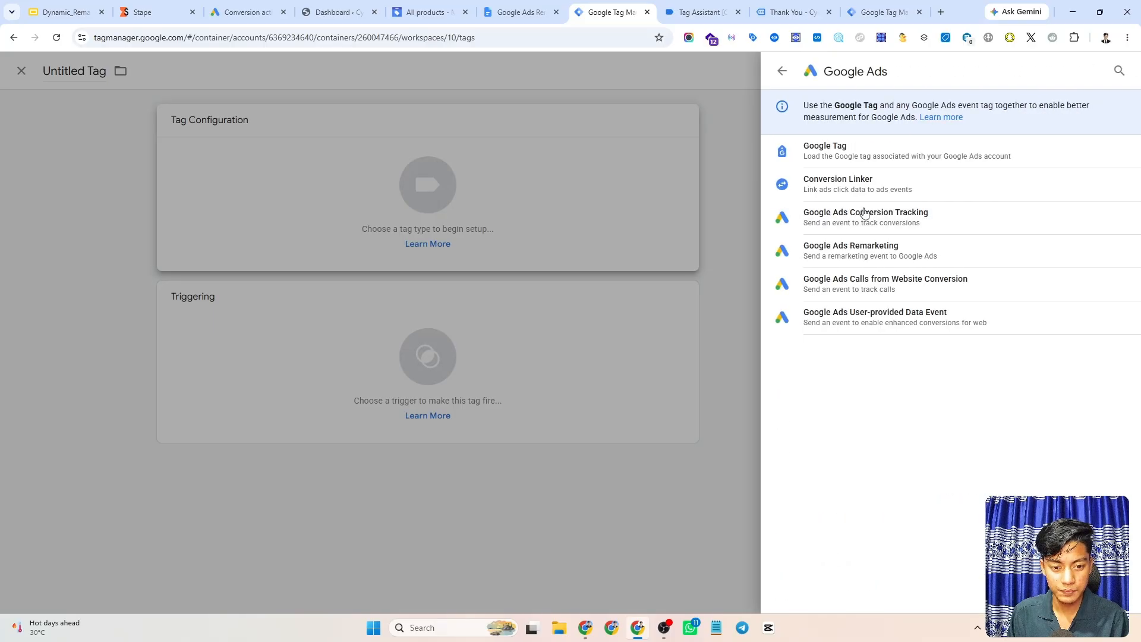
pyautogui.click(864, 256)
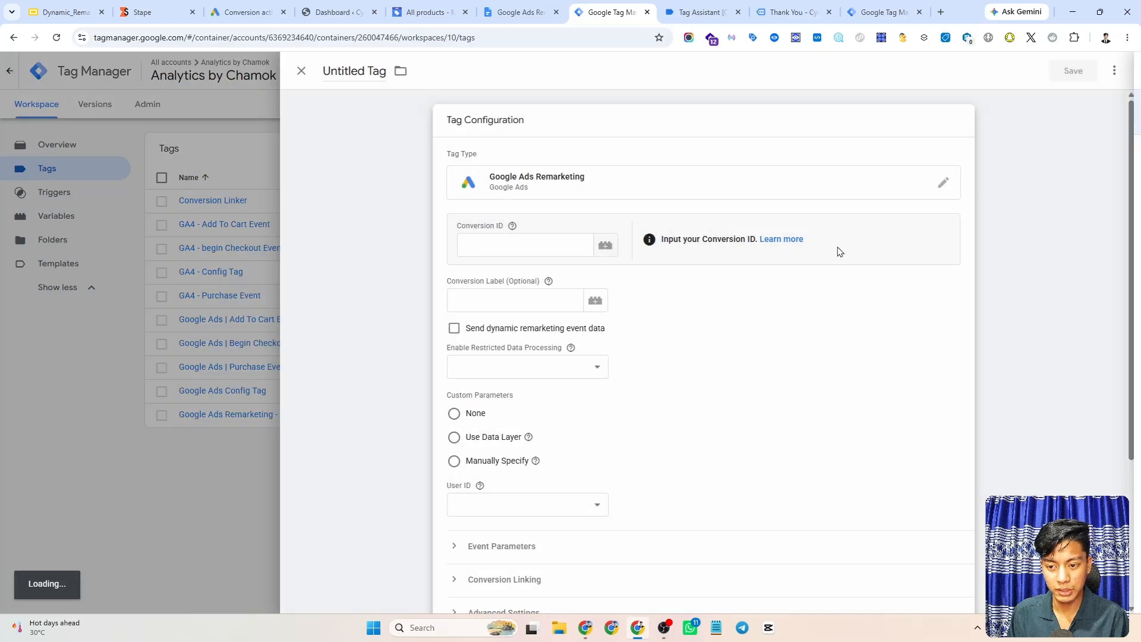
# Set the new remarketing tag's Conversion ID to the {{-- Conversion id}} variable.
pyautogui.click(484, 229)
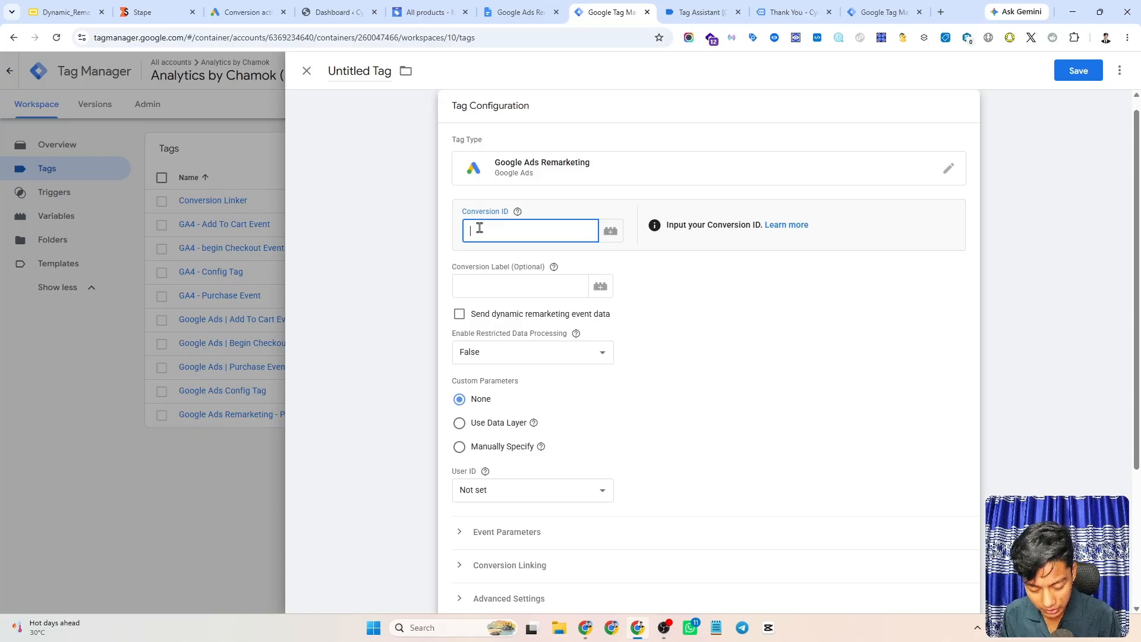
pyautogui.write('{{')
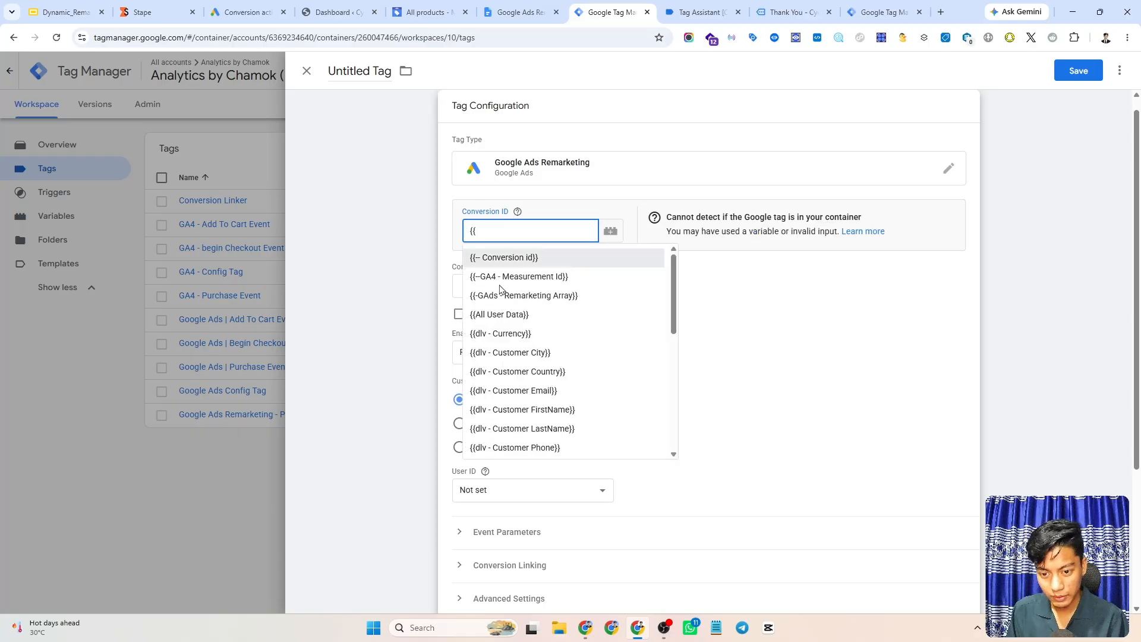
pyautogui.click(515, 258)
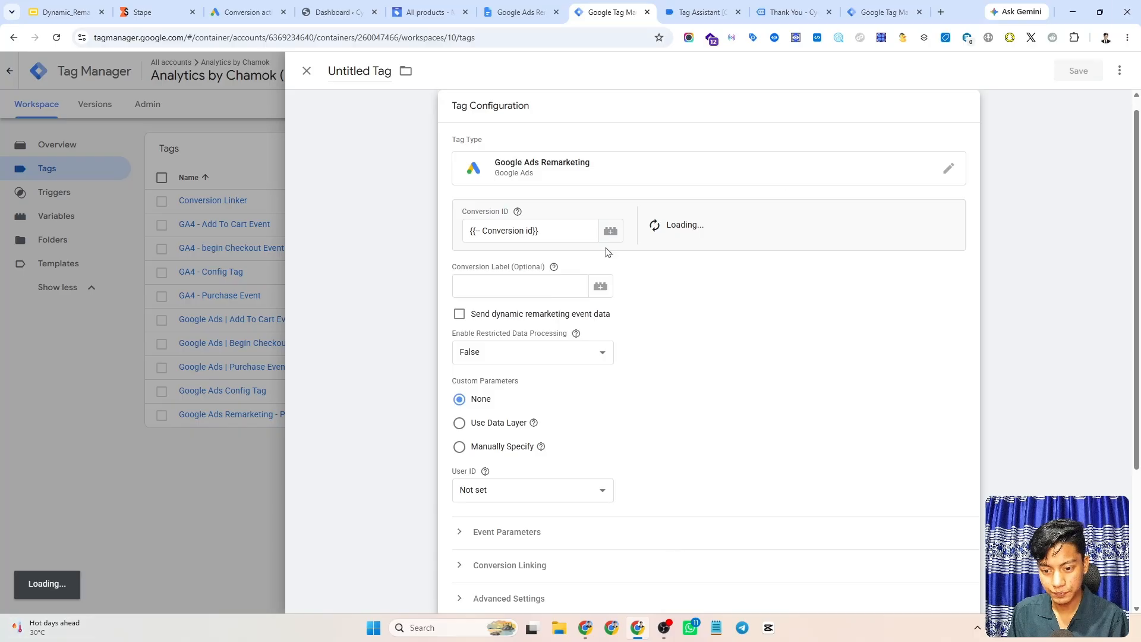
pyautogui.scroll(-2, 594, 357)
pyautogui.scroll(2, 576, 249)
pyautogui.click(479, 300)
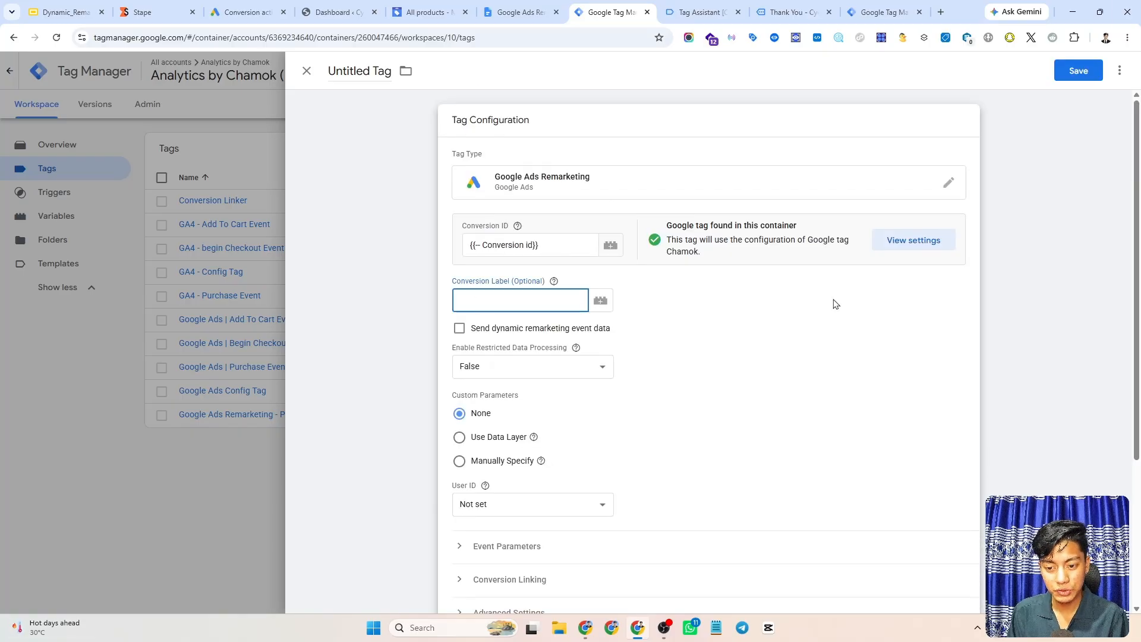
pyautogui.click(582, 451)
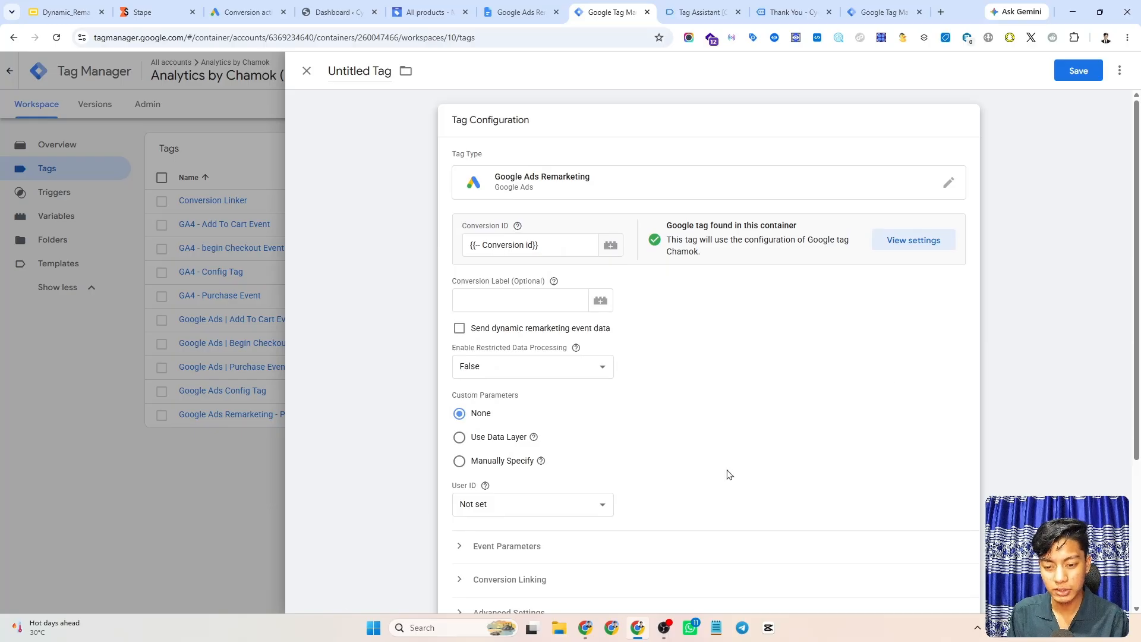
# Enable sending dynamic remarketing event data and set the Event Name to add_to_cart, copied from the Google Ads Remarketing document.
pyautogui.scroll(-1, 631, 426)
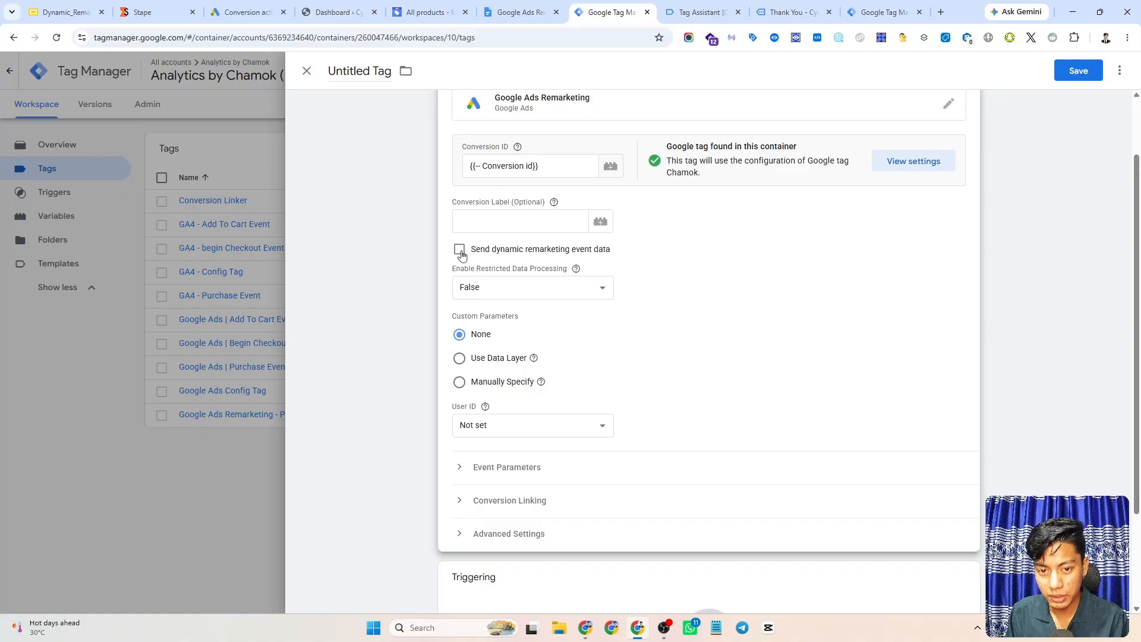
pyautogui.click(461, 251)
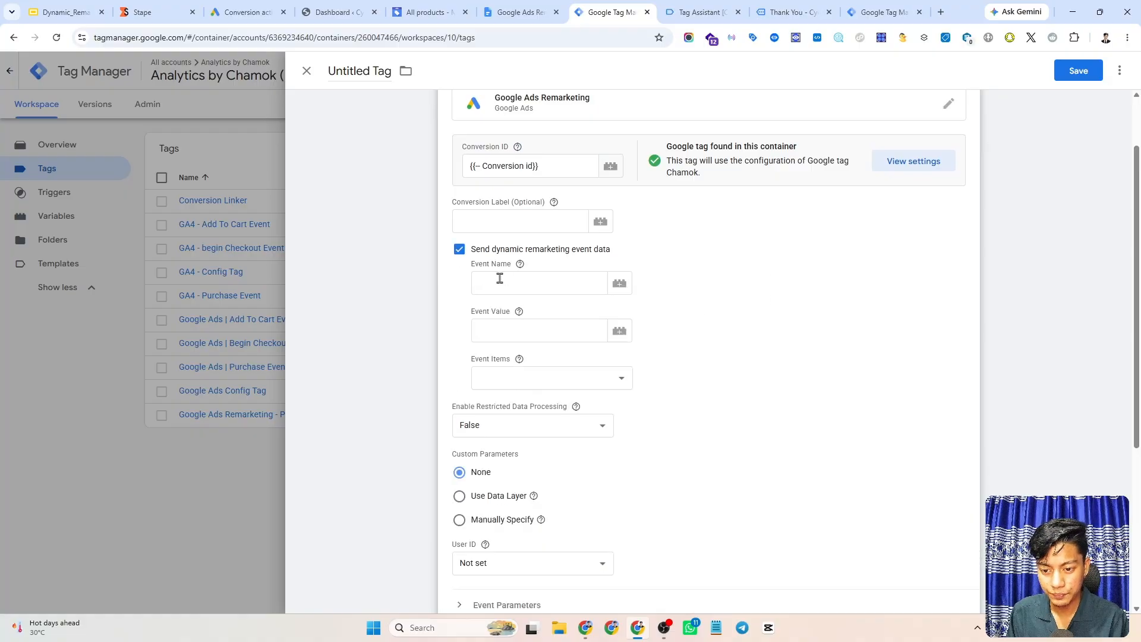
pyautogui.click(500, 278)
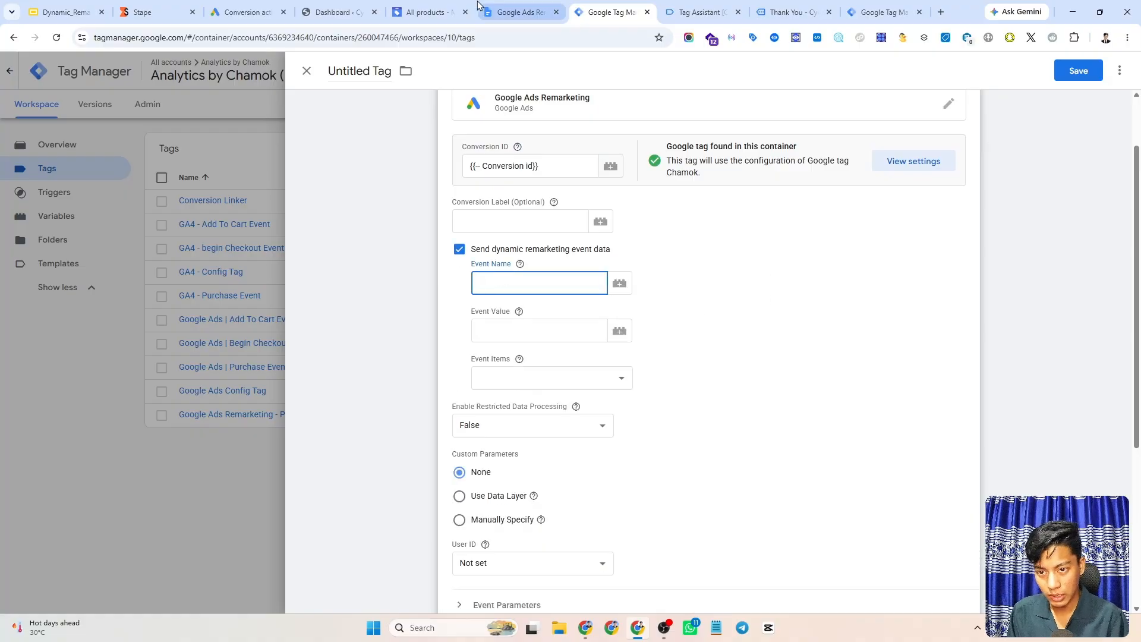
pyautogui.click(519, 9)
pyautogui.doubleClick(394, 220)
pyautogui.hotkey('ctrl', 'c')
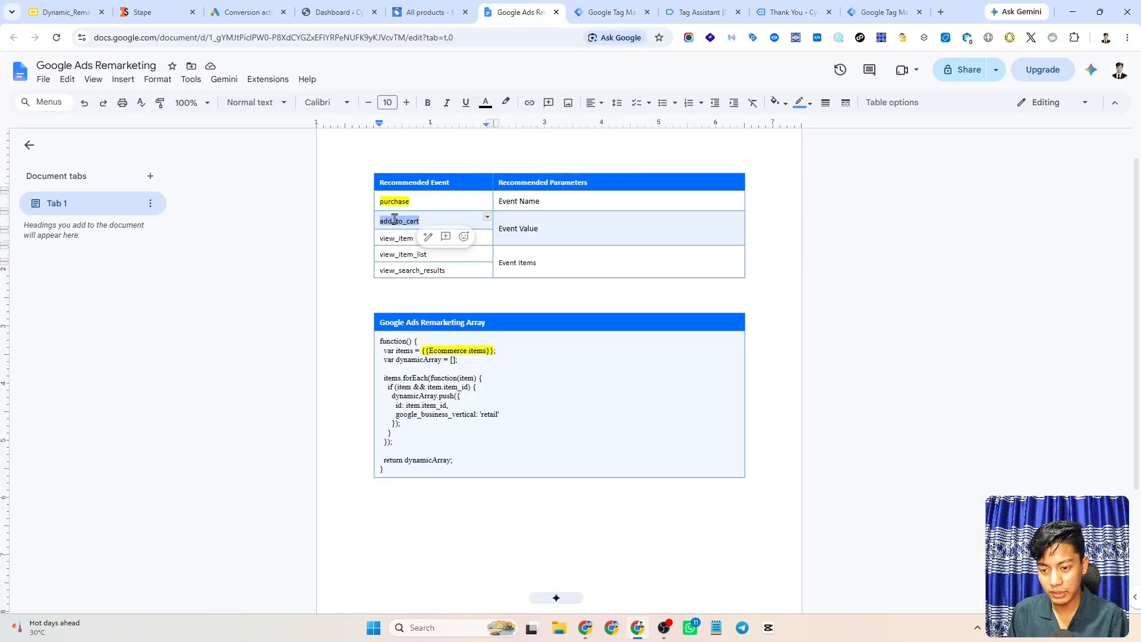
pyautogui.click(606, 12)
pyautogui.click(507, 281)
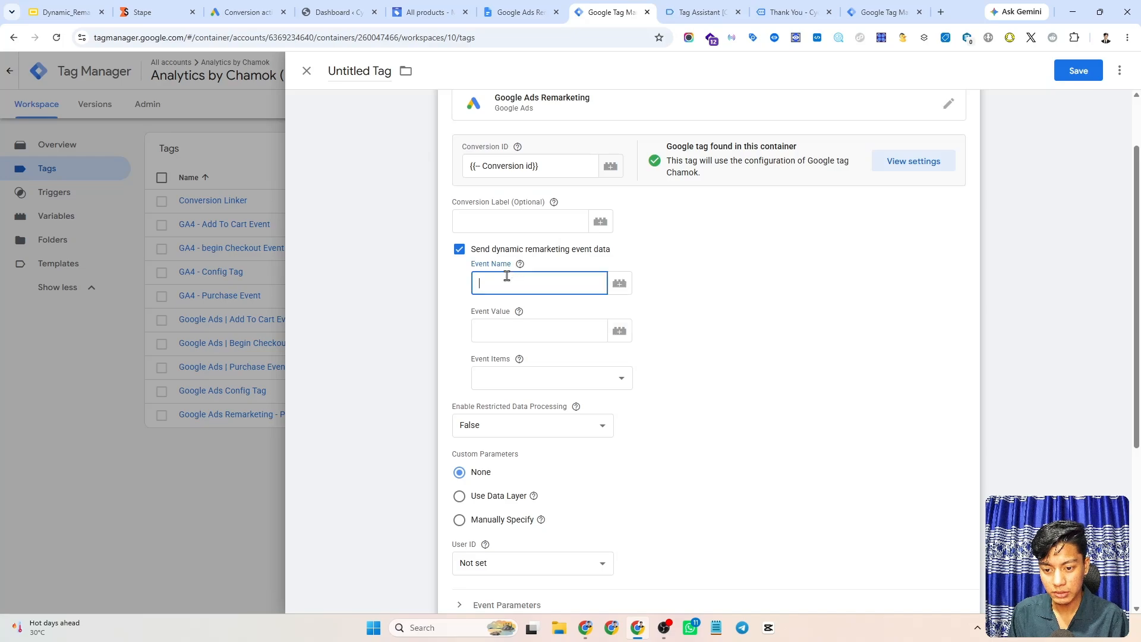
pyautogui.hotkey('ctrl', 'v')
pyautogui.click(703, 266)
# Set the Event Value to {{dlv - Total Value}} and the Event Items to {{-GAds - Remarketing Array}}.
pyautogui.scroll(-3, 706, 272)
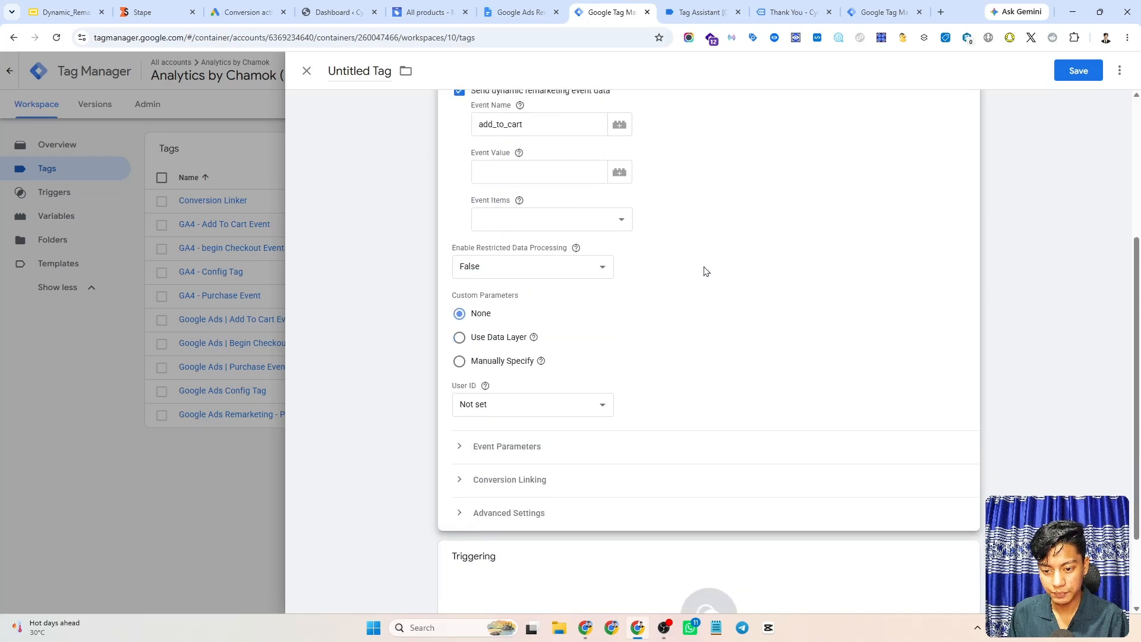
pyautogui.click(499, 173)
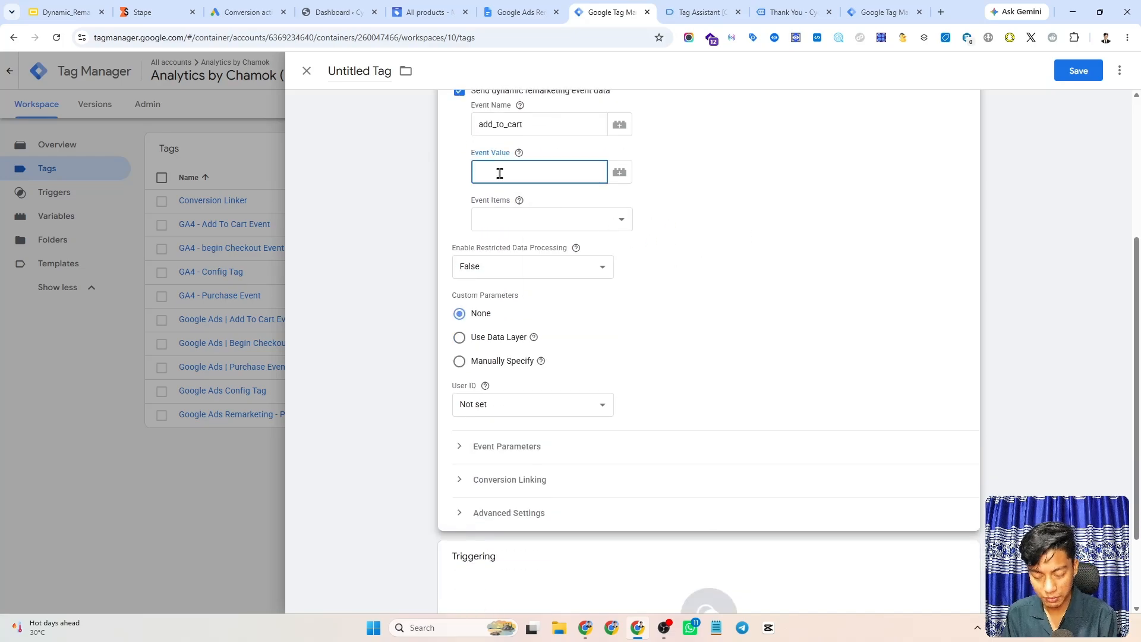
pyautogui.write('{{')
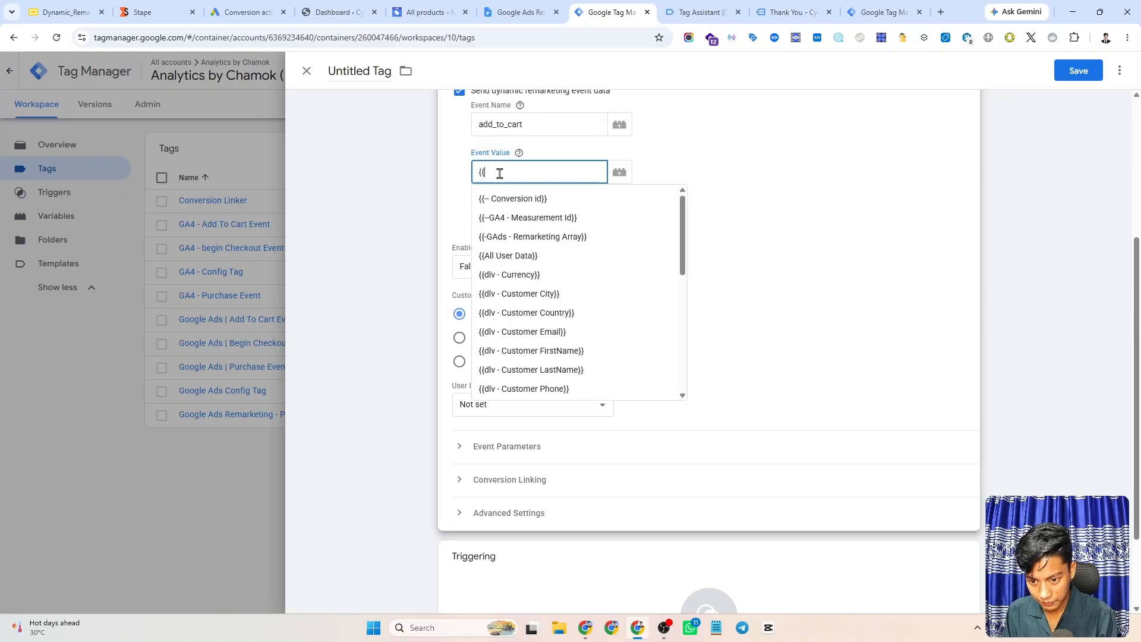
pyautogui.write('total')
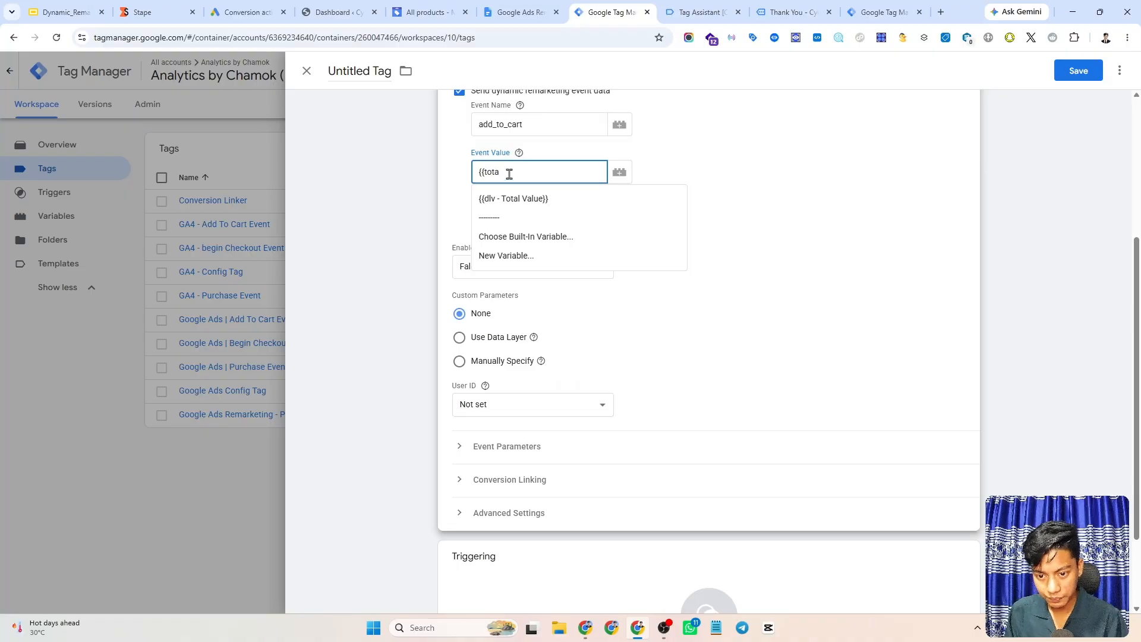
pyautogui.click(526, 201)
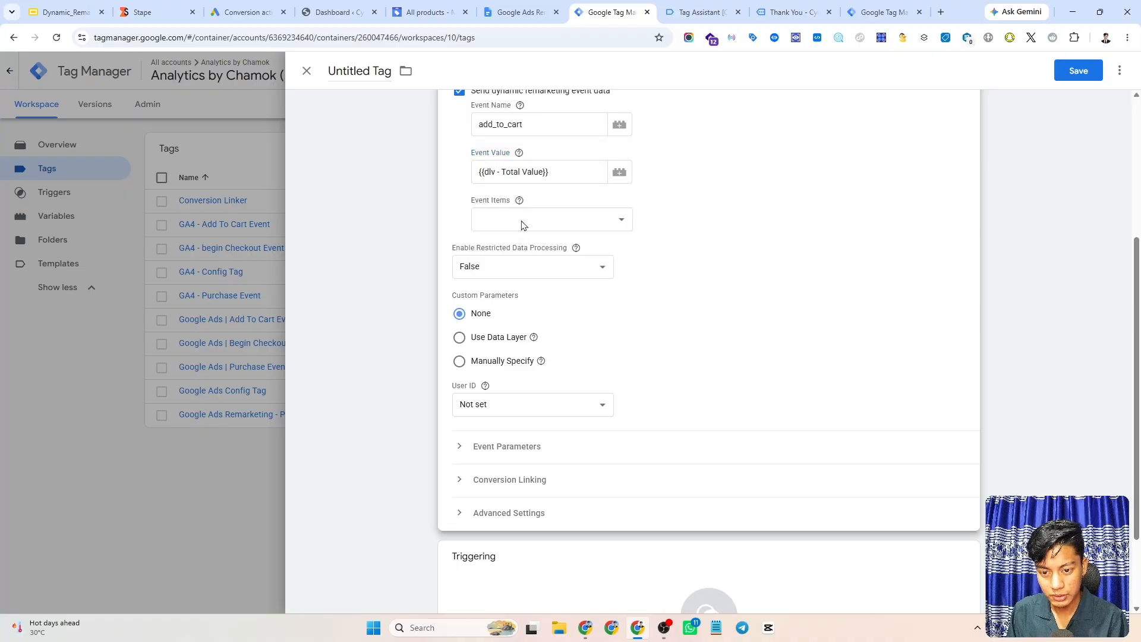
pyautogui.moveTo(527, 203)
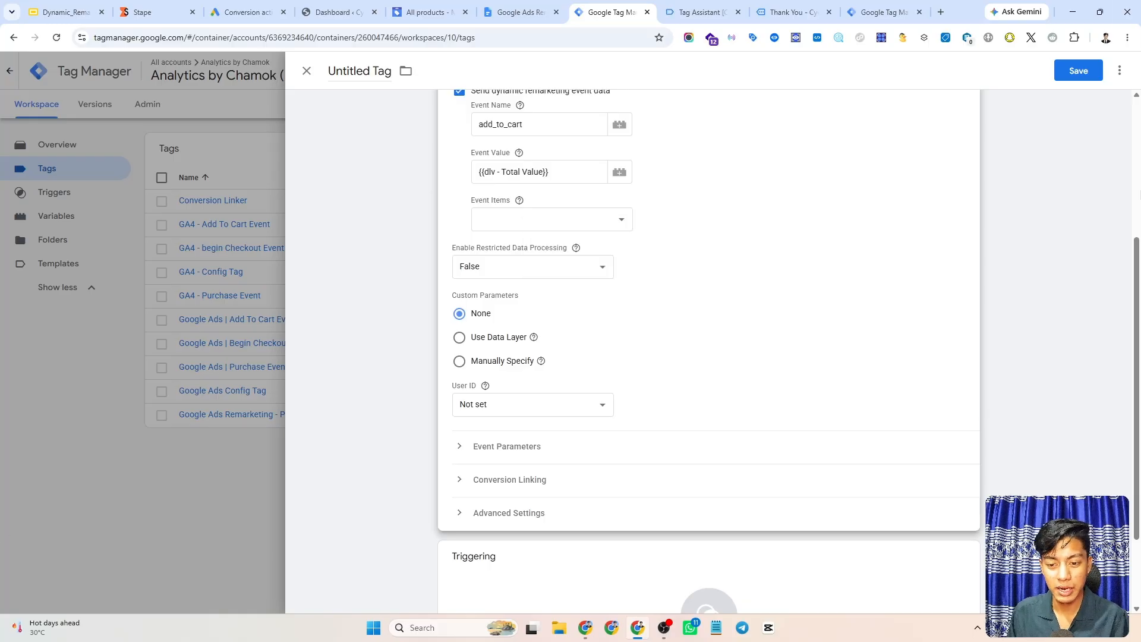
pyautogui.click(599, 225)
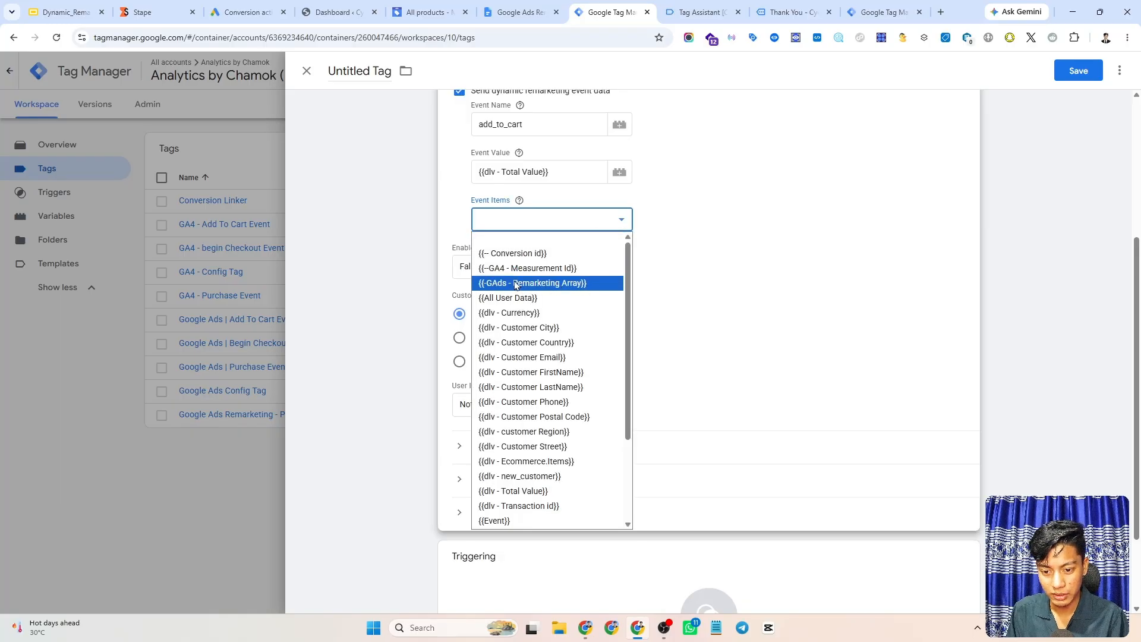
pyautogui.click(552, 283)
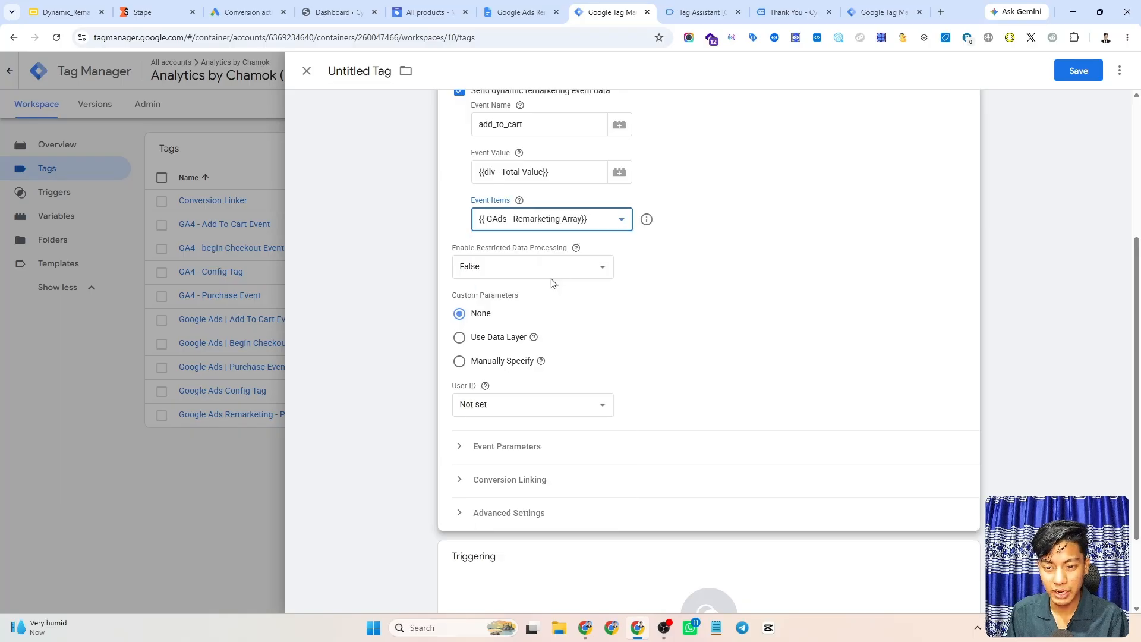
# Assign the add_to_cart custom event as the tag's firing trigger.
pyautogui.scroll(-2, 727, 230)
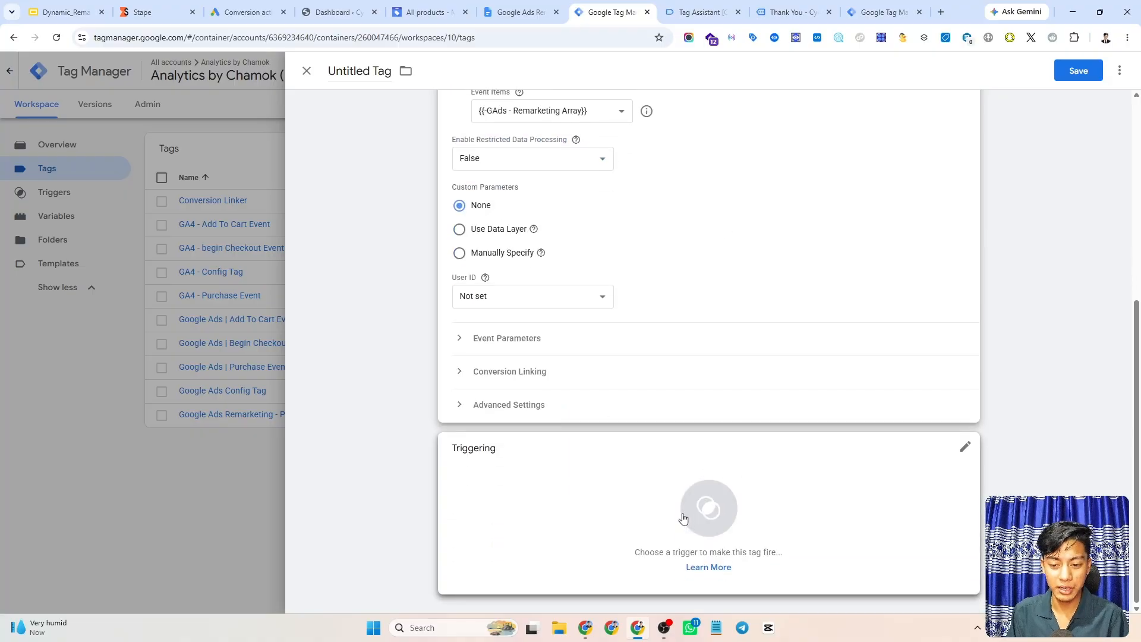
pyautogui.click(656, 510)
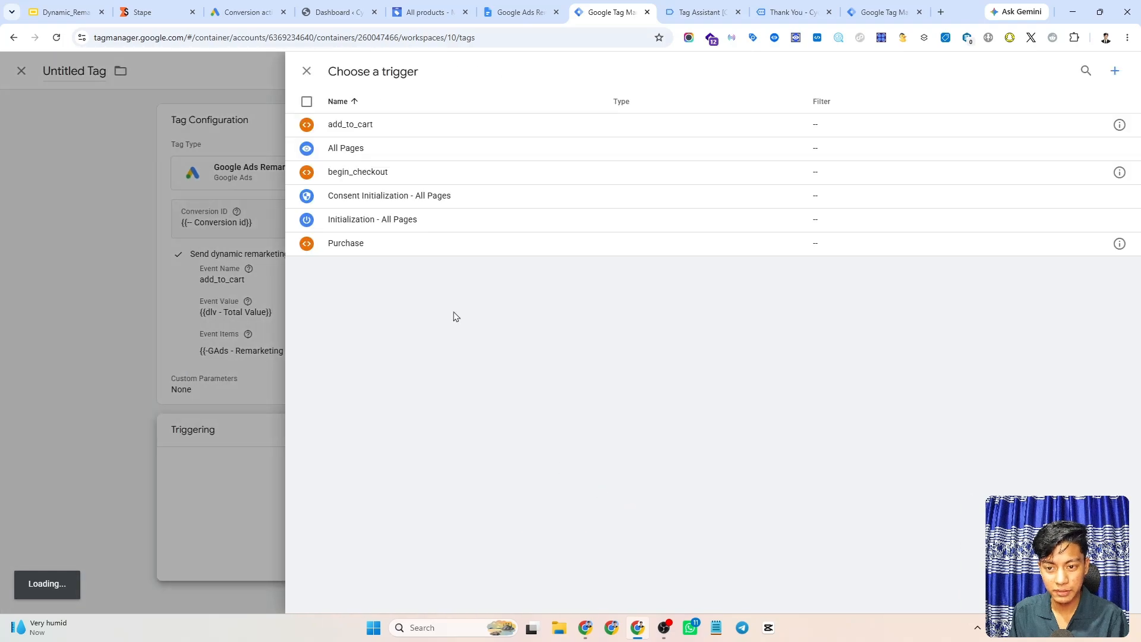
pyautogui.click(402, 129)
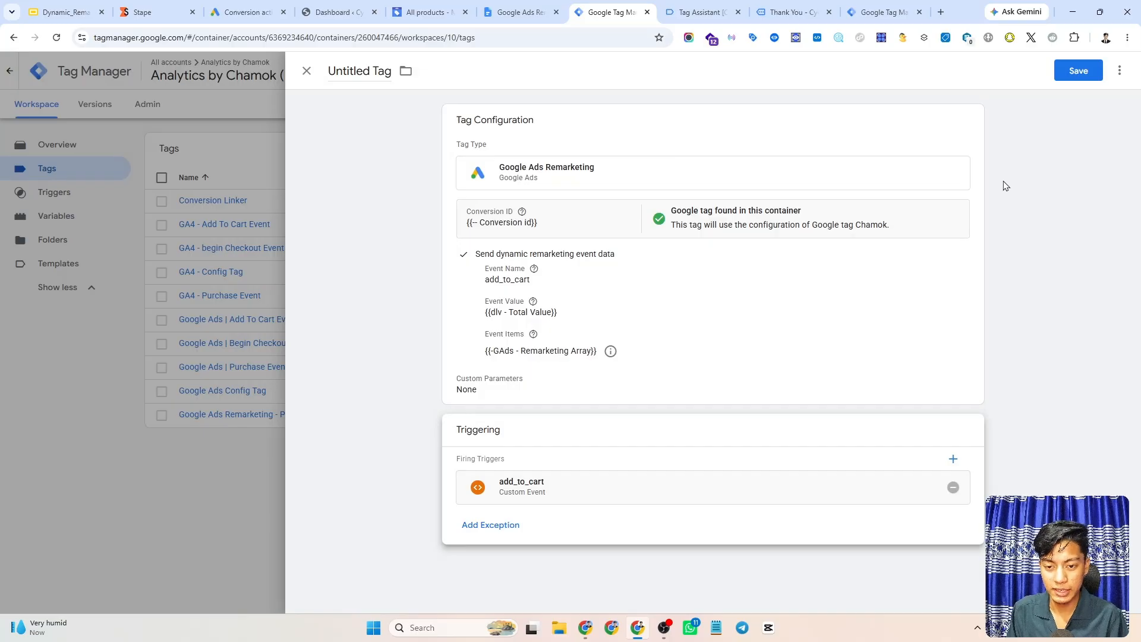
# Name the tag "Google Ads Remarketing - AddToCart Event" and save it.
pyautogui.click(357, 71)
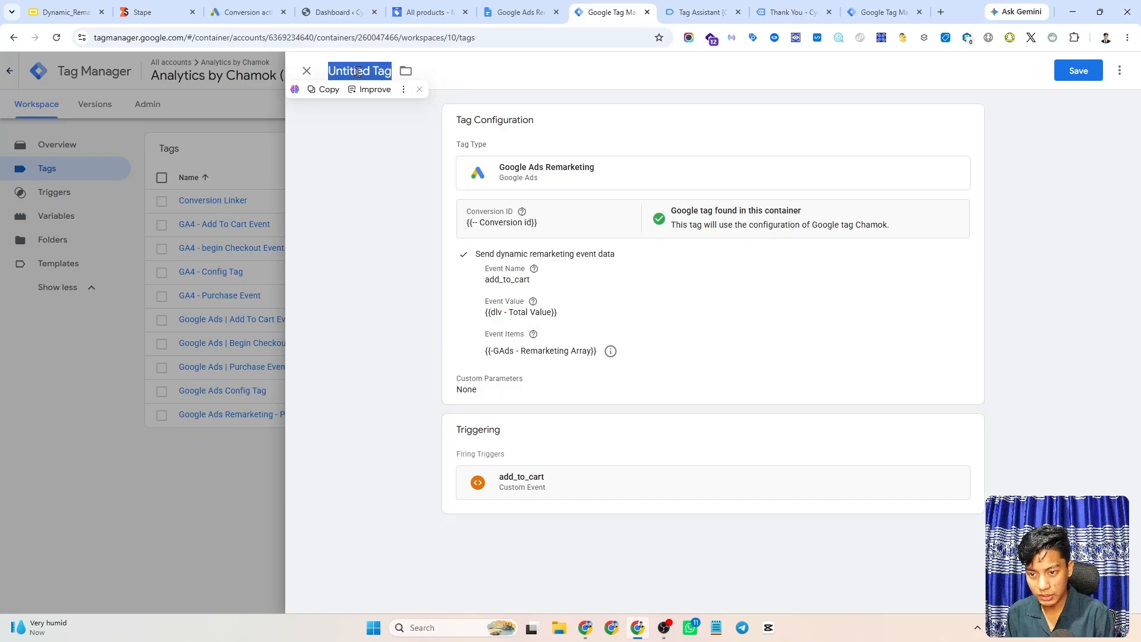
pyautogui.write('Goog')
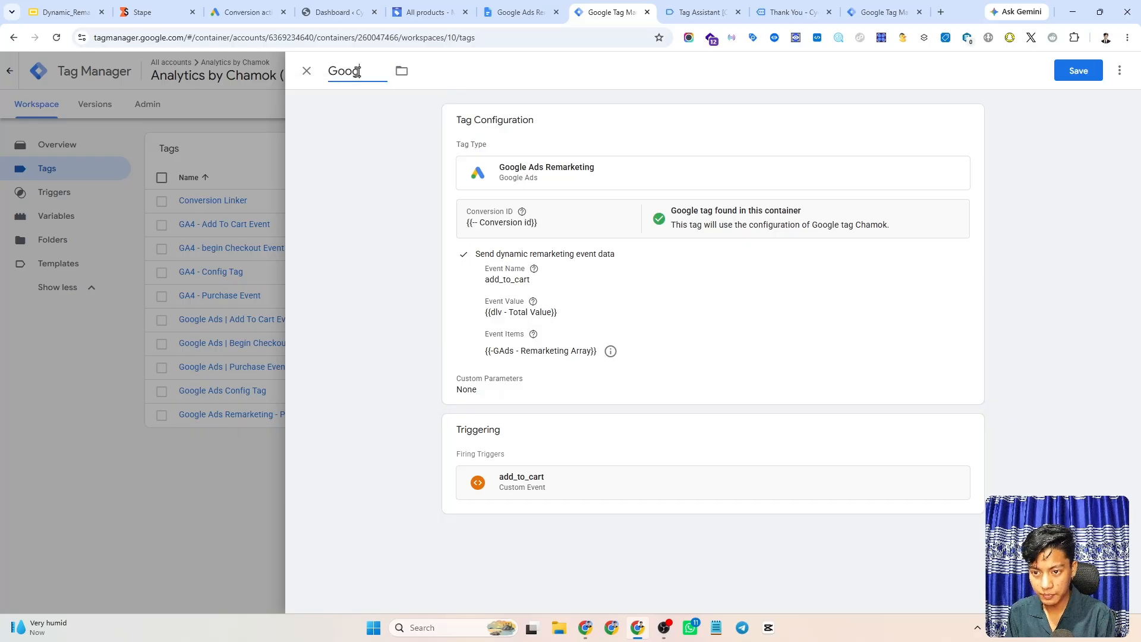
pyautogui.write('le Ads REM')
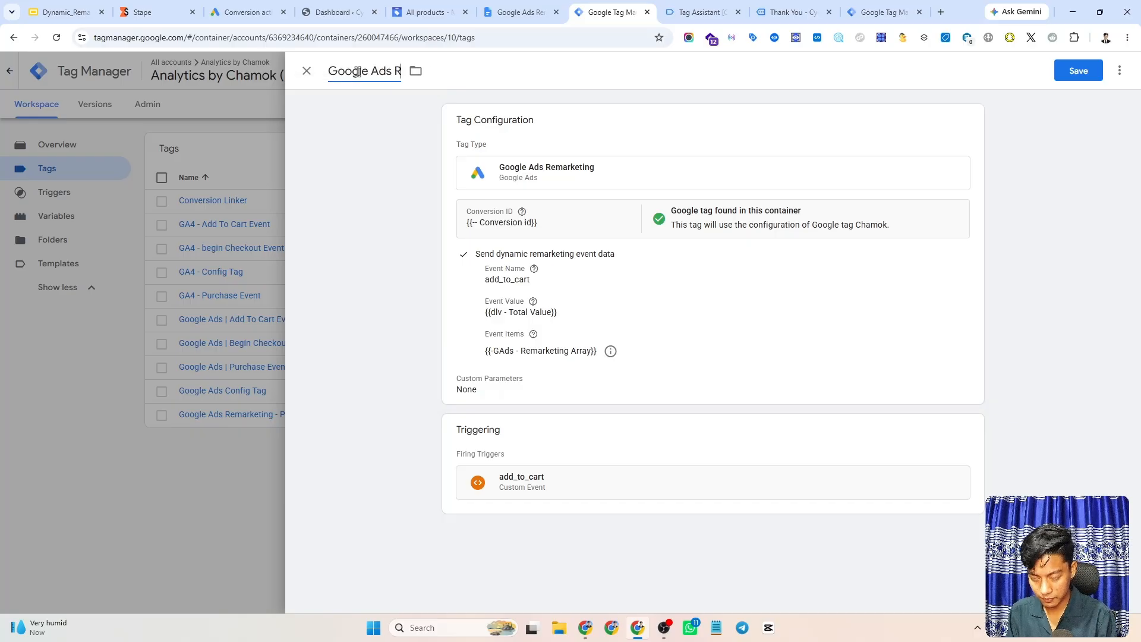
pyautogui.press('BackSpace')
pyautogui.press('BackSpace')
pyautogui.write('emar')
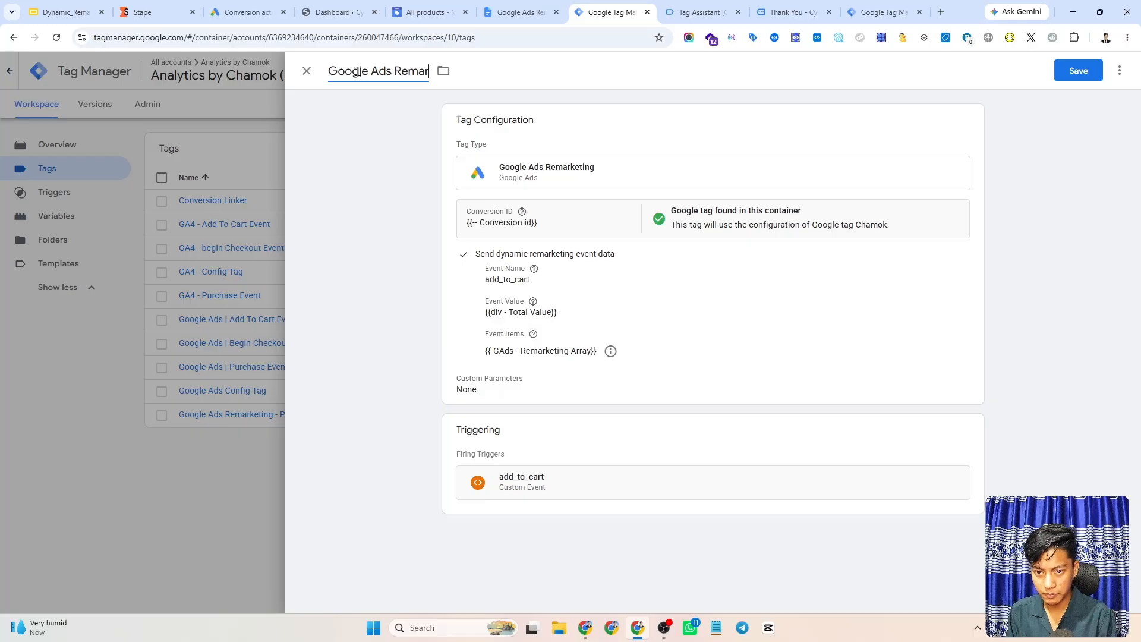
pyautogui.write('keting - ')
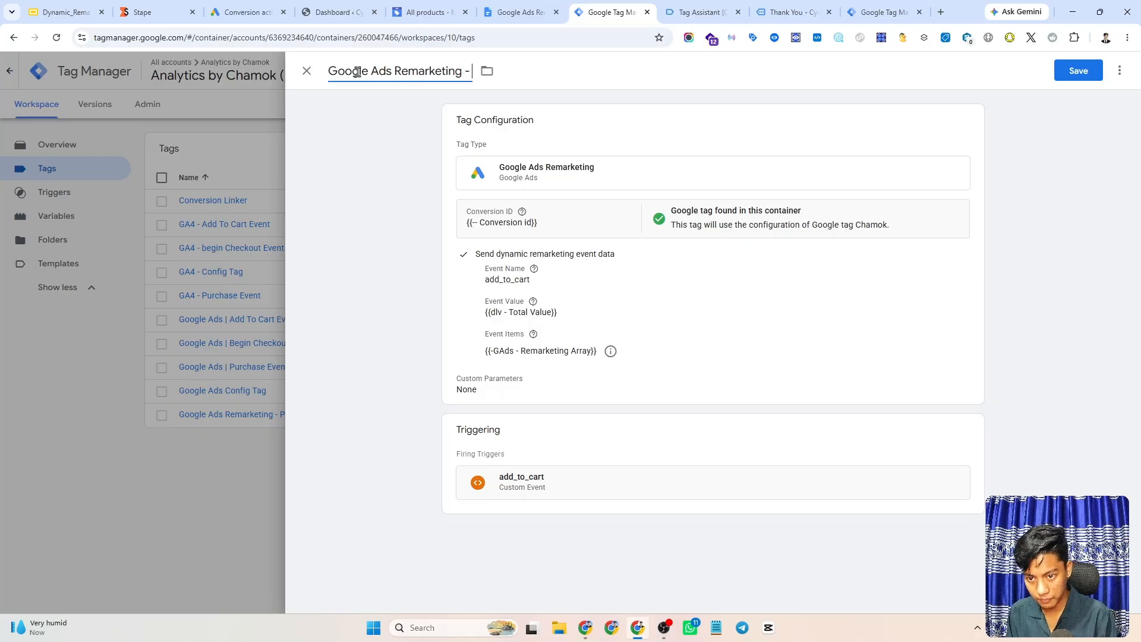
pyautogui.write('Add')
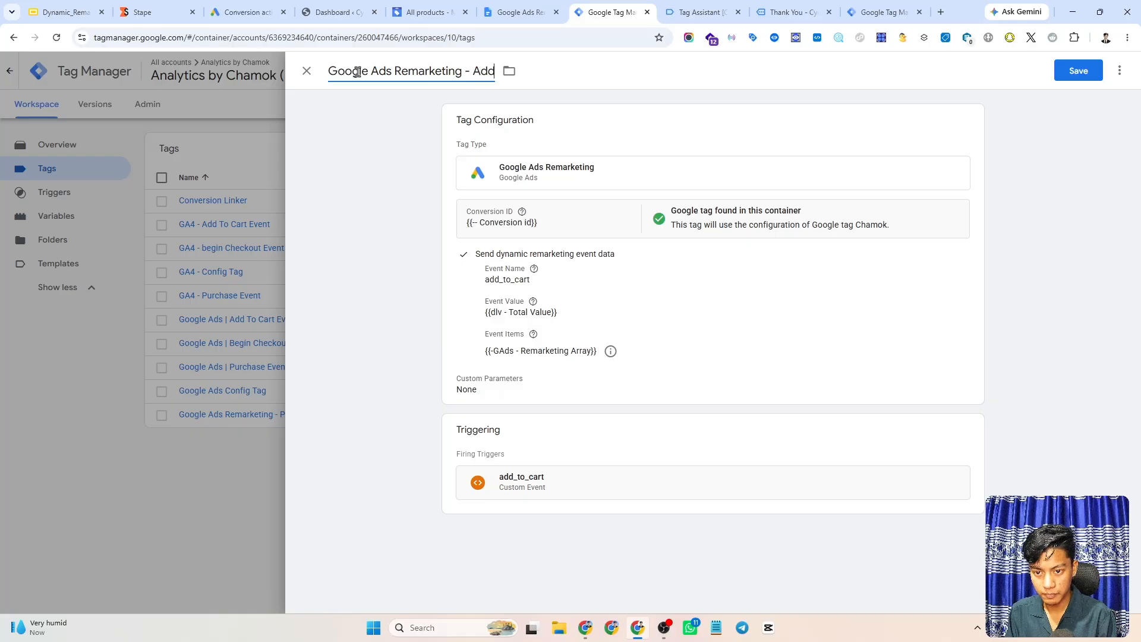
pyautogui.write('ToCart')
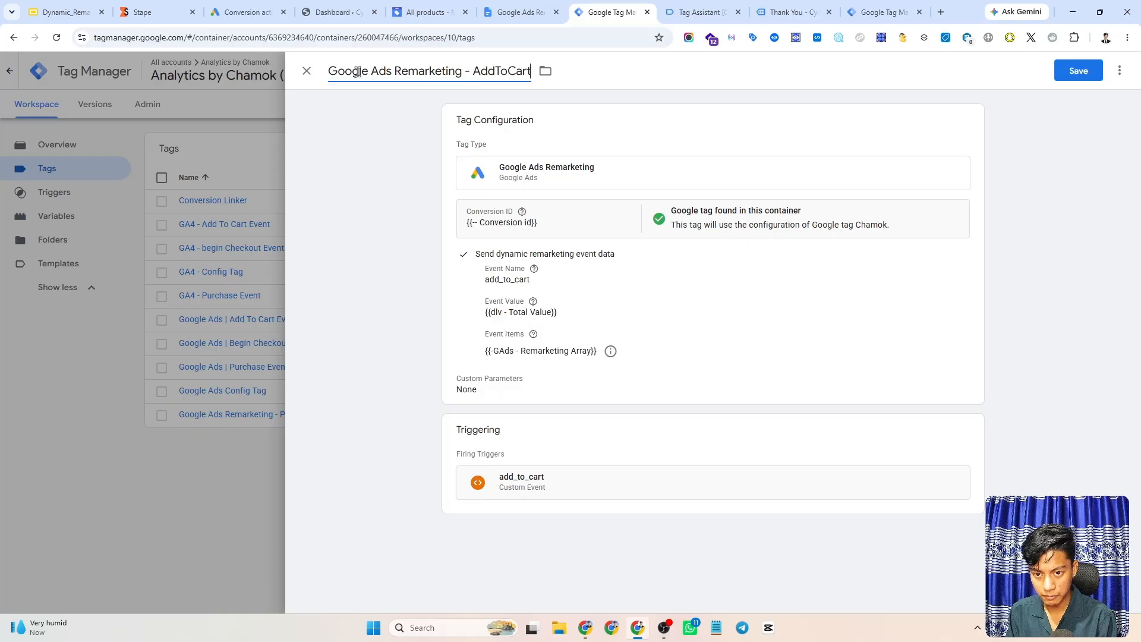
pyautogui.write(' Event')
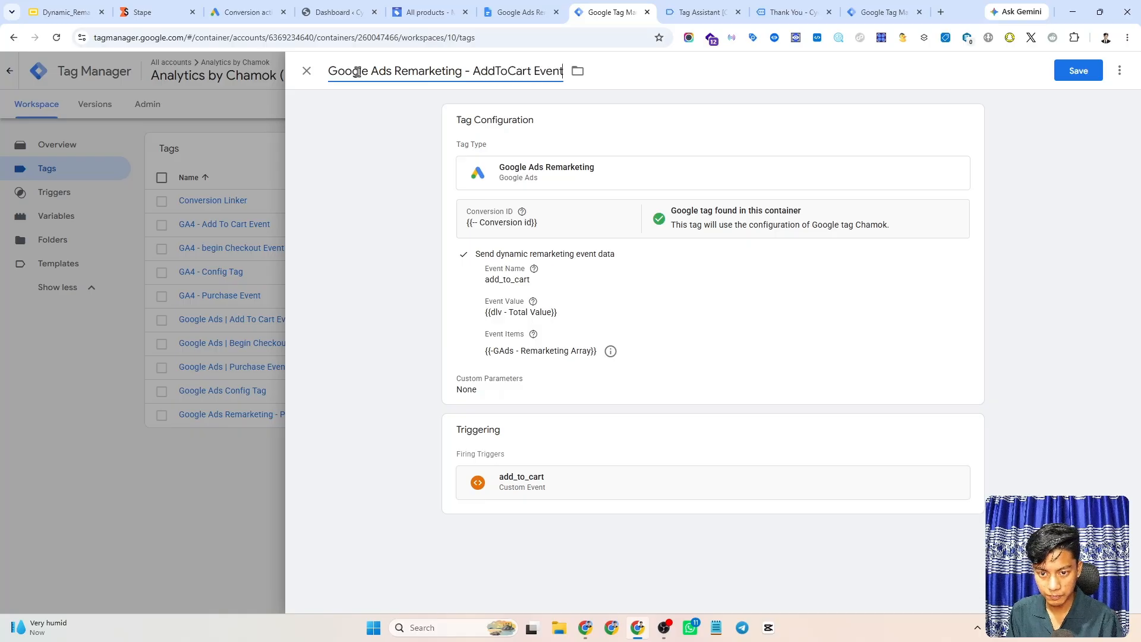
pyautogui.click(1077, 73)
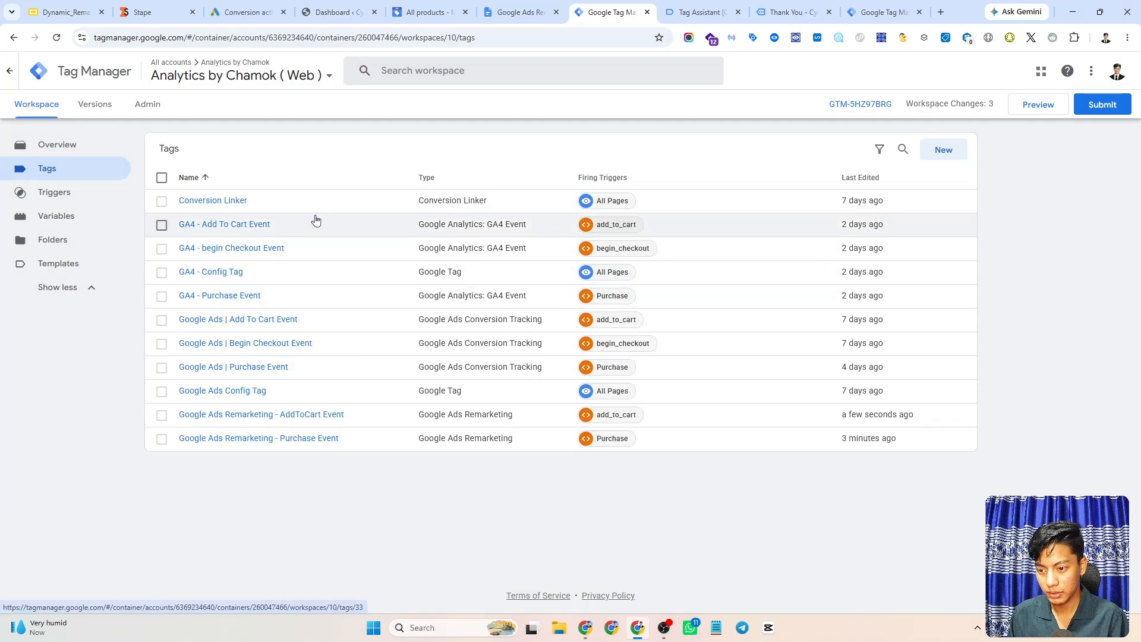
# Highlight add_to_cart in yellow in the Google Ads Remarketing document's Recommended Event table, then return to Tag Manager.
pyautogui.click(517, 8)
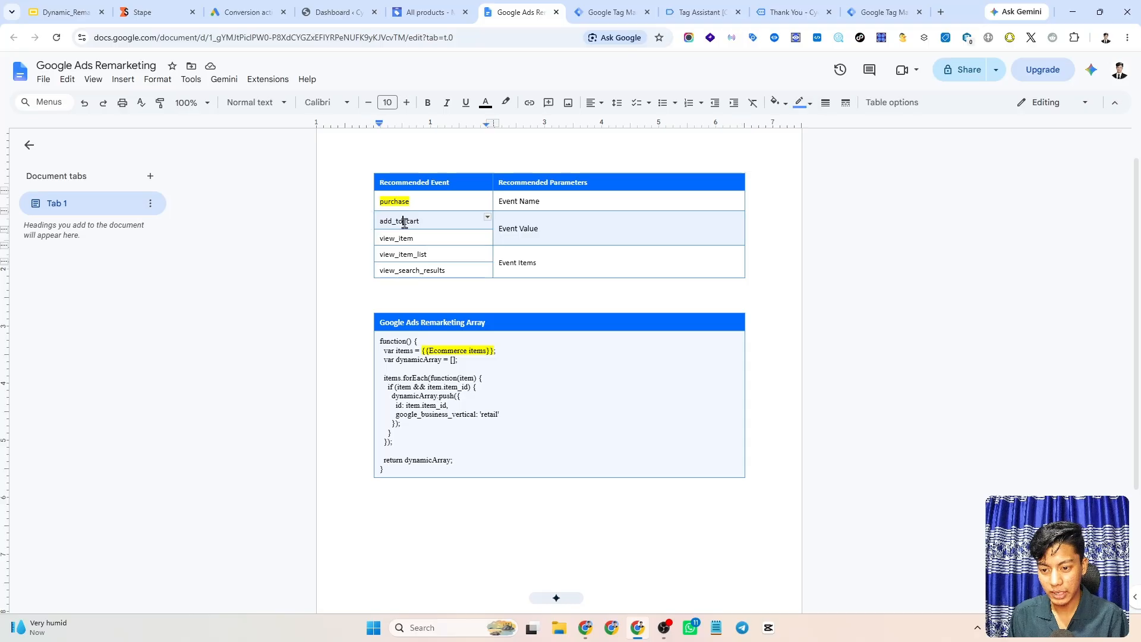
pyautogui.doubleClick(404, 221)
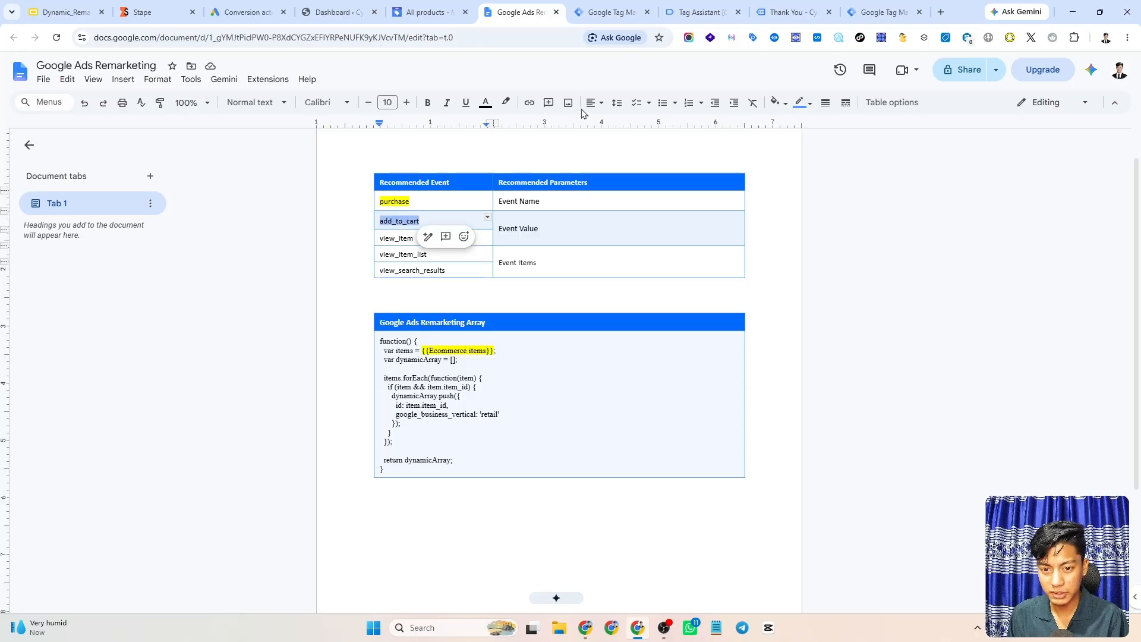
pyautogui.click(506, 102)
pyautogui.click(548, 161)
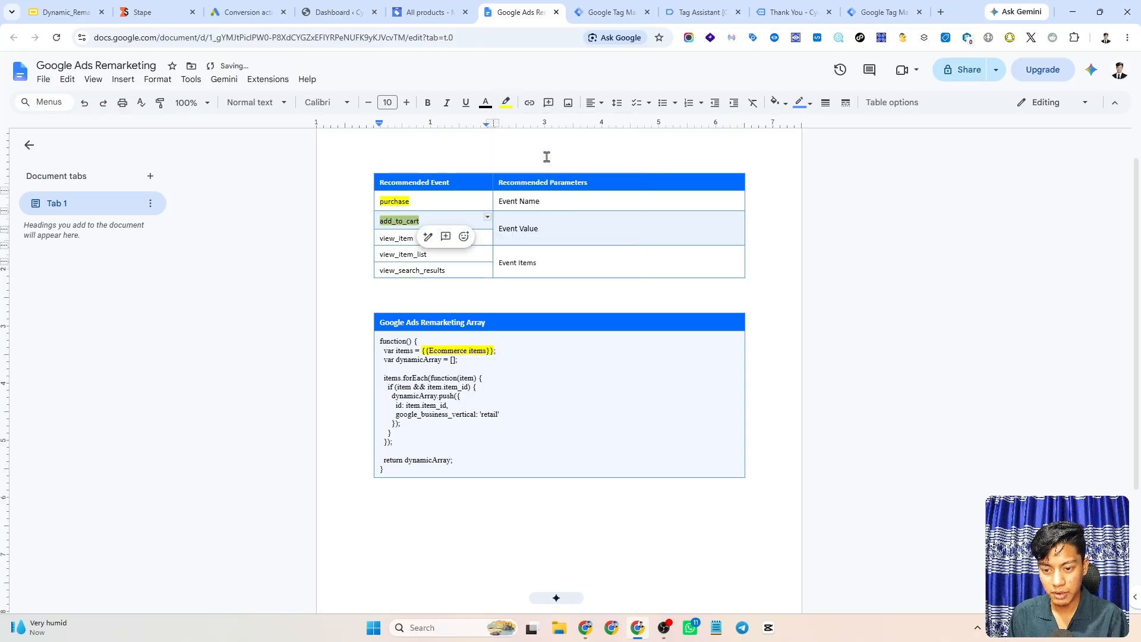
pyautogui.click(441, 221)
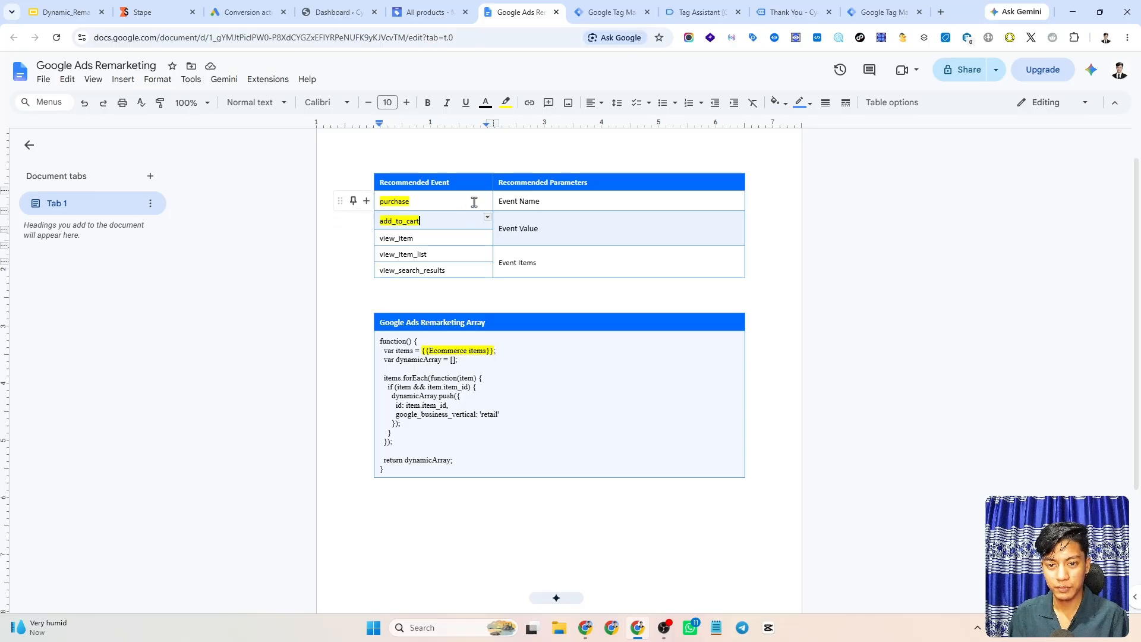
pyautogui.click(597, 7)
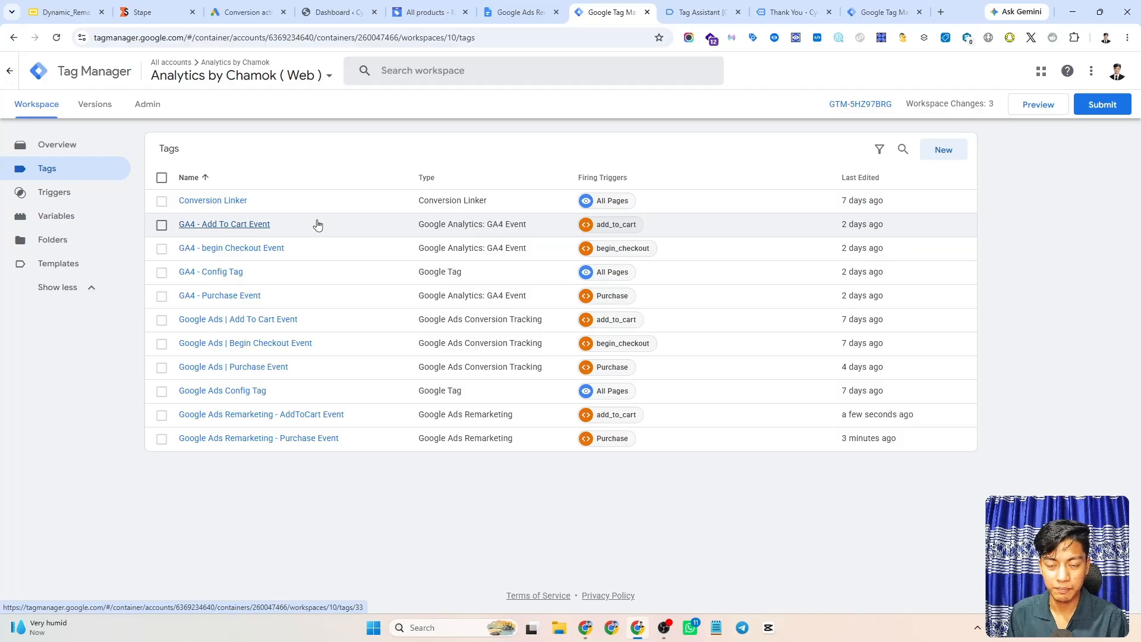
# Make a copy of the "Google Ads Remarketing - AddToCart Event" tag.
pyautogui.click(279, 416)
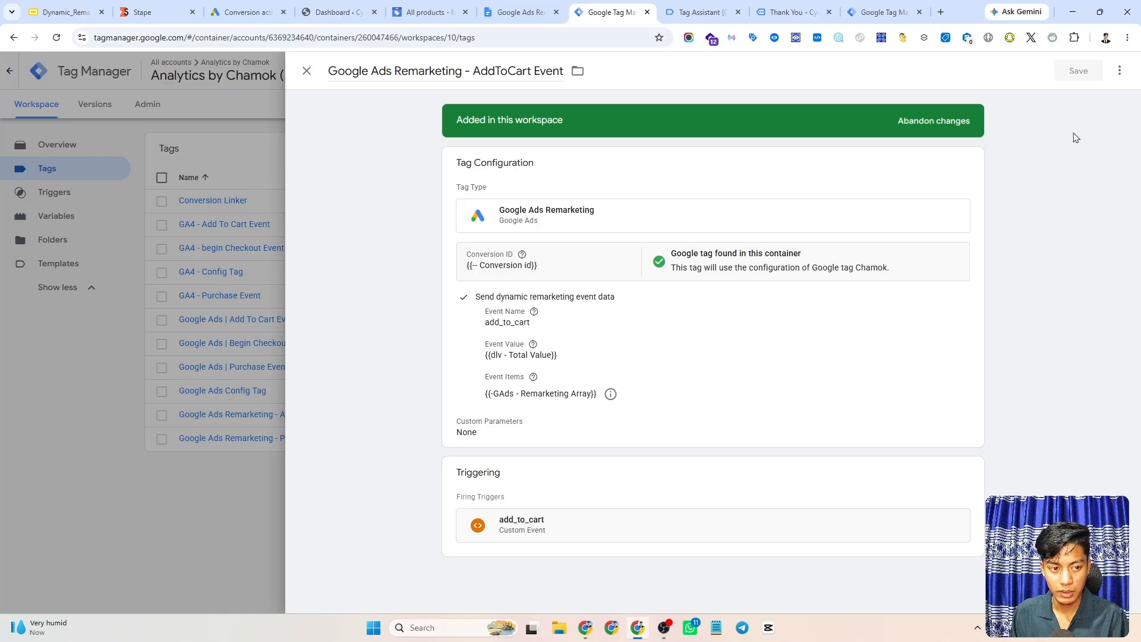
pyautogui.click(1121, 72)
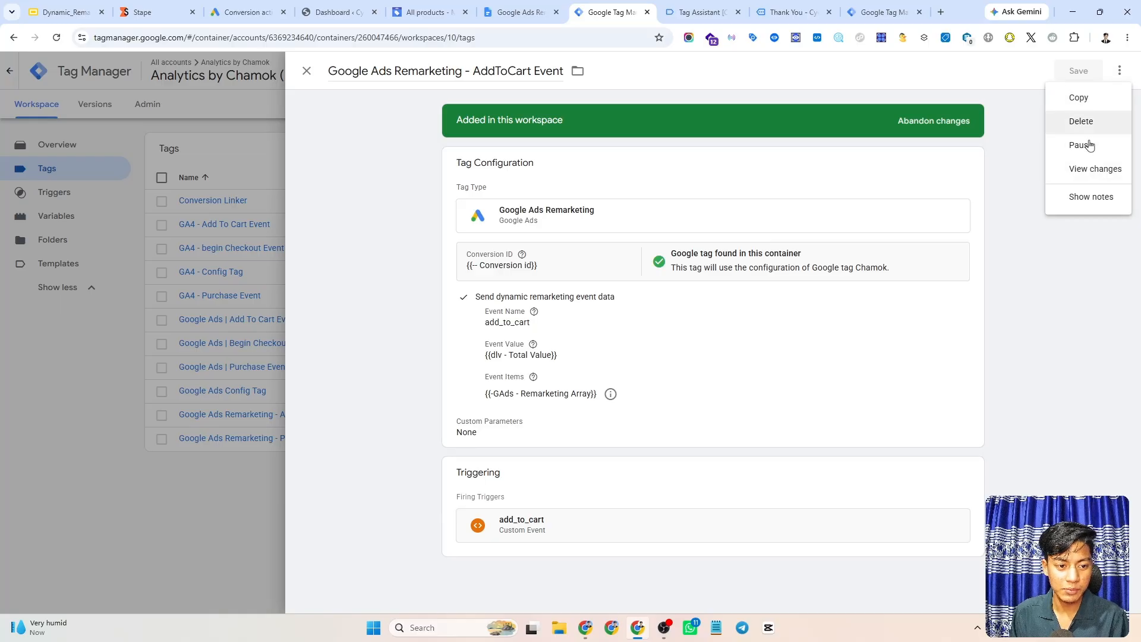
pyautogui.click(1080, 103)
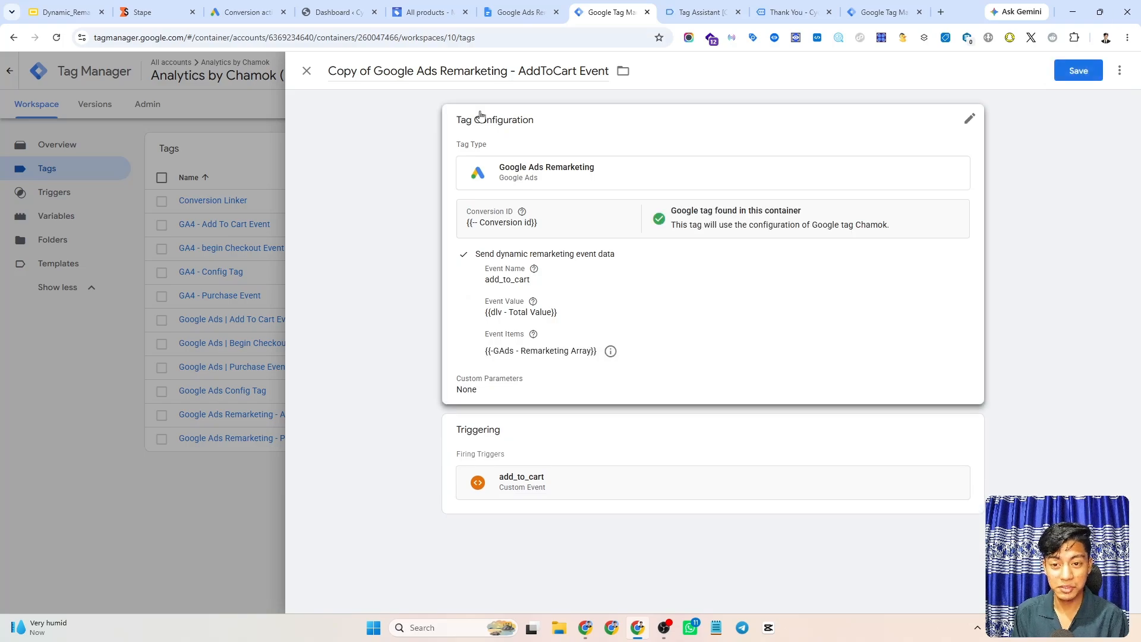
# Rename the copied tag as "Google Ads Remarketing - View Item Event".
pyautogui.click(377, 69)
pyautogui.press('BackSpace')
pyautogui.press('BackSpace')
pyautogui.press('BackSpace')
pyautogui.press('BackSpace')
pyautogui.press('BackSpace')
pyautogui.press('BackSpace')
pyautogui.press('BackSpace')
pyautogui.press('BackSpace')
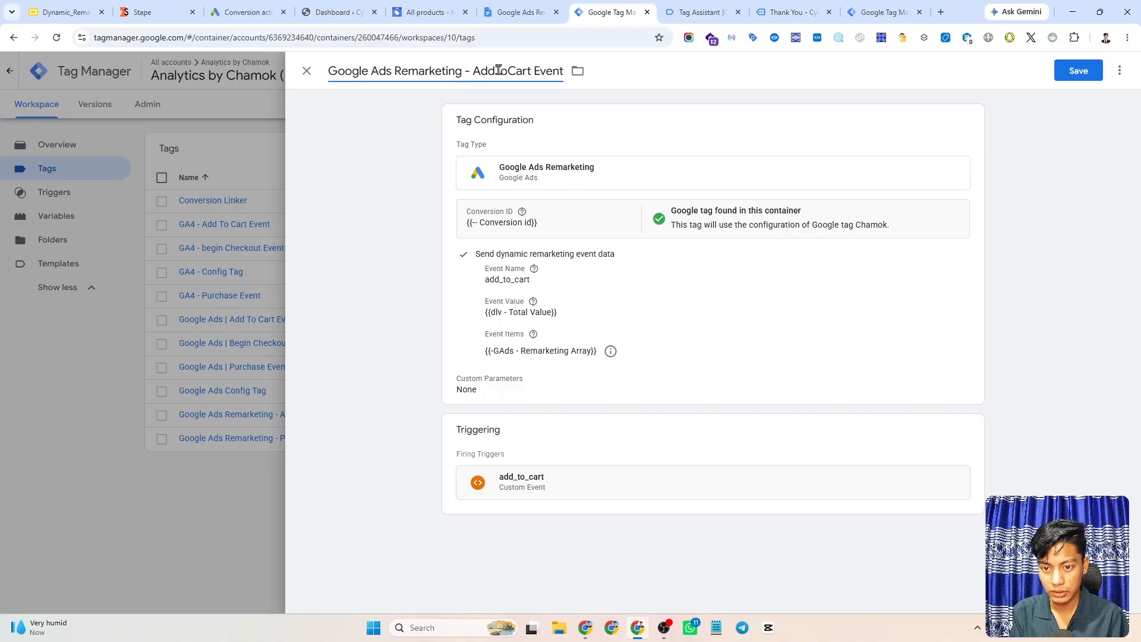
pyautogui.moveTo(473, 72); pyautogui.dragTo(532, 72)
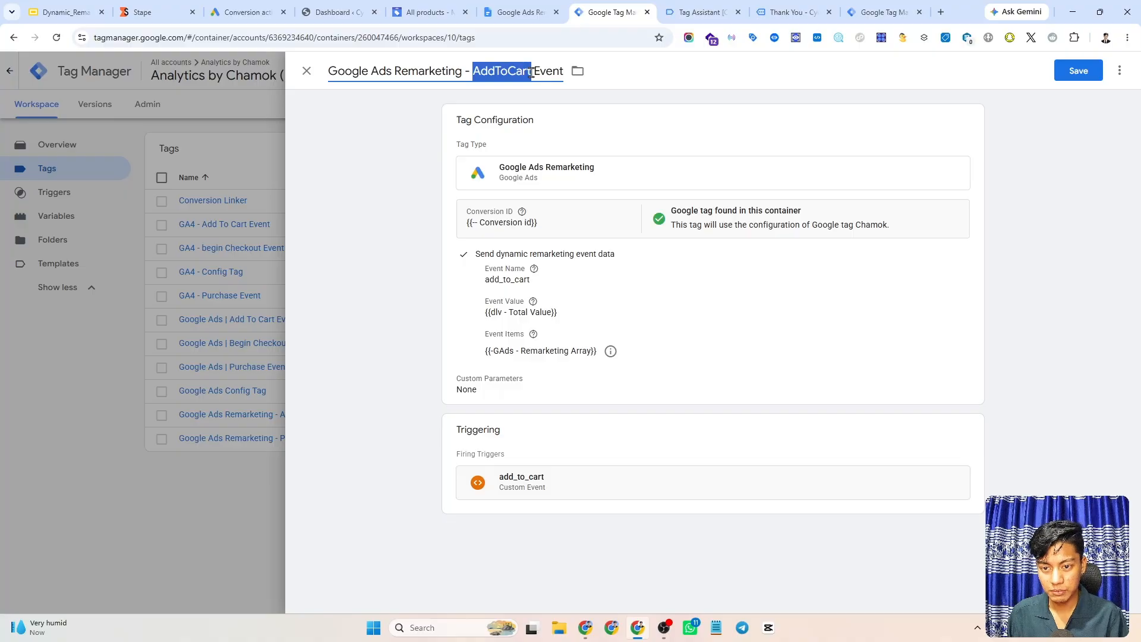
pyautogui.write('View')
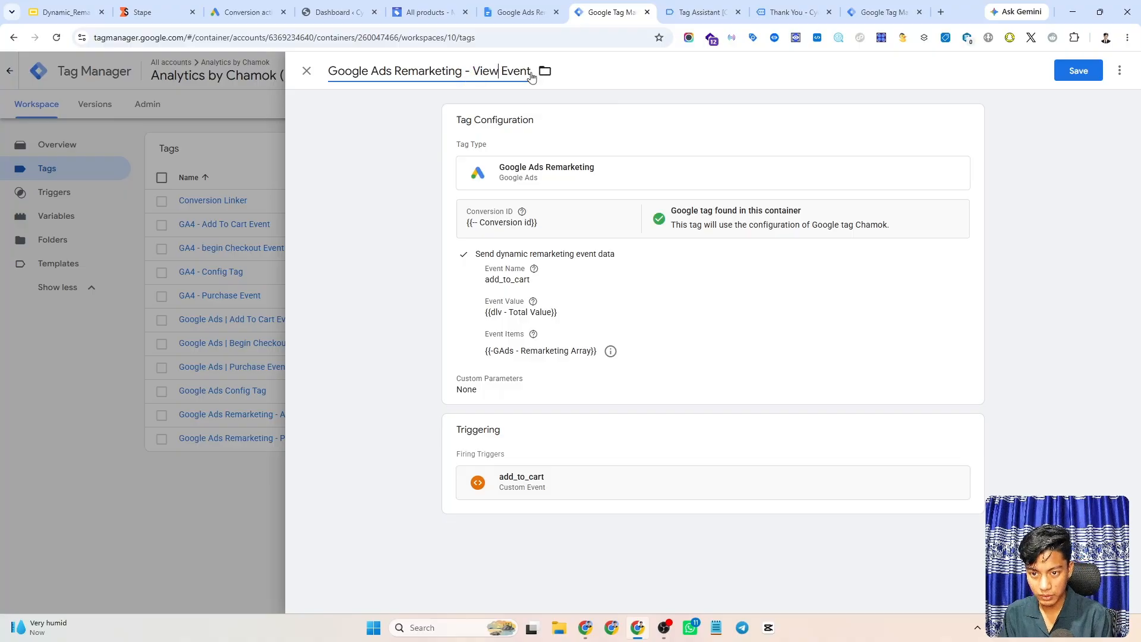
pyautogui.write(' Items')
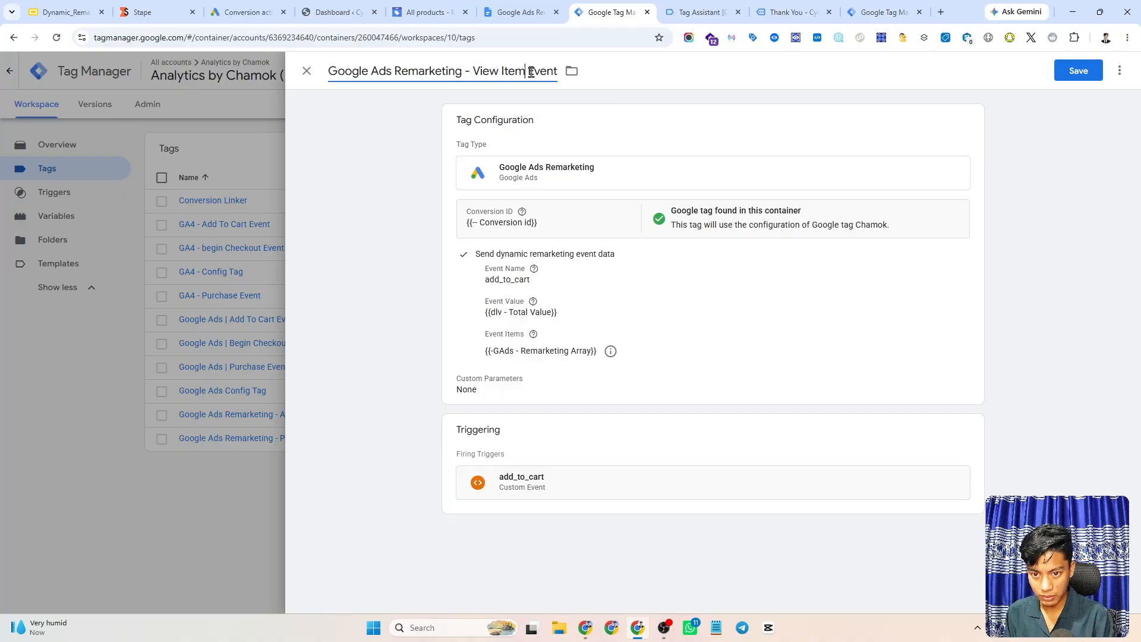
pyautogui.press('BackSpace')
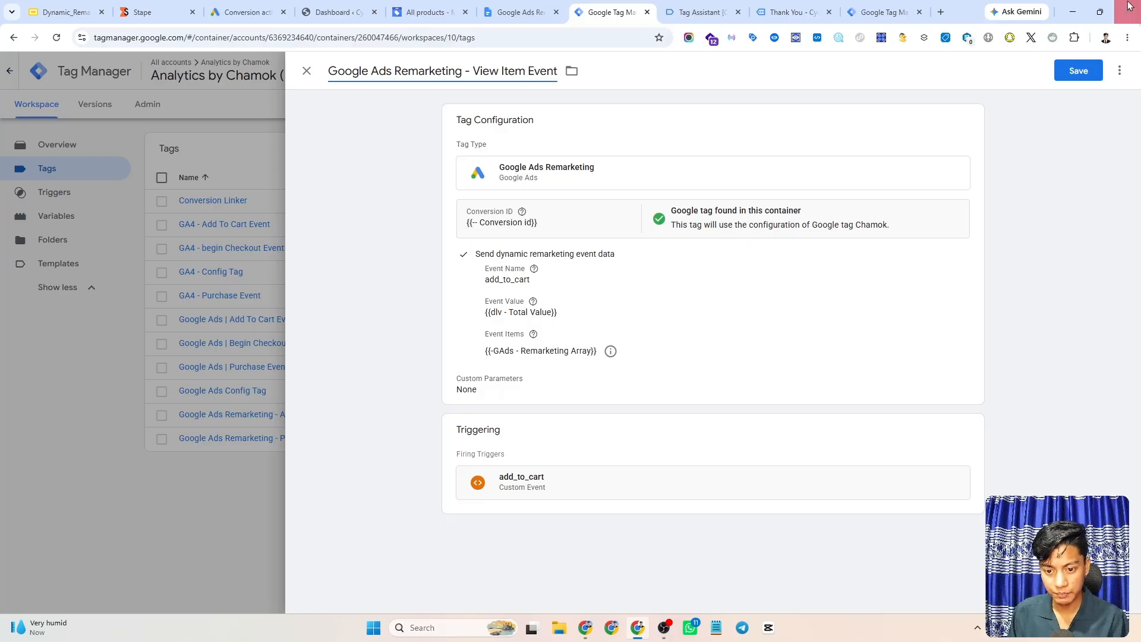
# Replace the tag's Event Name with view_item, copied from the Recommended Event table in the Google Ads Remarketing document.
pyautogui.click(652, 255)
pyautogui.scroll(-2, 594, 250)
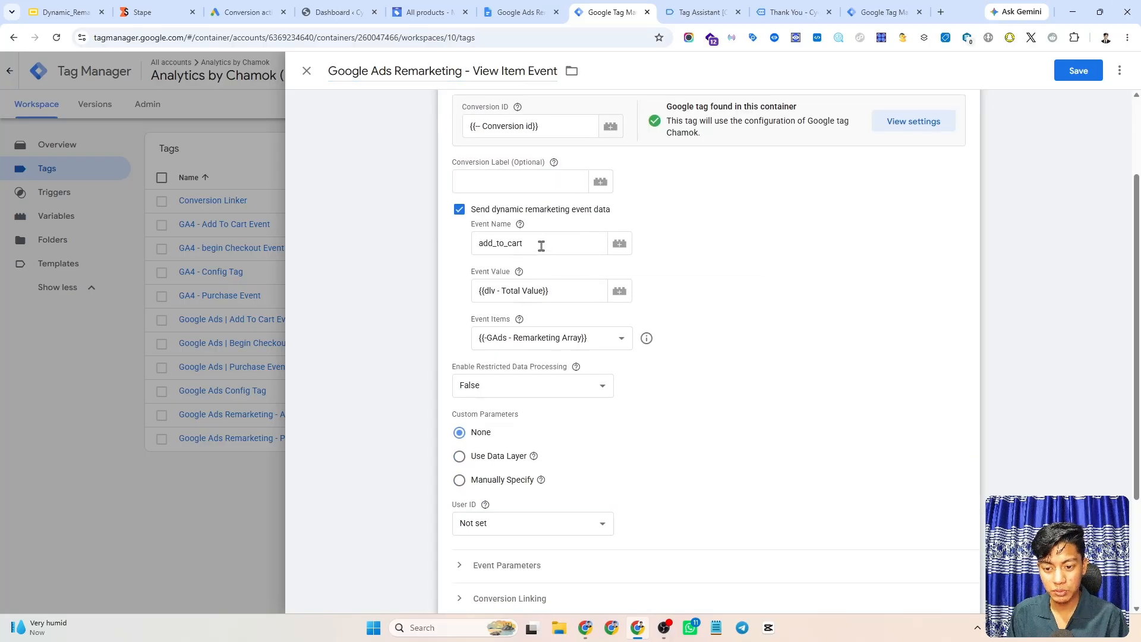
pyautogui.doubleClick(541, 245)
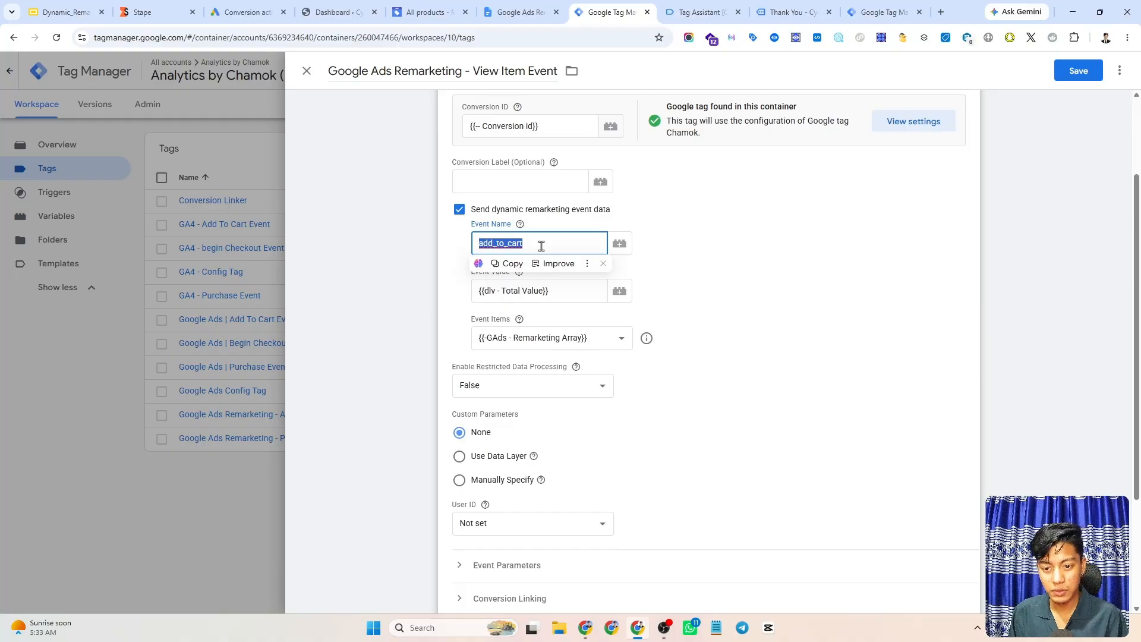
pyautogui.click(541, 245)
pyautogui.doubleClick(541, 245)
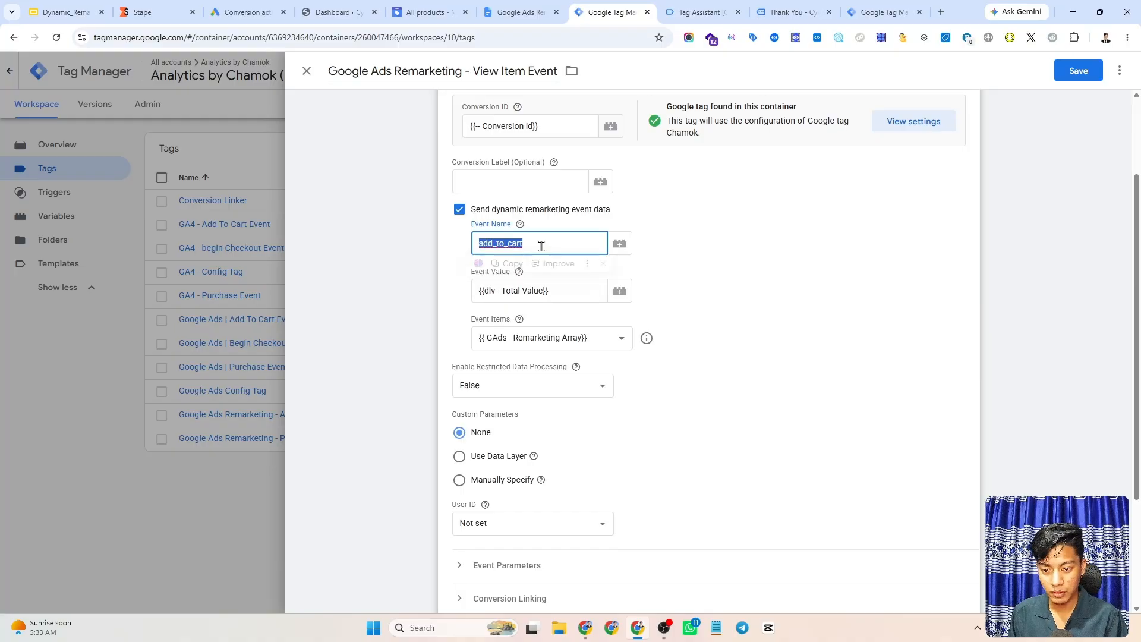
pyautogui.press('BackSpace')
pyautogui.click(514, 12)
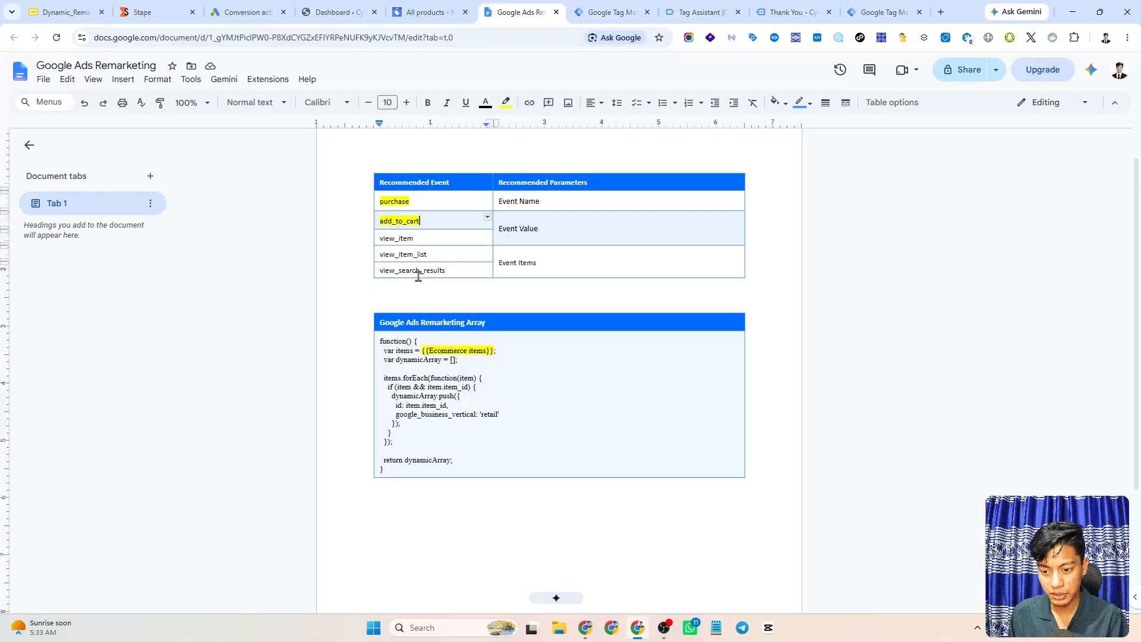
pyautogui.doubleClick(399, 237)
pyautogui.hotkey('ctrl', 'c')
pyautogui.click(613, 12)
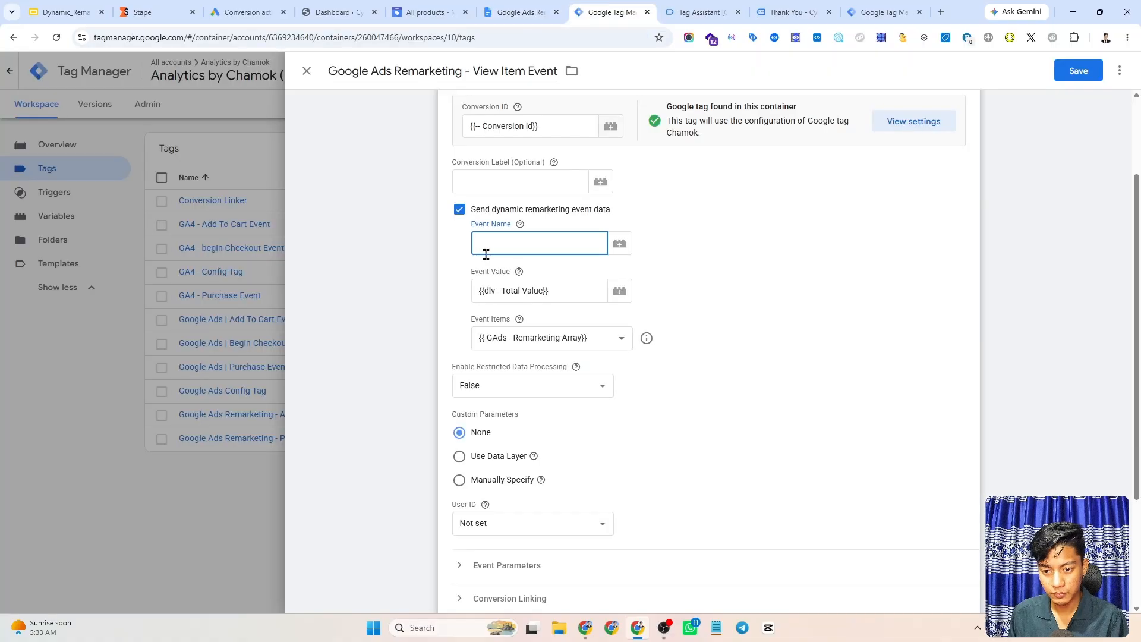
pyautogui.hotkey('ctrl', 'v')
# Remove the add_to_cart firing trigger from the View Item tag.
pyautogui.scroll(-1, 666, 252)
pyautogui.scroll(-1, 665, 252)
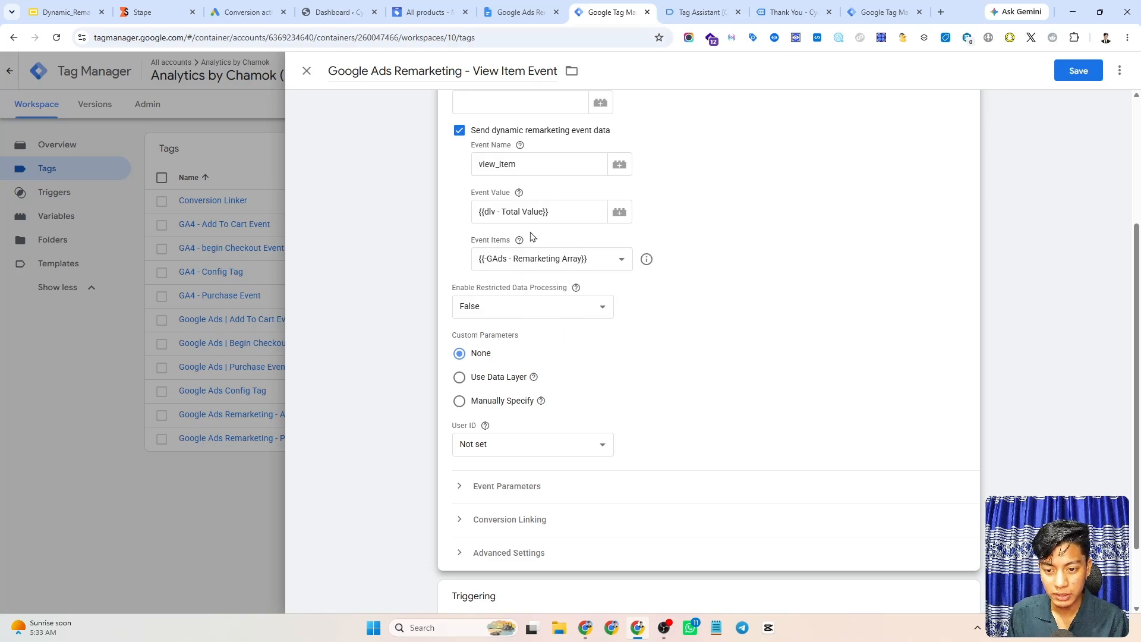
pyautogui.scroll(-2, 652, 400)
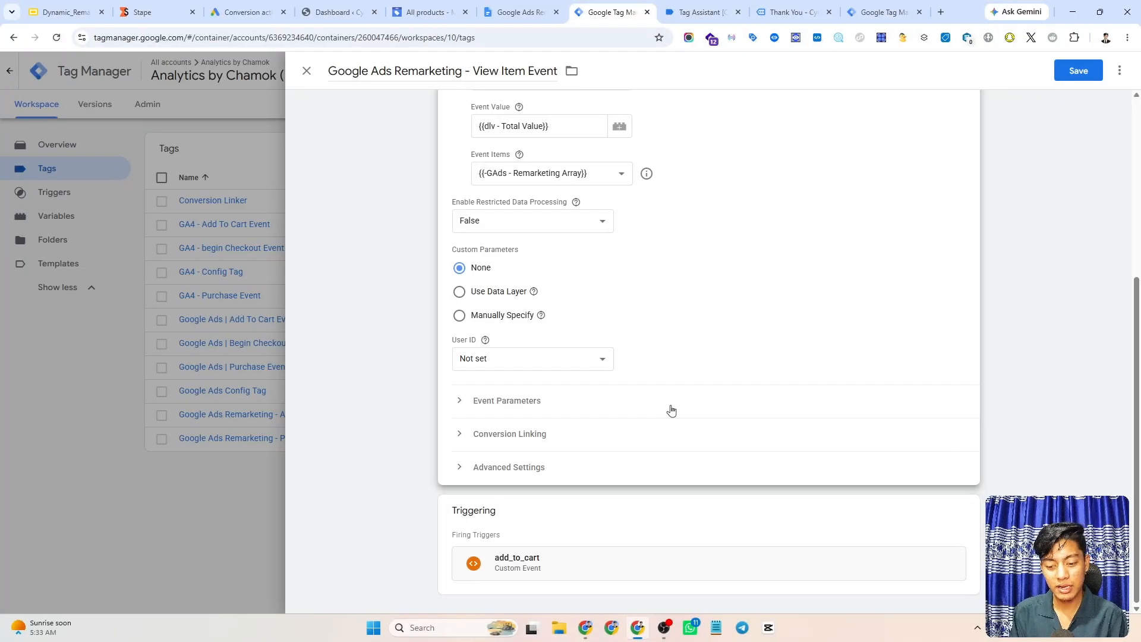
pyautogui.click(716, 527)
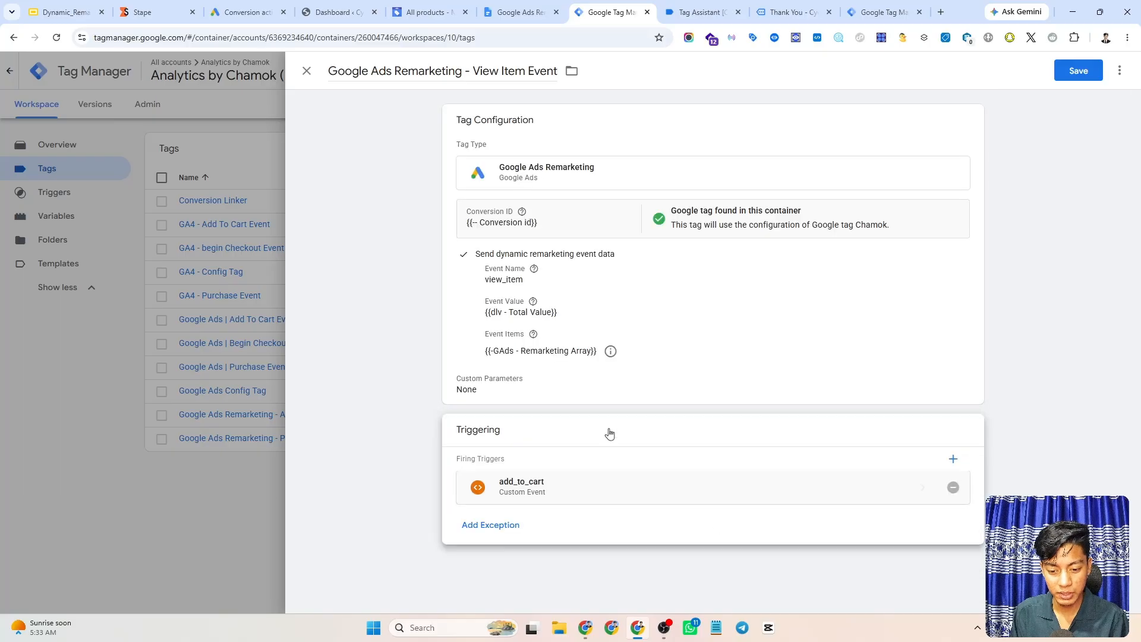
pyautogui.click(953, 487)
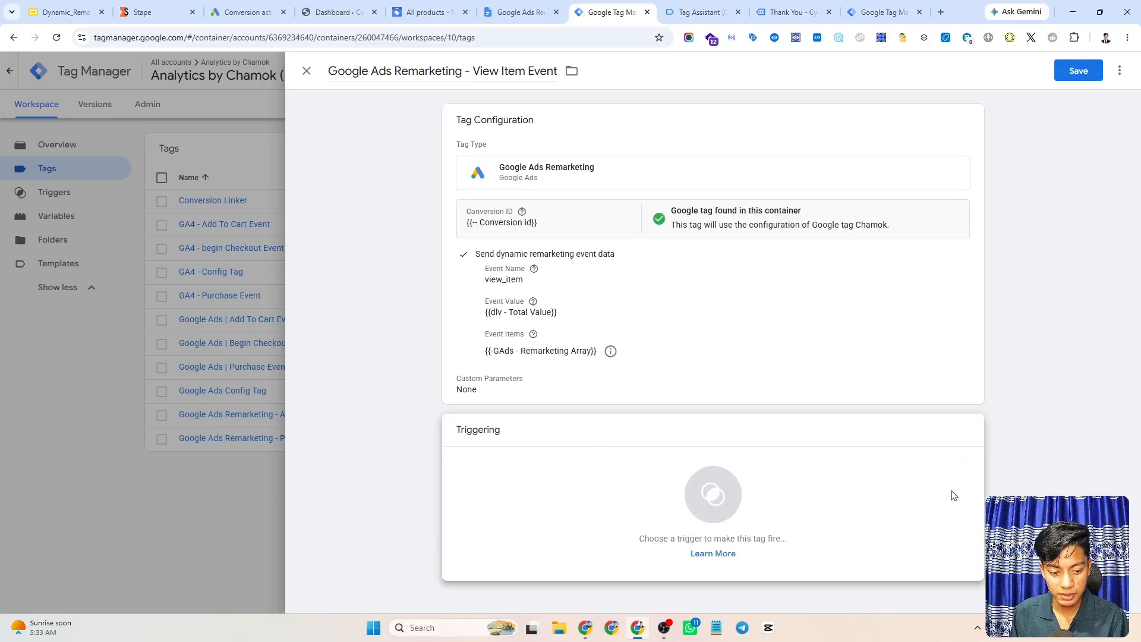
# Start a new trigger for the tag with Custom Event as its trigger type.
pyautogui.click(713, 495)
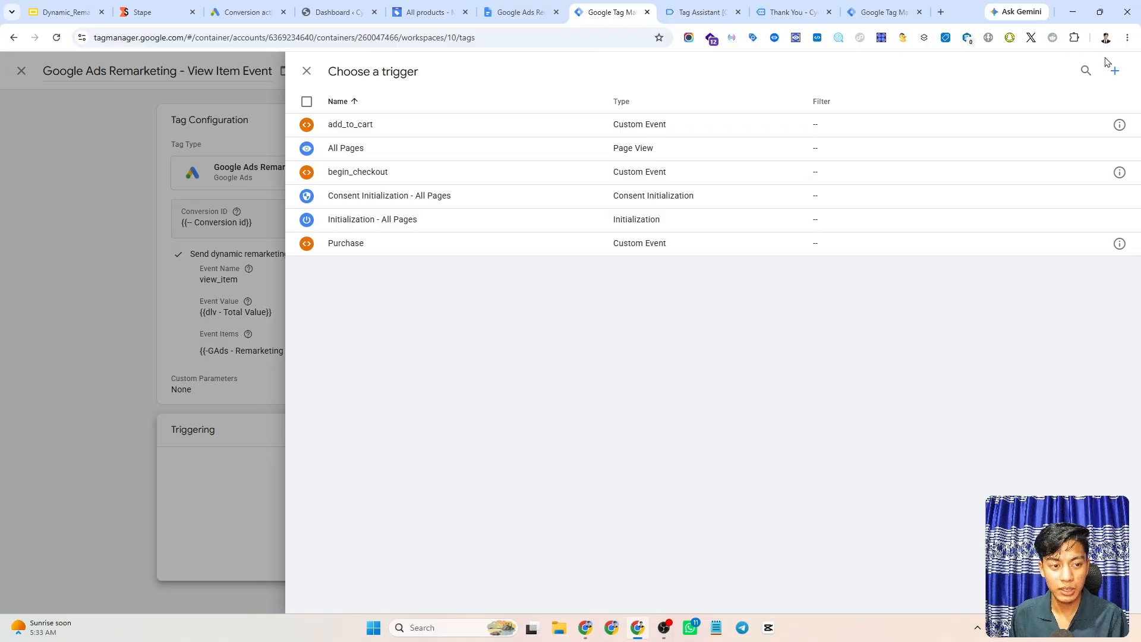
pyautogui.click(1116, 73)
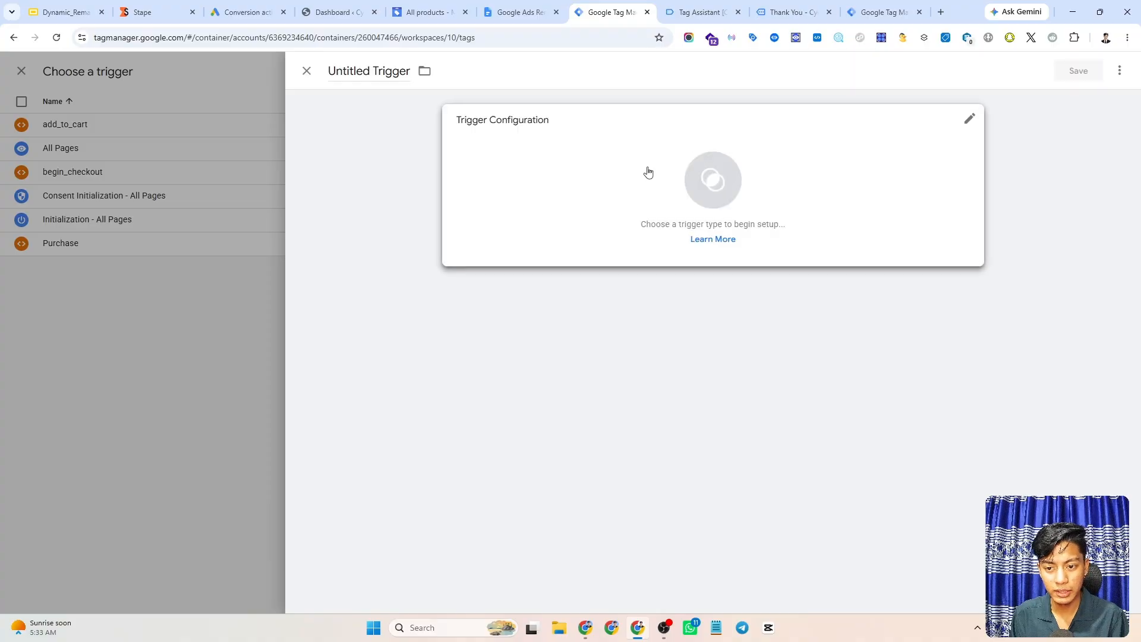
pyautogui.click(694, 172)
pyautogui.scroll(-3, 886, 297)
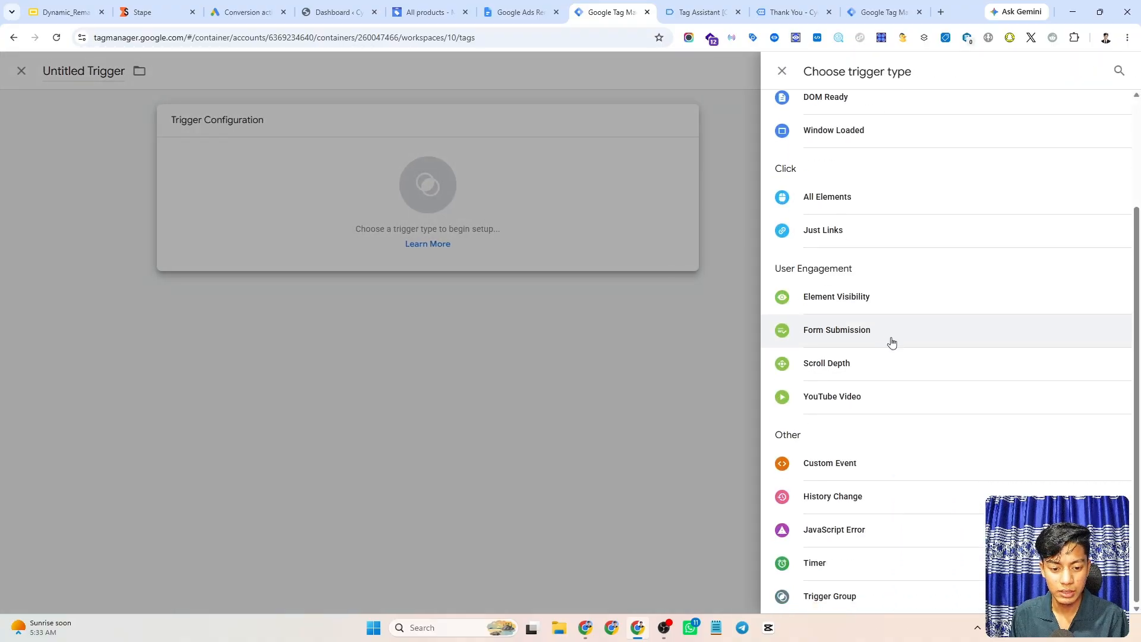
pyautogui.click(839, 463)
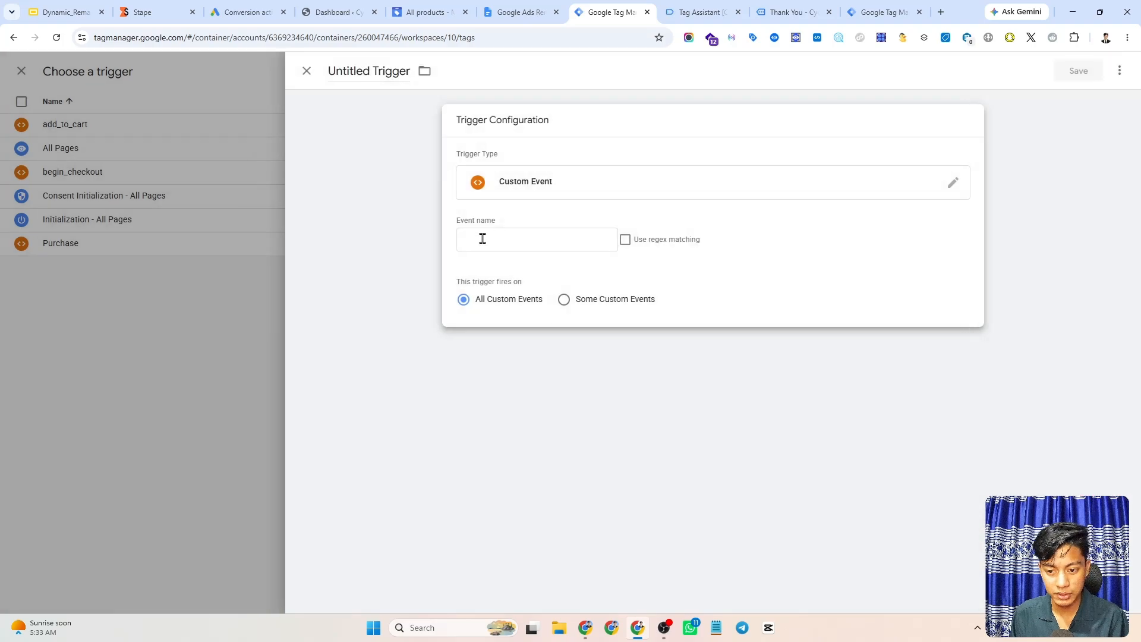
# Set the new trigger's event name to view_item, using the name copied from the Google Ads Remarketing document.
pyautogui.click(482, 238)
pyautogui.click(522, 12)
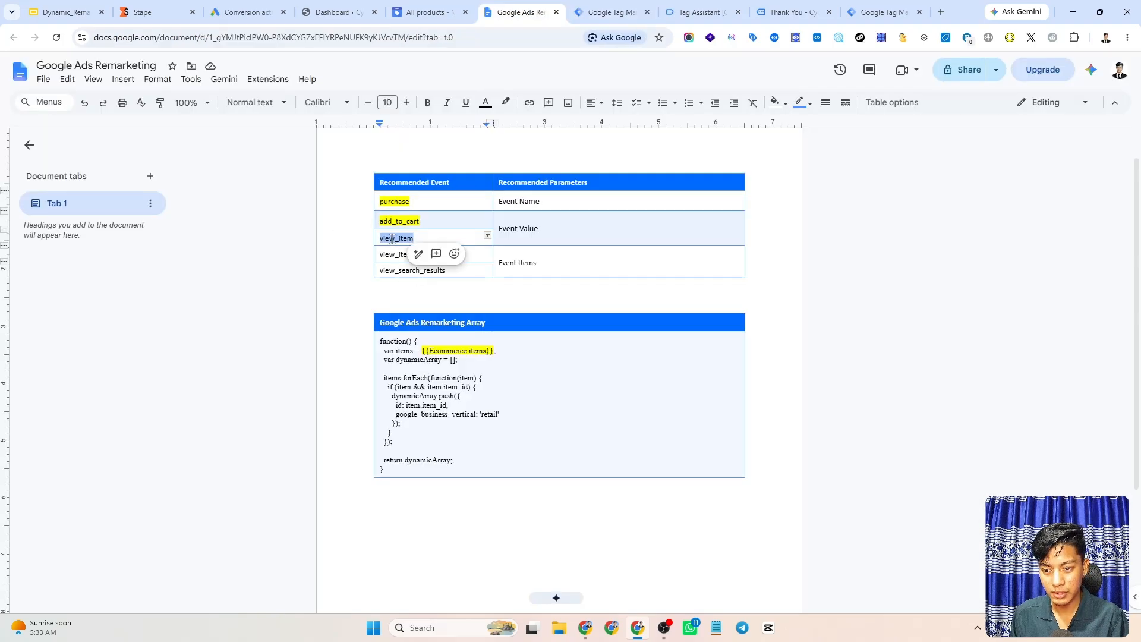
pyautogui.click(609, 12)
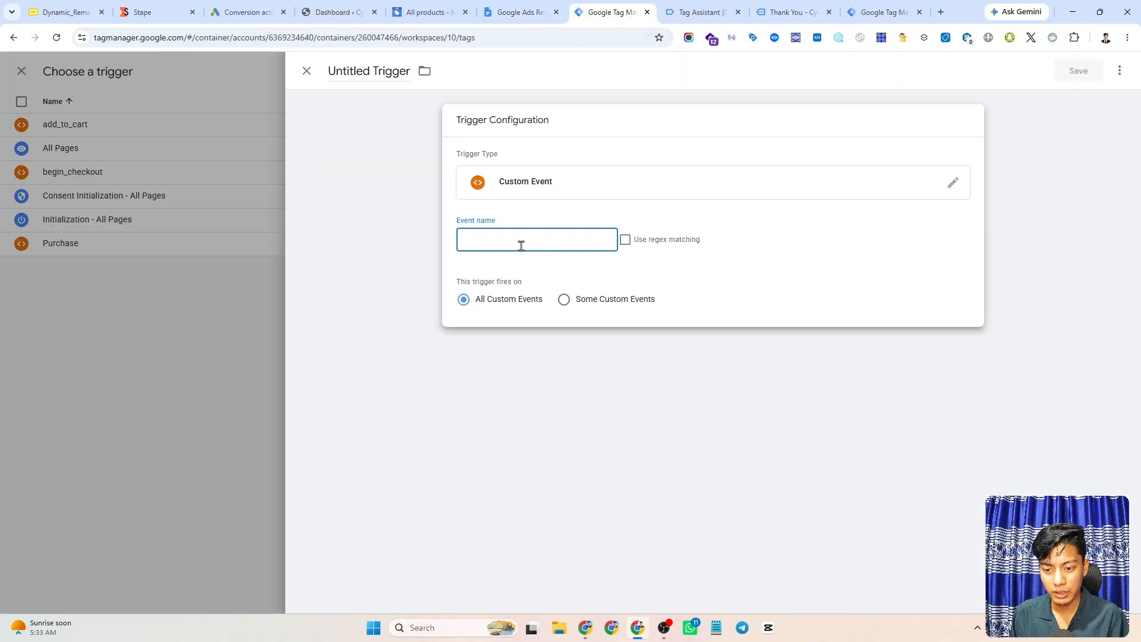
pyautogui.hotkey('ctrl', 'v')
pyautogui.click(645, 225)
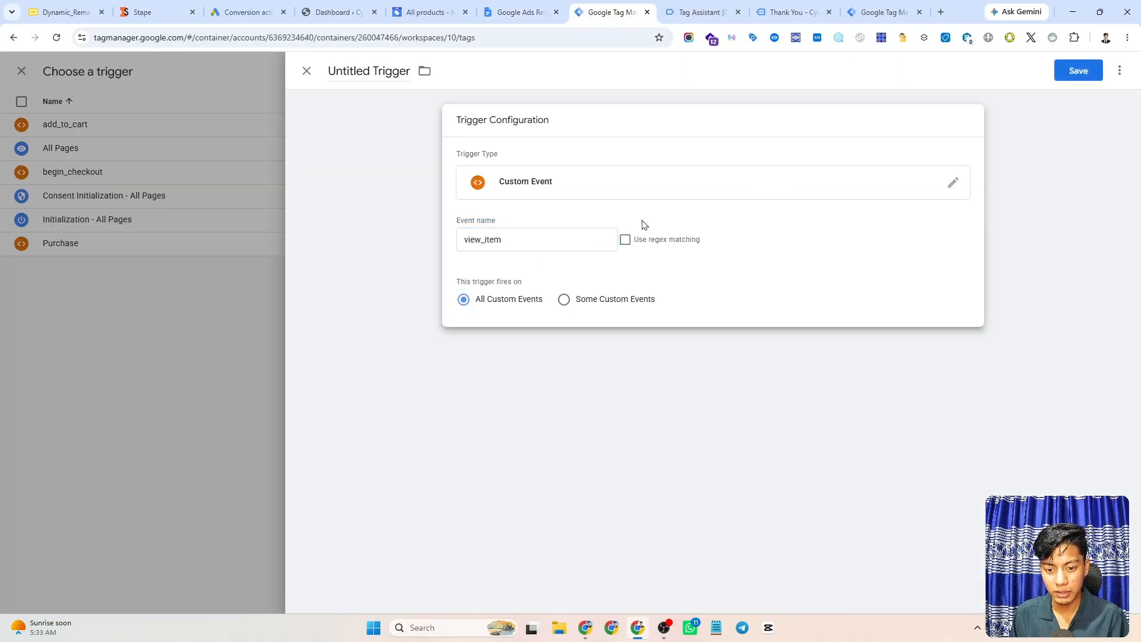
pyautogui.doubleClick(473, 238)
pyautogui.click(527, 217)
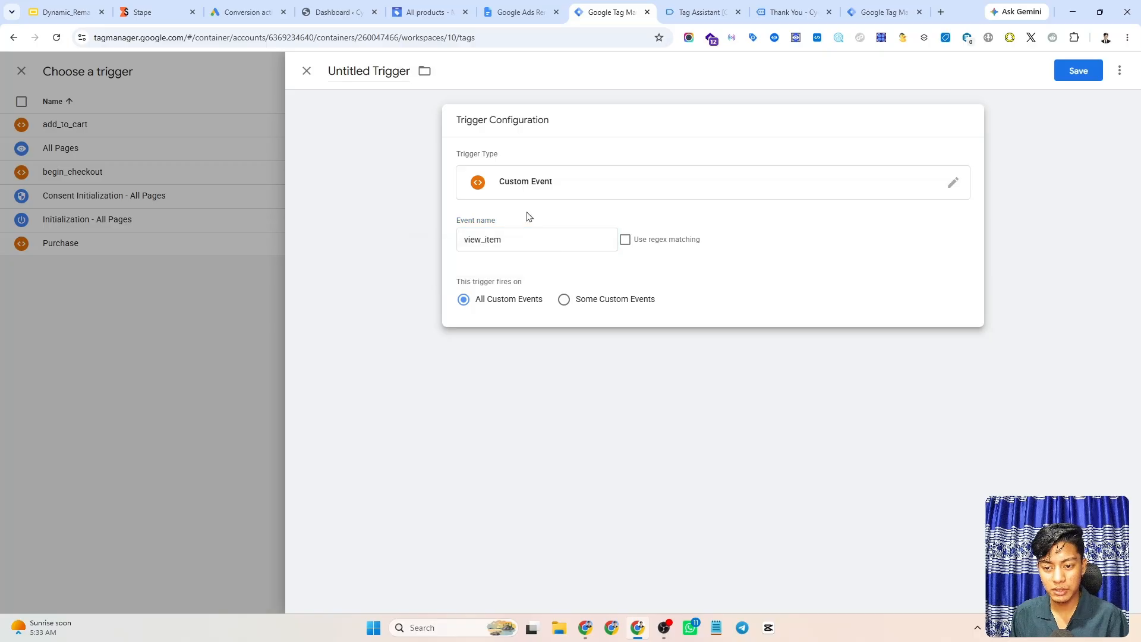
# Check the view_item event's name in its data layer push in Tag Assistant, then return to Tag Manager.
pyautogui.click(696, 12)
pyautogui.scroll(-8, 89, 333)
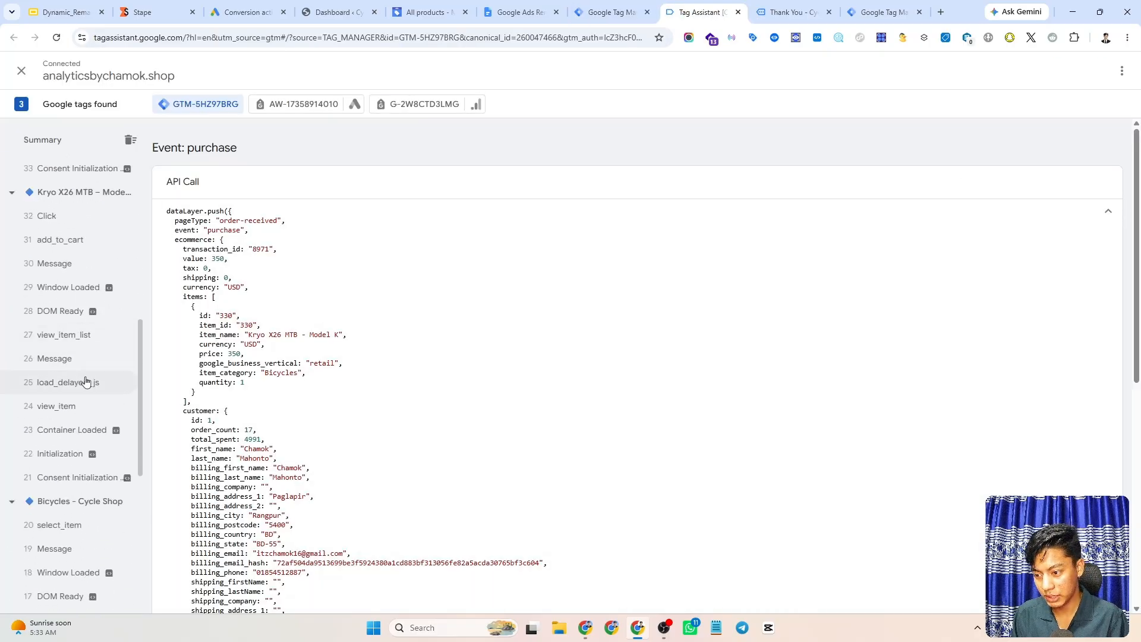
pyautogui.scroll(-2, 83, 375)
pyautogui.click(58, 294)
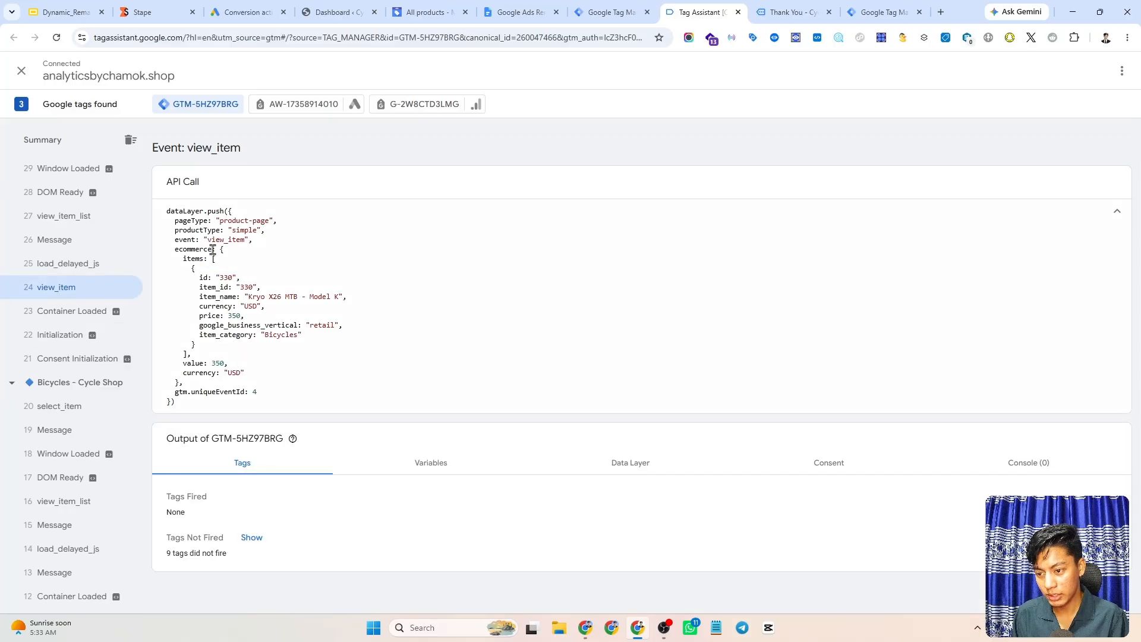
pyautogui.doubleClick(225, 239)
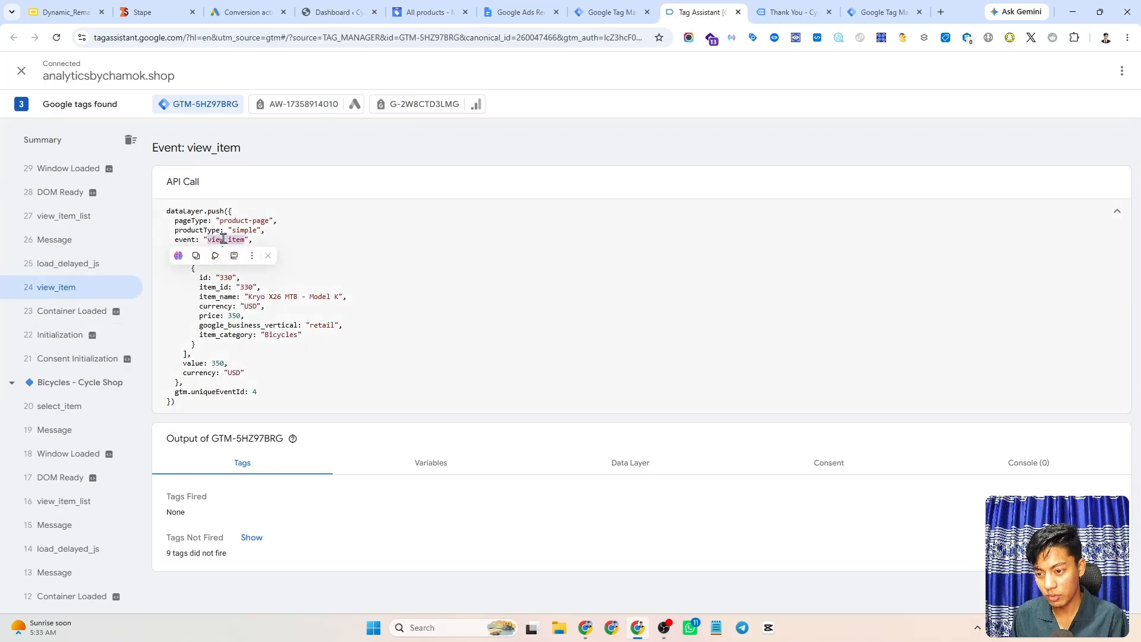
pyautogui.click(369, 253)
pyautogui.click(608, 9)
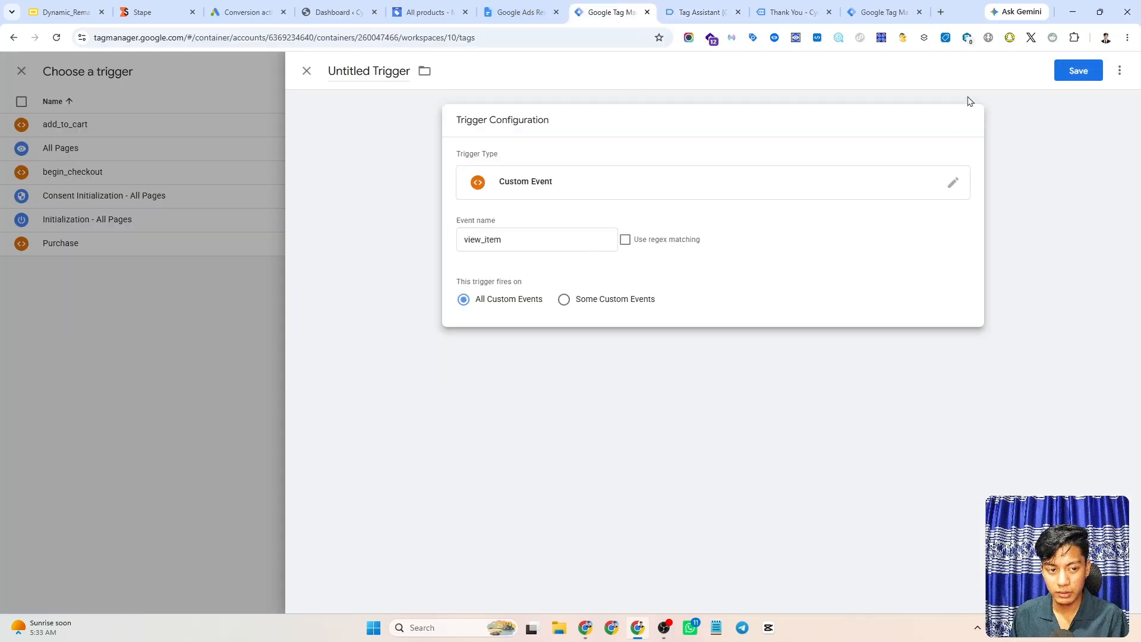
# Name the trigger view_item and save it, then save the View Item remarketing tag.
pyautogui.doubleClick(390, 63)
pyautogui.hotkey('ctrl', 'a')
pyautogui.hotkey('ctrl', 'v')
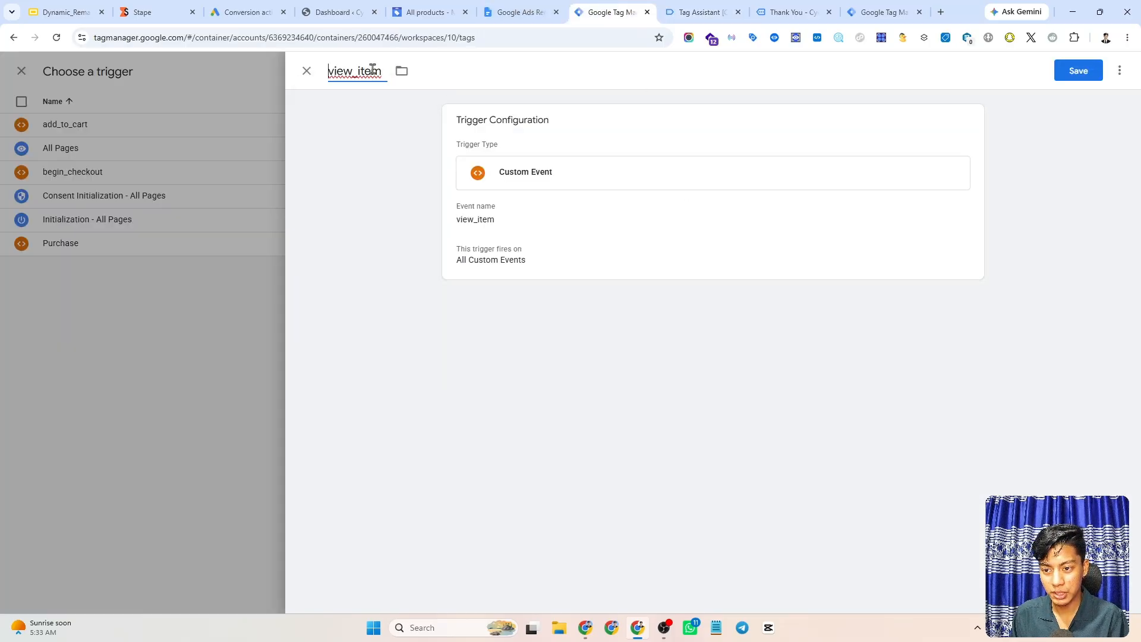
pyautogui.click(1067, 70)
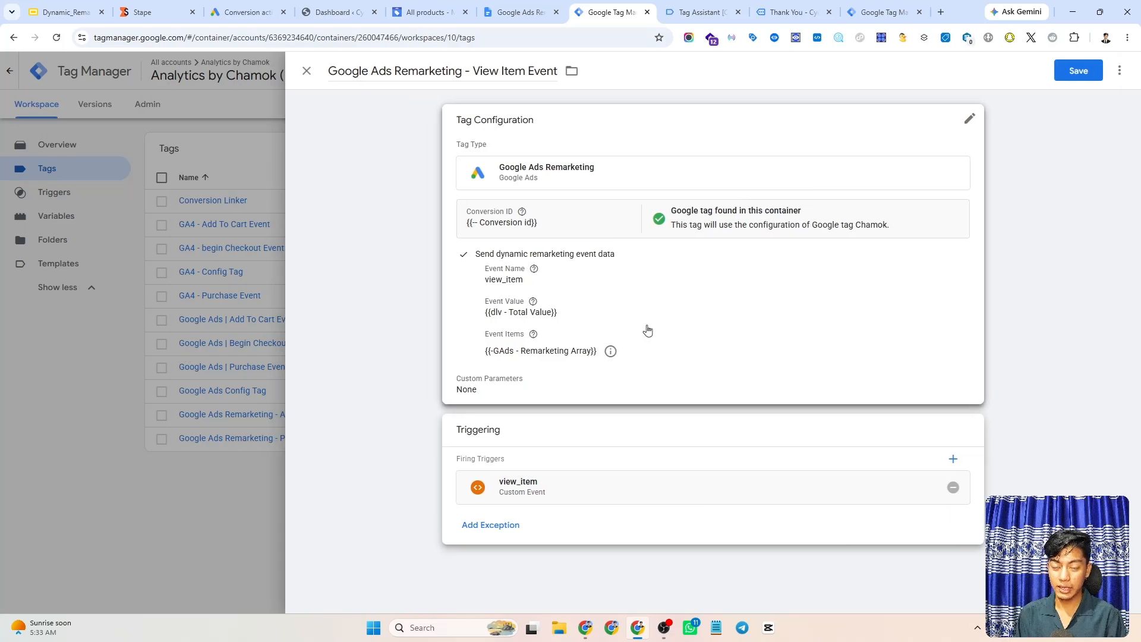
pyautogui.click(1078, 70)
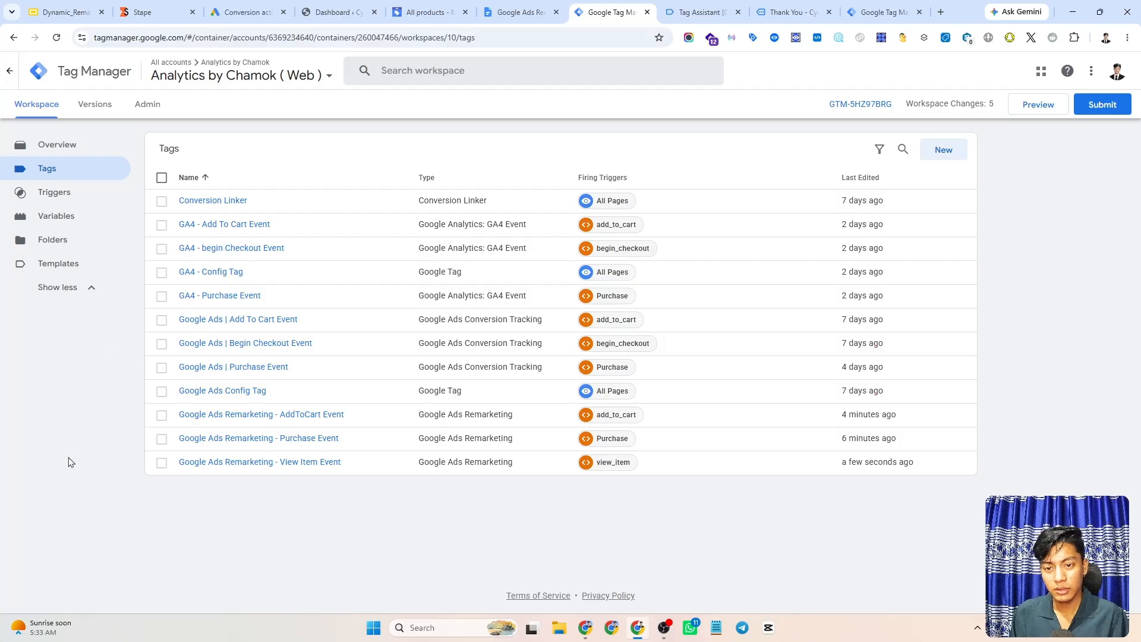
# Review the remaining view_item_list and view_search_results events in the Google Ads Remarketing document, and return to Tag Manager.
pyautogui.click(519, 12)
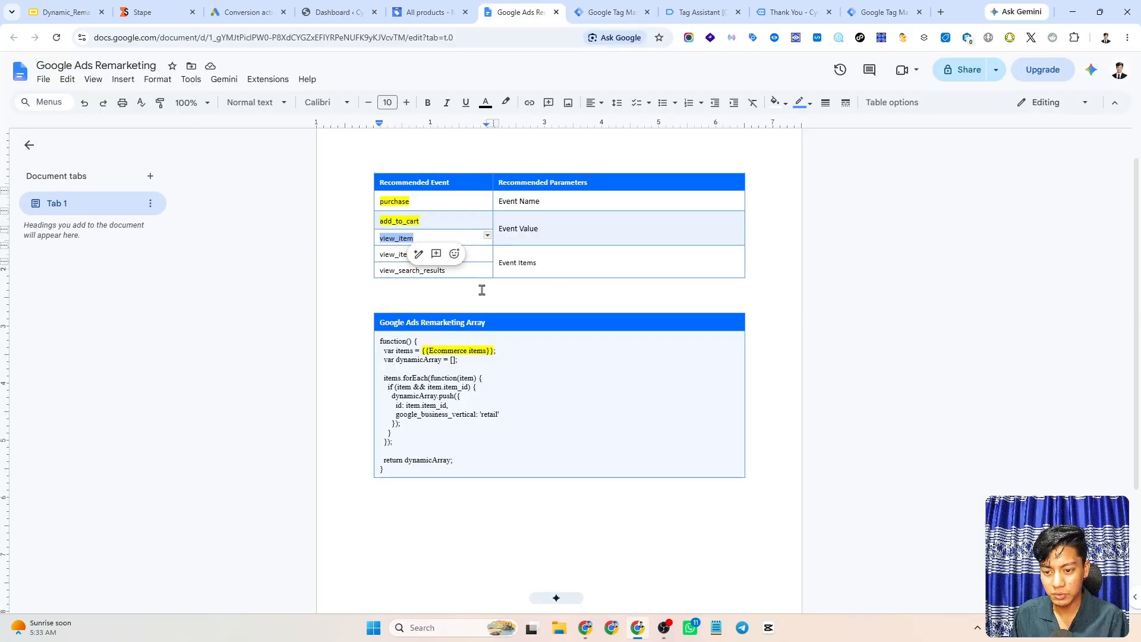
pyautogui.moveTo(378, 255); pyautogui.dragTo(442, 268)
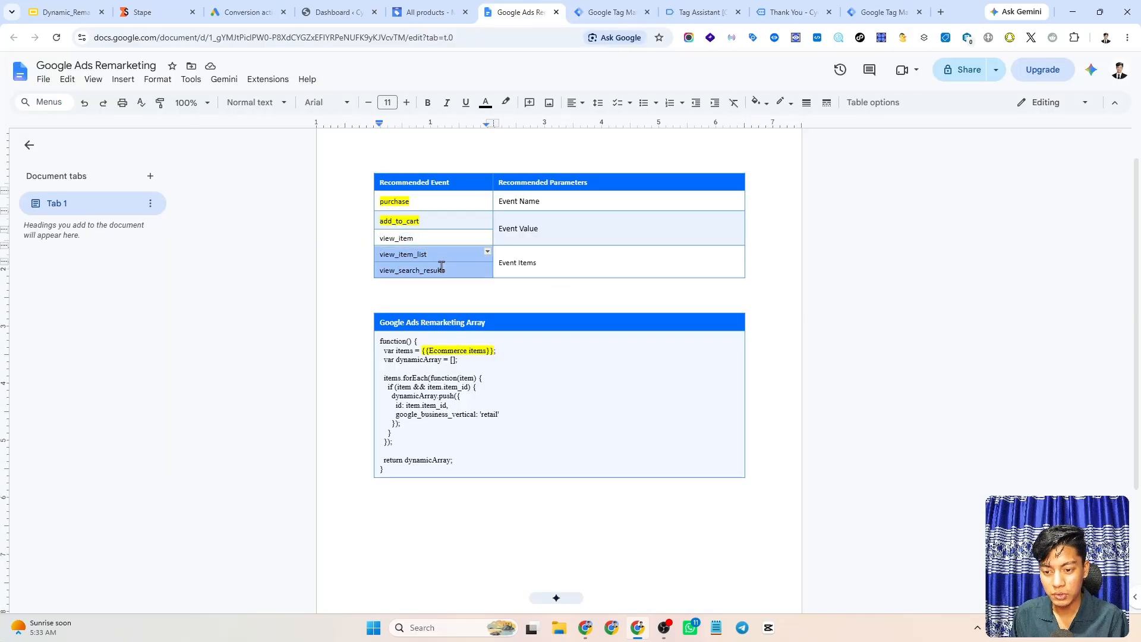
pyautogui.click(447, 269)
pyautogui.doubleClick(401, 255)
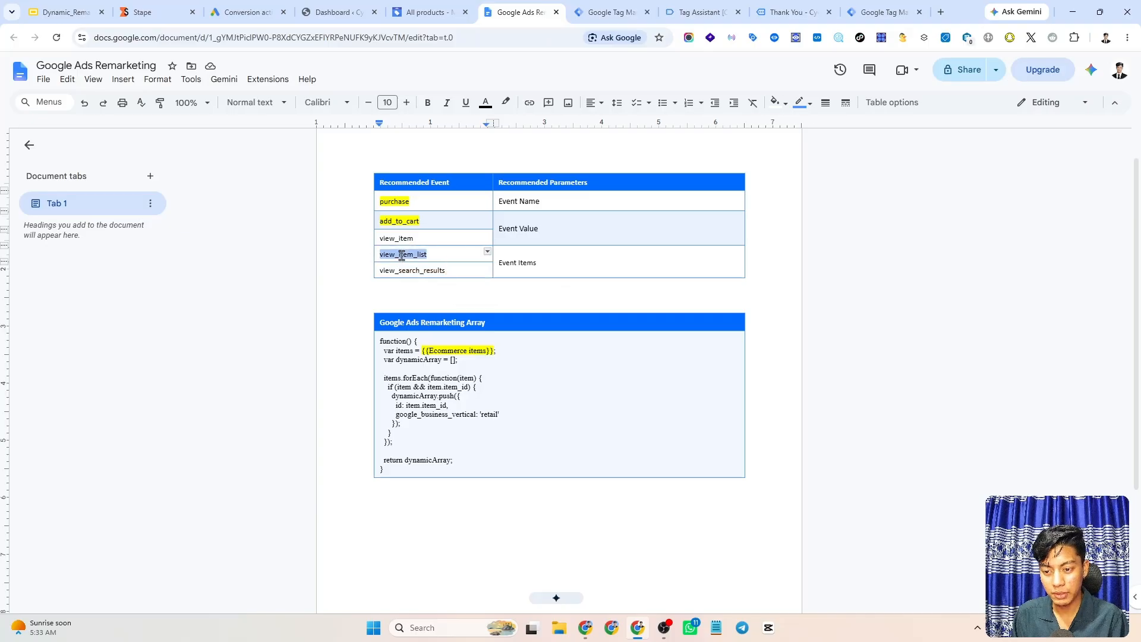
pyautogui.click(448, 254)
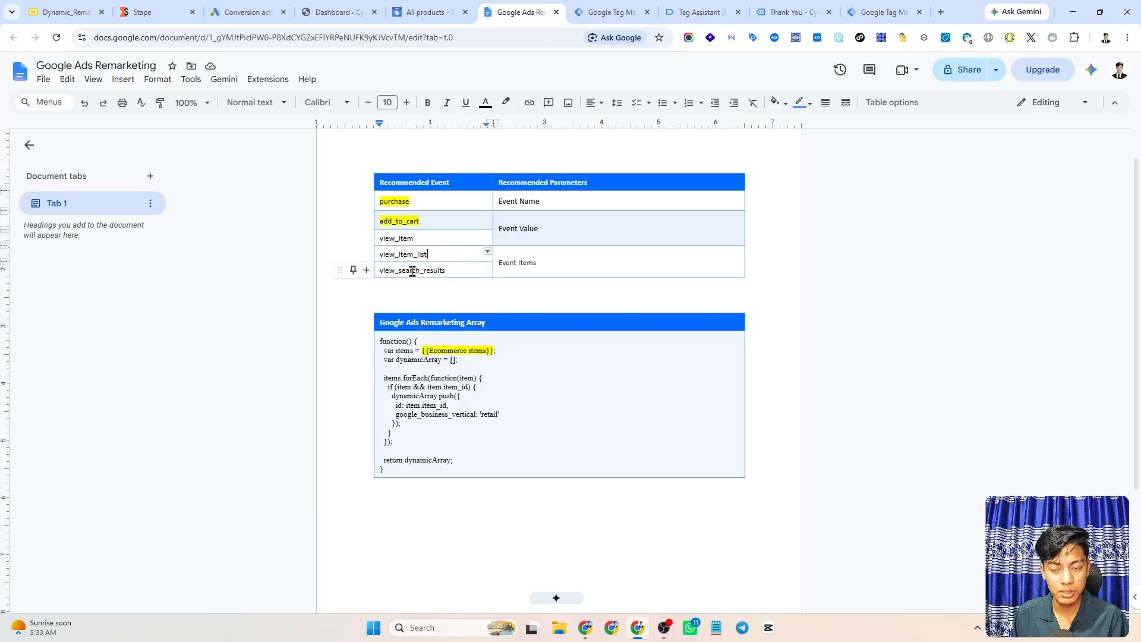
pyautogui.click(609, 5)
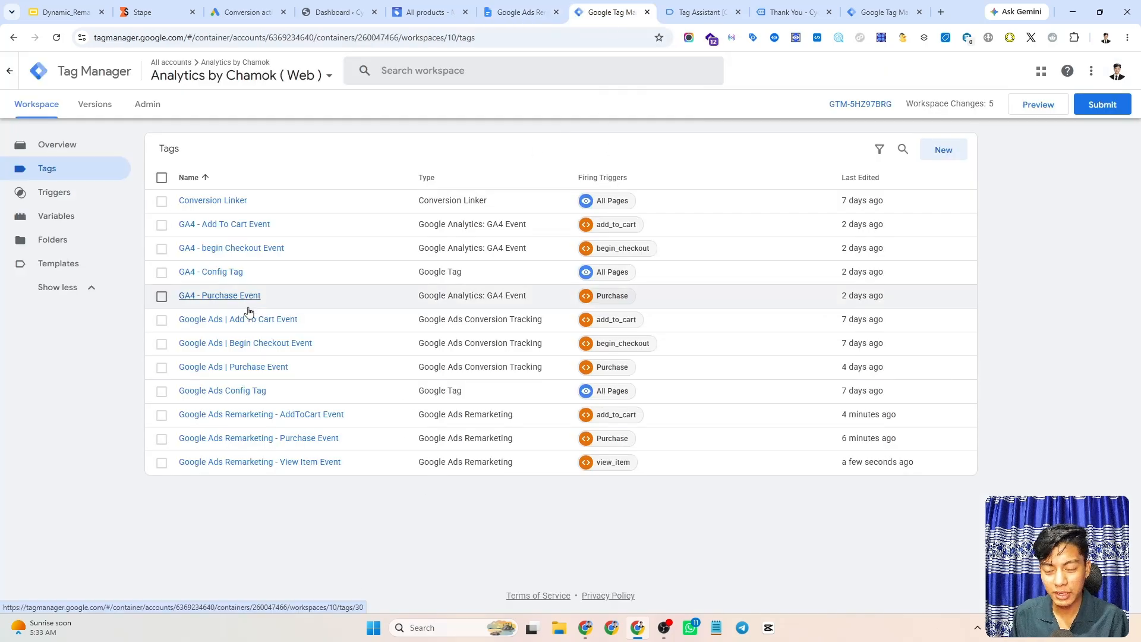
# Duplicate the Google Ads Remarketing - AddToCart Event tag.
pyautogui.click(297, 419)
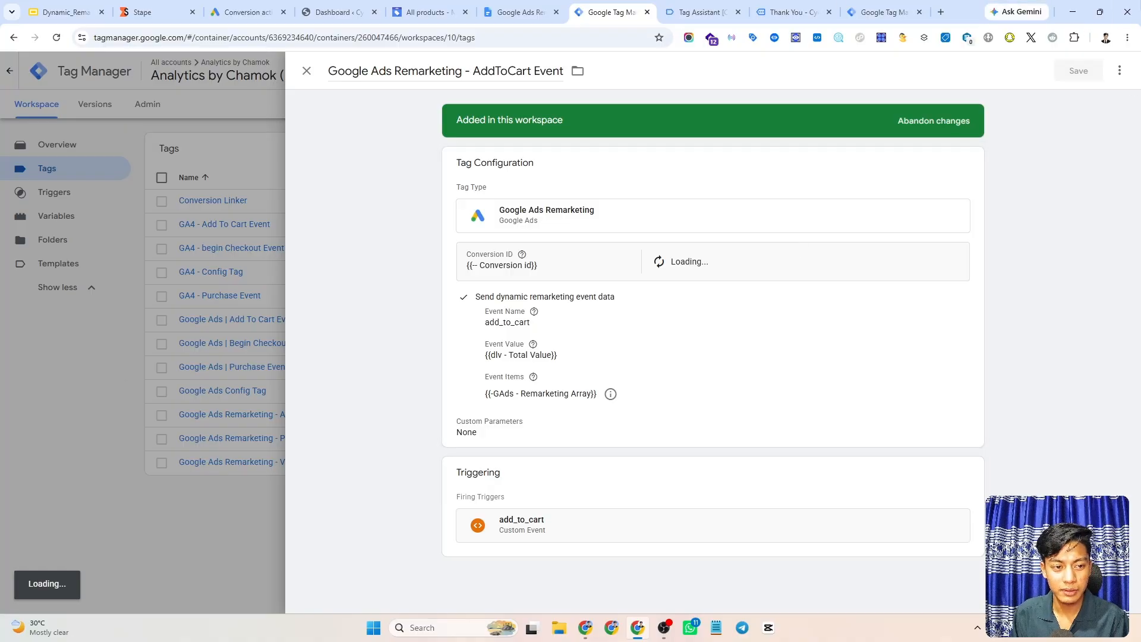
pyautogui.click(1118, 71)
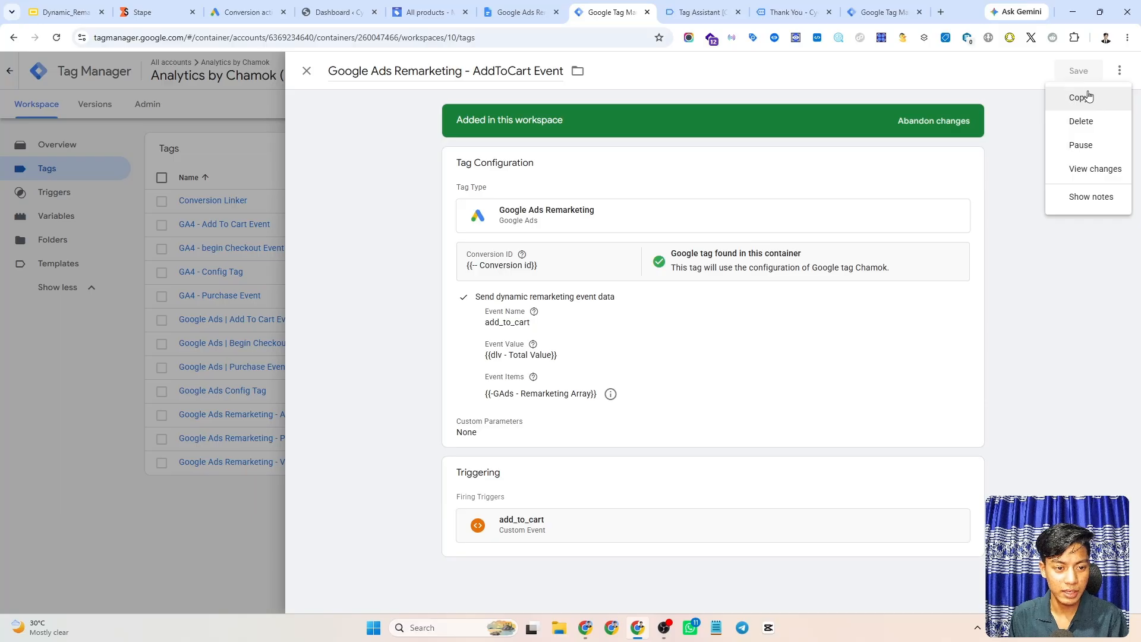
pyautogui.click(1081, 95)
# Rename the copied tag as Google Ads Remarketing - View Item List Event.
pyautogui.click(375, 71)
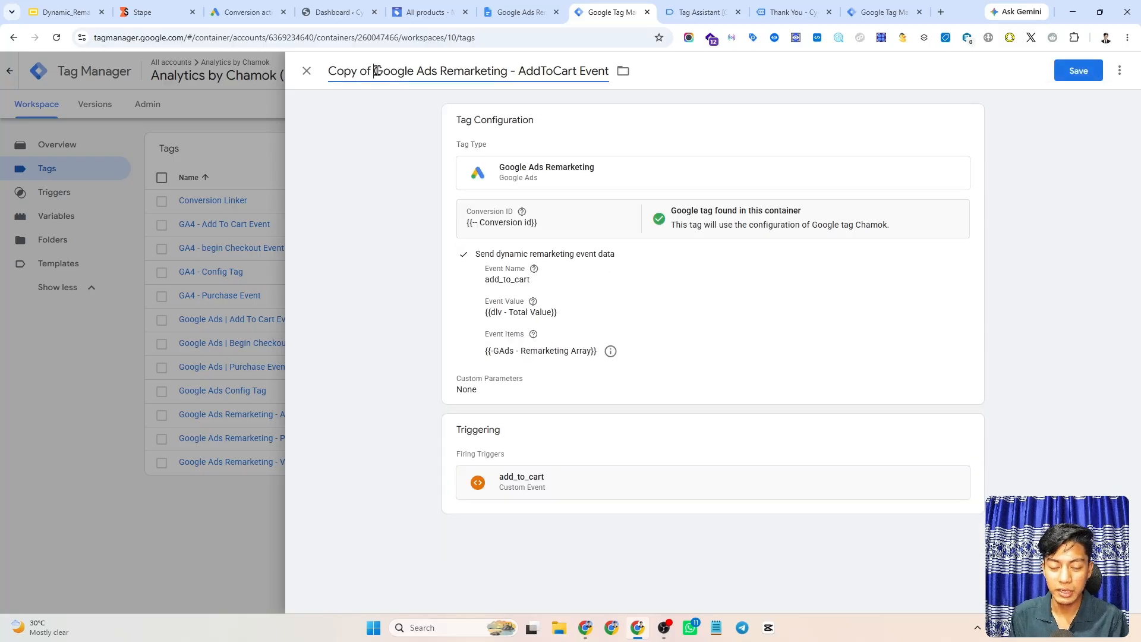
pyautogui.press('BackSpace')
pyautogui.press('BackSpace')
pyautogui.press('BackSpace')
pyautogui.press('BackSpace')
pyautogui.press('BackSpace')
pyautogui.press('BackSpace')
pyautogui.press('BackSpace')
pyautogui.press('BackSpace')
pyautogui.doubleClick(497, 70)
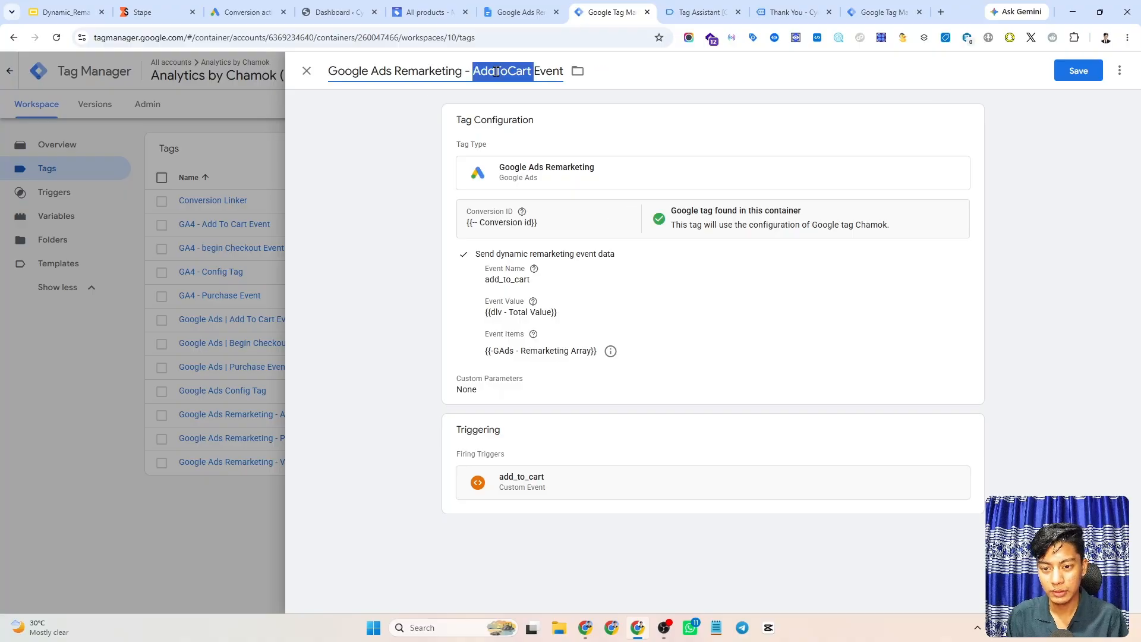
pyautogui.write('View It')
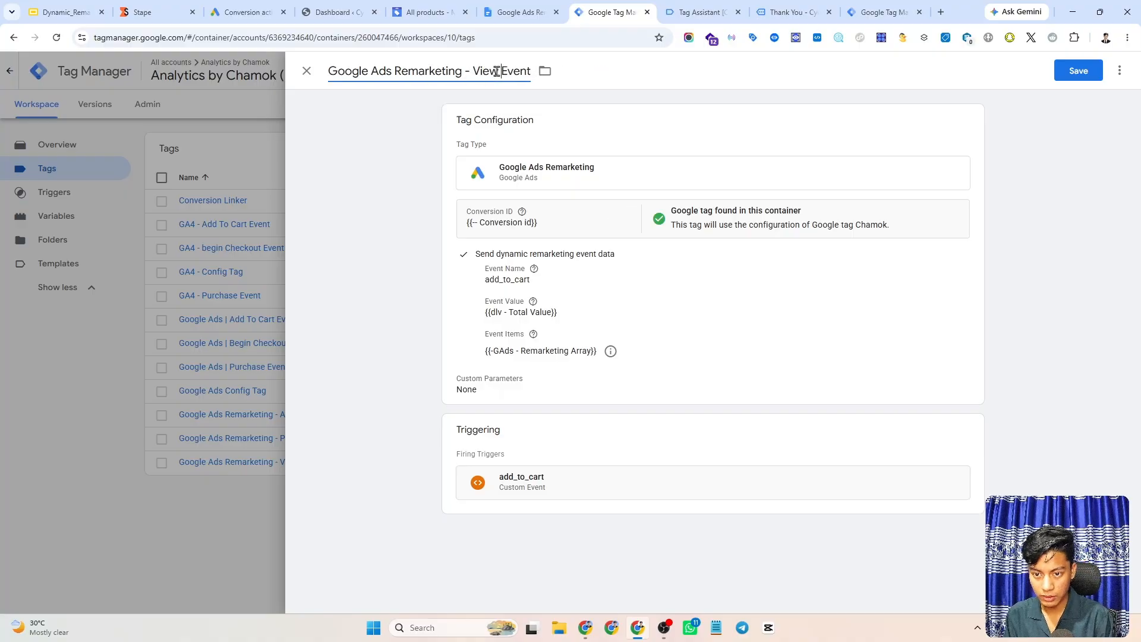
pyautogui.write('em')
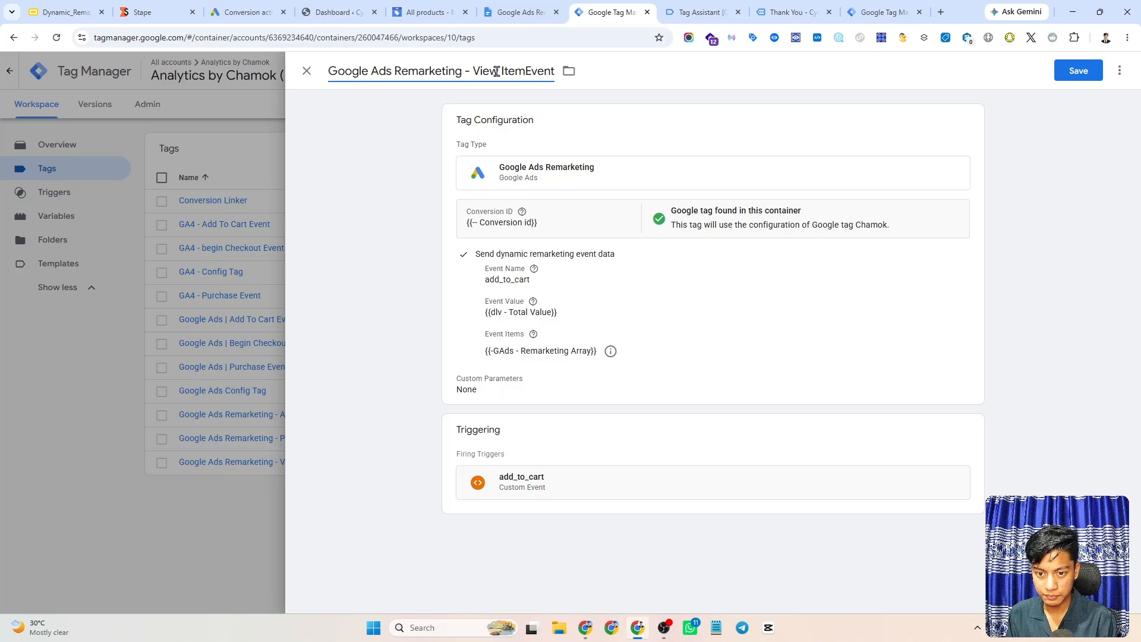
pyautogui.write(' List')
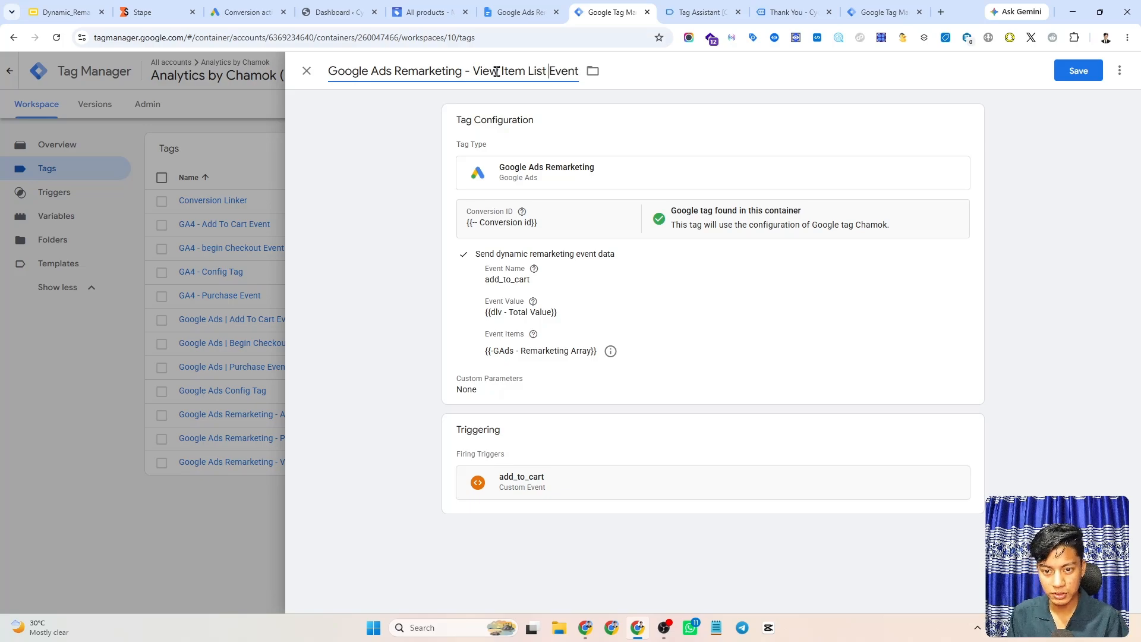
# Replace the tag's dynamic remarketing event name with view_item_list, copied from the Google Ads Remarketing document.
pyautogui.click(524, 311)
pyautogui.doubleClick(533, 364)
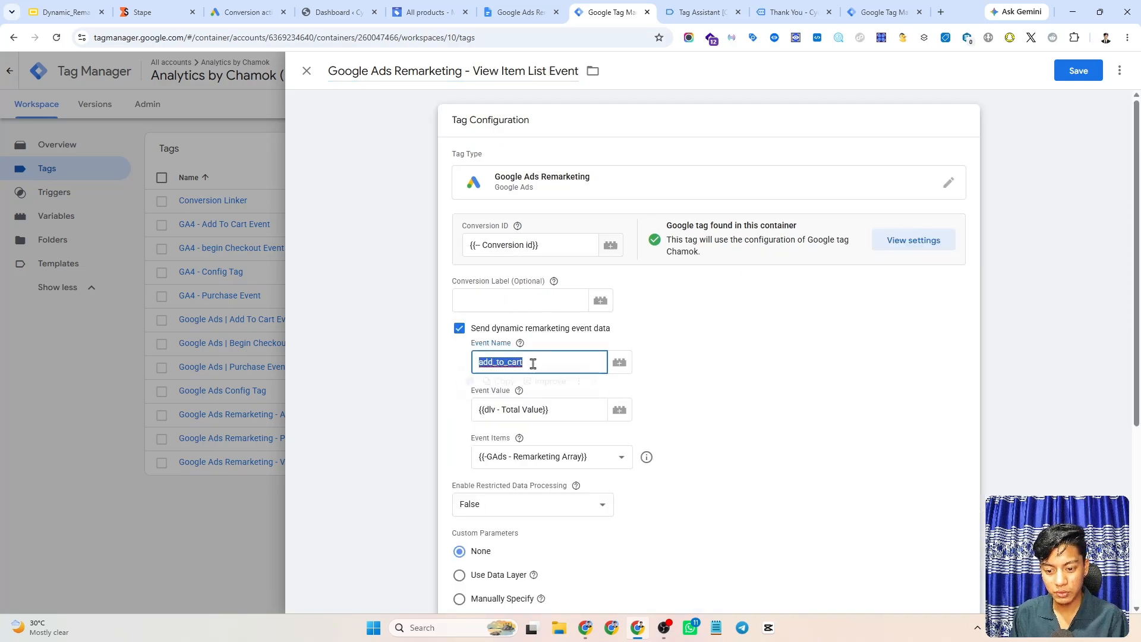
pyautogui.press('BackSpace')
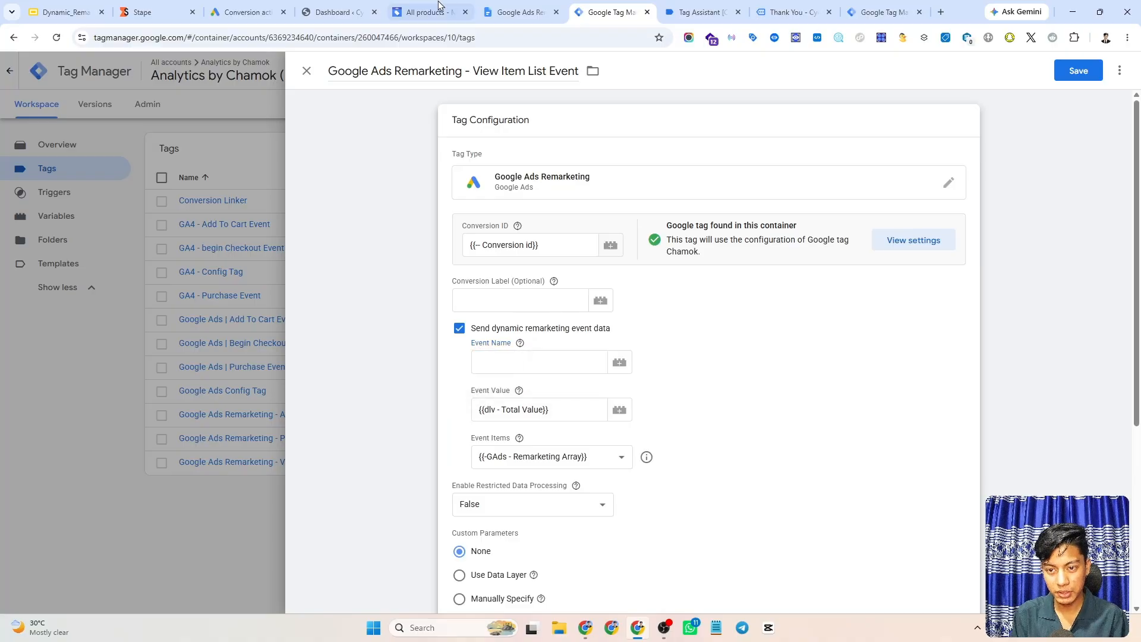
pyautogui.click(520, 12)
pyautogui.doubleClick(419, 256)
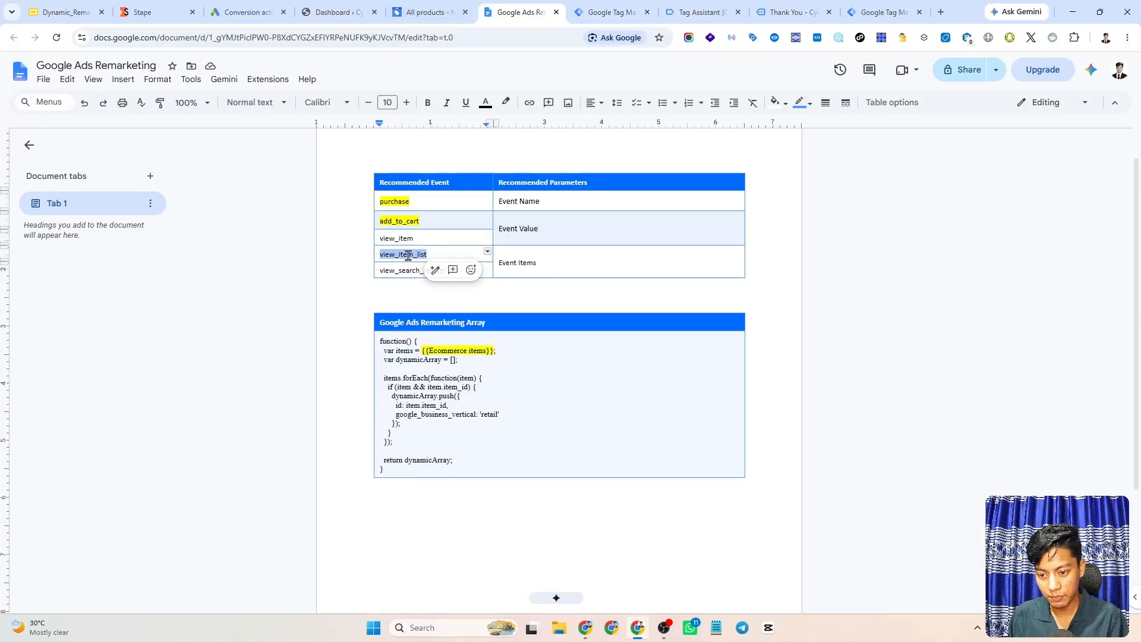
pyautogui.click(611, 12)
pyautogui.click(512, 369)
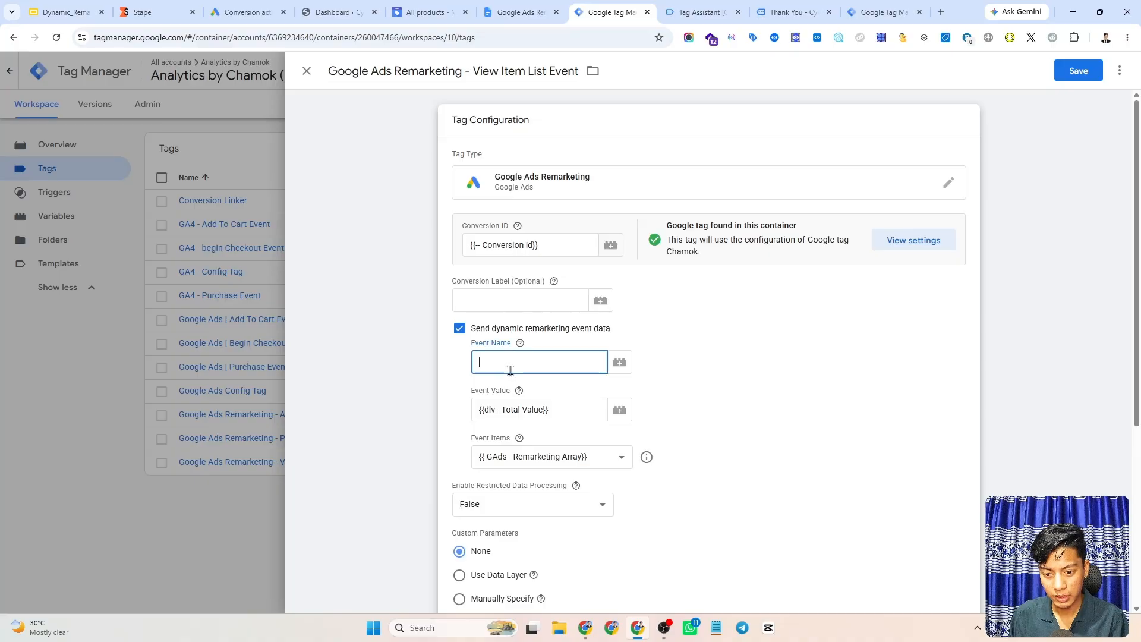
pyautogui.hotkey('ctrl', 'v')
# Copy the view_item_list event name from its data layer push in Tag Assistant, and return to the tag in Tag Manager.
pyautogui.doubleClick(493, 364)
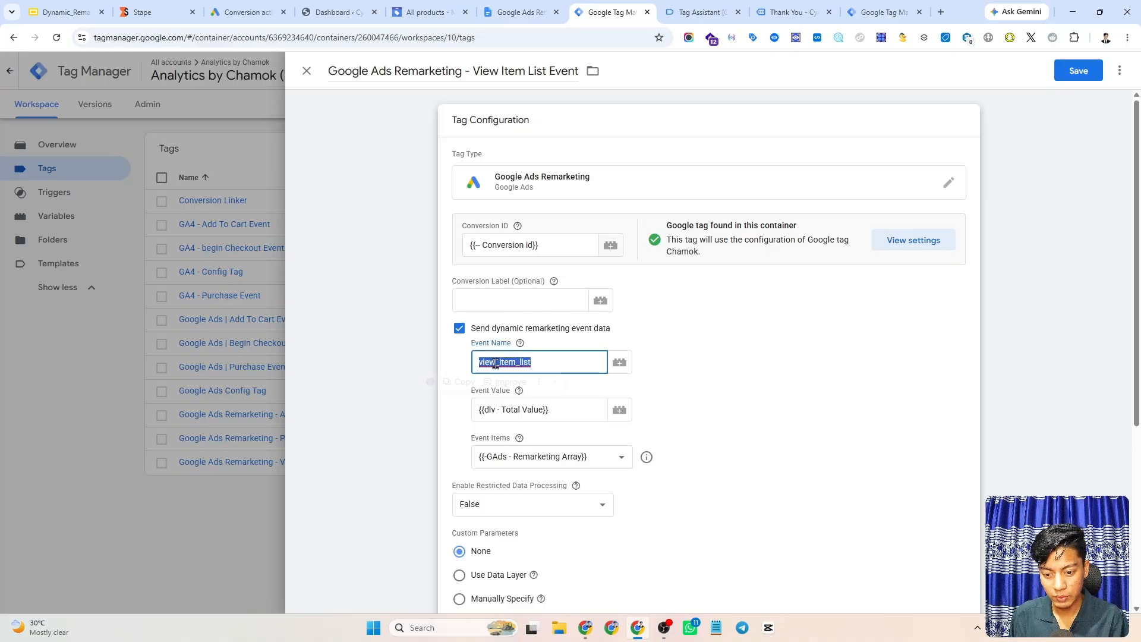
pyautogui.click(701, 12)
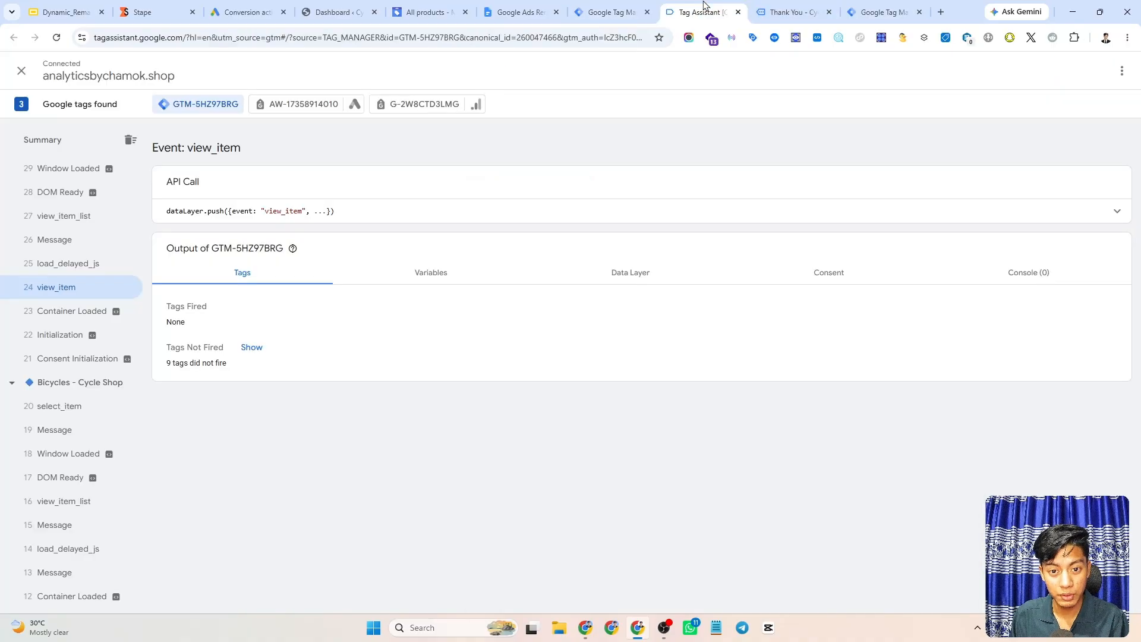
pyautogui.click(66, 220)
pyautogui.doubleClick(299, 211)
pyautogui.hotkey('ctrl', 'c')
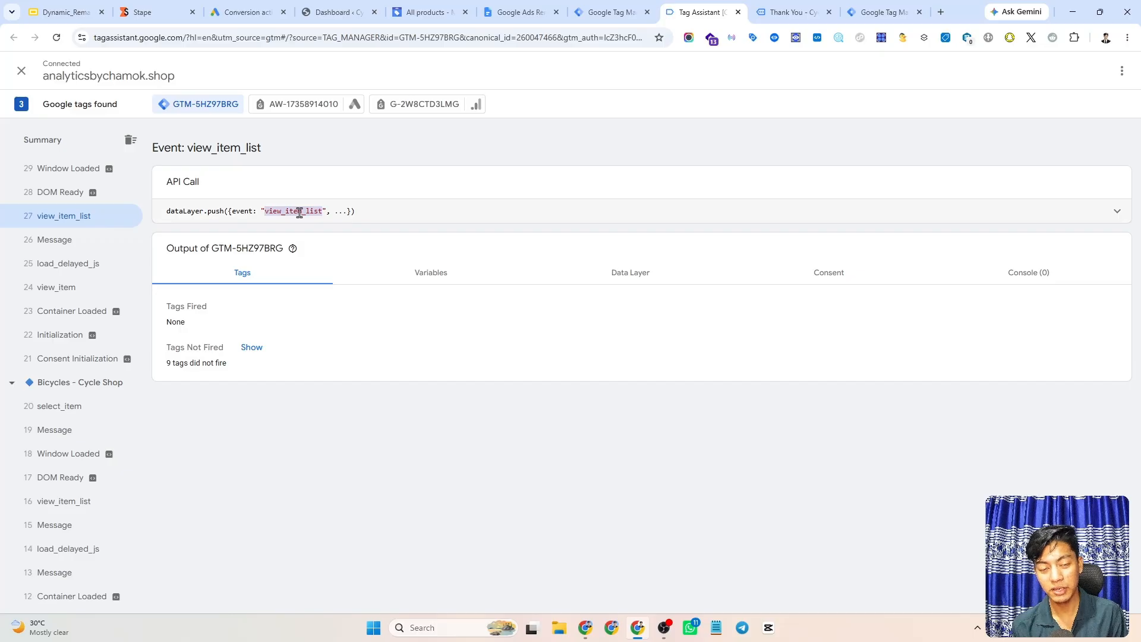
pyautogui.click(611, 12)
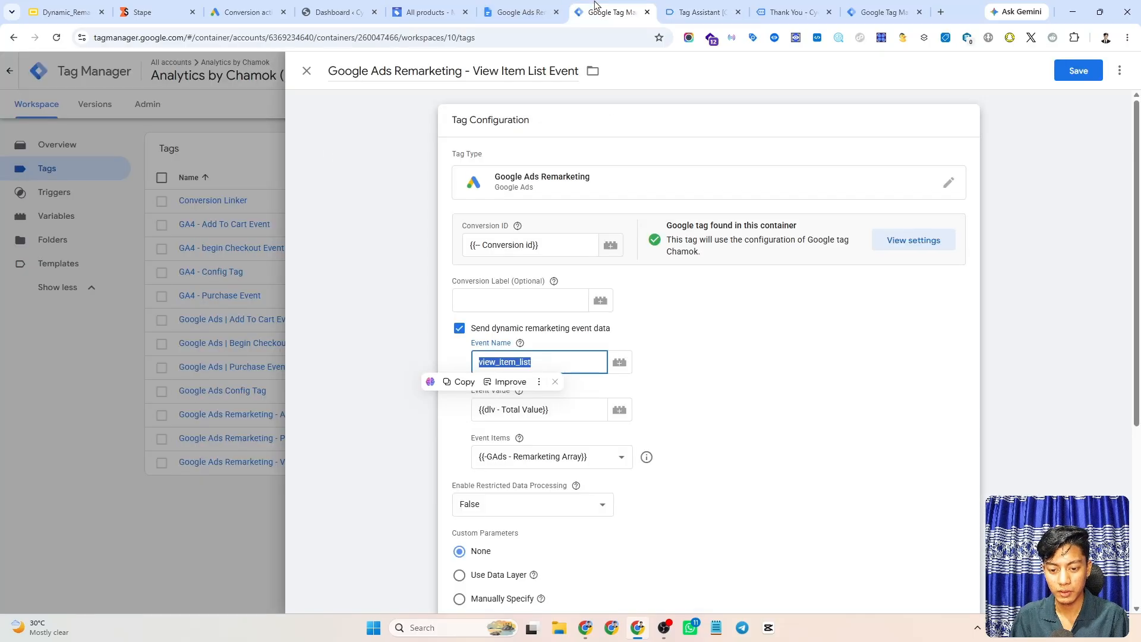
pyautogui.click(691, 326)
# Remove the add_to_cart firing trigger from the View Item List tag.
pyautogui.scroll(-5, 691, 327)
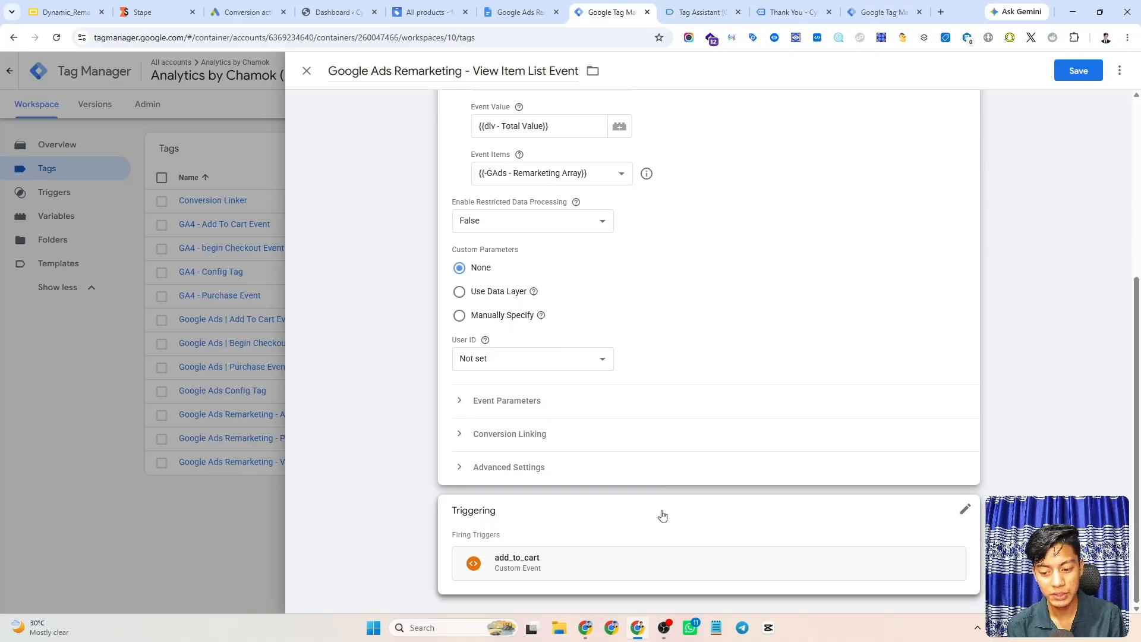
pyautogui.click(680, 518)
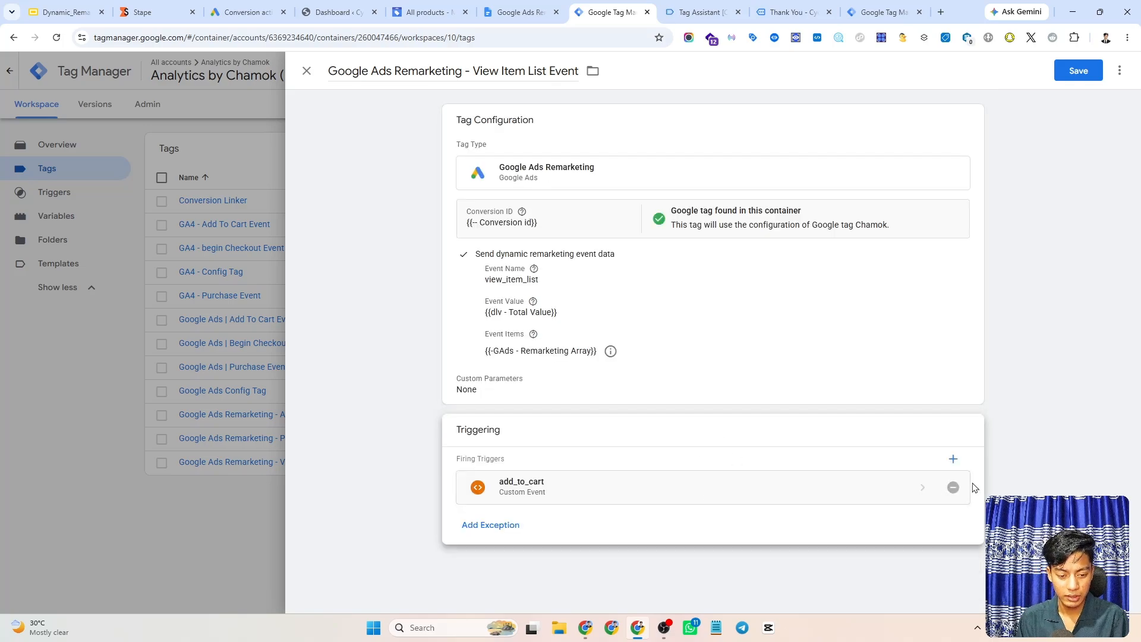
pyautogui.click(953, 487)
# Start a new firing trigger for the View Item List tag, with Custom Event as its trigger type.
pyautogui.click(713, 493)
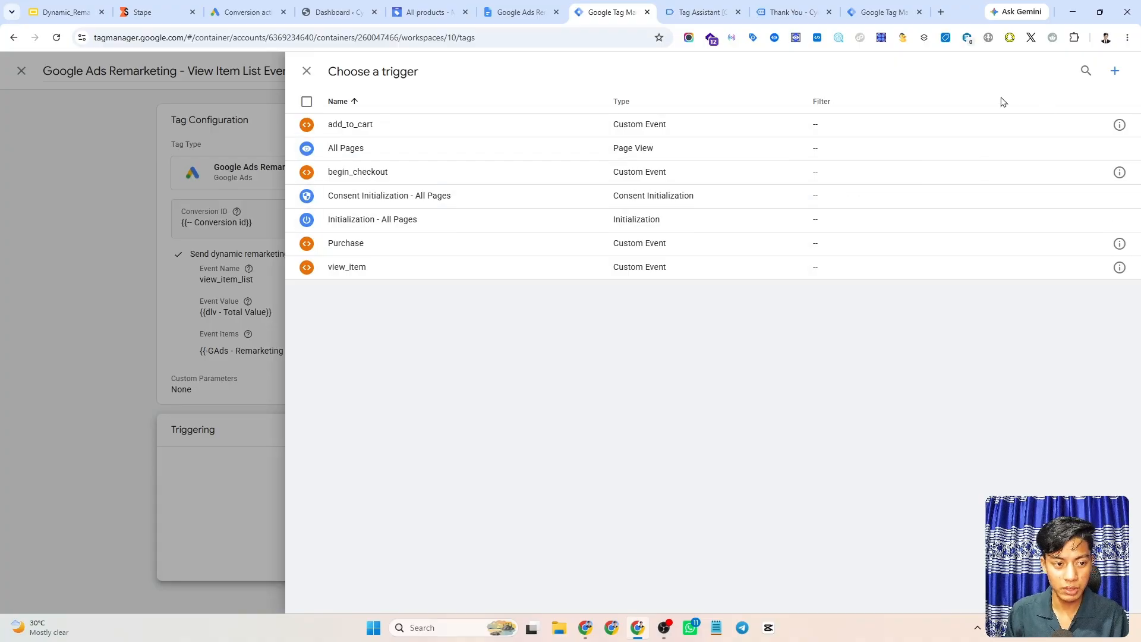
pyautogui.click(1115, 71)
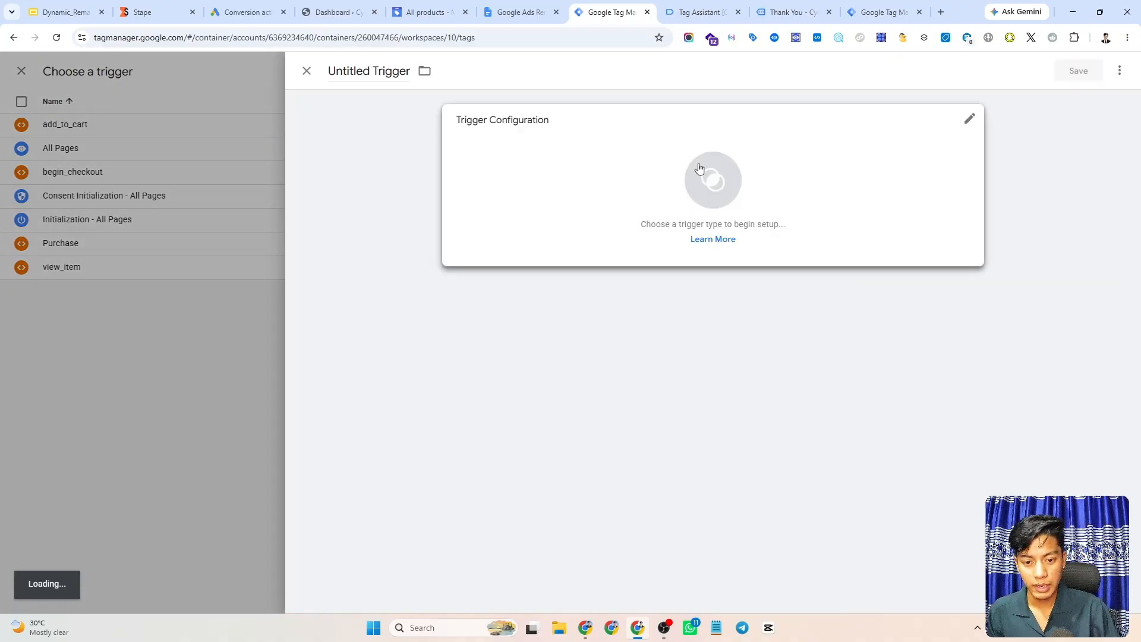
pyautogui.click(699, 168)
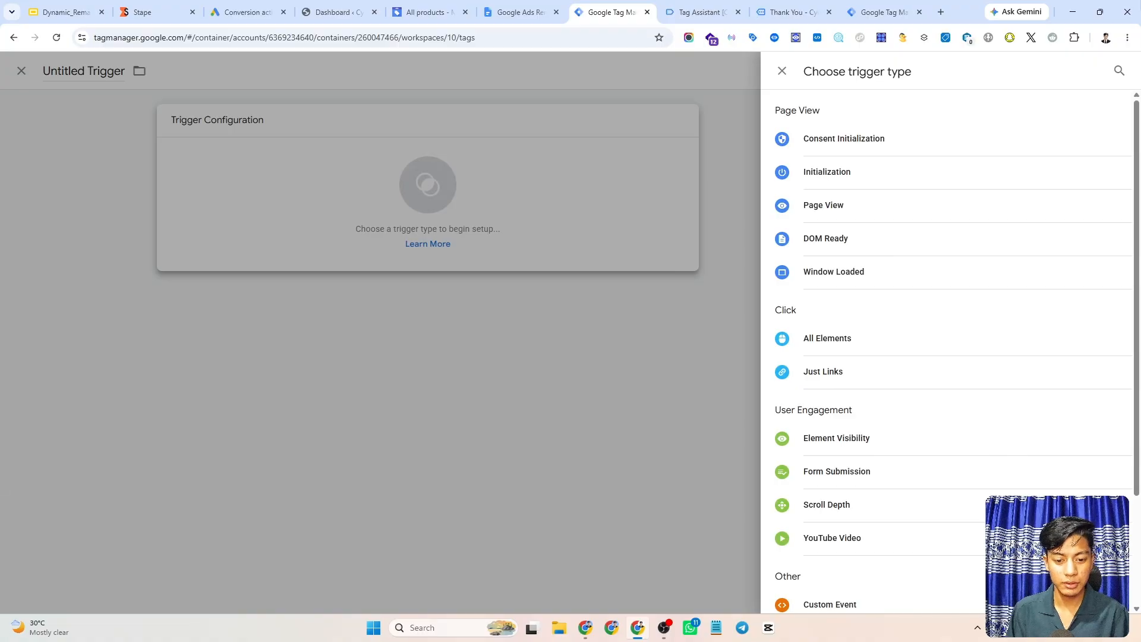
pyautogui.scroll(-3, 942, 204)
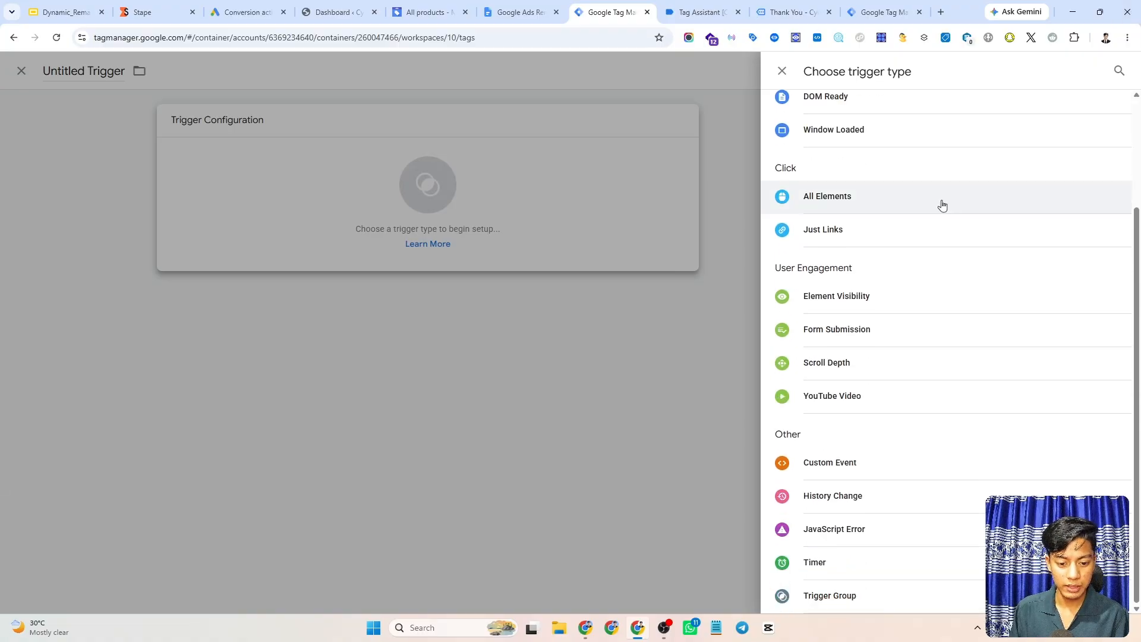
pyautogui.click(833, 464)
# Set the new trigger's event name to view_item_list, using the name copied from Tag Assistant.
pyautogui.click(479, 235)
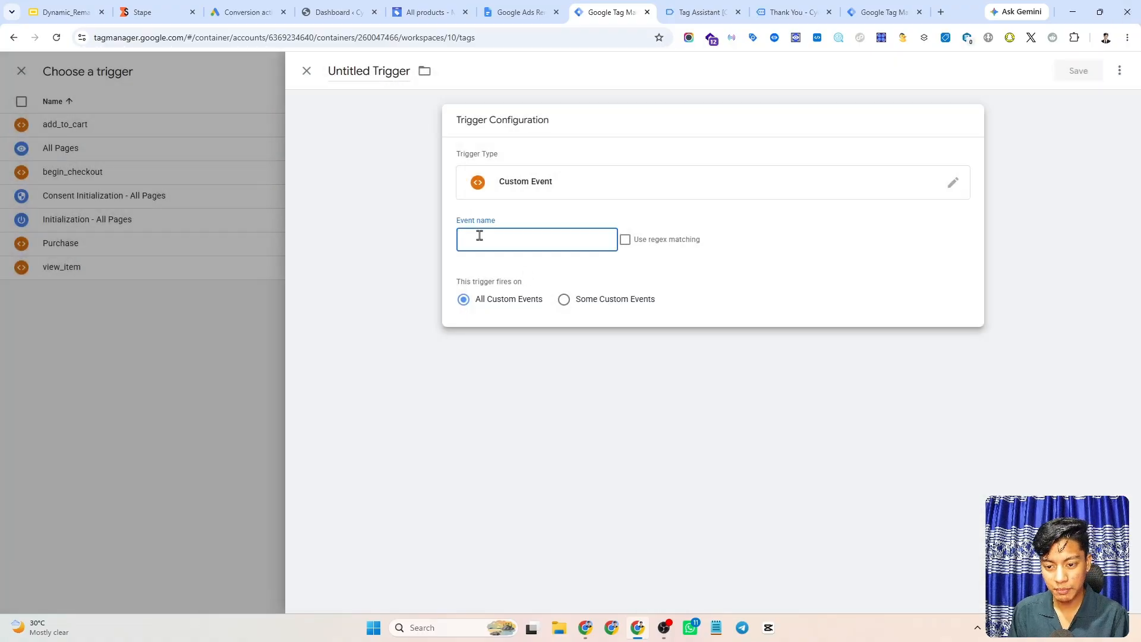
pyautogui.hotkey('ctrl', 'v')
pyautogui.click(732, 231)
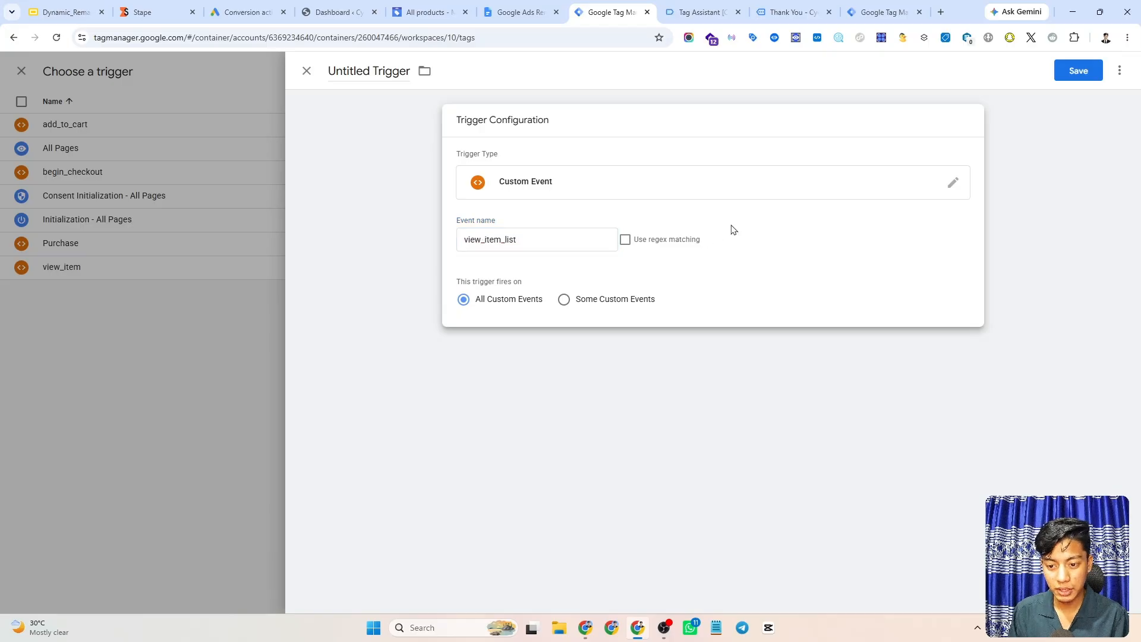
# Name the trigger view_item_list and save it, then save the View Item List remarketing tag.
pyautogui.click(367, 72)
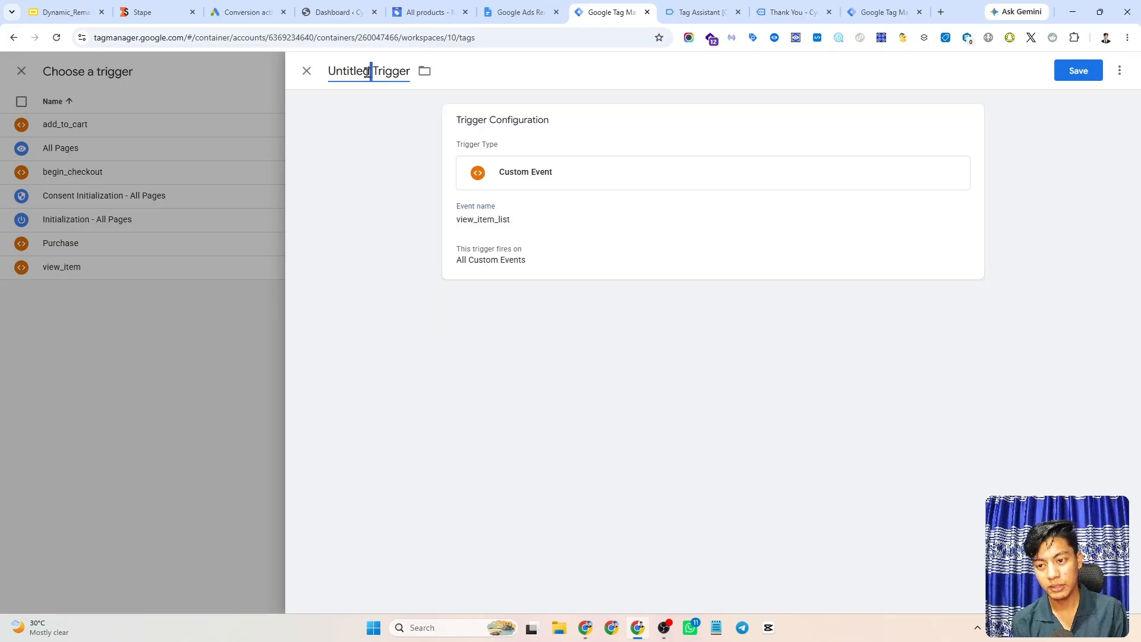
pyautogui.hotkey('ctrl', 'v')
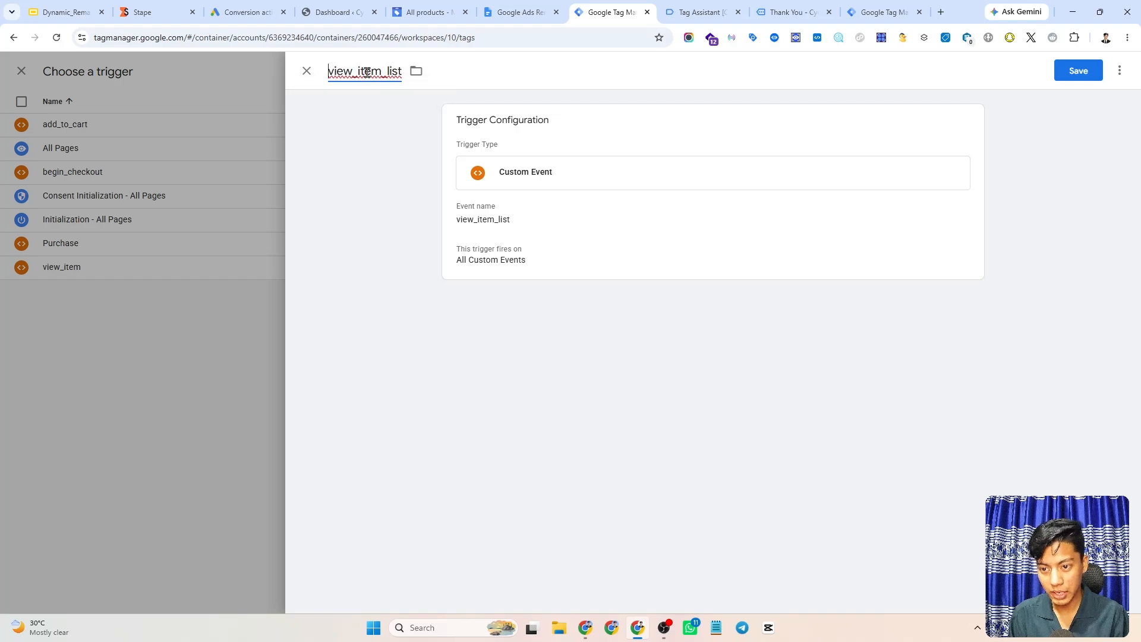
pyautogui.click(1079, 71)
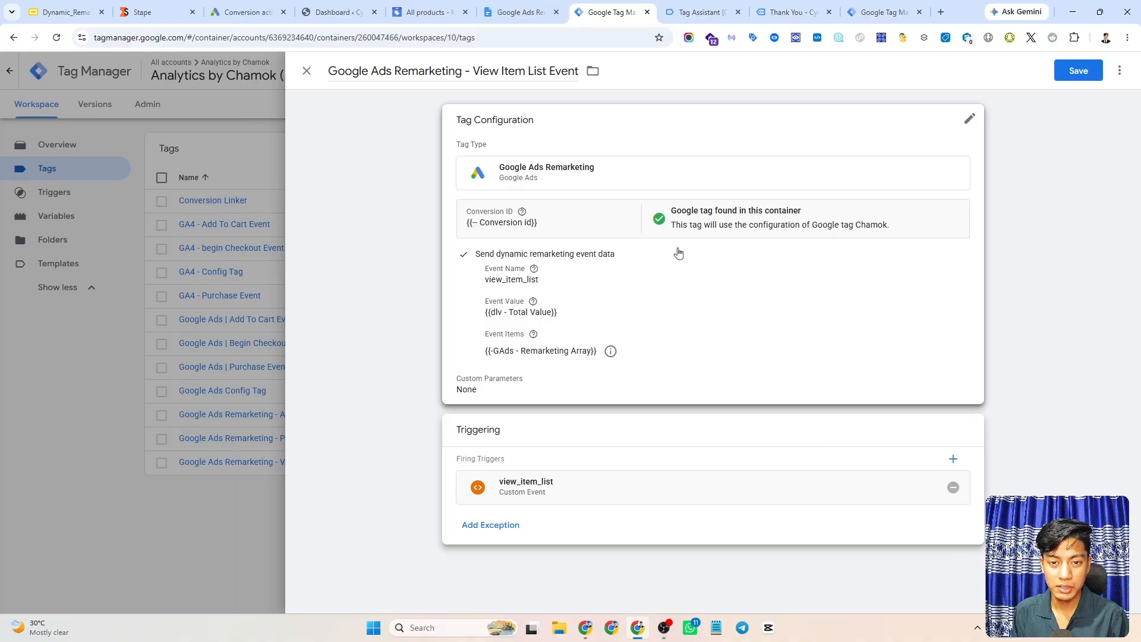
pyautogui.click(1079, 72)
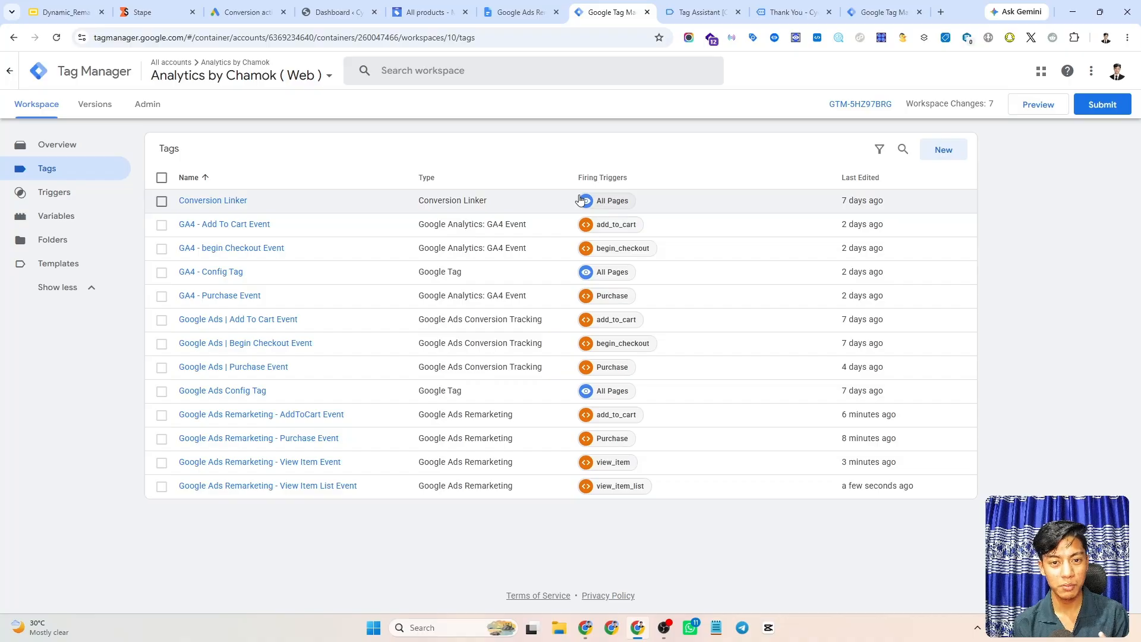
# Check the remaining view_search_results event in the Google Ads Remarketing document's recommended events table.
pyautogui.click(521, 10)
pyautogui.click(515, 287)
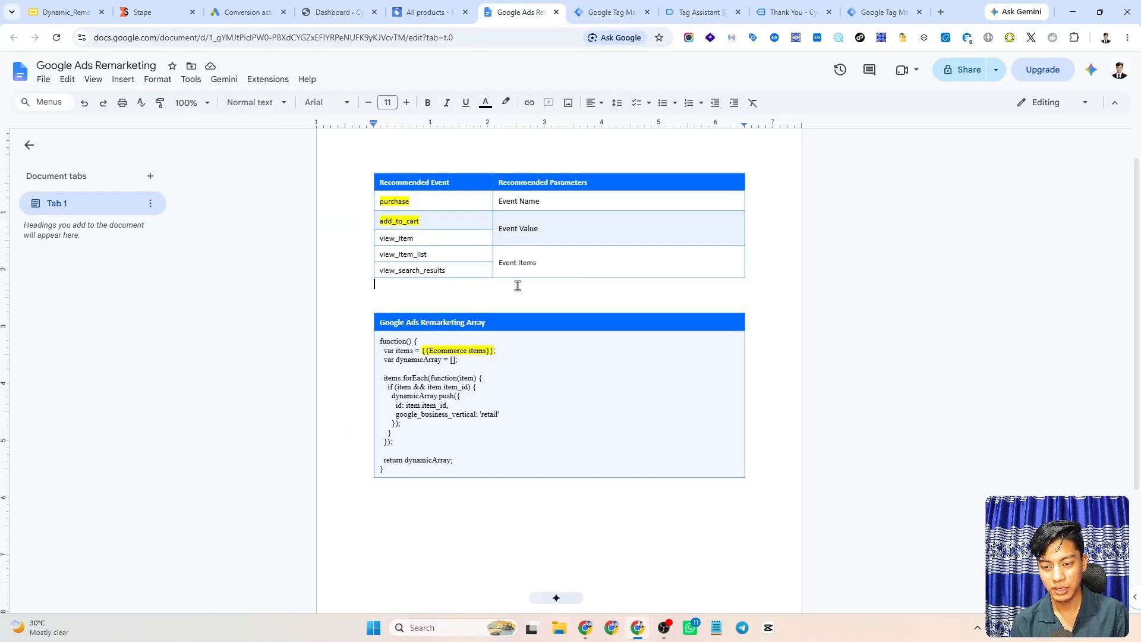
pyautogui.doubleClick(416, 271)
pyautogui.click(418, 287)
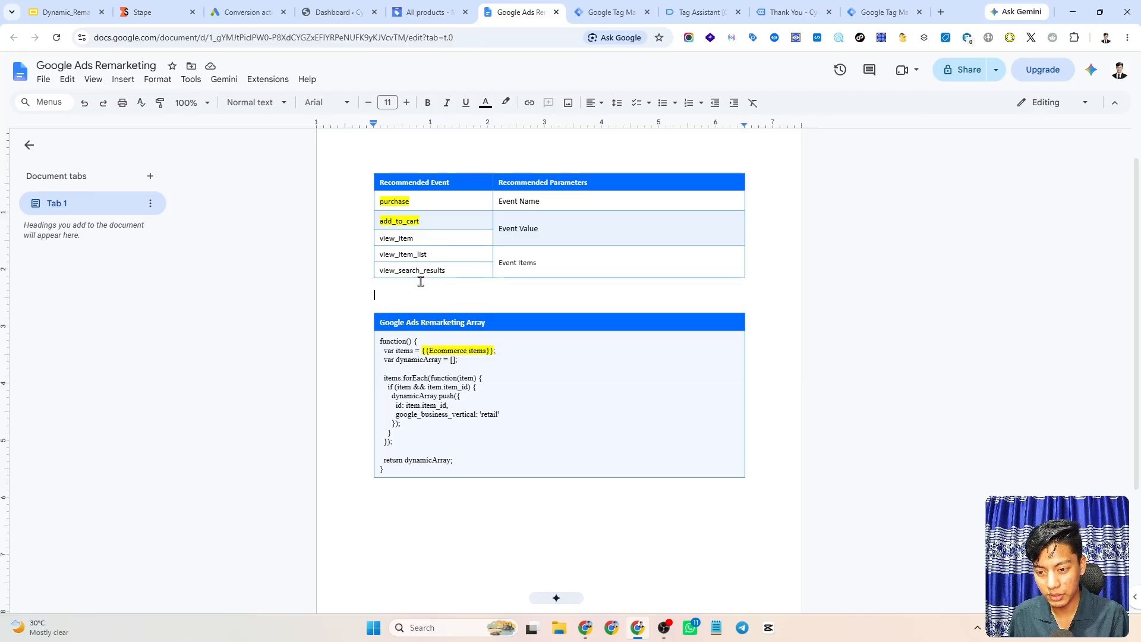
pyautogui.doubleClick(411, 271)
pyautogui.click(409, 292)
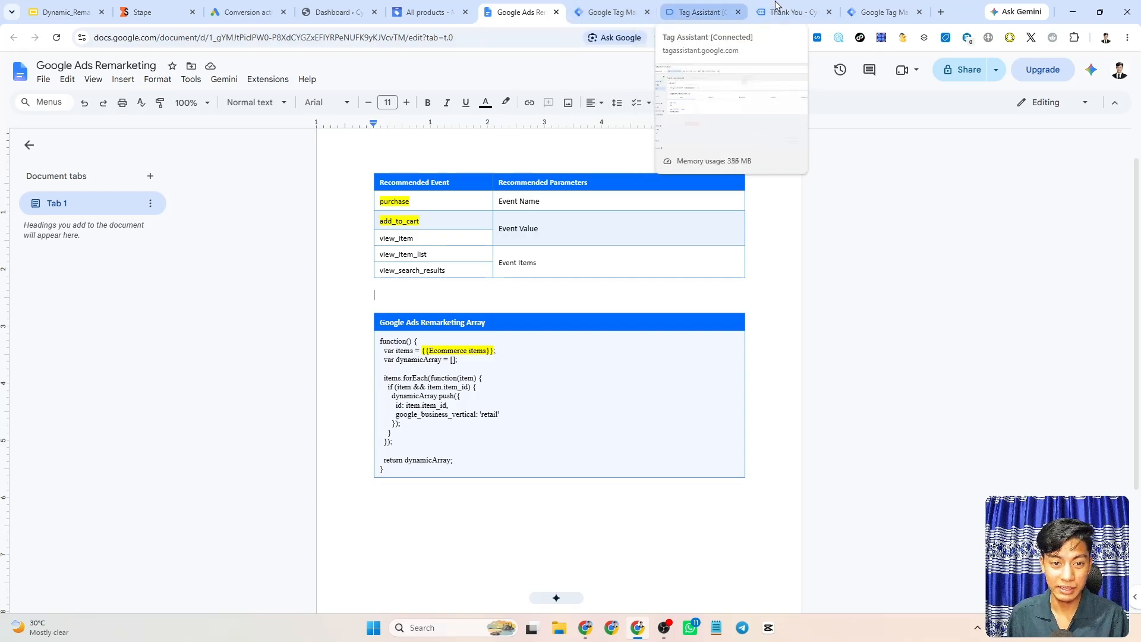
# Copy the product name Bicycle Gloves Blue from the store's shop page and search the site for it from the home page.
pyautogui.click(794, 12)
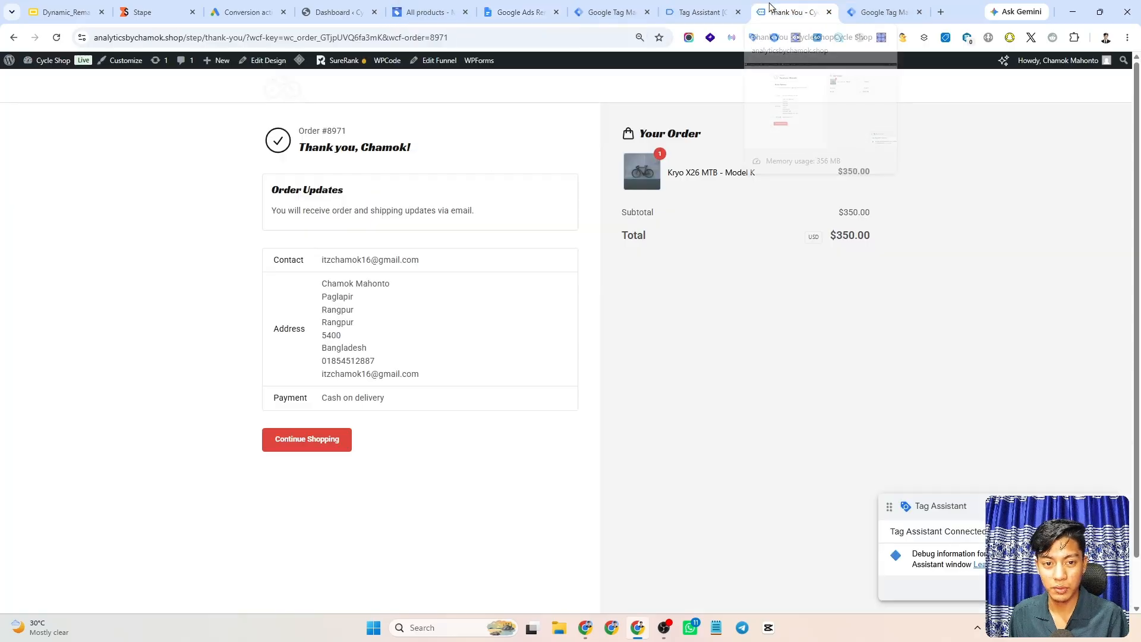
pyautogui.click(316, 441)
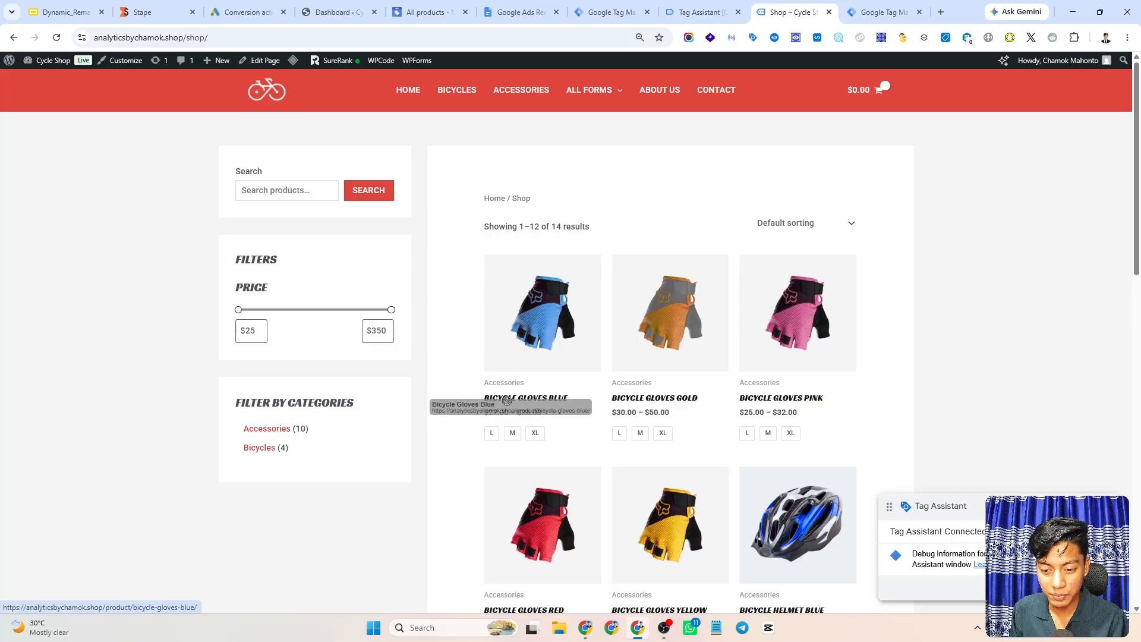
pyautogui.moveTo(474, 403); pyautogui.dragTo(574, 400)
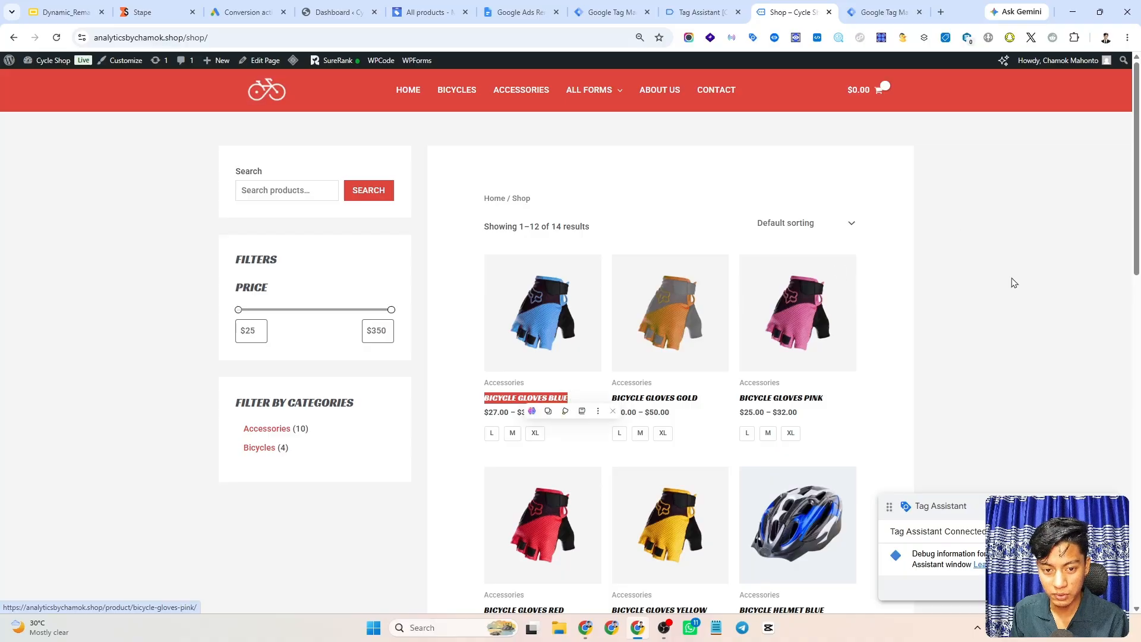
pyautogui.click(274, 96)
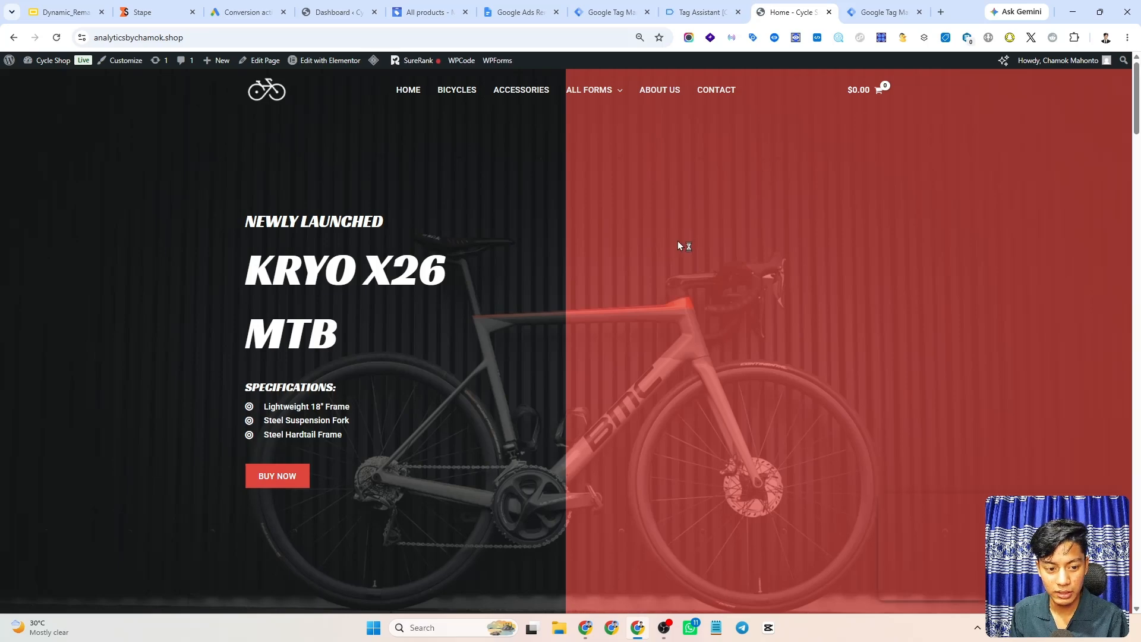
pyautogui.click(1124, 63)
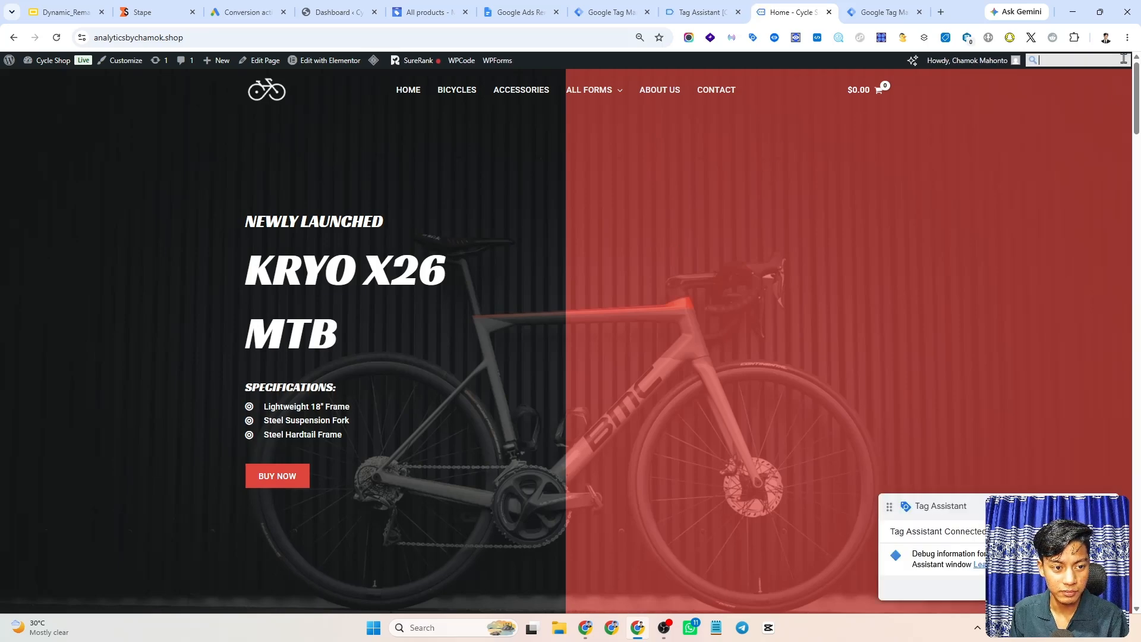
pyautogui.write('Bicycle Gloves Blue')
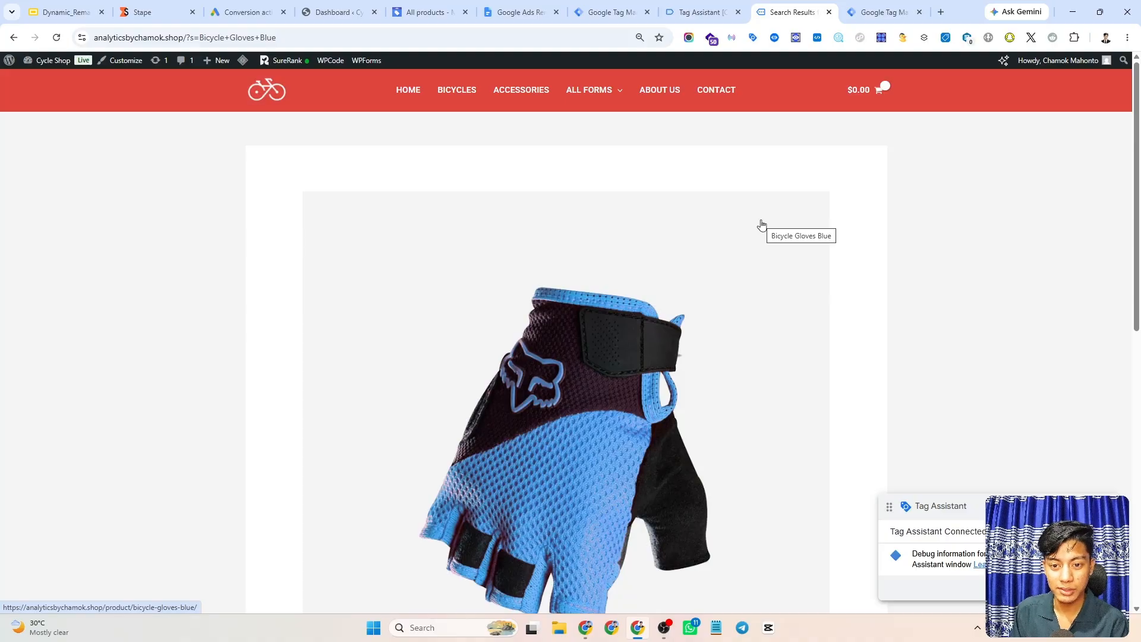
# Examine the search event and its full data layer push in Tag Assistant.
pyautogui.click(701, 11)
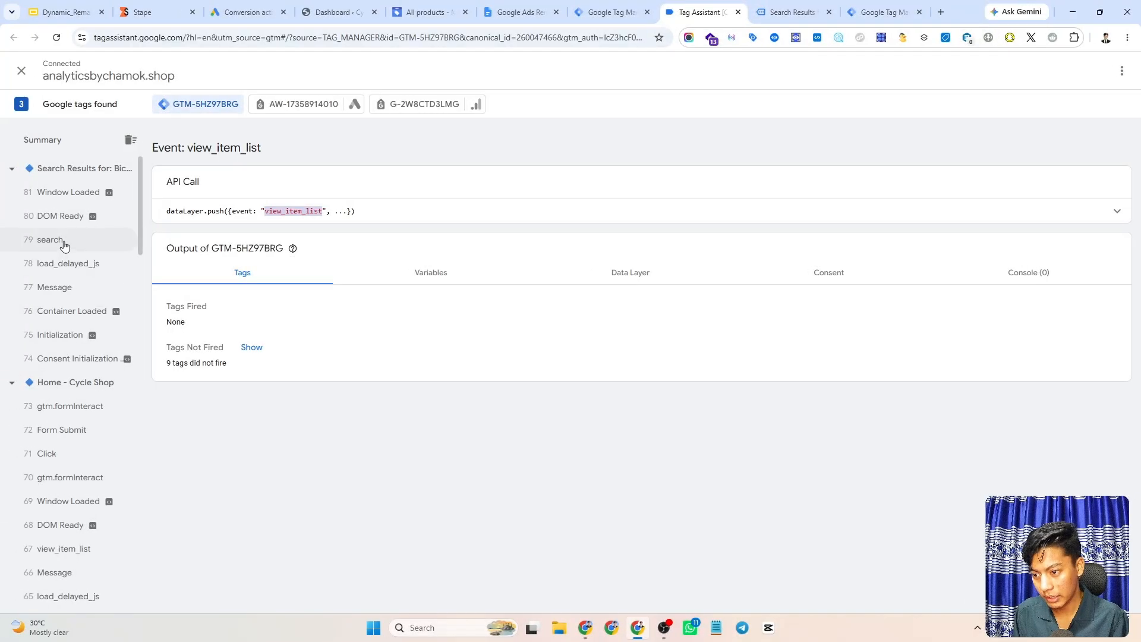
pyautogui.click(64, 244)
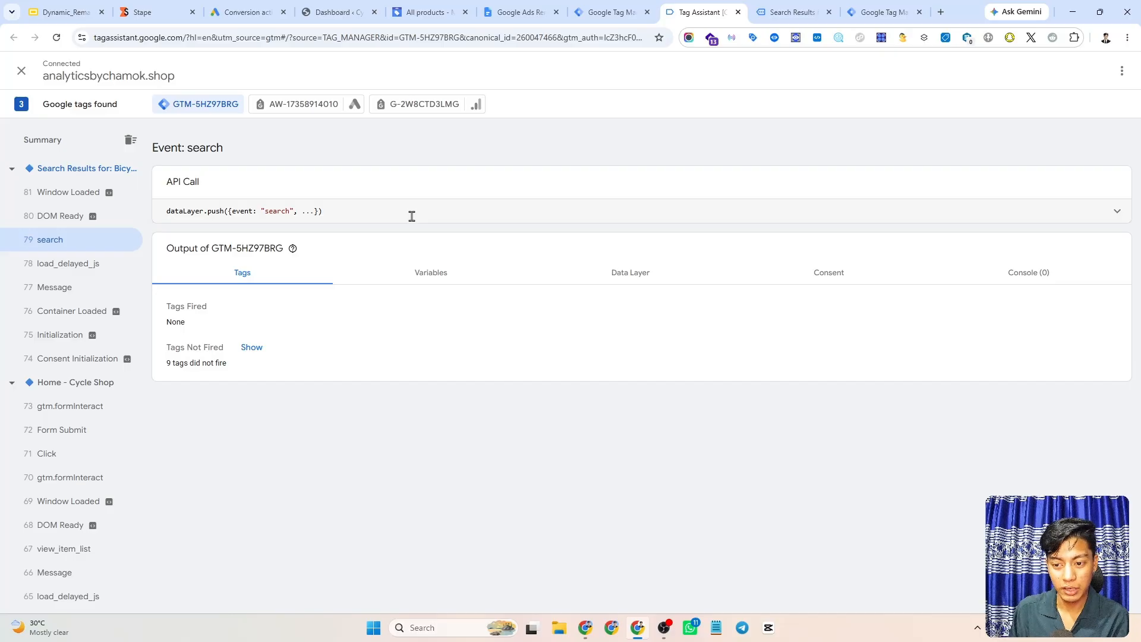
pyautogui.click(439, 210)
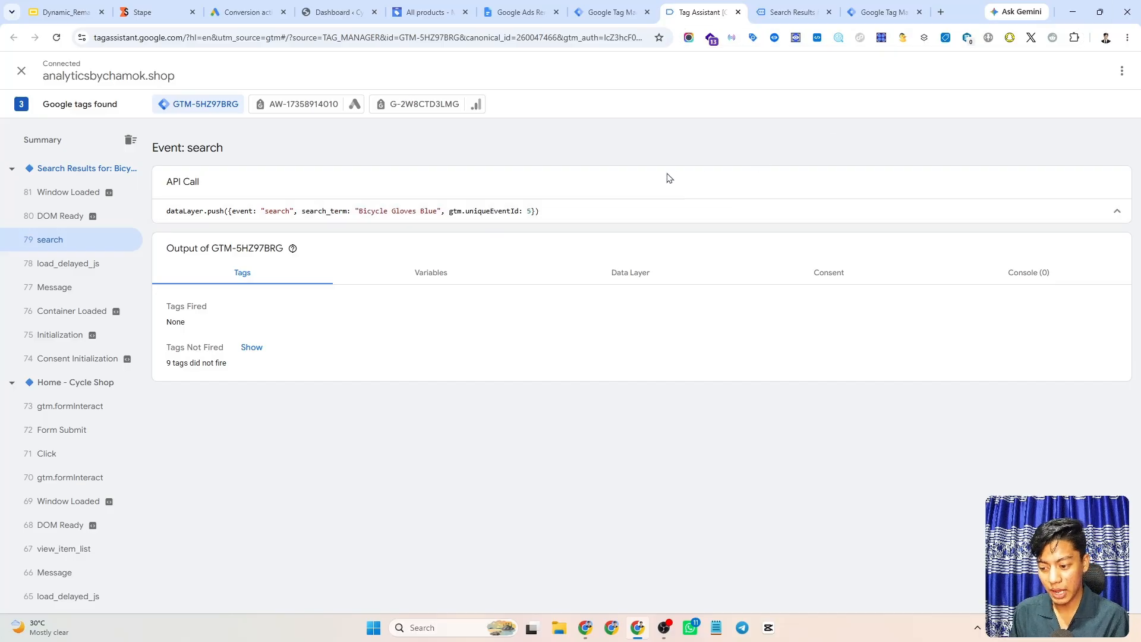
# Duplicate the Google Ads Remarketing - AddToCart Event tag in Tag Manager.
pyautogui.click(605, 8)
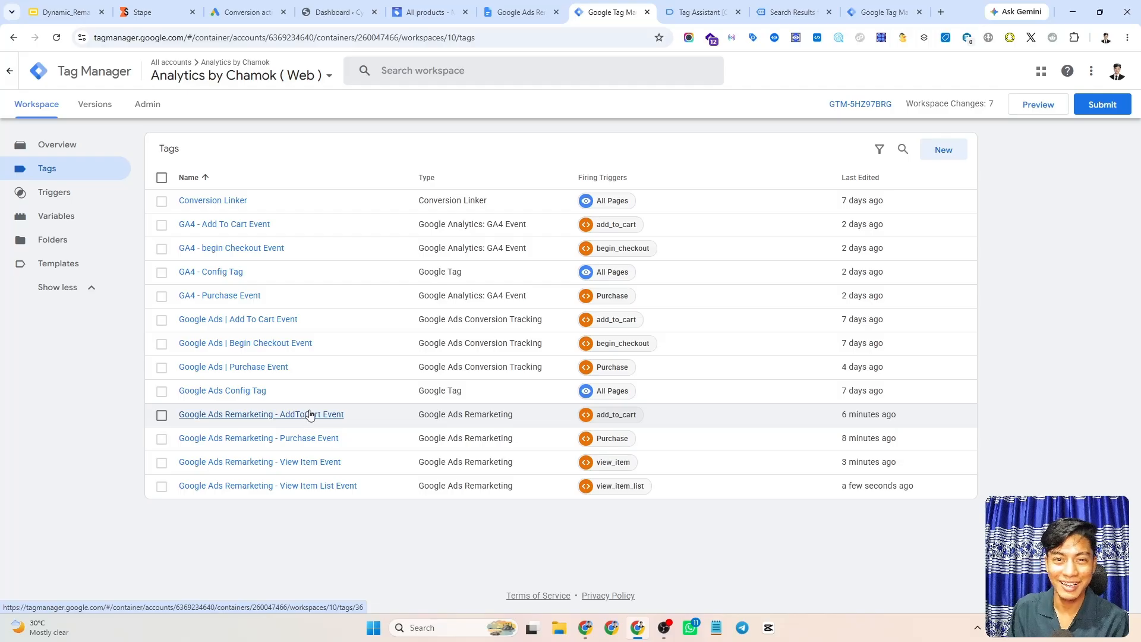
pyautogui.click(324, 419)
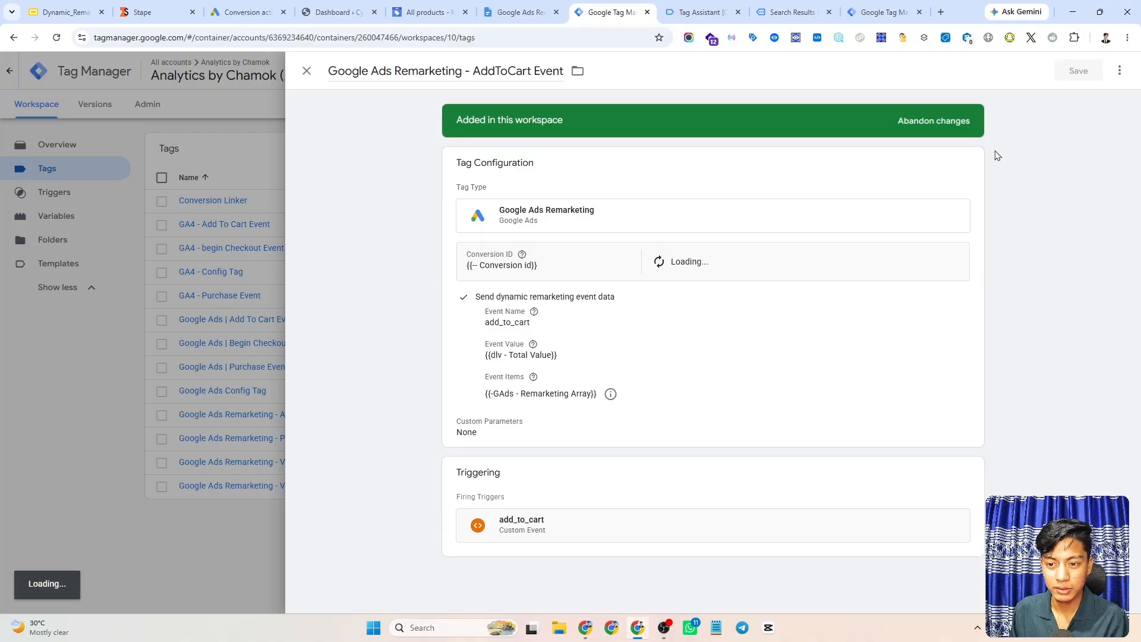
pyautogui.click(1120, 72)
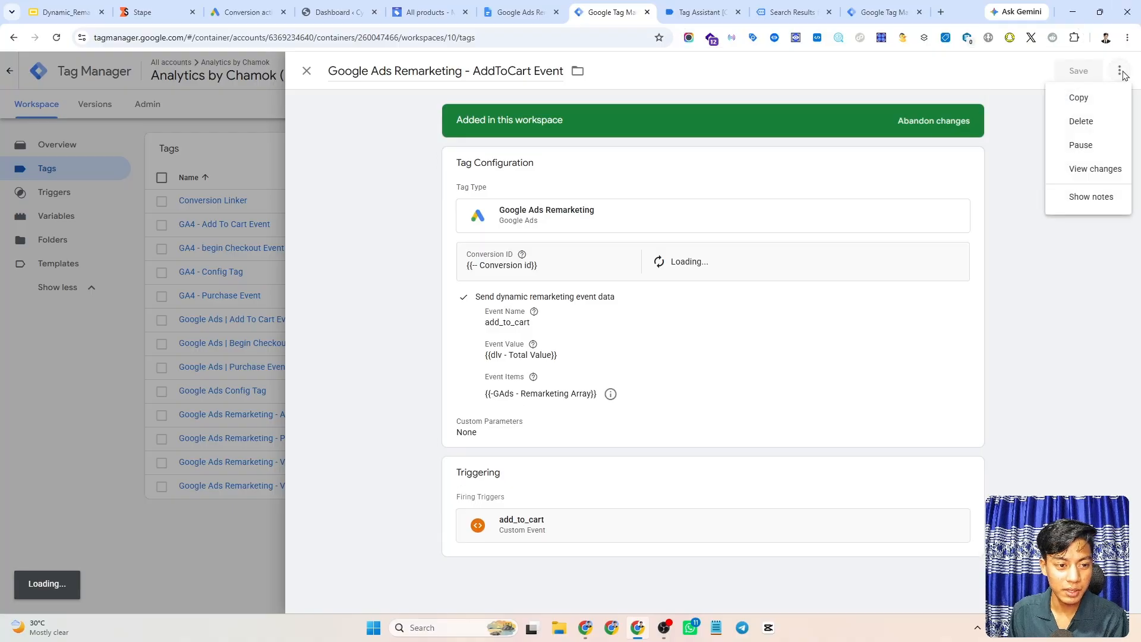
pyautogui.click(1078, 98)
# Rename the copied tag as Google Ads Remarketing - View Search Result Event.
pyautogui.click(370, 72)
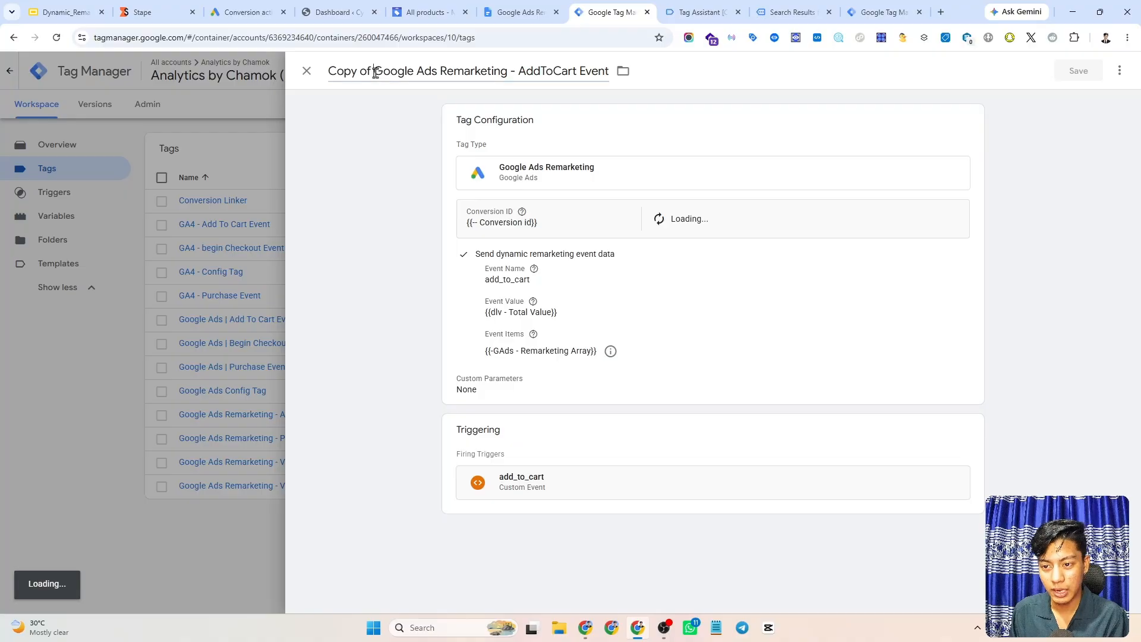
pyautogui.press('BackSpace')
pyautogui.press('BackSpace')
pyautogui.press('BackSpace')
pyautogui.press('BackSpace')
pyautogui.press('BackSpace')
pyautogui.press('BackSpace')
pyautogui.press('BackSpace')
pyautogui.press('BackSpace')
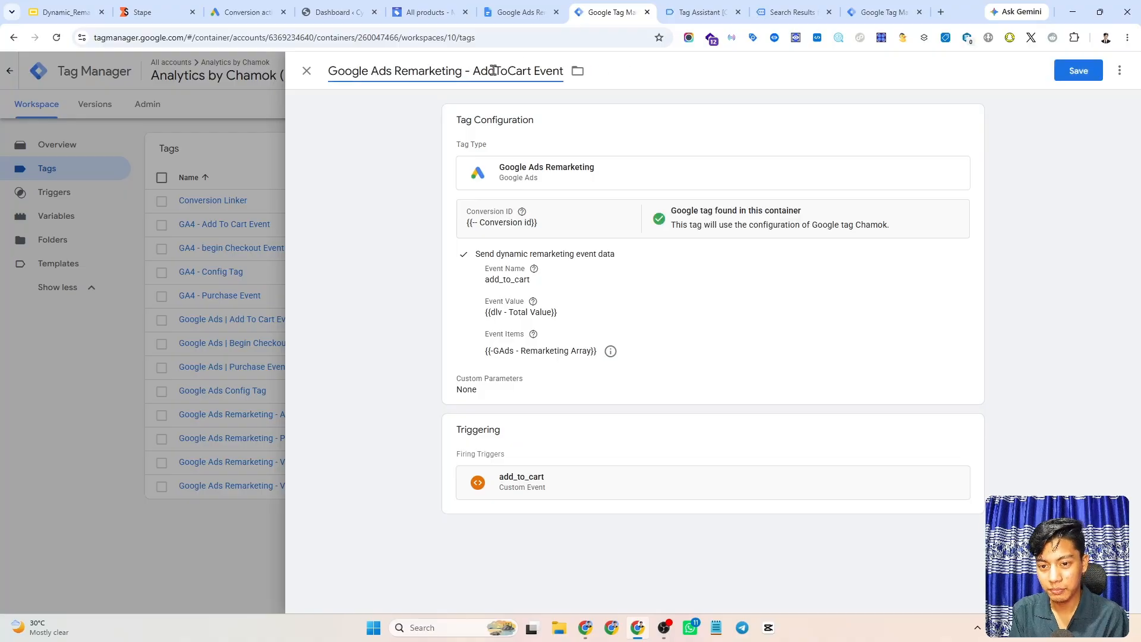
pyautogui.moveTo(474, 72); pyautogui.dragTo(535, 71)
pyautogui.write('Vier')
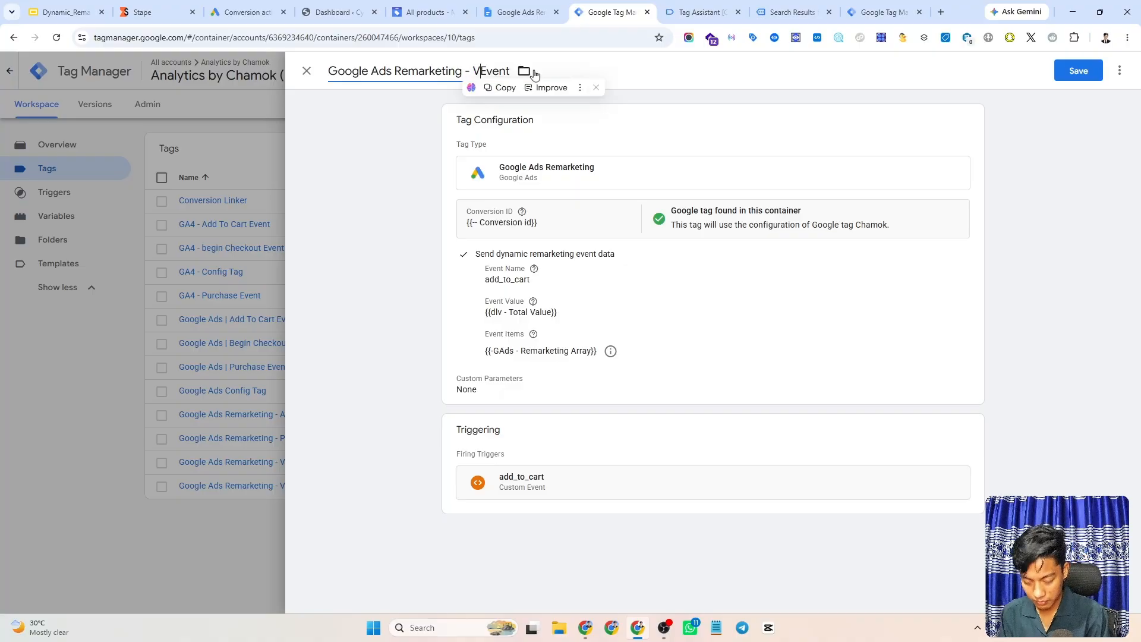
pyautogui.press('BackSpace')
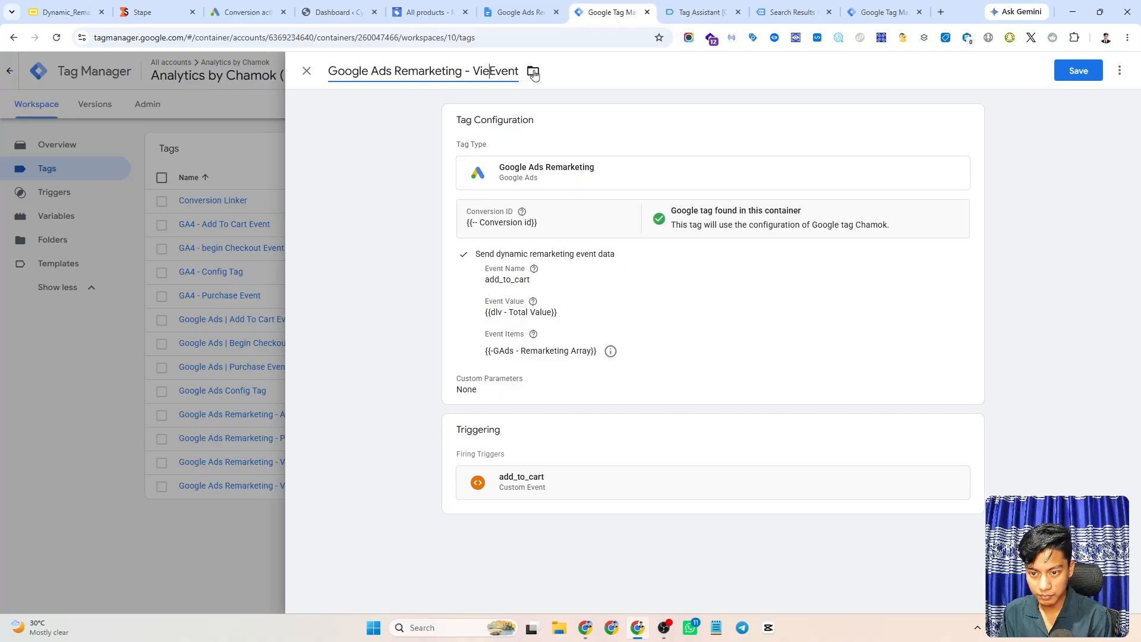
pyautogui.write('w ')
pyautogui.write('Search ')
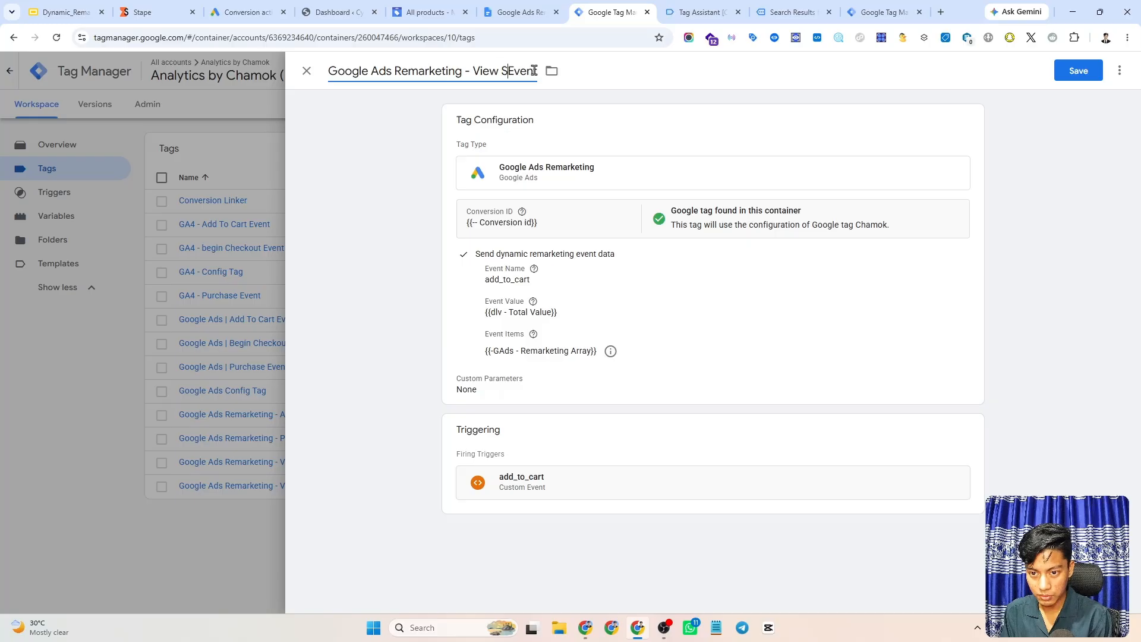
pyautogui.write('Result')
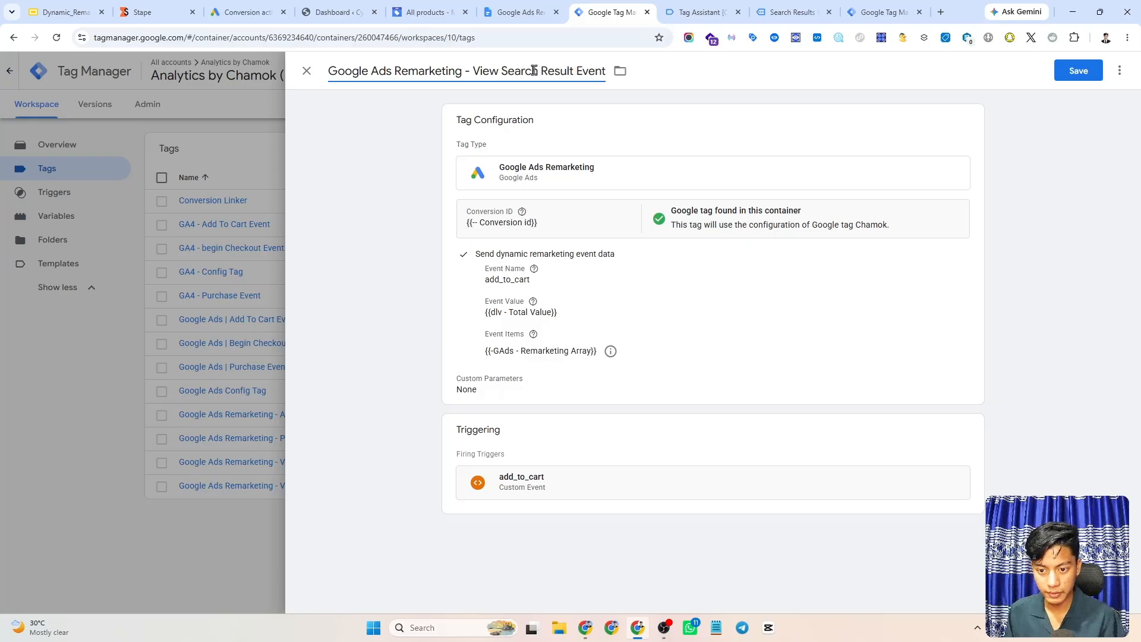
# Open the copied tag's configuration and its dynamic remarketing event name for editing.
pyautogui.click(588, 341)
pyautogui.click(543, 366)
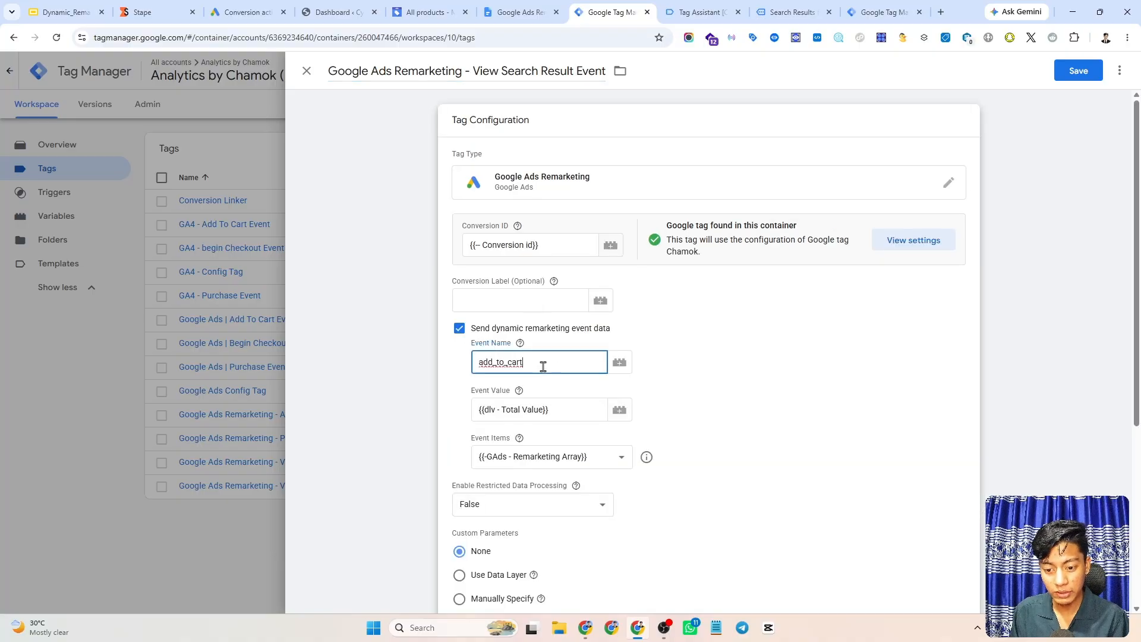
# Copy view_search_results from the recommended events table in the Google Ads Remarketing document and set it as the tag's event name.
pyautogui.scroll(-1, 543, 367)
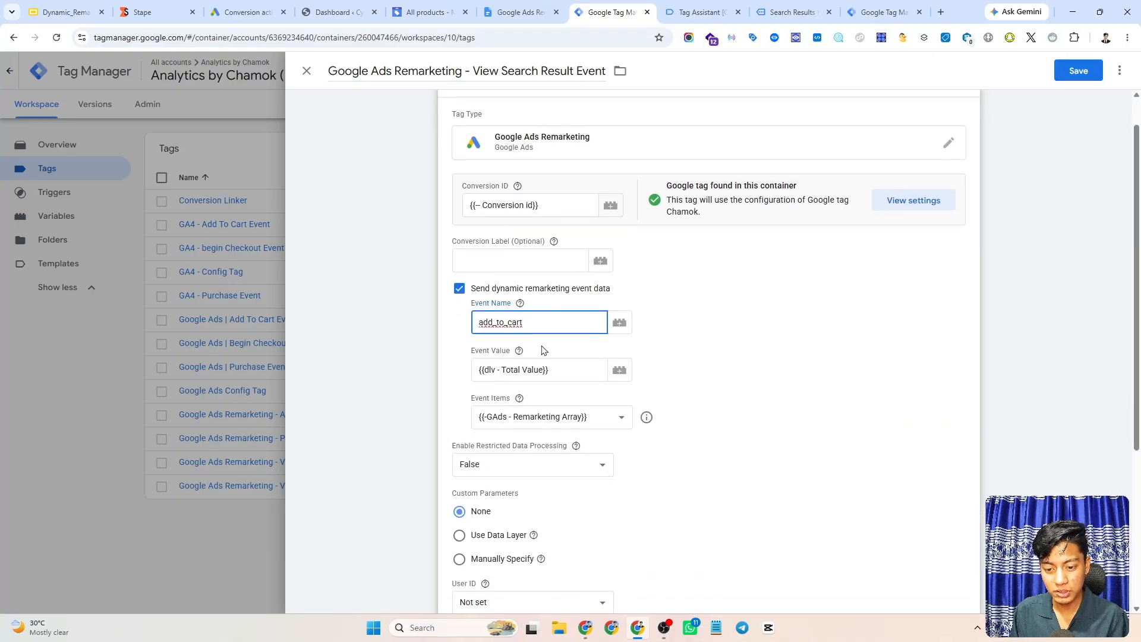
pyautogui.click(498, 12)
pyautogui.scroll(-2, 503, 290)
pyautogui.scroll(1, 464, 267)
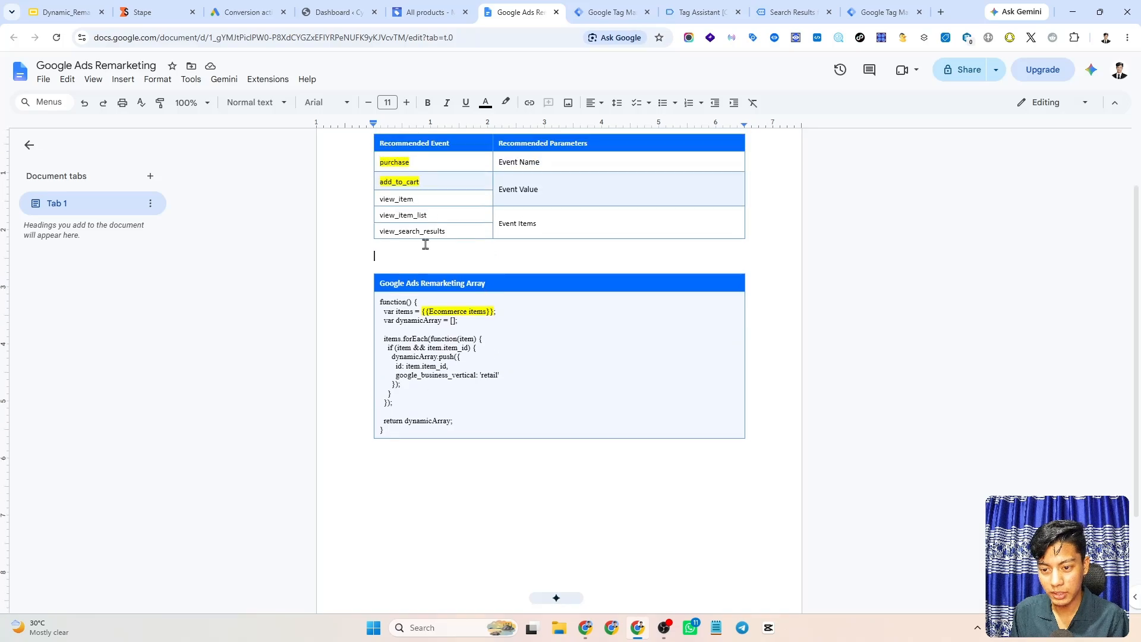
pyautogui.doubleClick(406, 231)
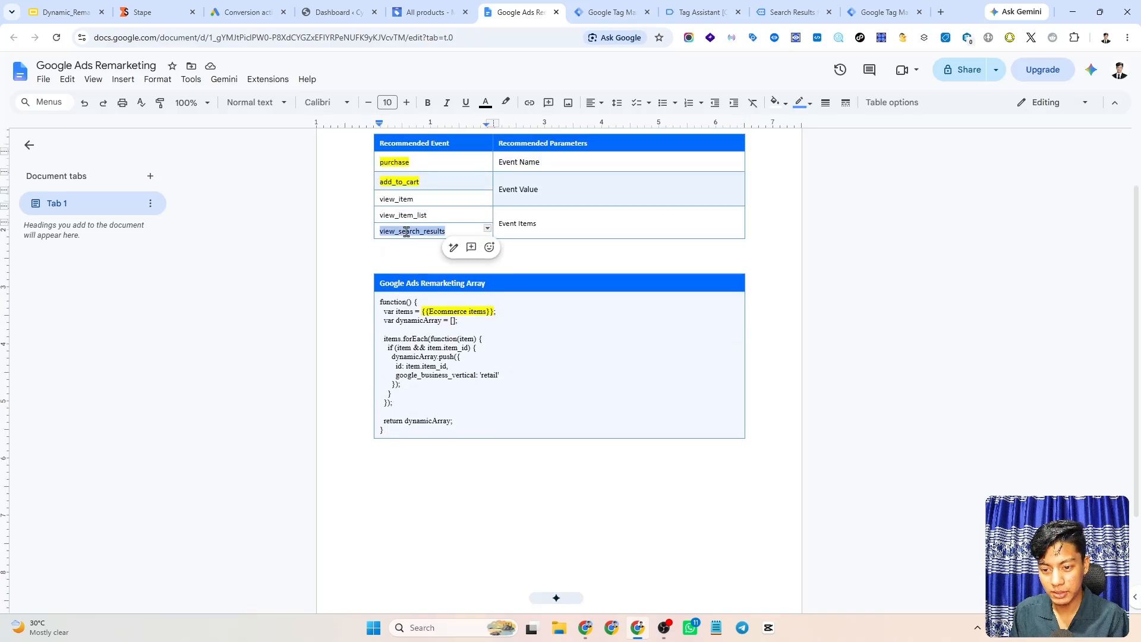
pyautogui.click(612, 12)
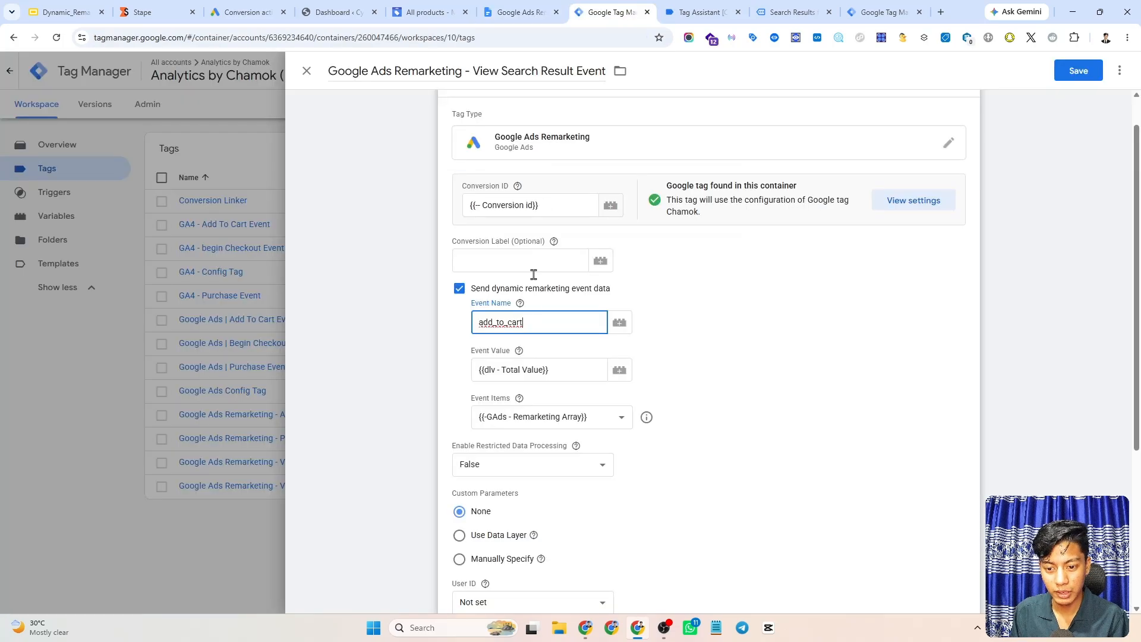
pyautogui.doubleClick(528, 314)
pyautogui.hotkey('ctrl', 'v')
# Remove the add_to_cart firing trigger from the View Search Result Event tag.
pyautogui.scroll(-4, 683, 286)
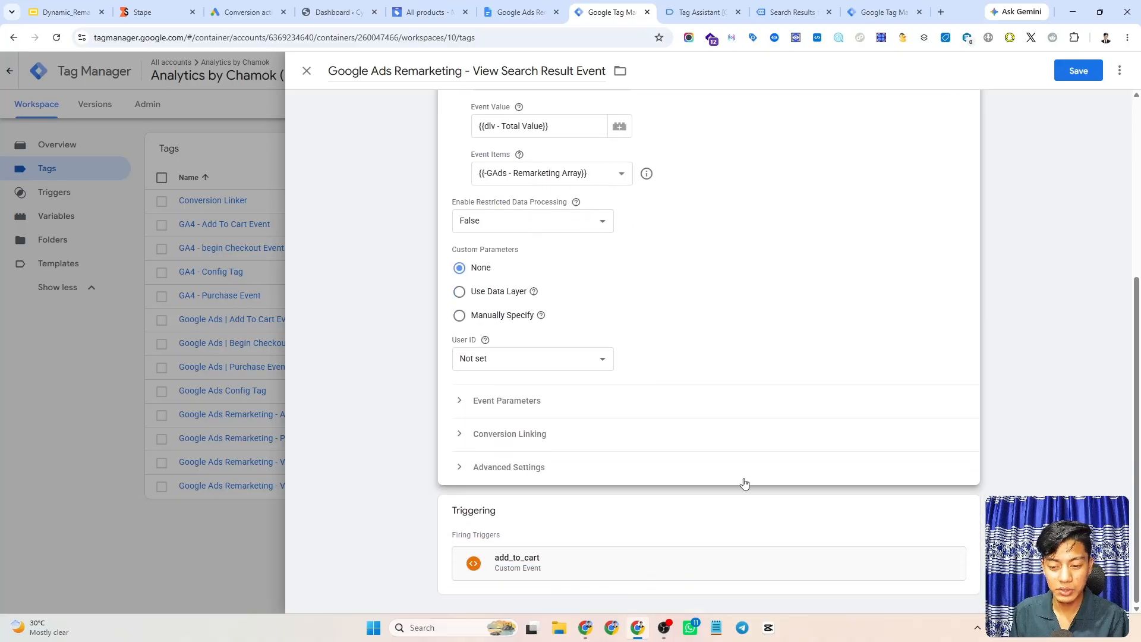
pyautogui.click(726, 519)
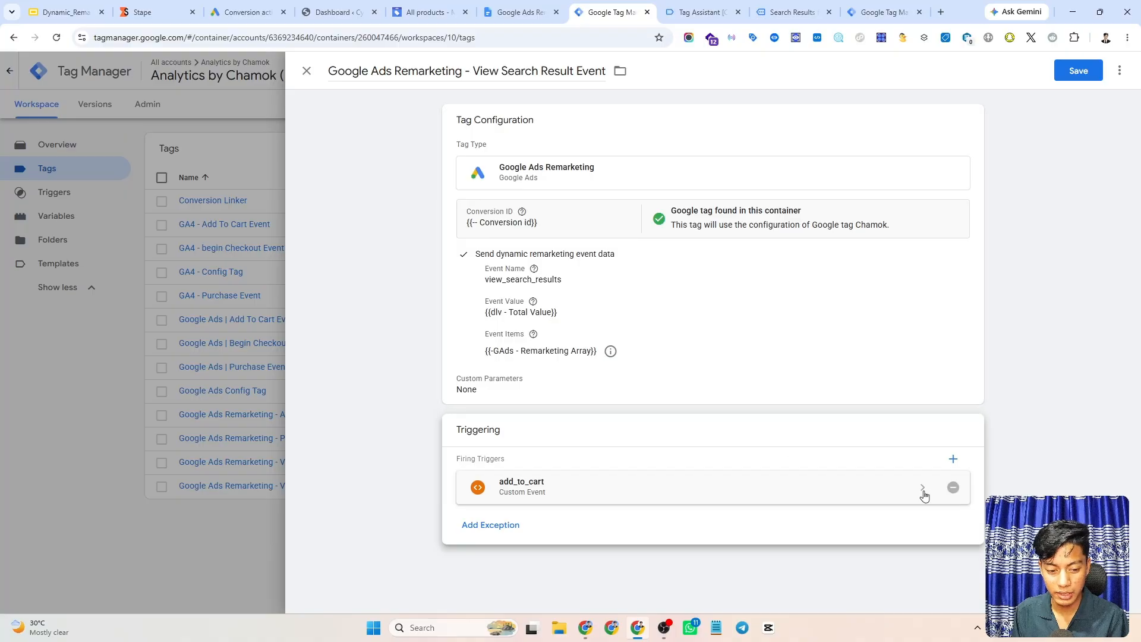
pyautogui.click(953, 489)
# Create a new trigger of type Custom Event for the View Search Result Event tag.
pyautogui.click(713, 494)
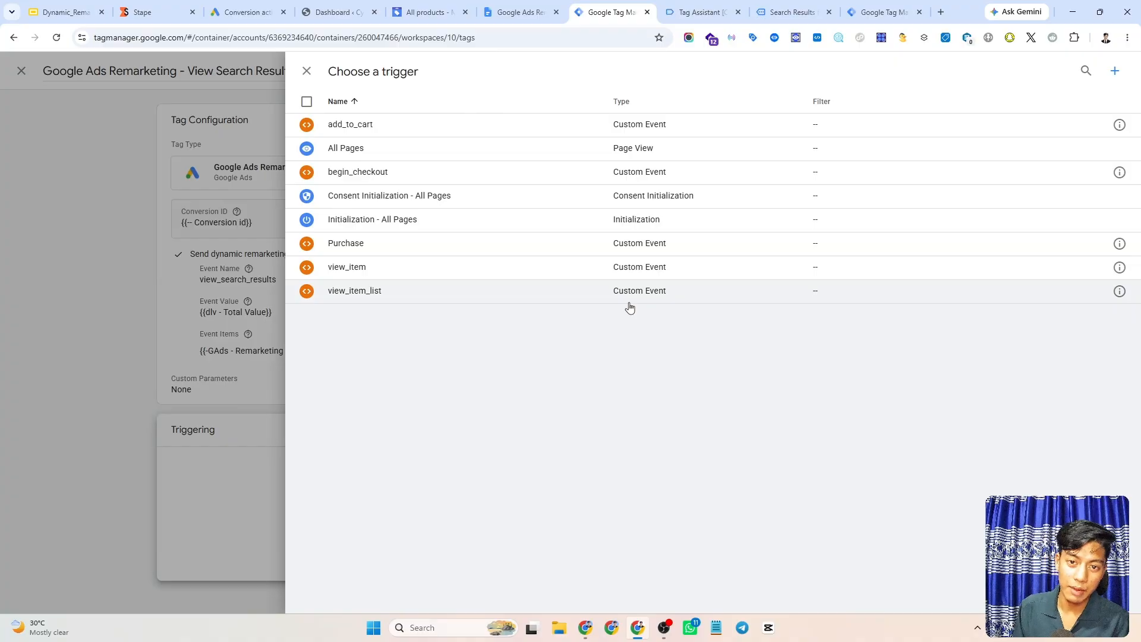
pyautogui.click(1115, 73)
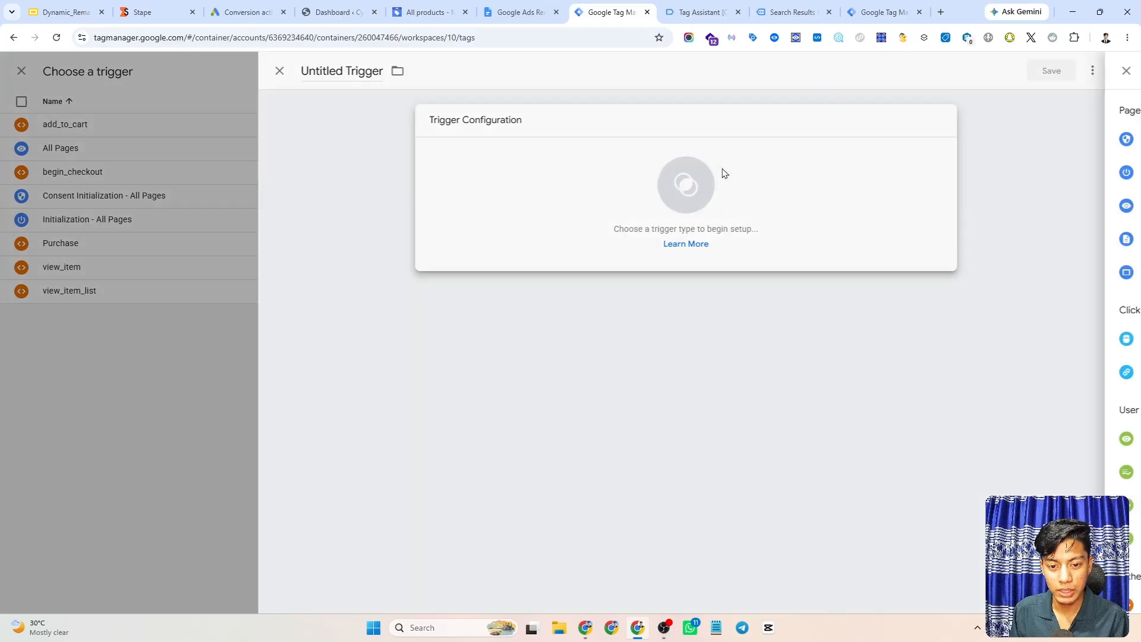
pyautogui.scroll(-3, 896, 295)
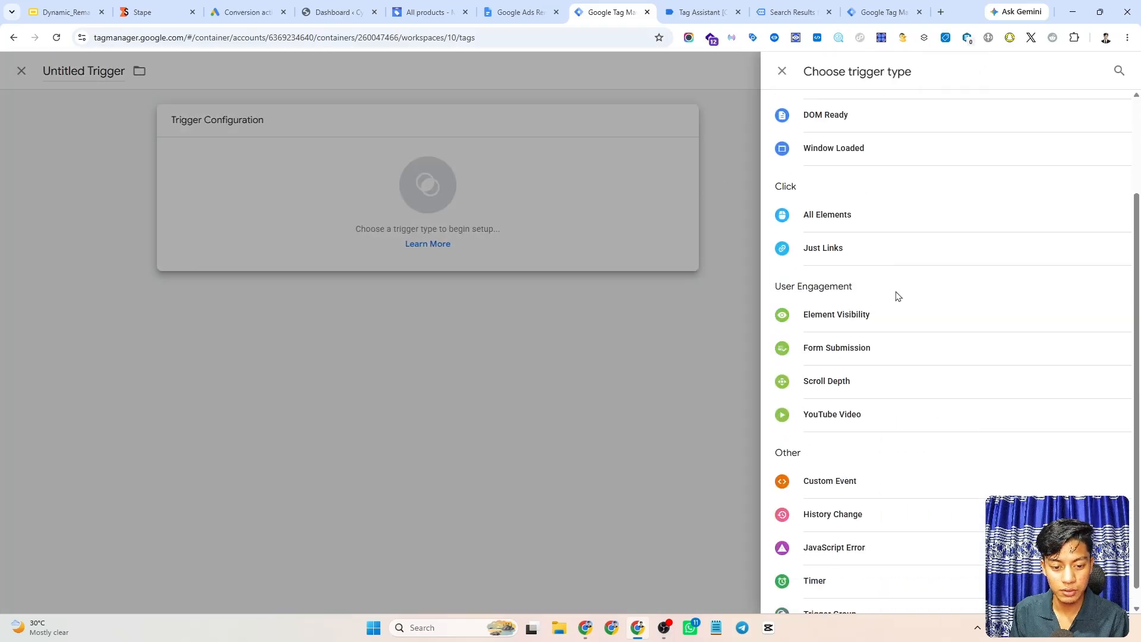
pyautogui.click(856, 470)
# Copy the event name search from the search event's API call in Tag Assistant and set it as the trigger's event name.
pyautogui.click(511, 239)
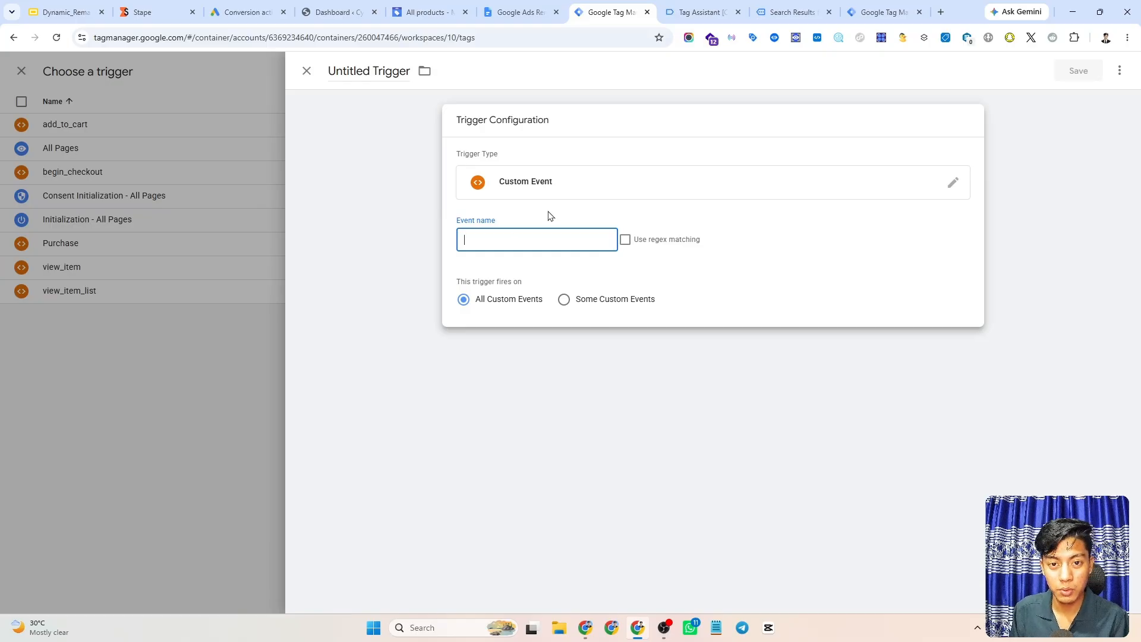
pyautogui.click(704, 12)
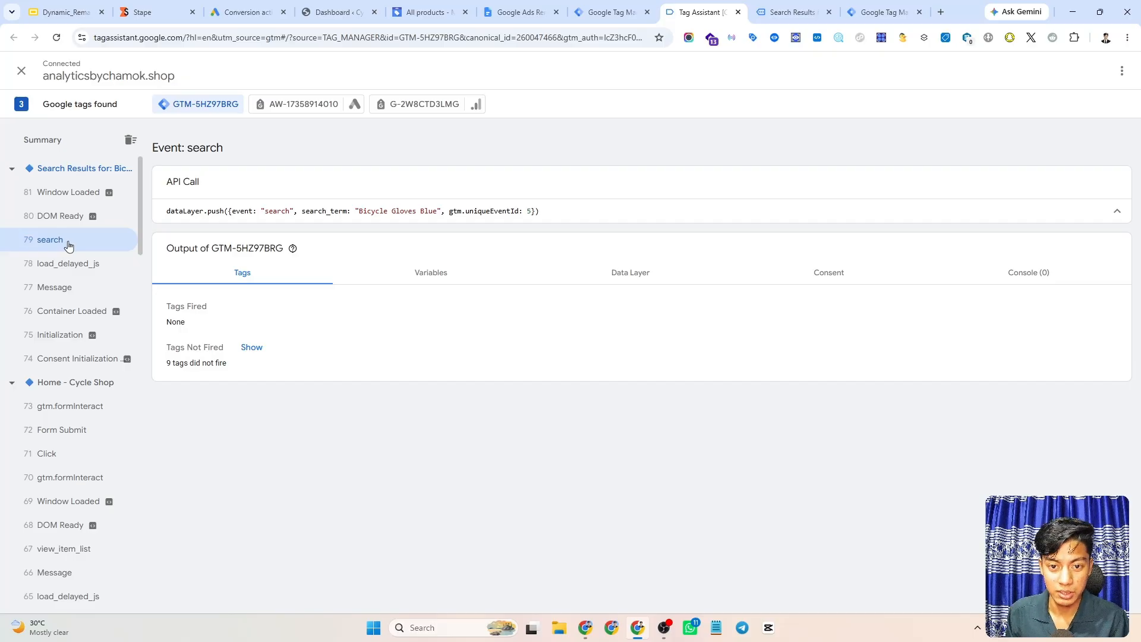
pyautogui.doubleClick(276, 212)
pyautogui.hotkey('ctrl', 'c')
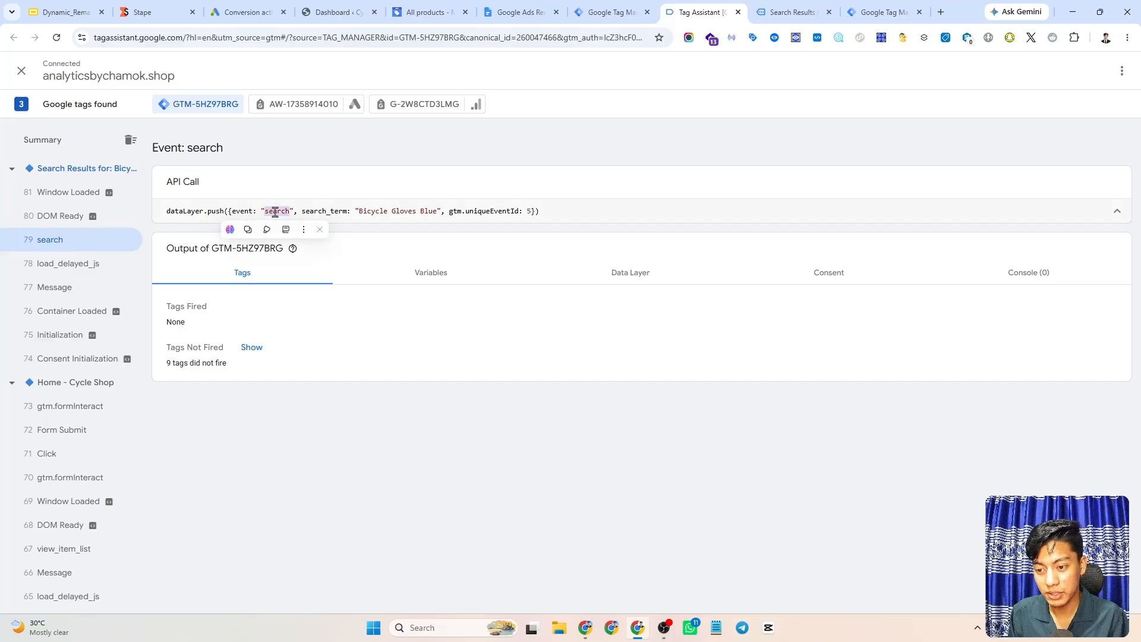
pyautogui.click(607, 12)
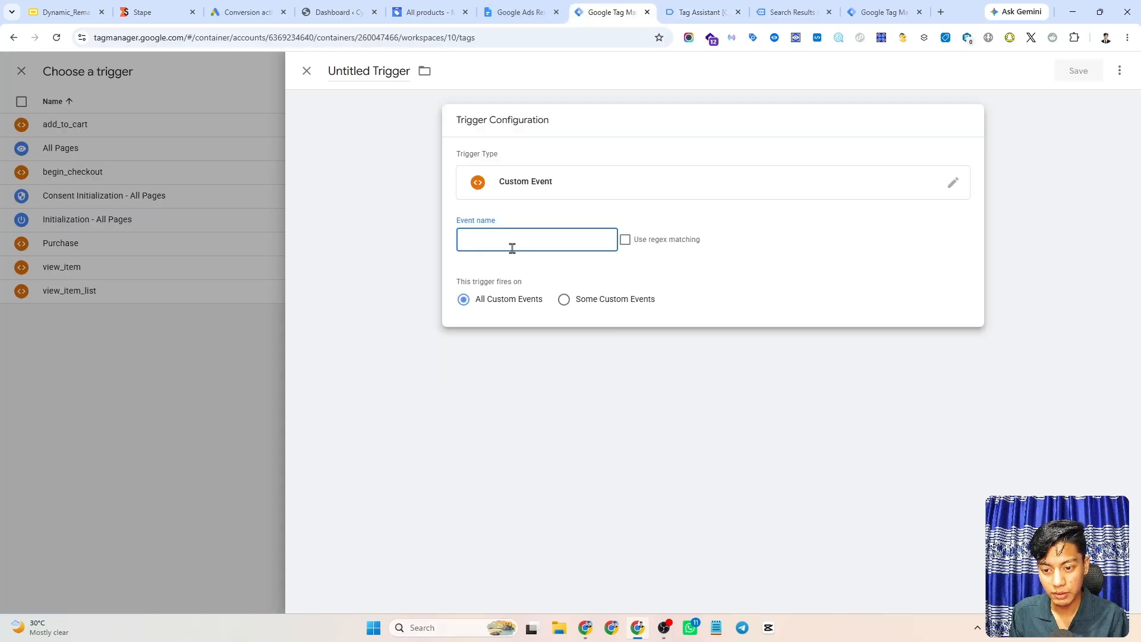
pyautogui.hotkey('ctrl', 'v')
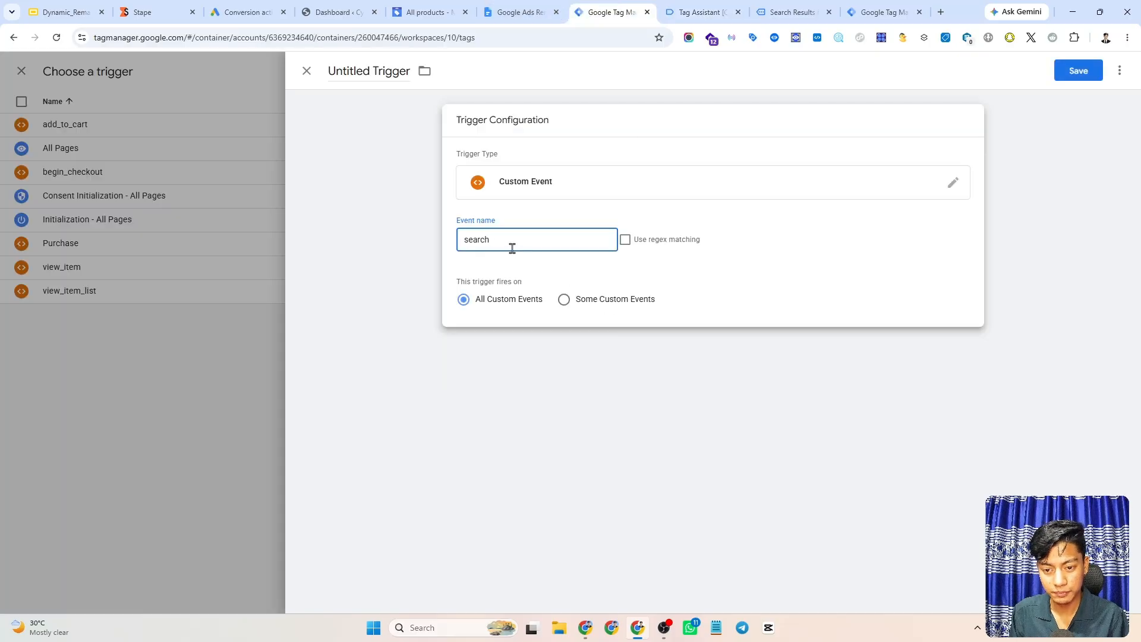
# Name the trigger search, then save both the trigger and the View Search Result Event tag.
pyautogui.click(374, 71)
pyautogui.hotkey('ctrl', 'v')
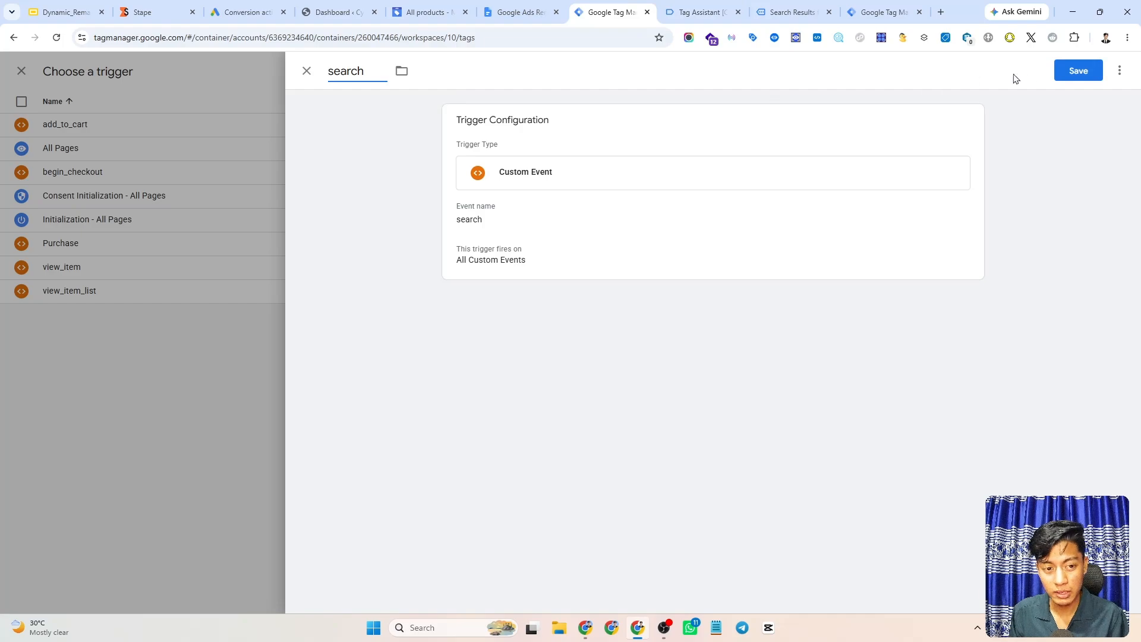
pyautogui.click(1065, 72)
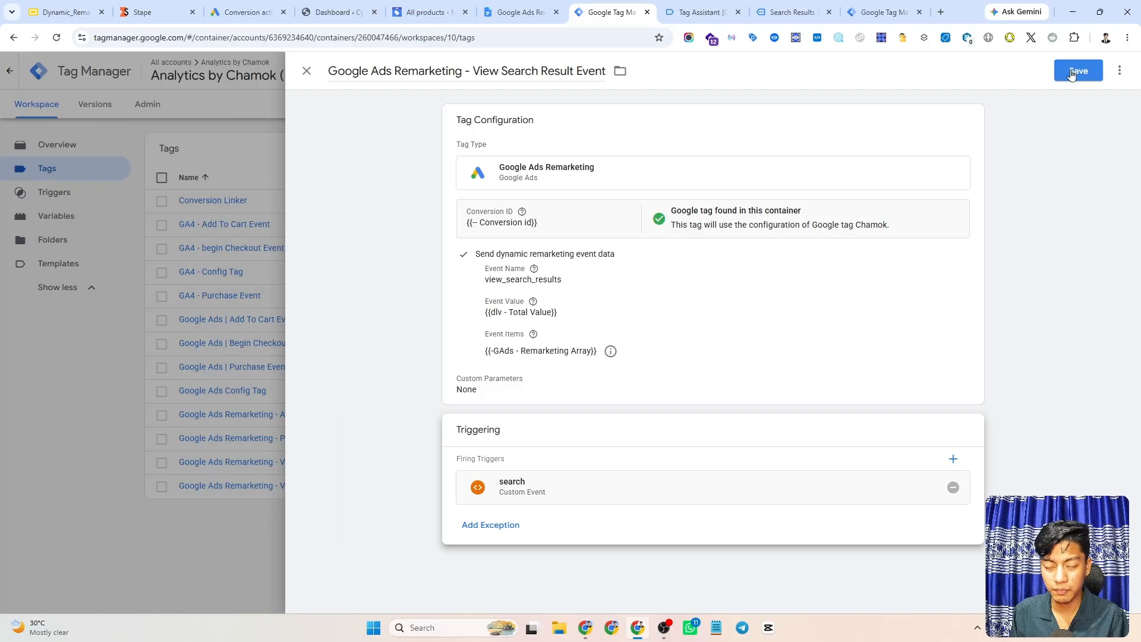
pyautogui.click(1071, 72)
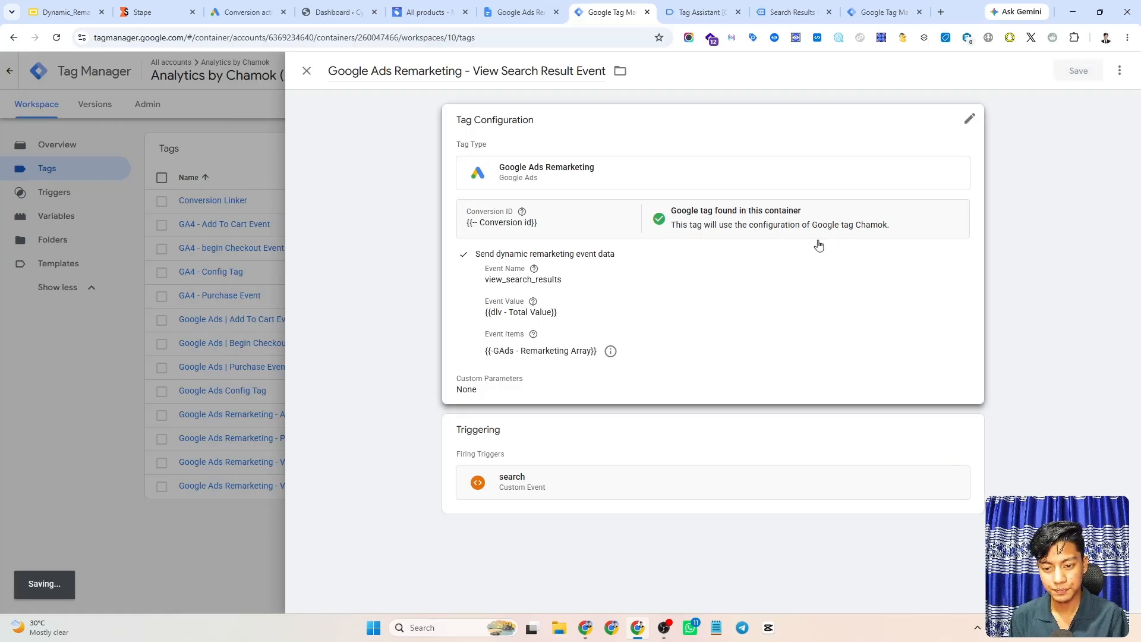
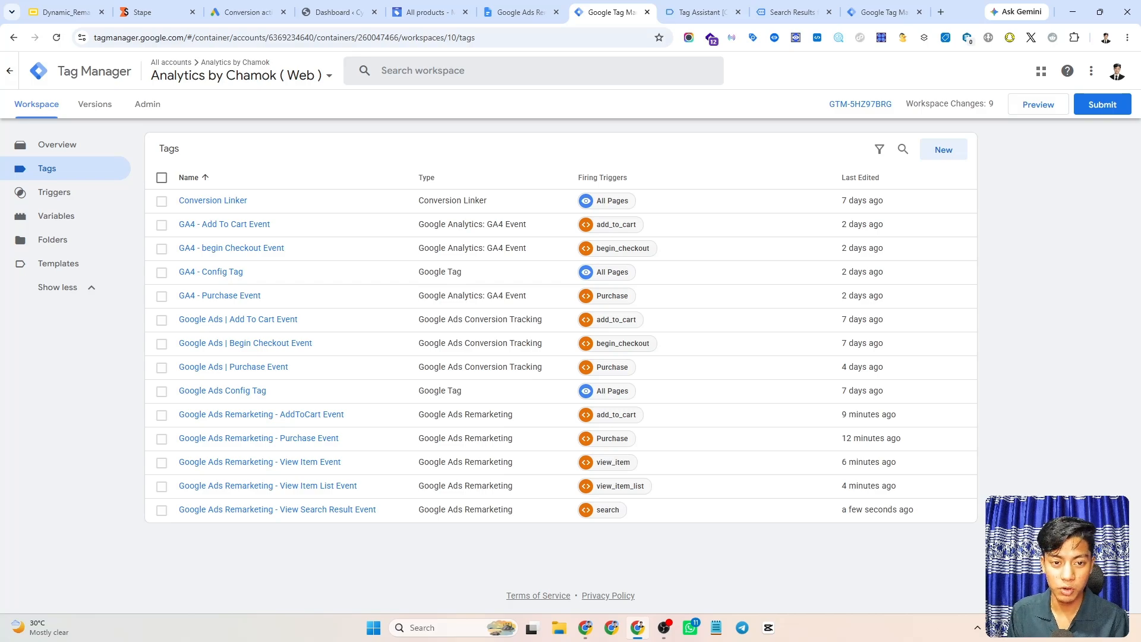
# Switch to the server container in Tag Manager and create a new tag of type Google Ads Remarketing.
pyautogui.click(878, 7)
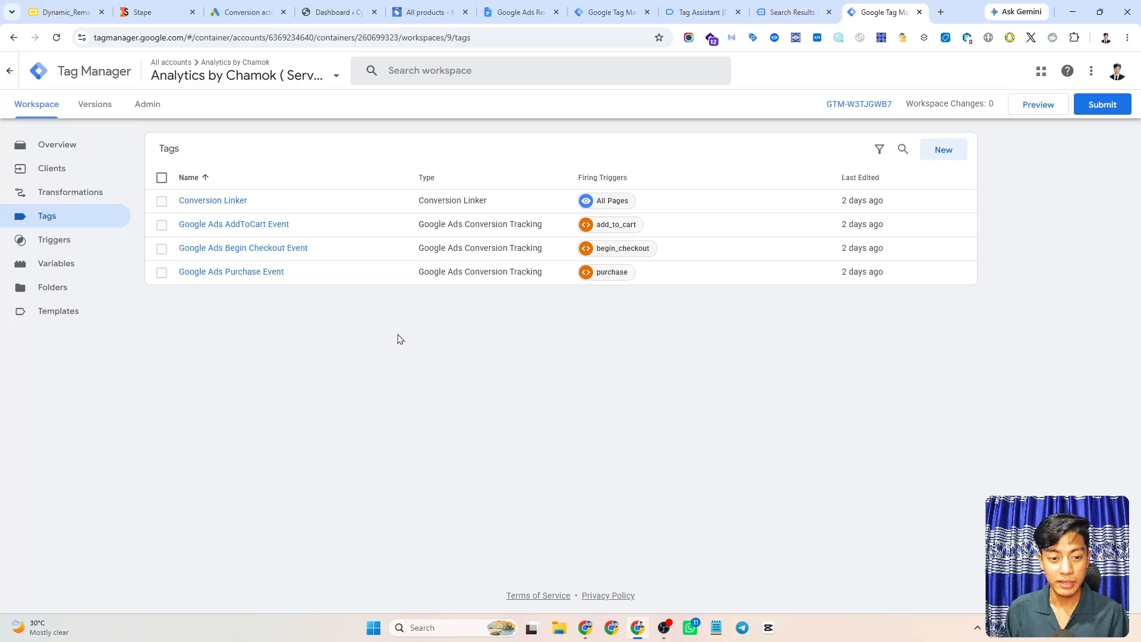
pyautogui.click(945, 153)
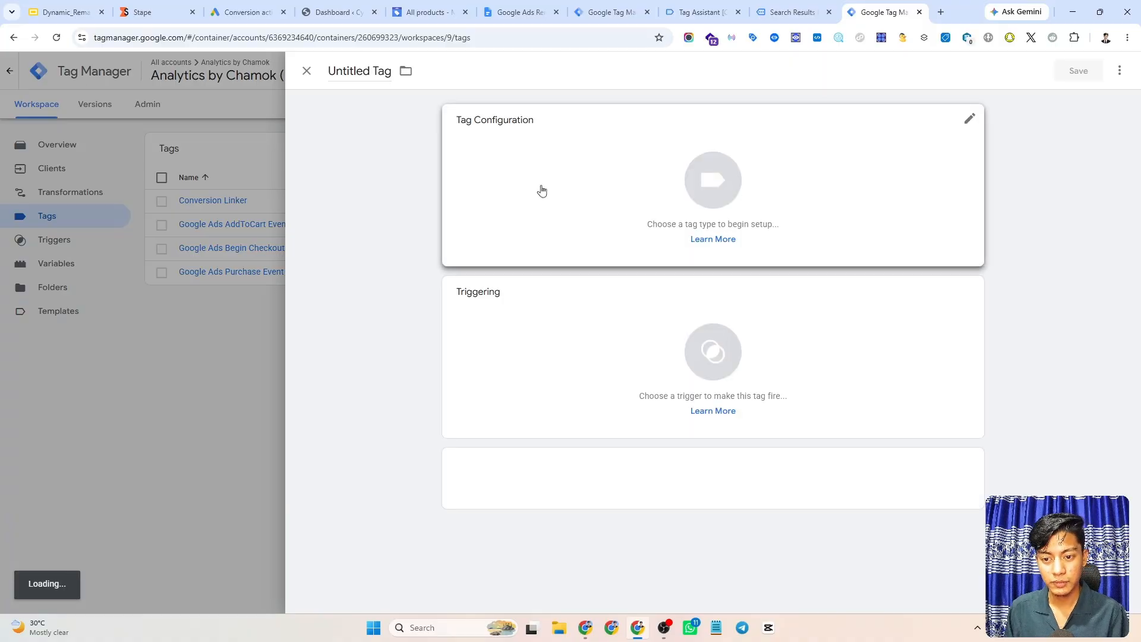
pyautogui.click(754, 179)
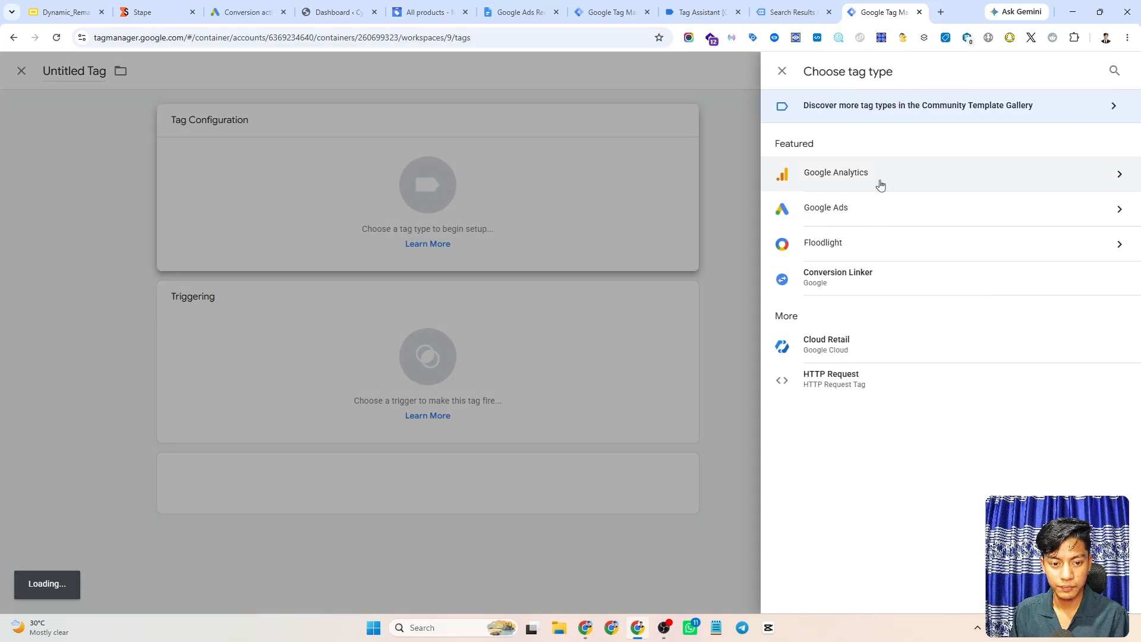
pyautogui.click(927, 207)
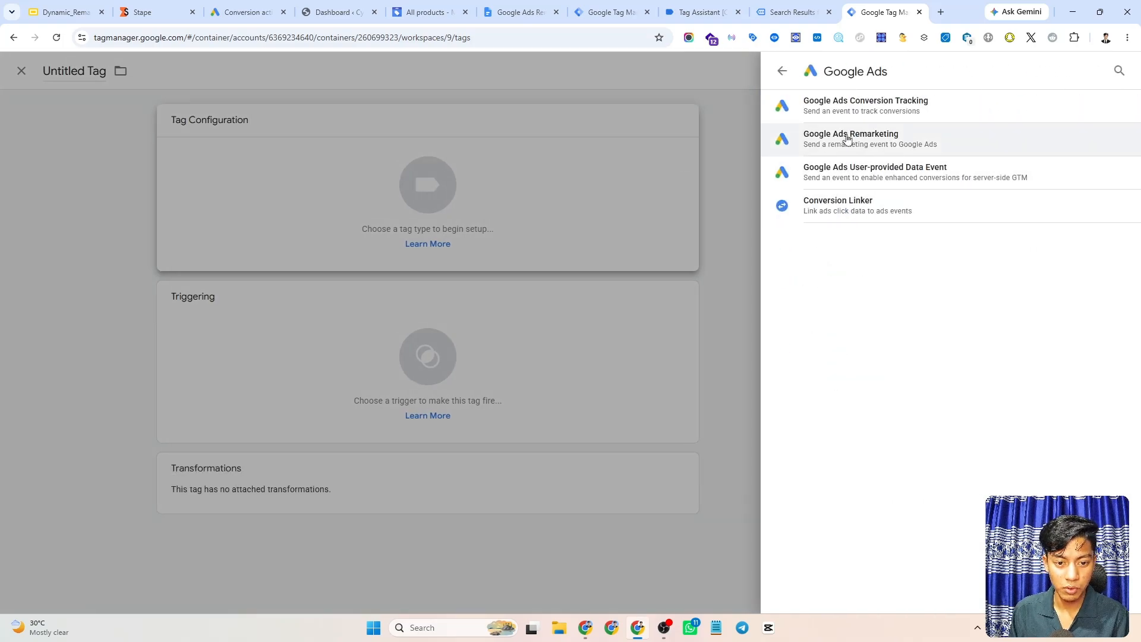
pyautogui.click(845, 139)
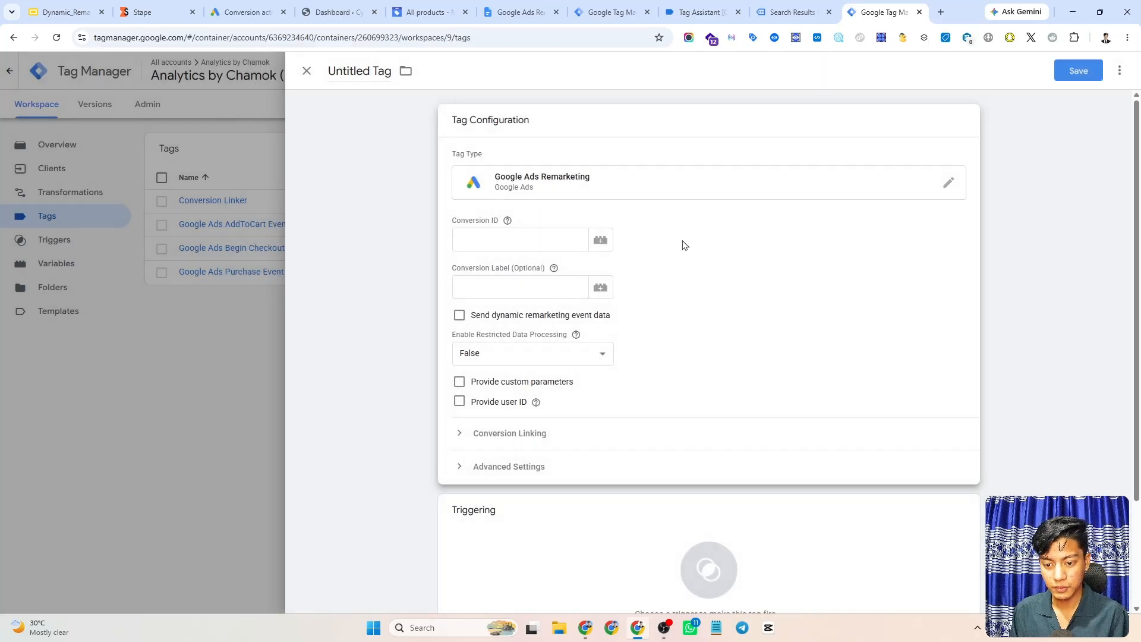
# Set the new remarketing tag's Conversion ID to the {{Conversion id}} variable.
pyautogui.scroll(-1, 654, 232)
pyautogui.click(510, 164)
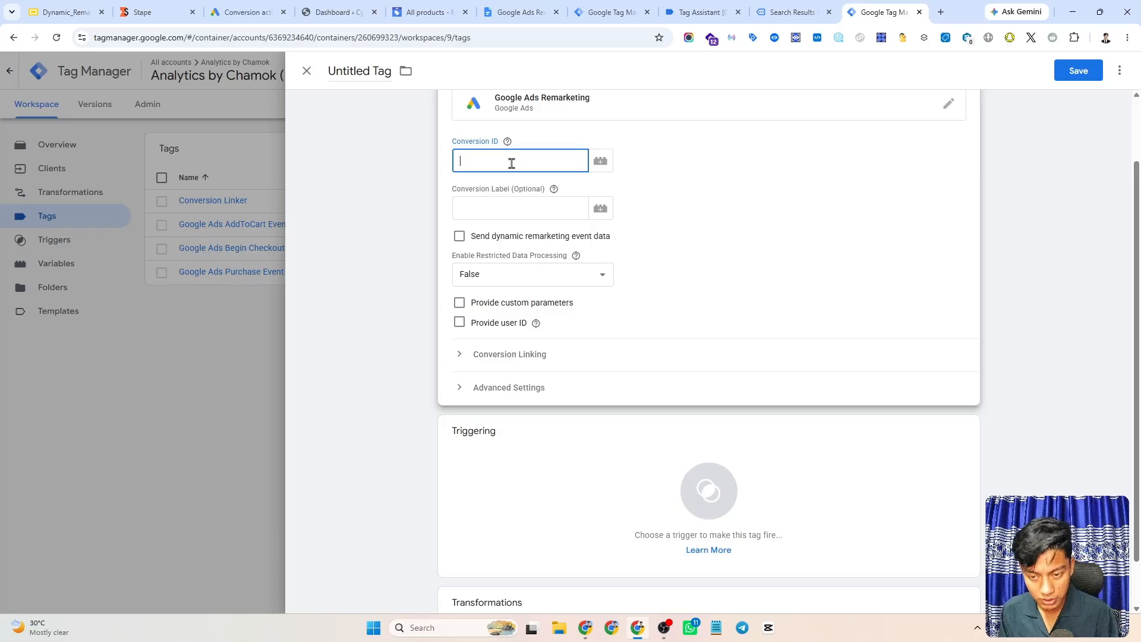
pyautogui.write('{{')
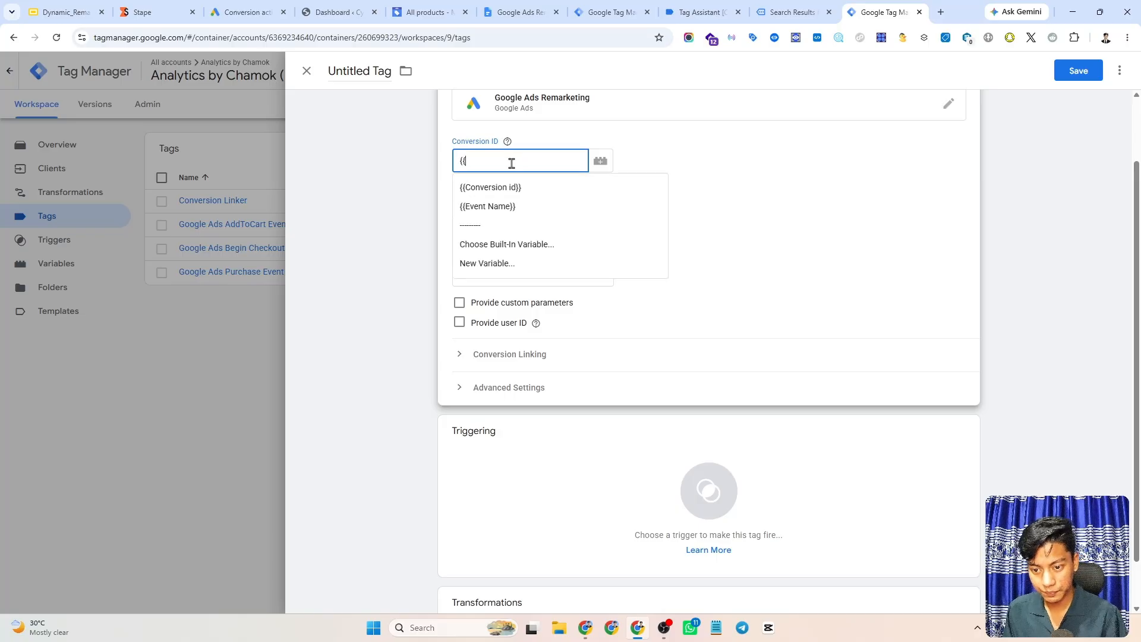
pyautogui.click(516, 188)
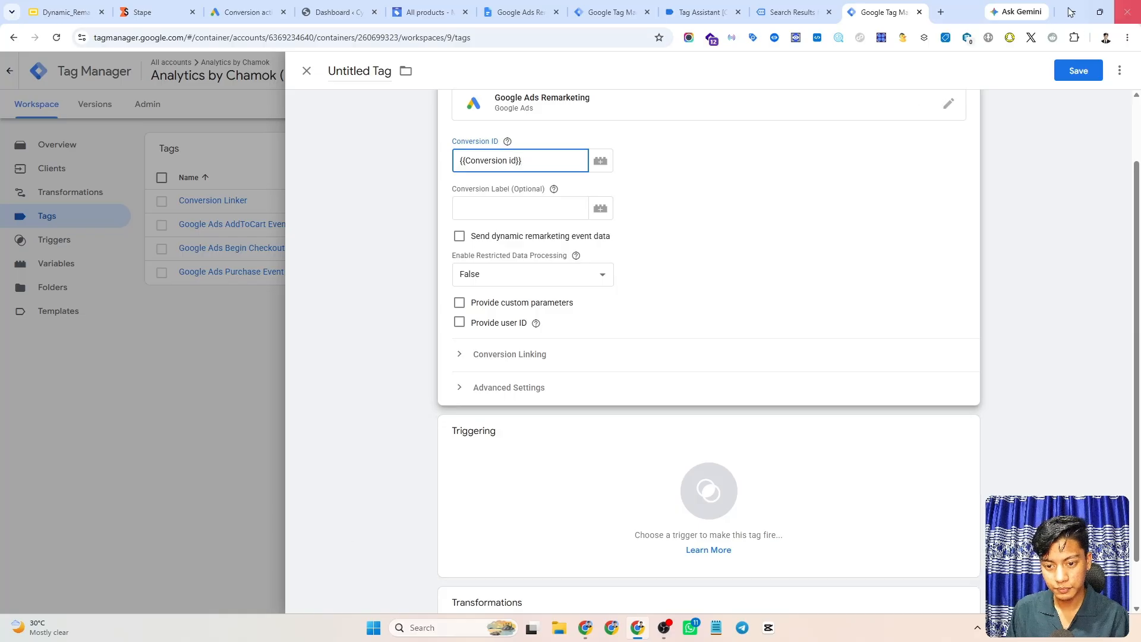
# Enable sending dynamic remarketing event data in the new server tag.
pyautogui.scroll(2, 639, 293)
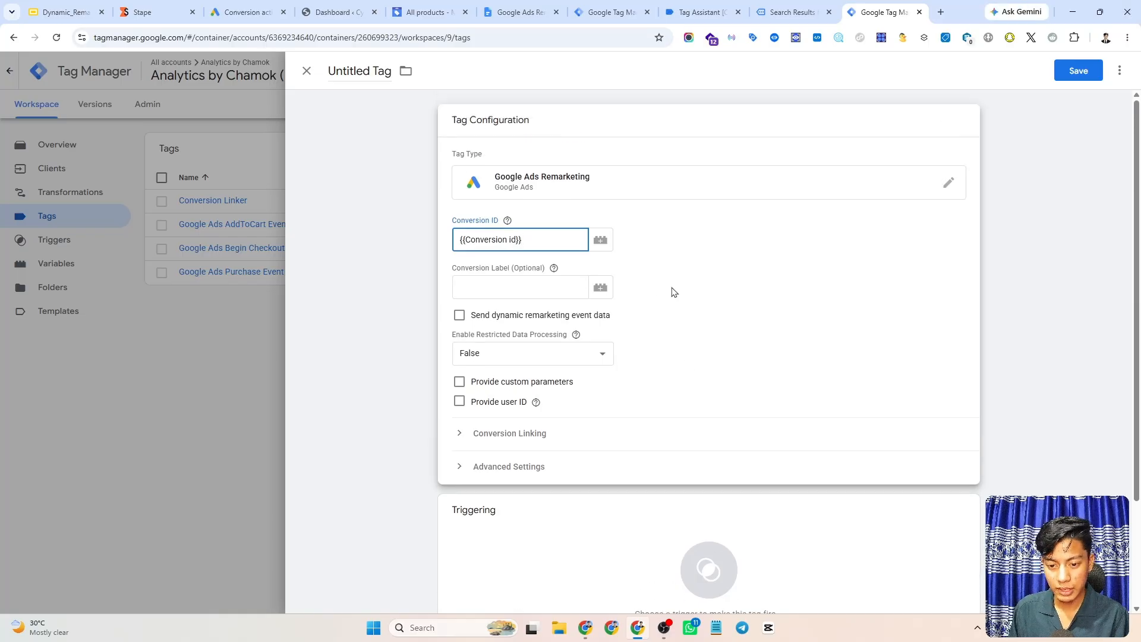
pyautogui.scroll(-2, 675, 292)
pyautogui.scroll(-1, 691, 230)
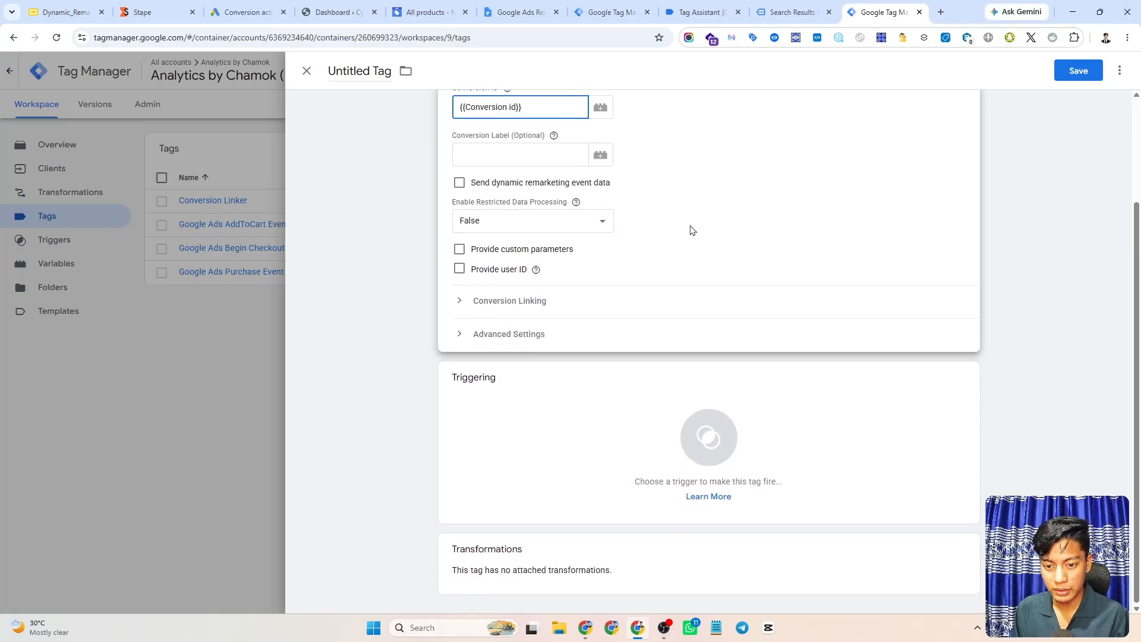
pyautogui.scroll(2, 692, 230)
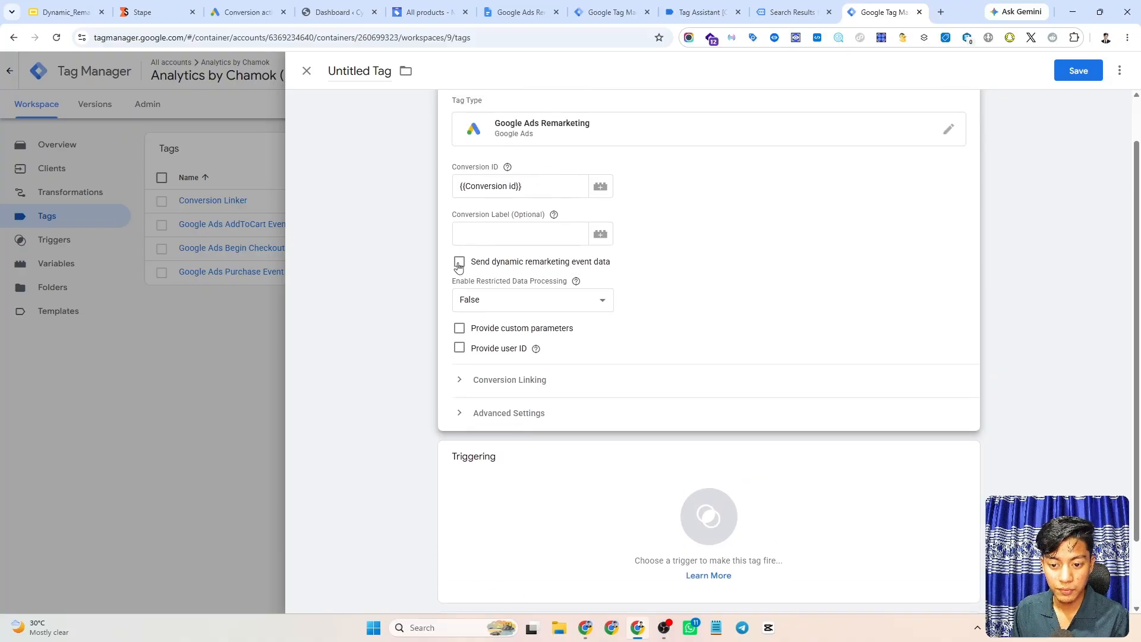
pyautogui.click(458, 263)
# Assign the existing purchase custom event as the firing trigger of the server remarketing tag.
pyautogui.scroll(-2, 687, 254)
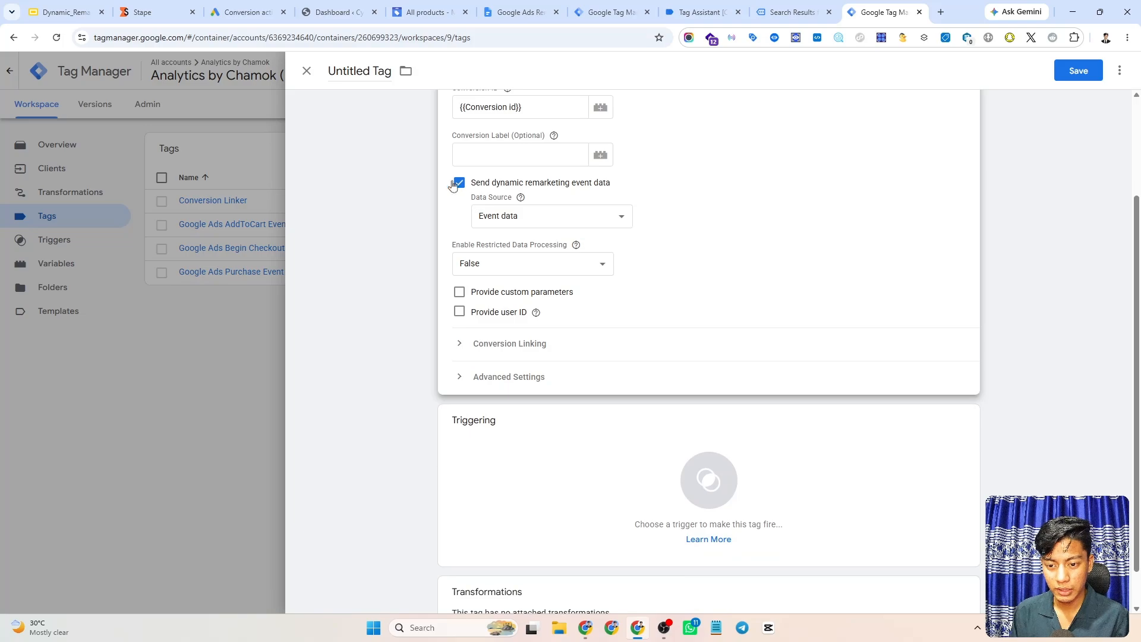
pyautogui.scroll(-1, 716, 201)
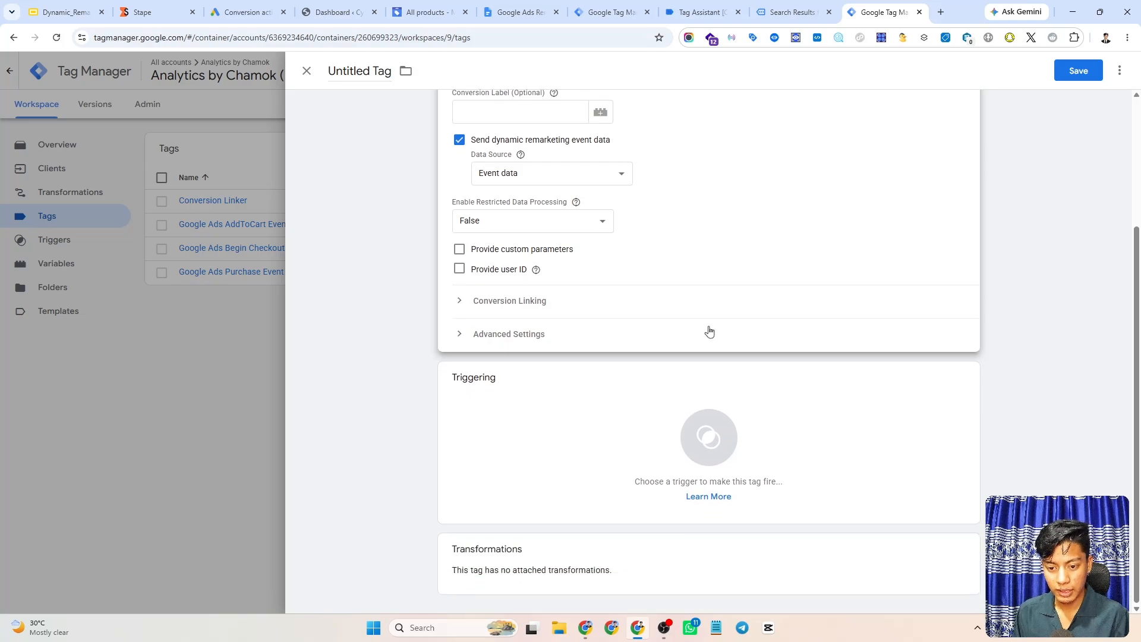
pyautogui.click(688, 424)
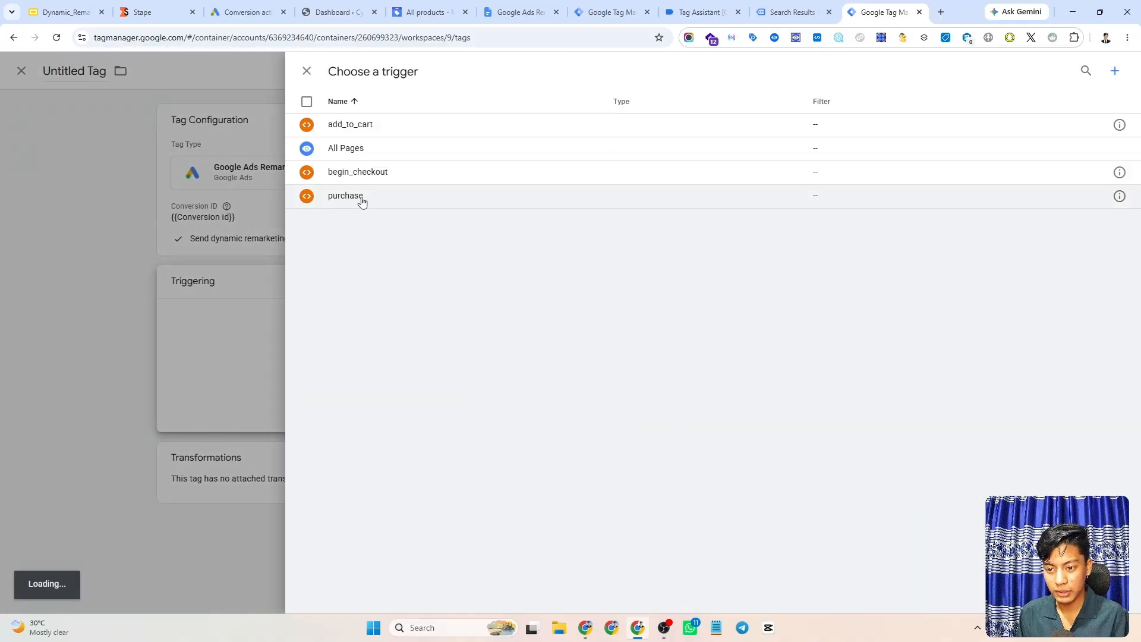
pyautogui.click(432, 198)
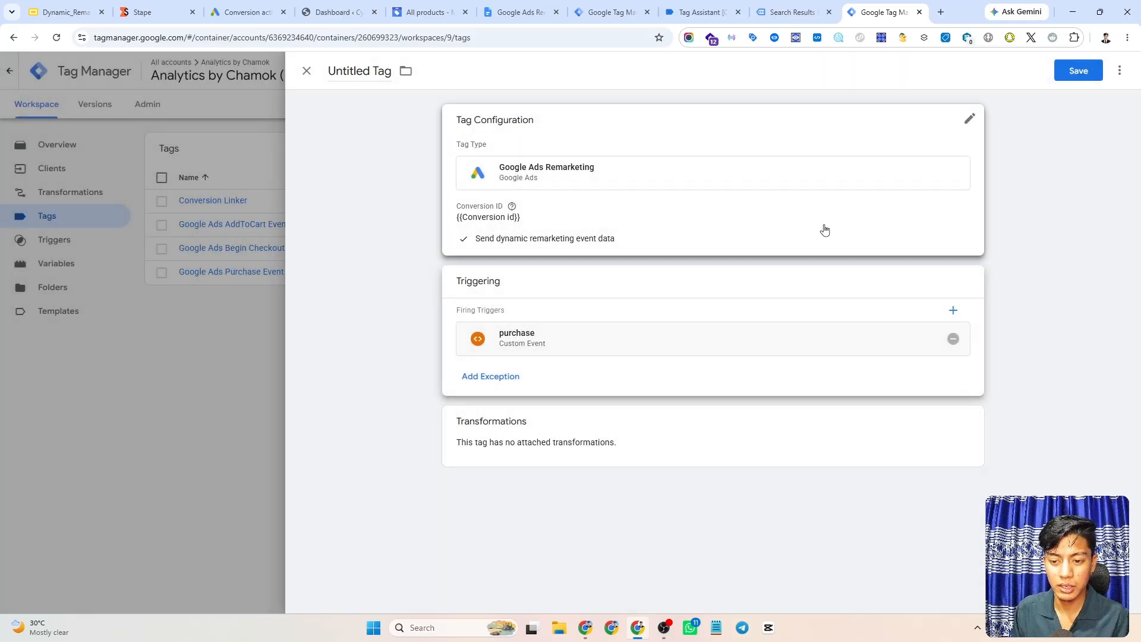
# Name the new server tag "Google Ads Remarketing - Purchase Event" and save it.
pyautogui.click(379, 71)
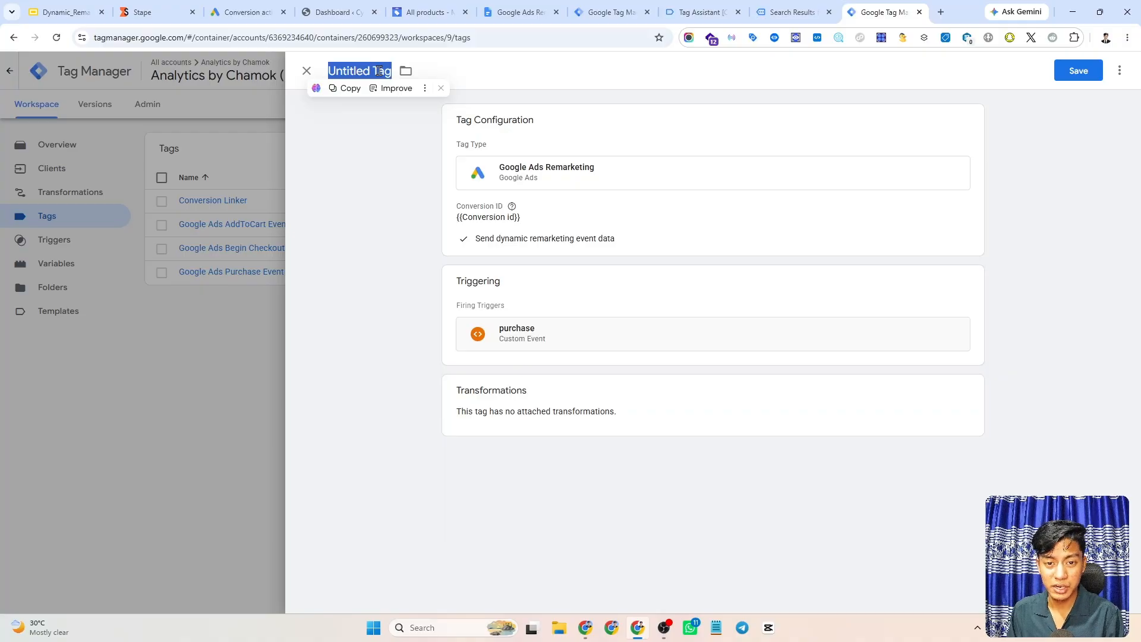
pyautogui.write('G')
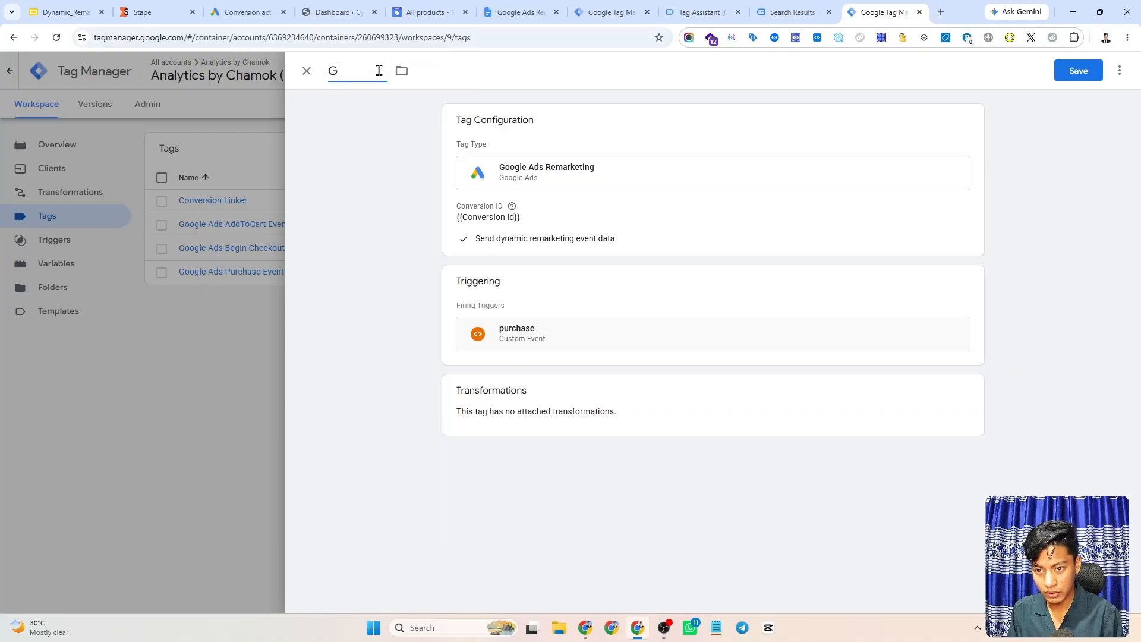
pyautogui.write('oogle Ads')
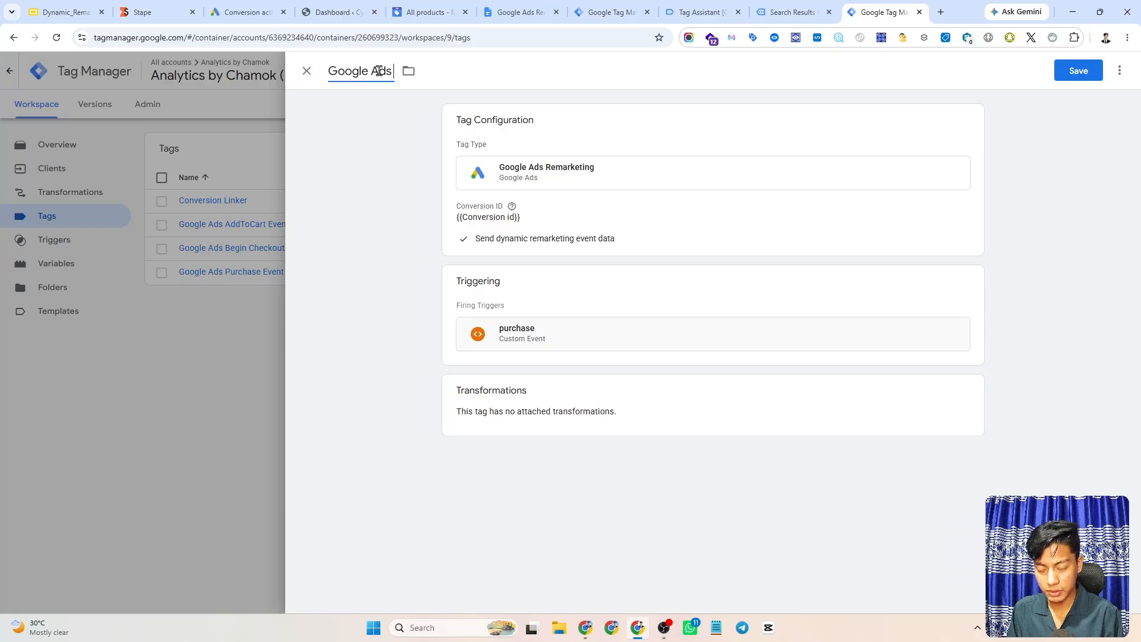
pyautogui.write(' Remarke')
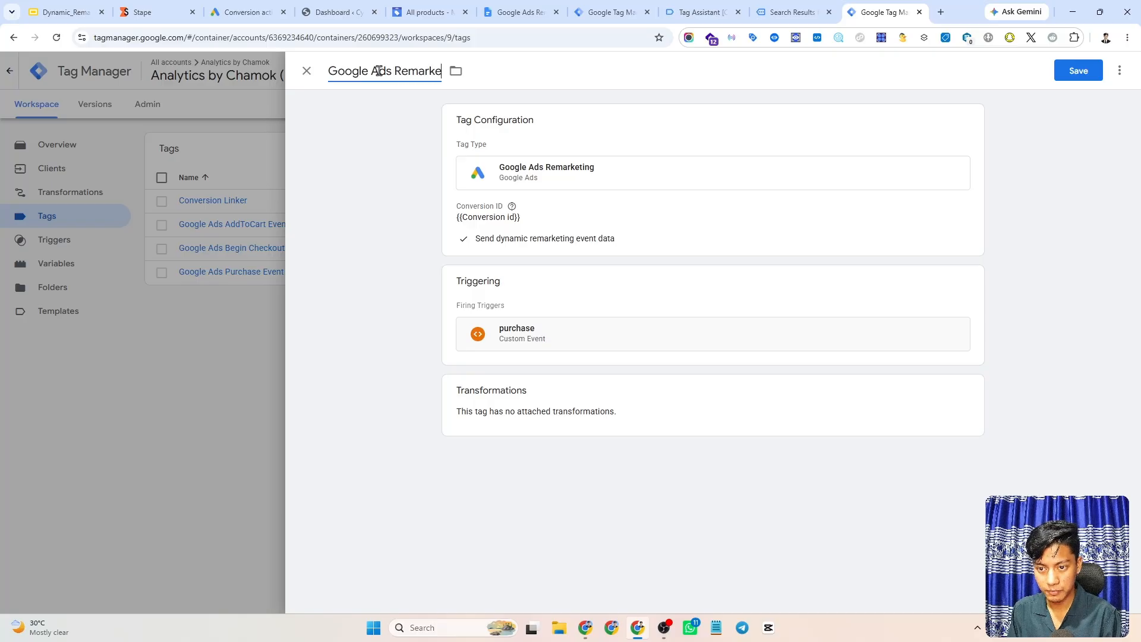
pyautogui.write('ting')
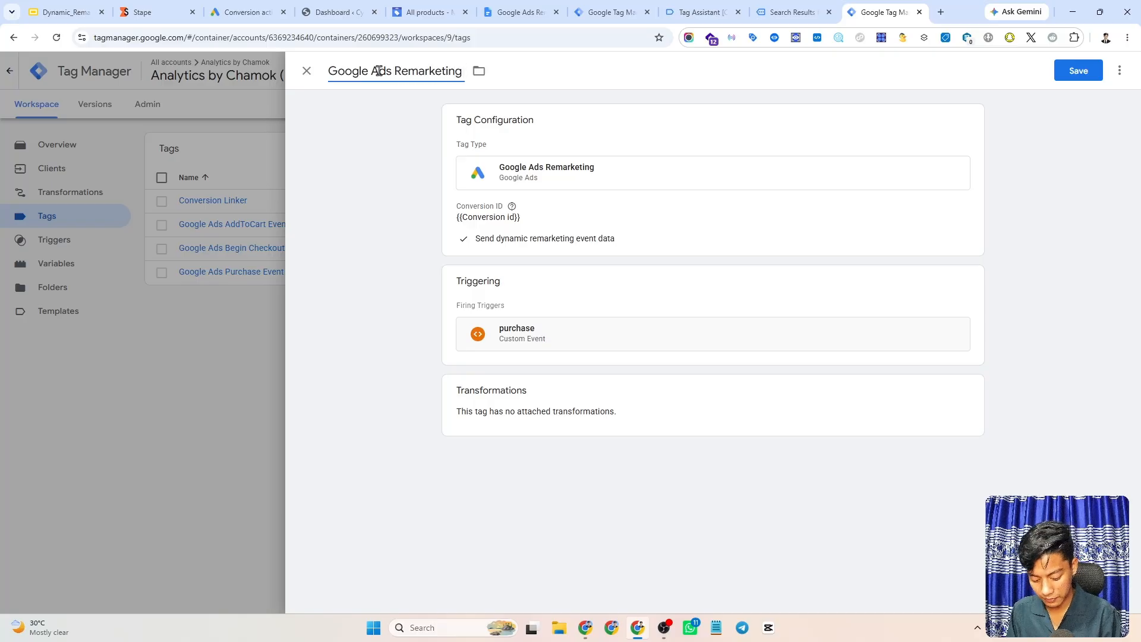
pyautogui.write(' - Purch')
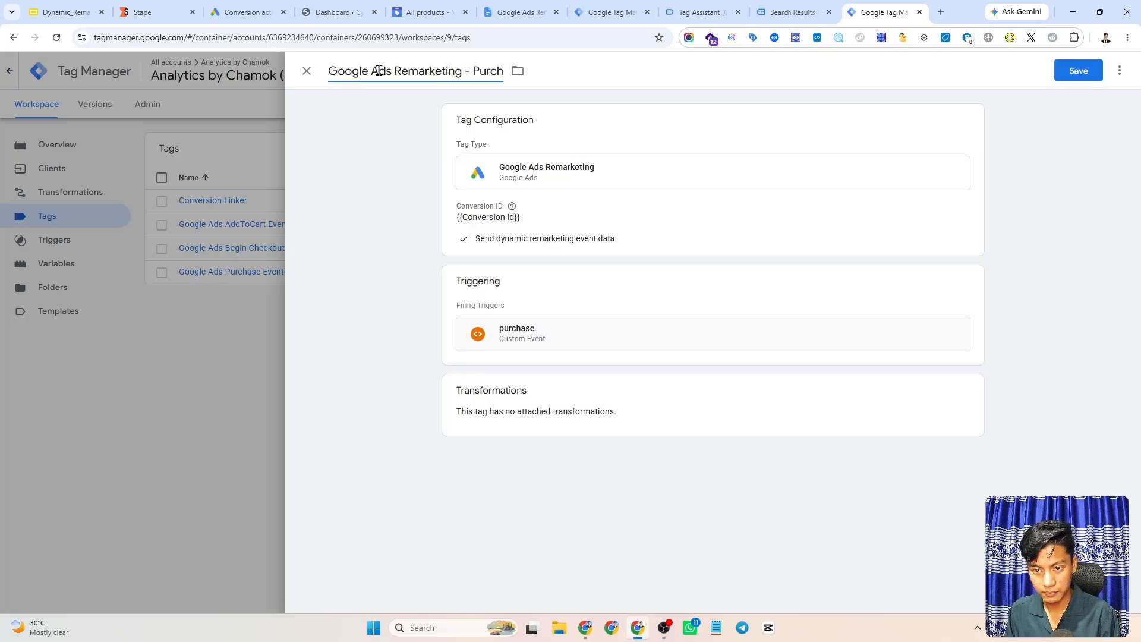
pyautogui.write('ase Event')
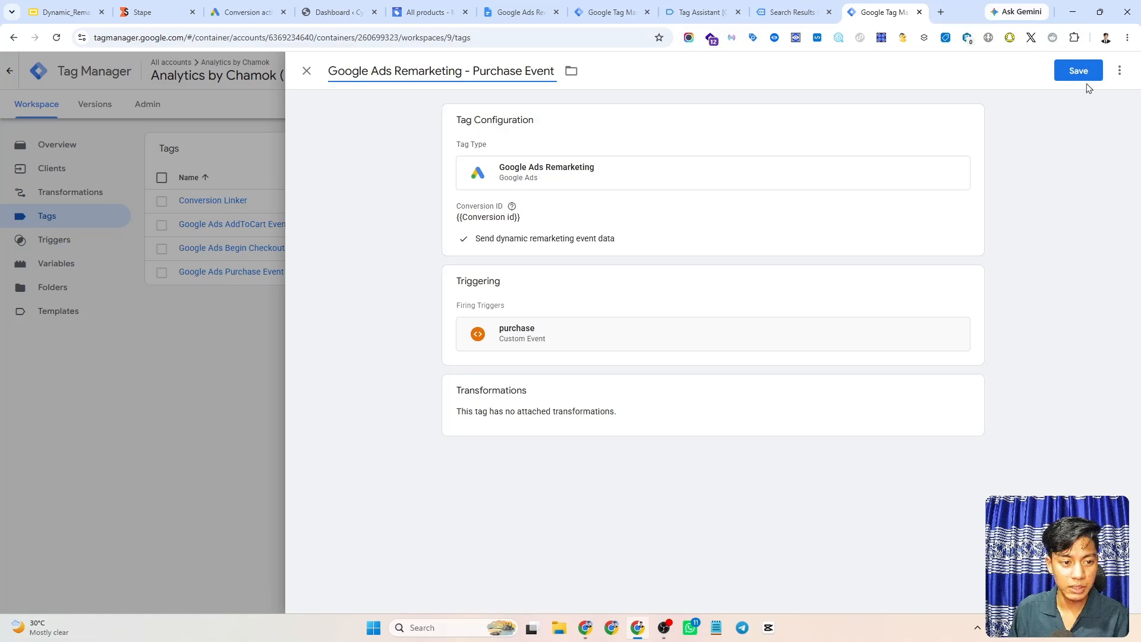
pyautogui.click(1070, 77)
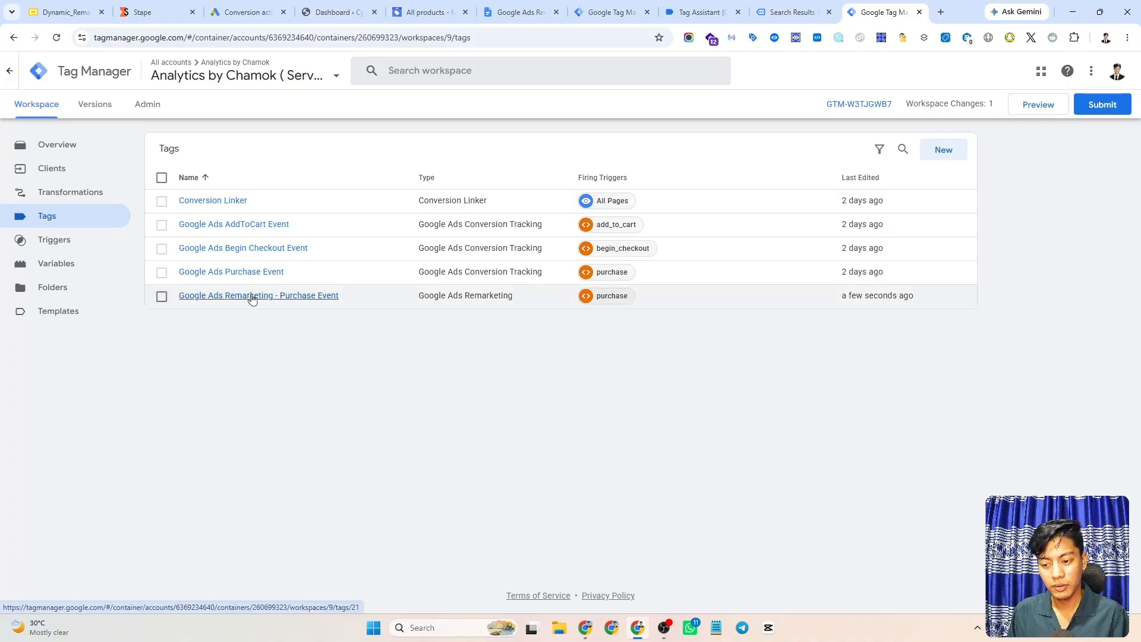
# Make a copy of the Google Ads Remarketing - Purchase Event tag.
pyautogui.click(283, 299)
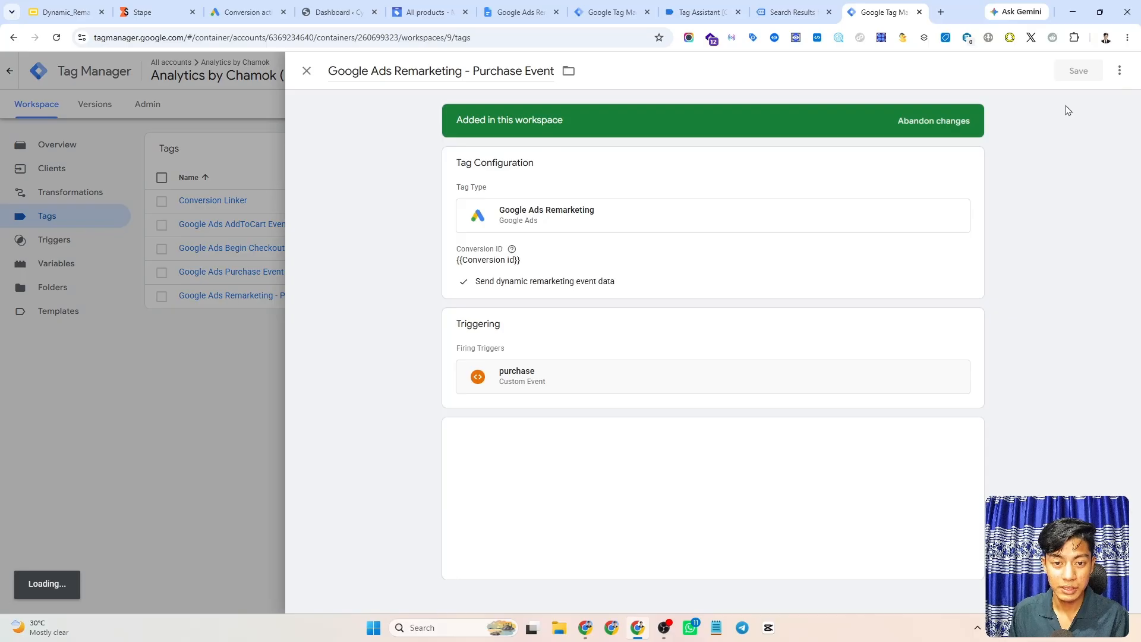
pyautogui.click(1120, 72)
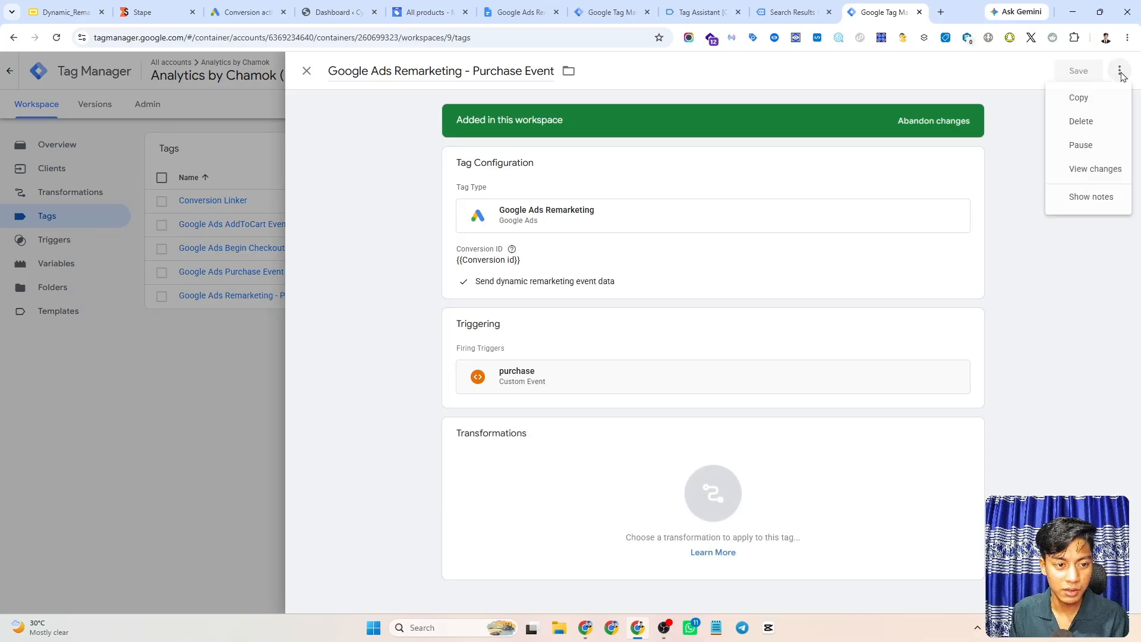
pyautogui.click(1080, 98)
# Rename the copied tag as "Google Ads Remarketing - AddToCart Event".
pyautogui.click(374, 71)
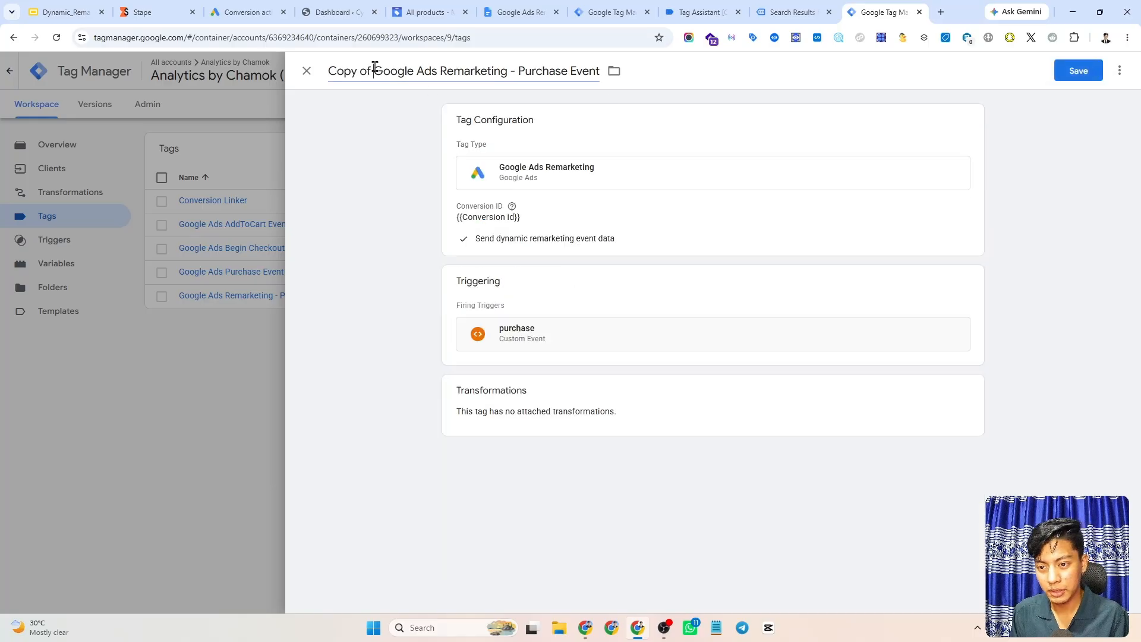
pyautogui.press('BackSpace')
pyautogui.press('BackSpace')
pyautogui.press('BackSpace')
pyautogui.press('BackSpace')
pyautogui.press('BackSpace')
pyautogui.press('BackSpace')
pyautogui.press('BackSpace')
pyautogui.press('BackSpace')
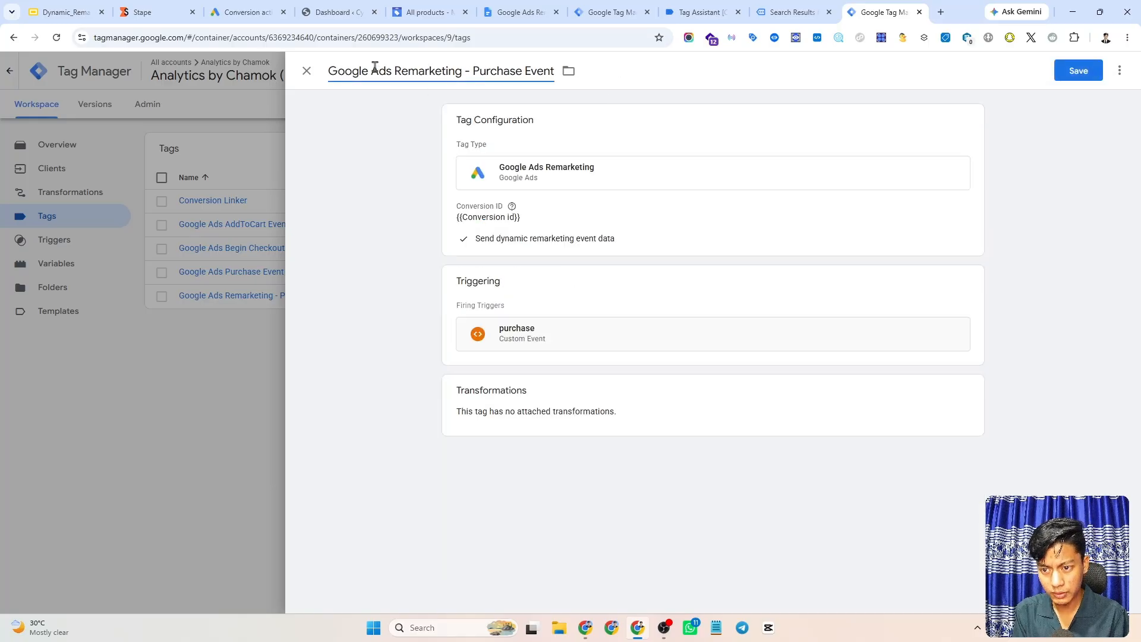
pyautogui.doubleClick(502, 72)
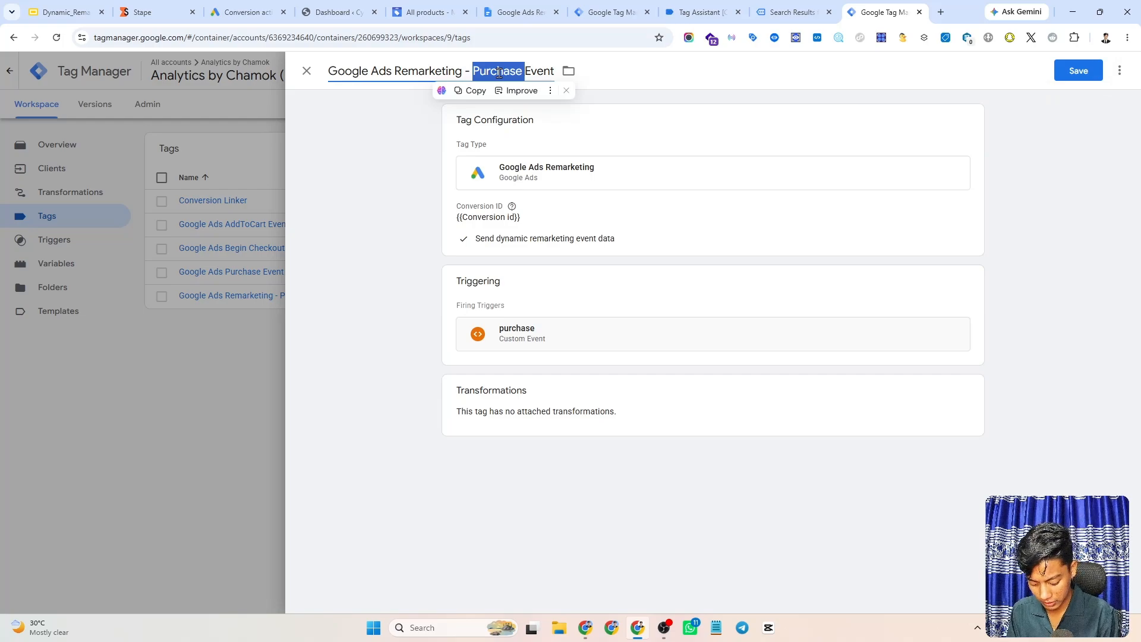
pyautogui.write('Add')
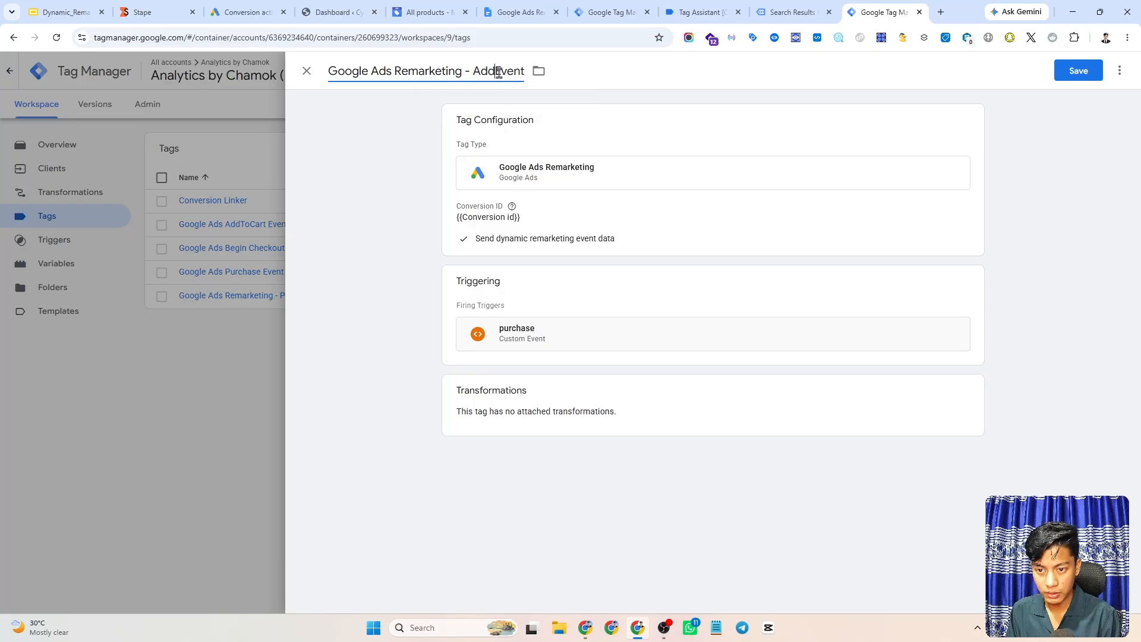
pyautogui.write(' to')
pyautogui.press('BackSpace')
pyautogui.press('BackSpace')
pyautogui.press('BackSpace')
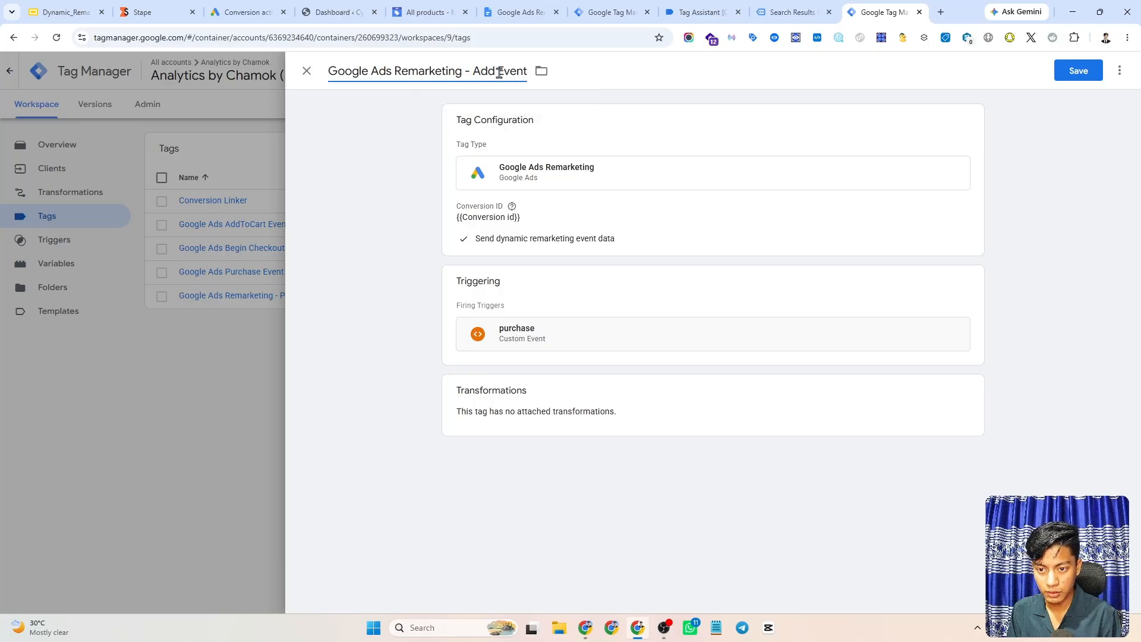
pyautogui.write('ToCart')
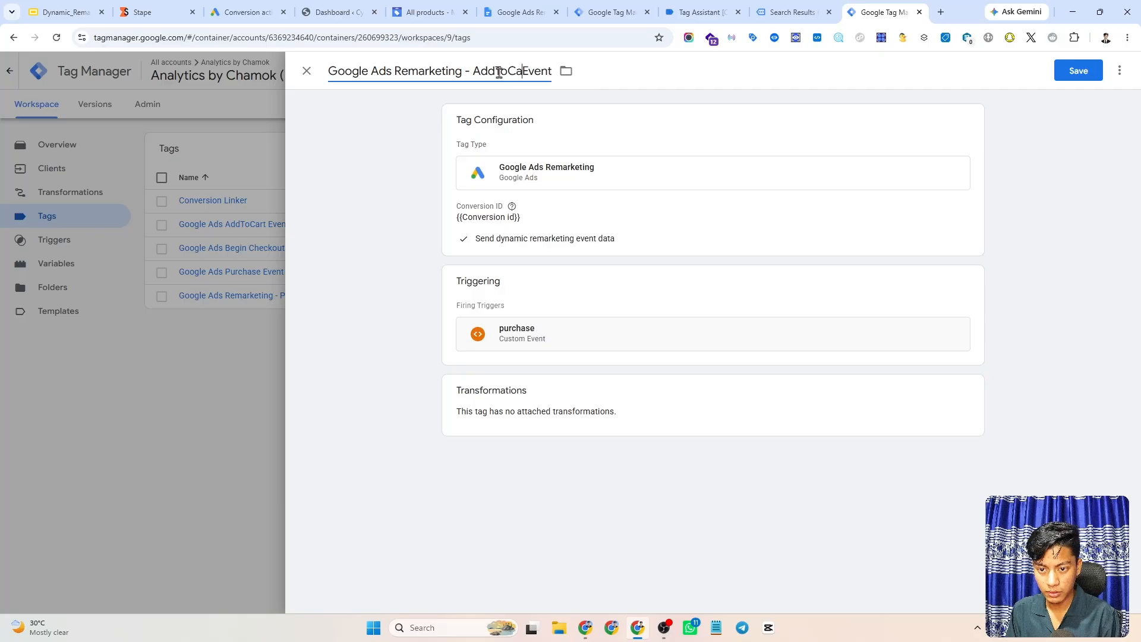
# Replace the AddToCart remarketing tag's purchase trigger with the add_to_cart custom event and save the tag.
pyautogui.click(592, 247)
pyautogui.scroll(-2, 322, 269)
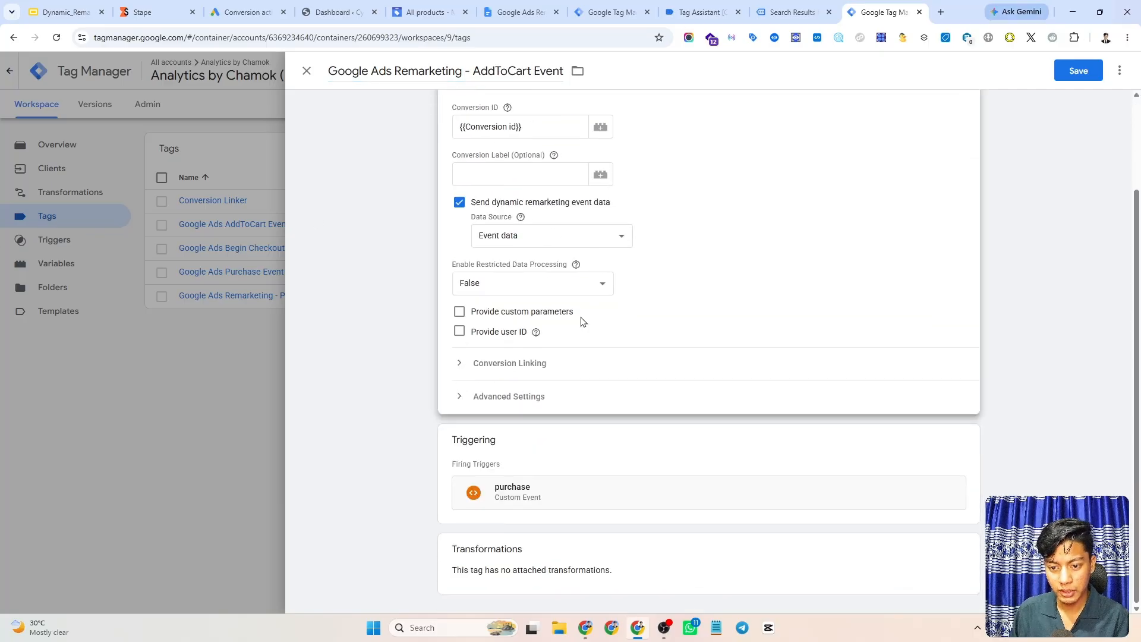
pyautogui.scroll(2, 581, 321)
pyautogui.scroll(-1, 566, 279)
pyautogui.scroll(-1, 566, 281)
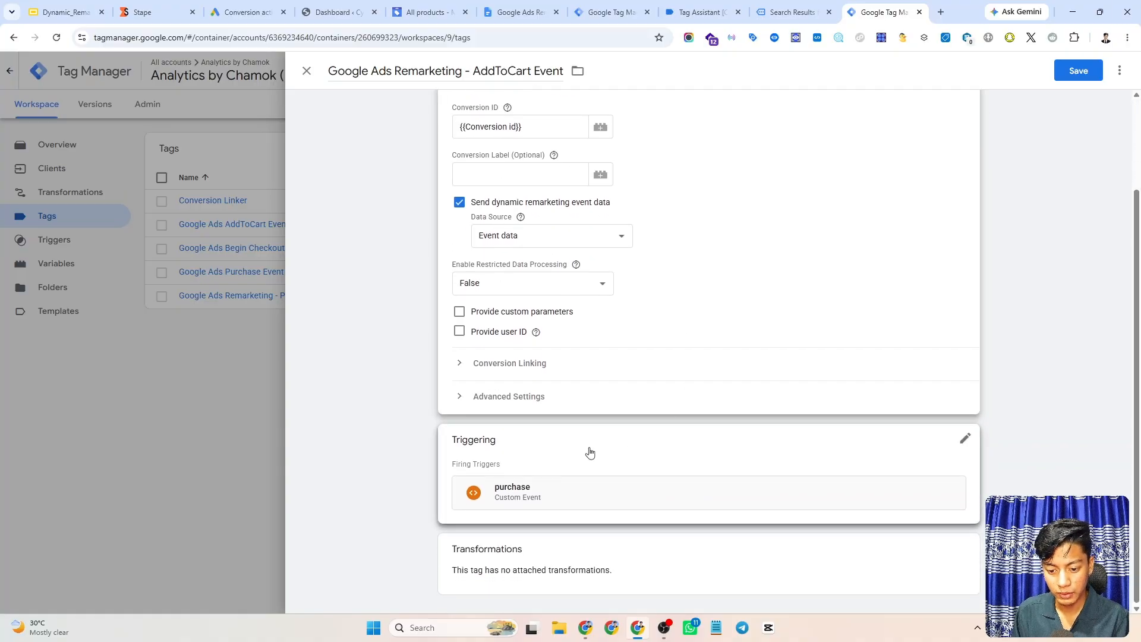
pyautogui.click(656, 456)
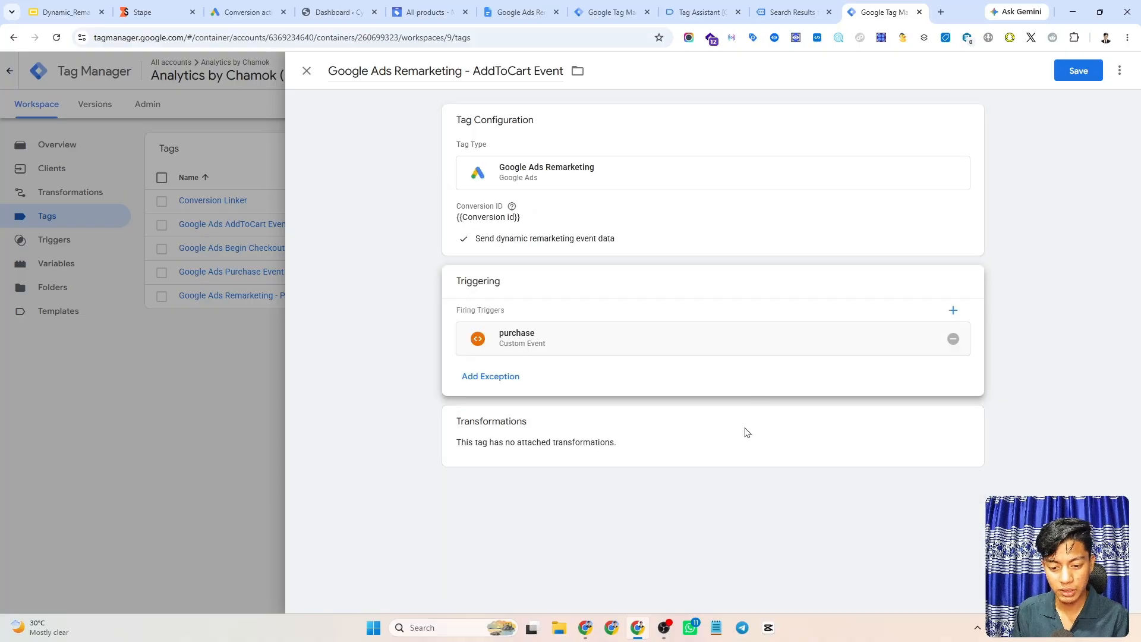
pyautogui.click(951, 337)
pyautogui.click(743, 345)
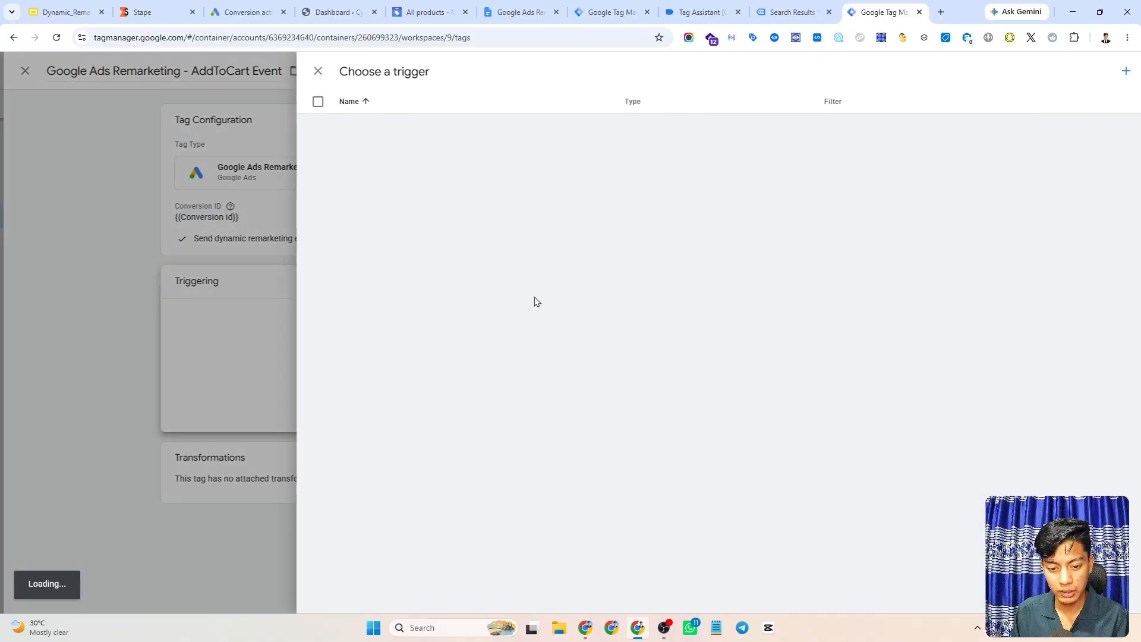
pyautogui.click(411, 132)
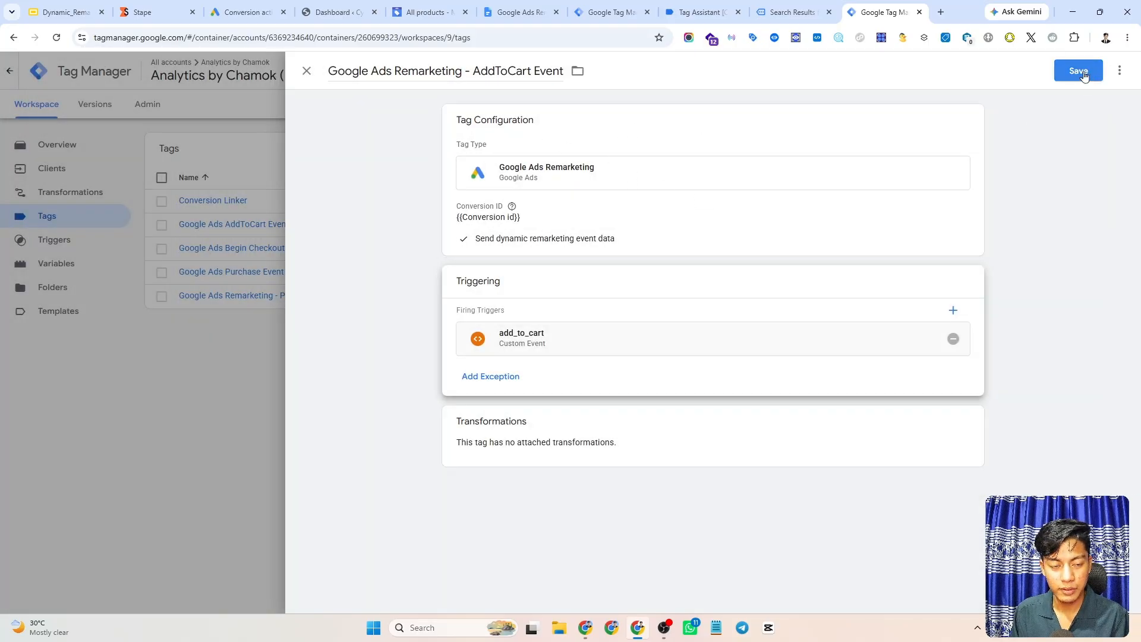
pyautogui.click(1069, 71)
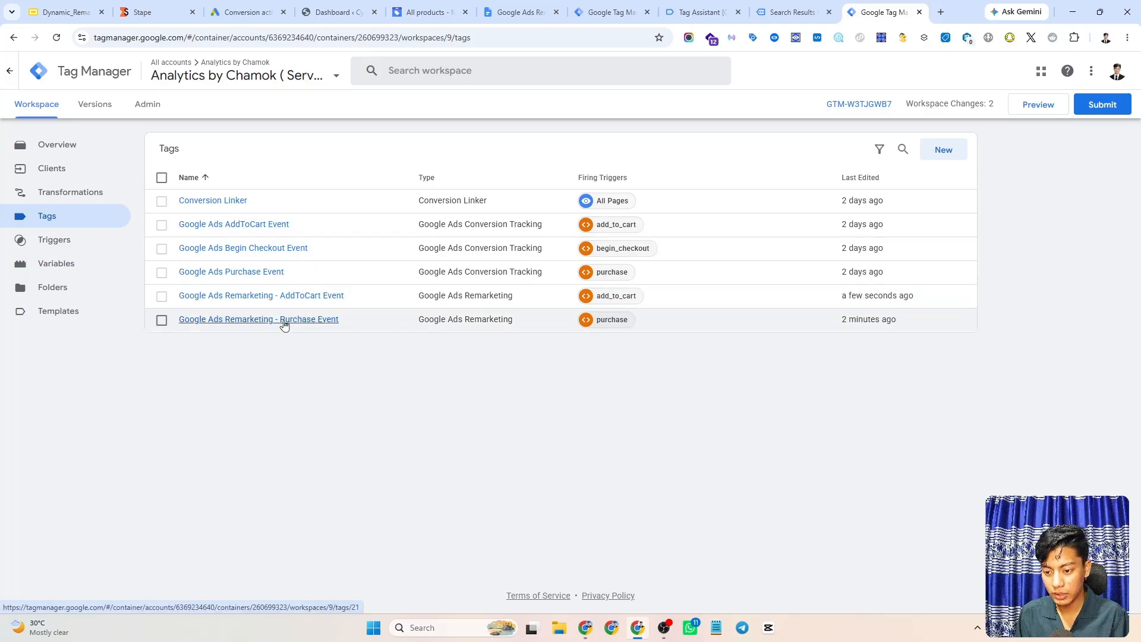
# Make a copy of the Google Ads Remarketing - AddToCart Event tag.
pyautogui.click(287, 297)
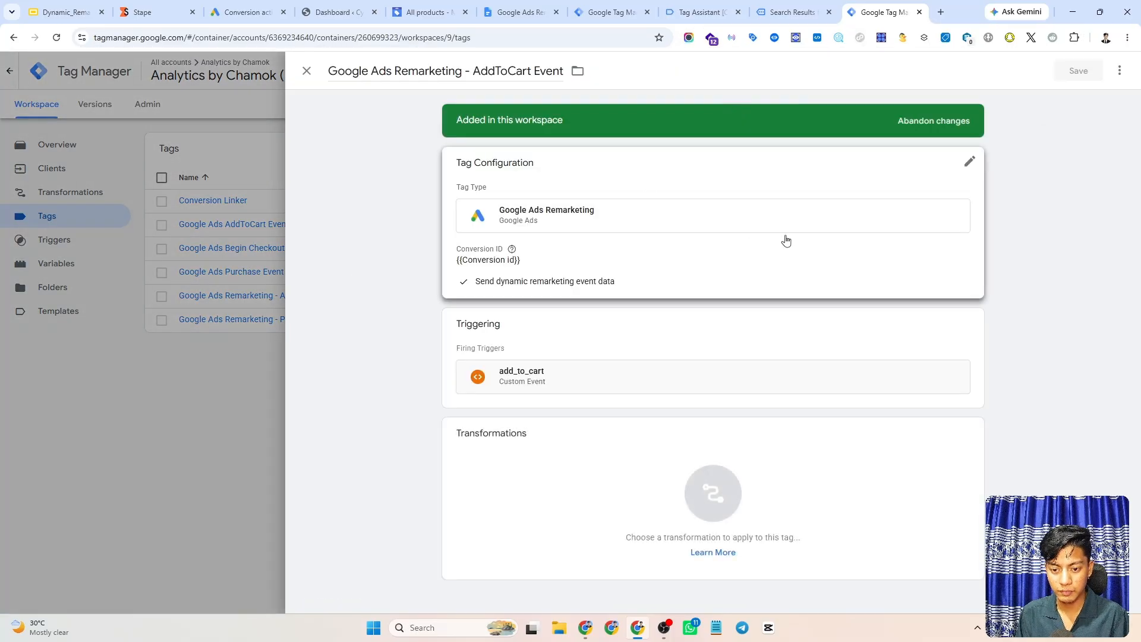
pyautogui.click(1120, 71)
pyautogui.click(1084, 97)
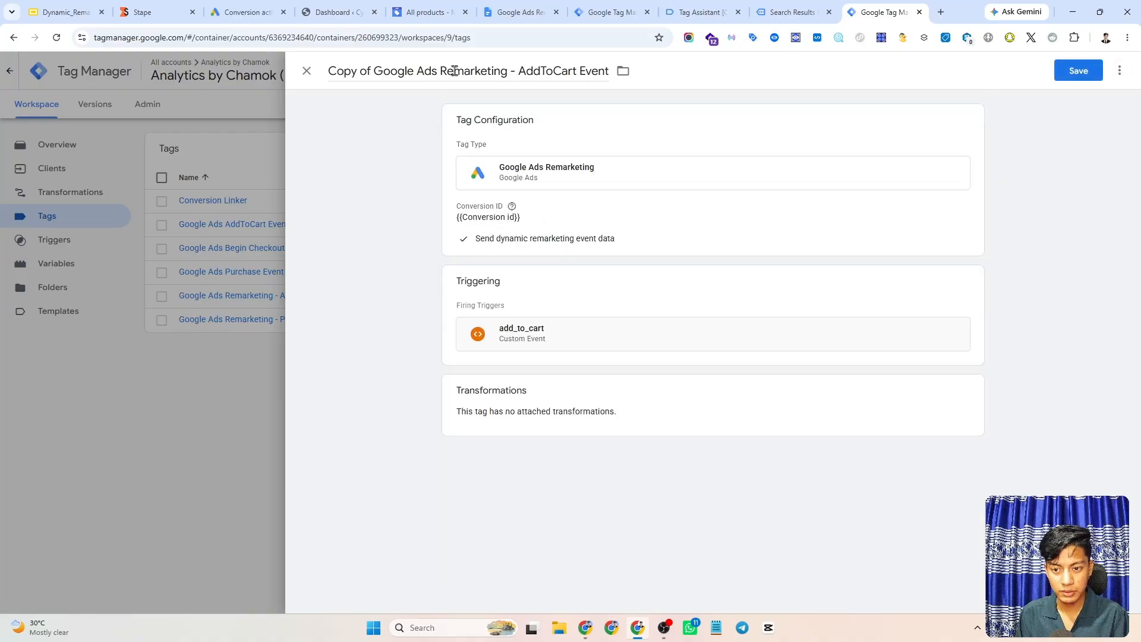
# Rename the copied tag as "Google Ads Remarketing - View Item Event".
pyautogui.click(376, 71)
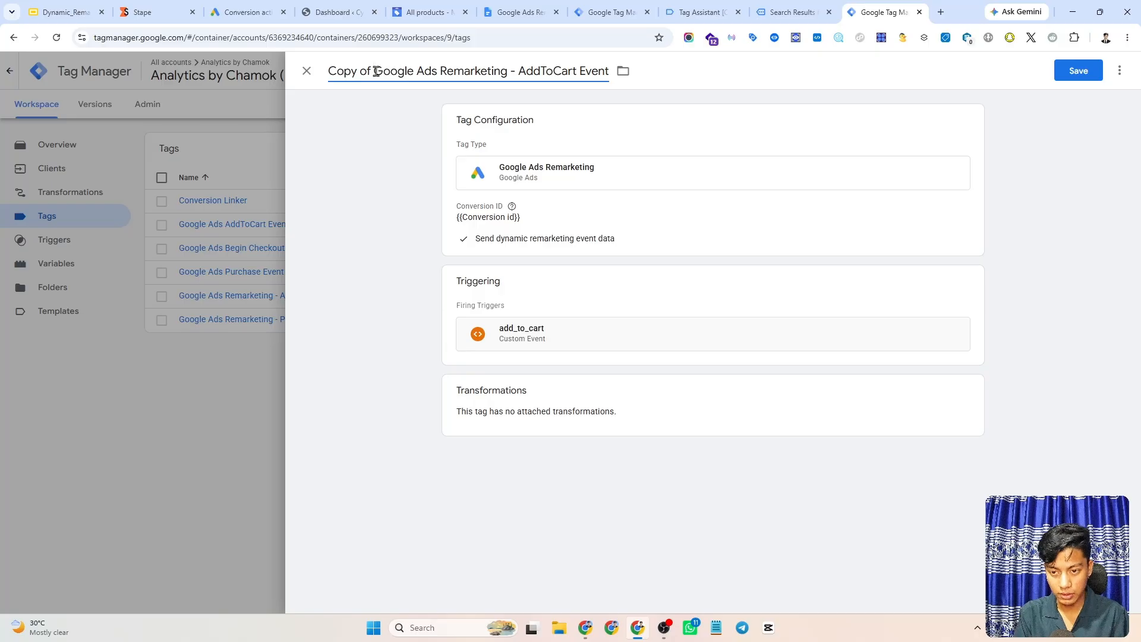
pyautogui.press('BackSpace')
pyautogui.press('BackSpace')
pyautogui.press('BackSpace')
pyautogui.press('BackSpace')
pyautogui.press('BackSpace')
pyautogui.press('BackSpace')
pyautogui.press('BackSpace')
pyautogui.press('BackSpace')
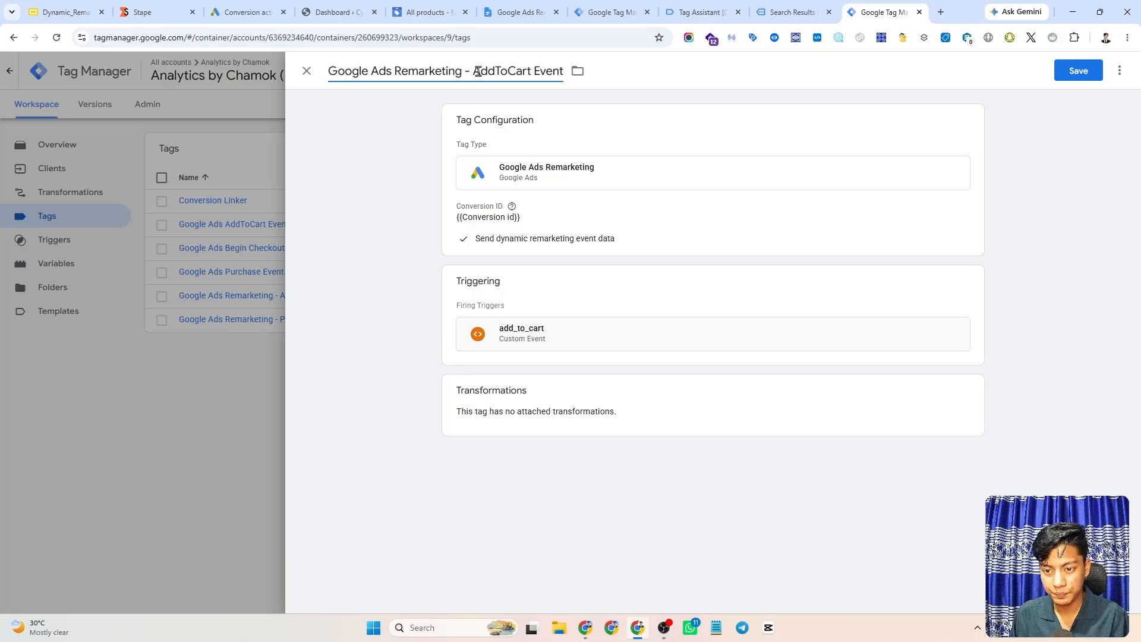
pyautogui.moveTo(479, 71); pyautogui.dragTo(533, 70)
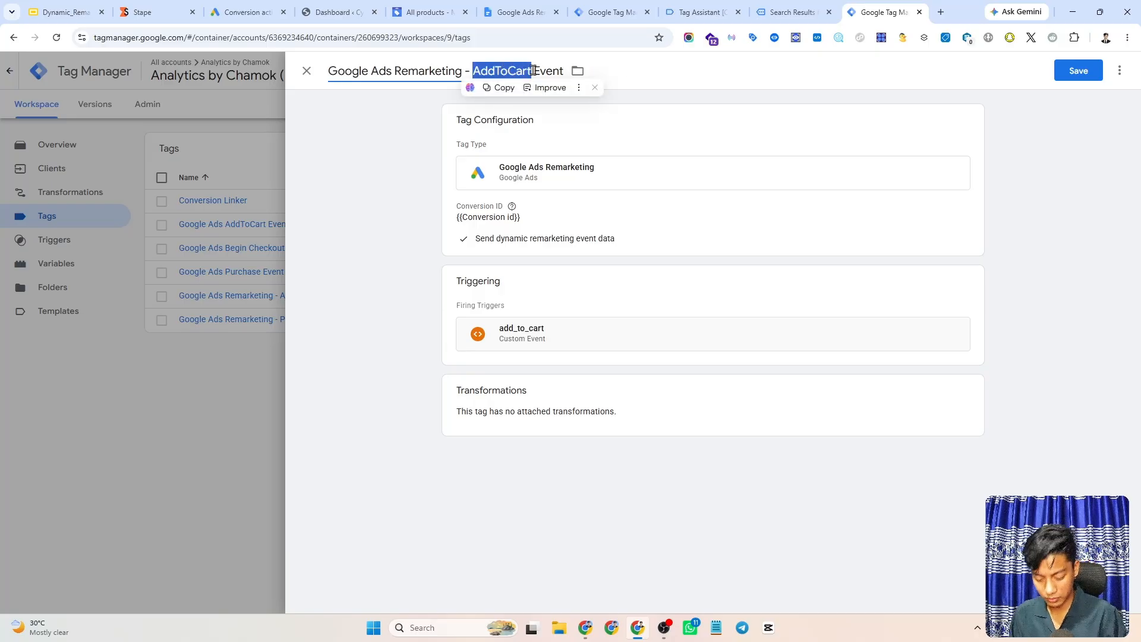
pyautogui.write('Vie')
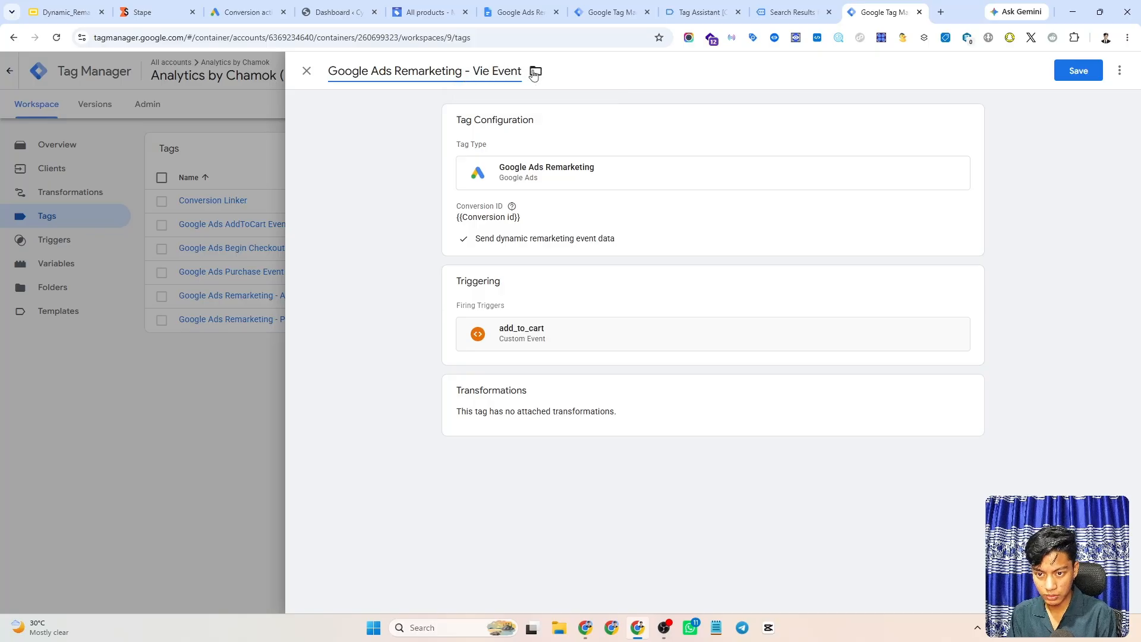
pyautogui.press('BackSpace')
pyautogui.write('ew')
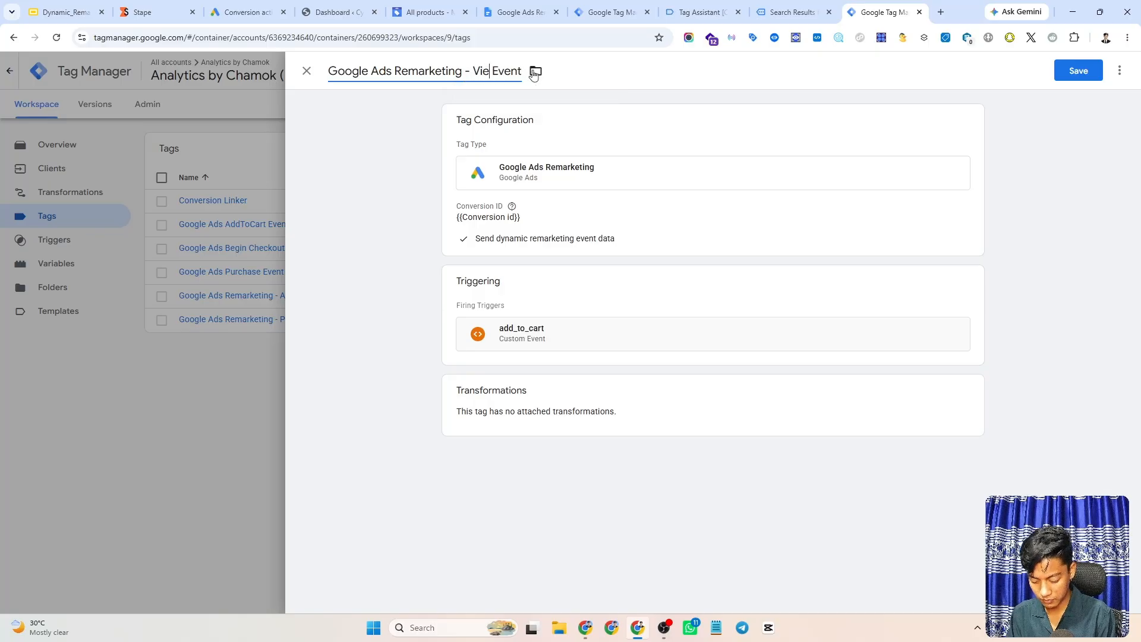
pyautogui.write(' I')
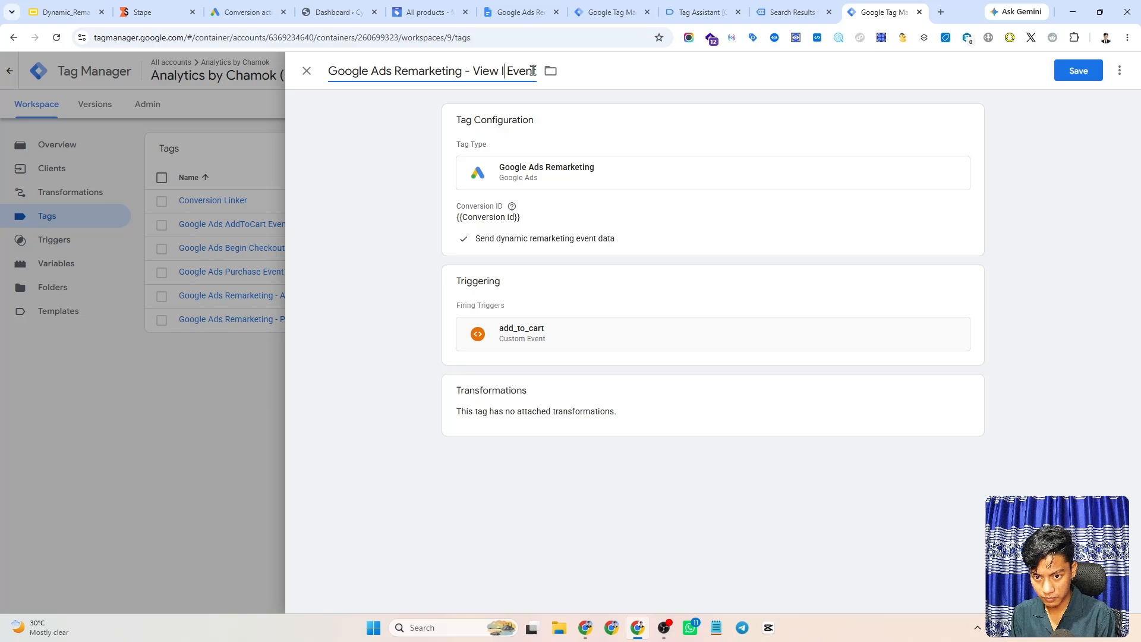
pyautogui.write('tems')
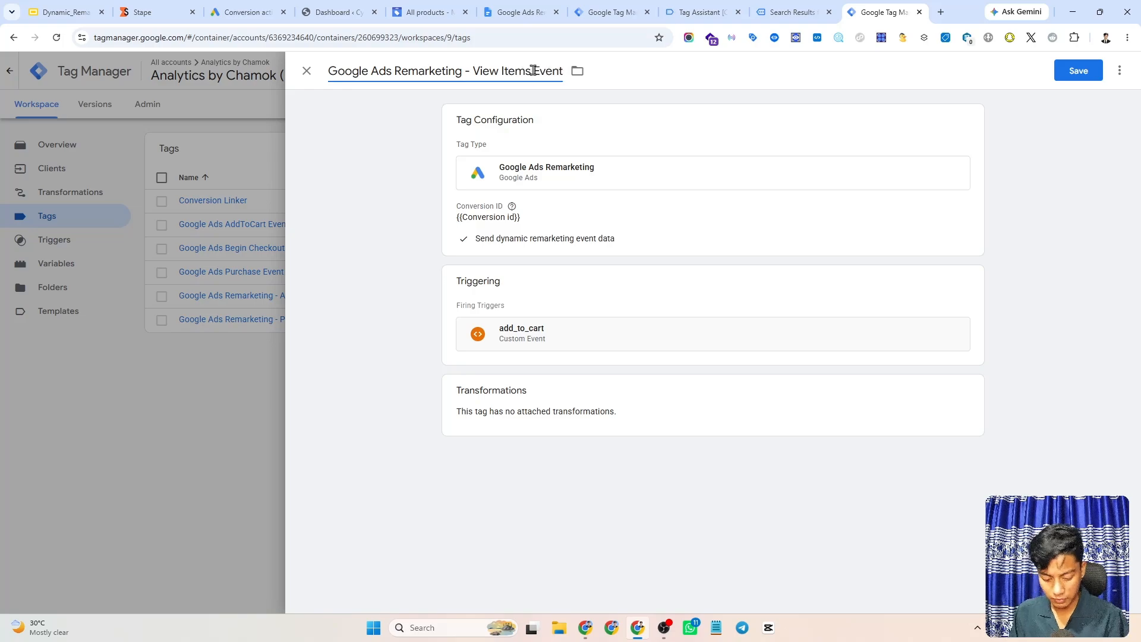
pyautogui.press('BackSpace')
# Remove the add_to_cart trigger from the View Item remarketing tag and open the choice of a replacement trigger.
pyautogui.click(833, 178)
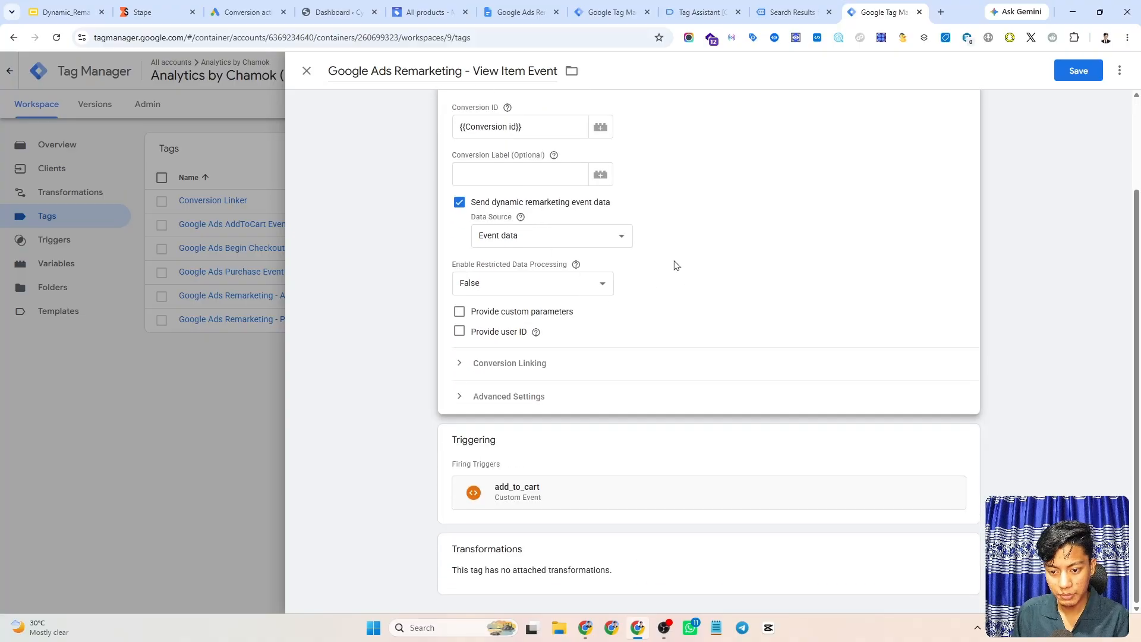
pyautogui.click(662, 440)
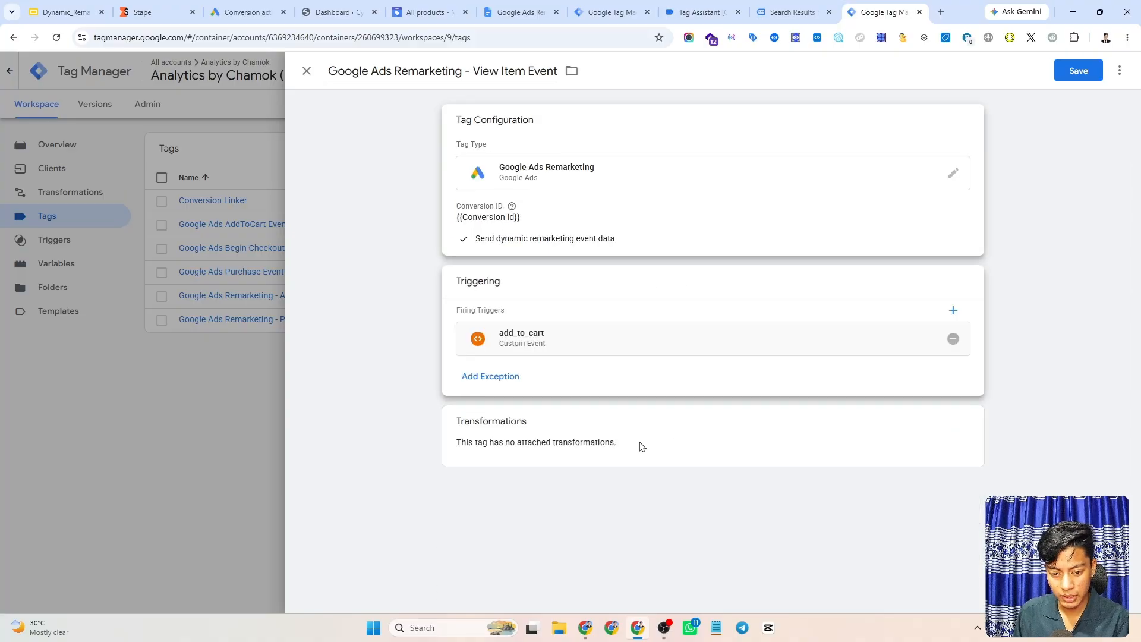
pyautogui.click(953, 339)
pyautogui.click(782, 351)
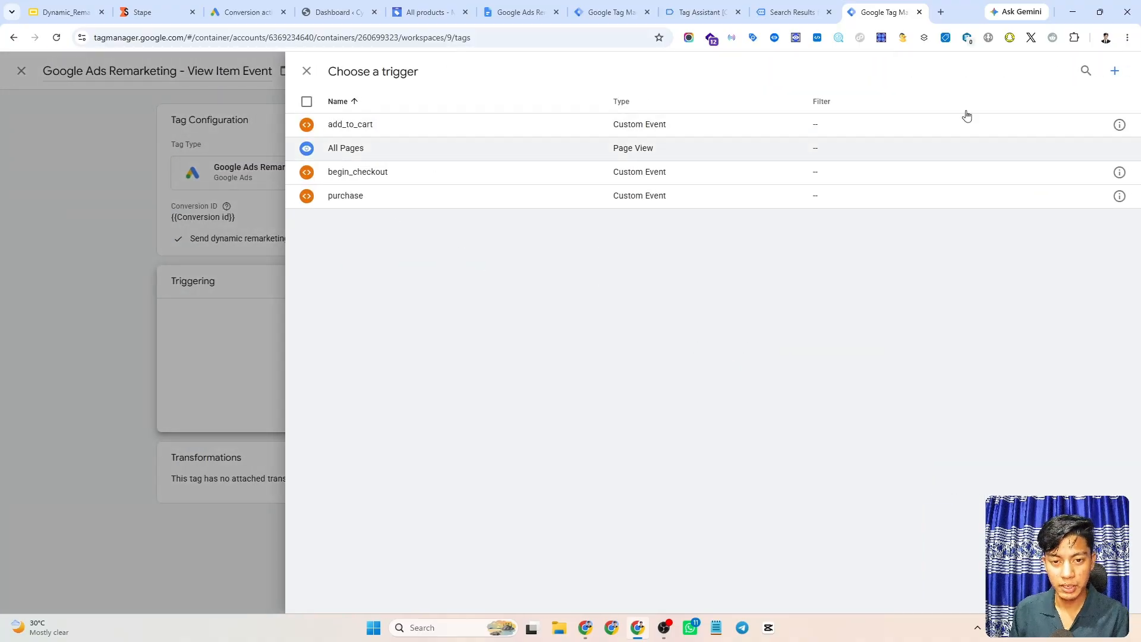
# Create a new Custom Event trigger with the event name view_item, copied from the Google Ads Remarketing document.
pyautogui.click(1115, 72)
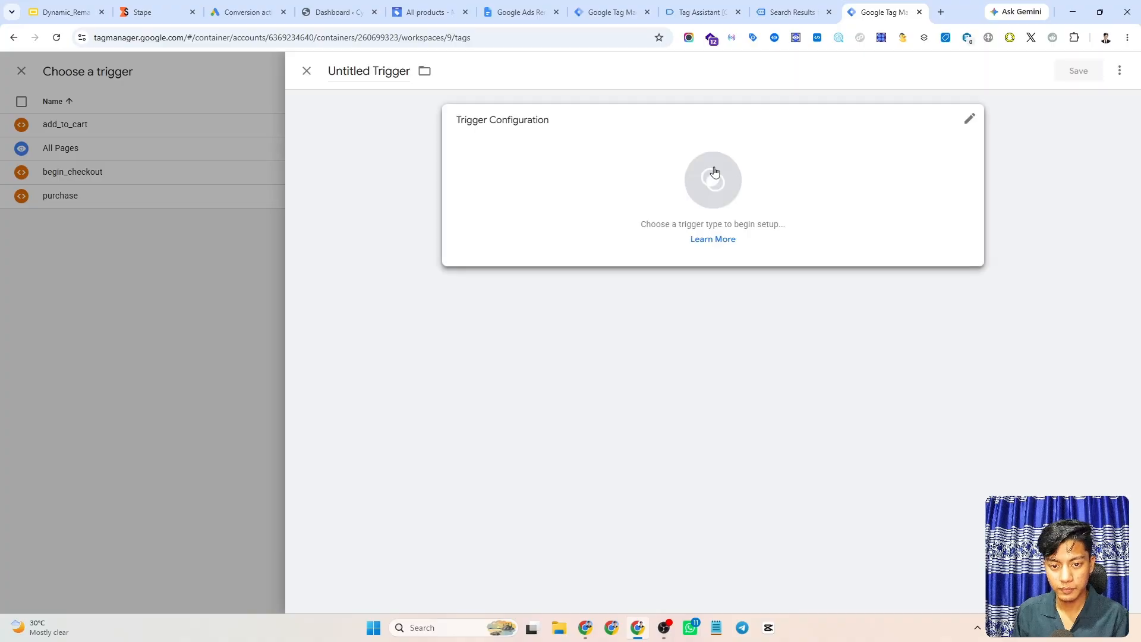
pyautogui.click(720, 173)
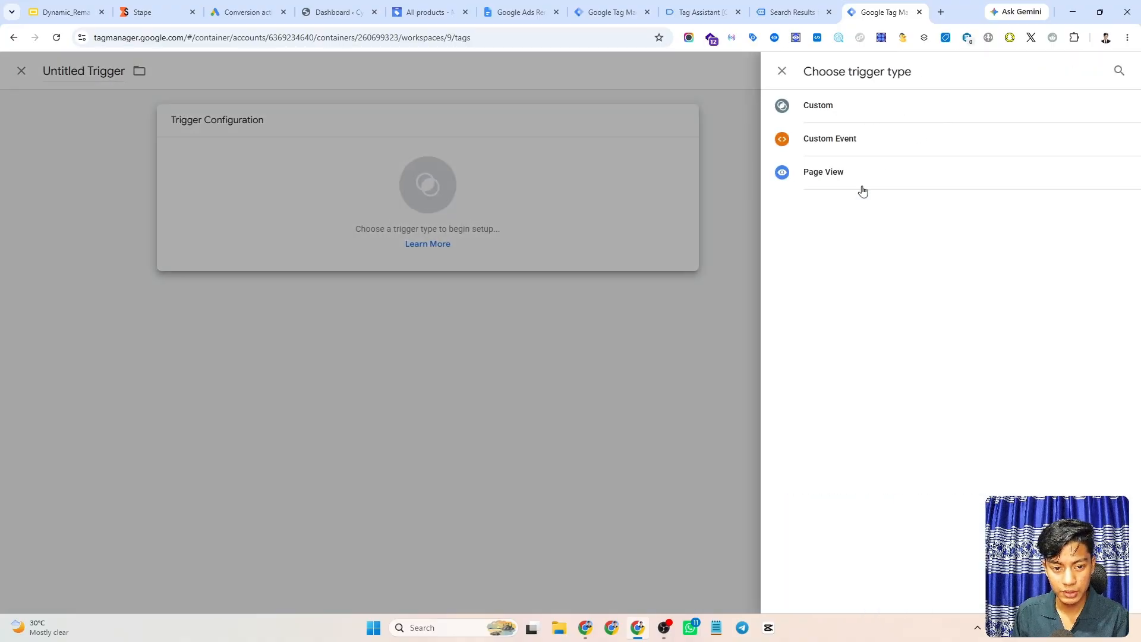
pyautogui.click(876, 145)
pyautogui.click(525, 241)
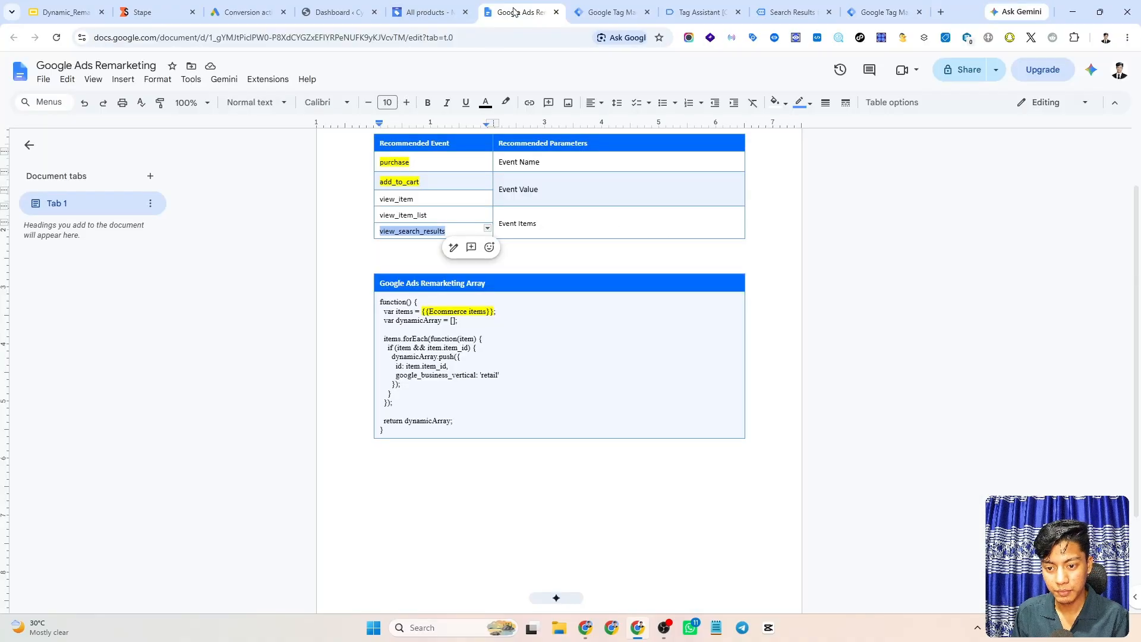
pyautogui.click(517, 12)
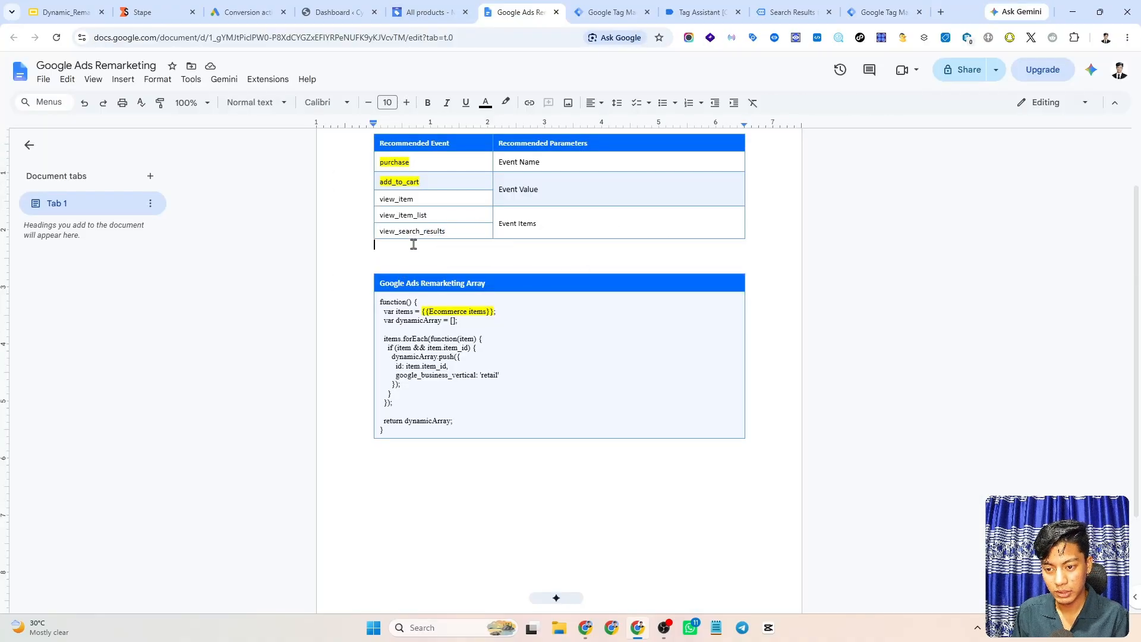
pyautogui.doubleClick(400, 199)
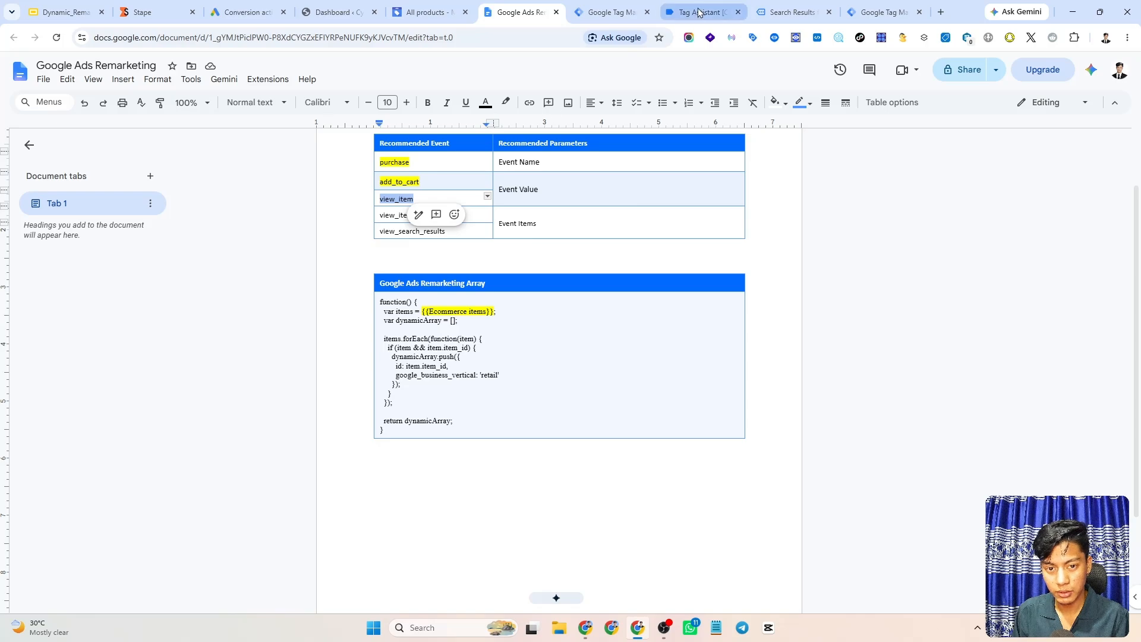
pyautogui.click(881, 12)
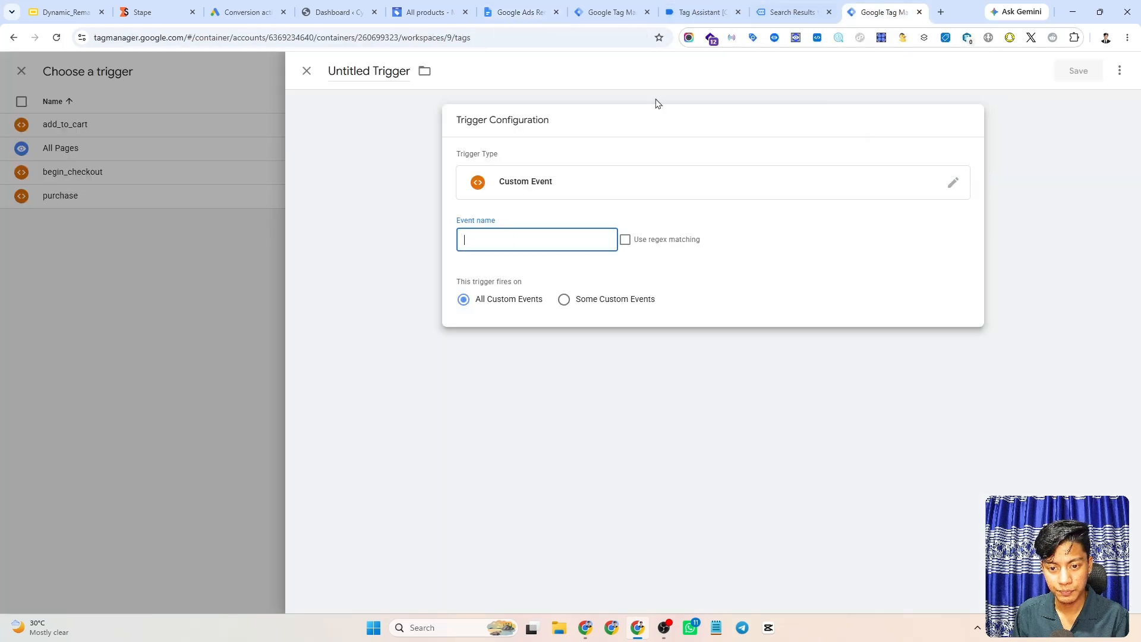
pyautogui.hotkey('ctrl', 'v')
# Name the new trigger view_item, and save both the trigger and the View Item remarketing tag.
pyautogui.click(369, 69)
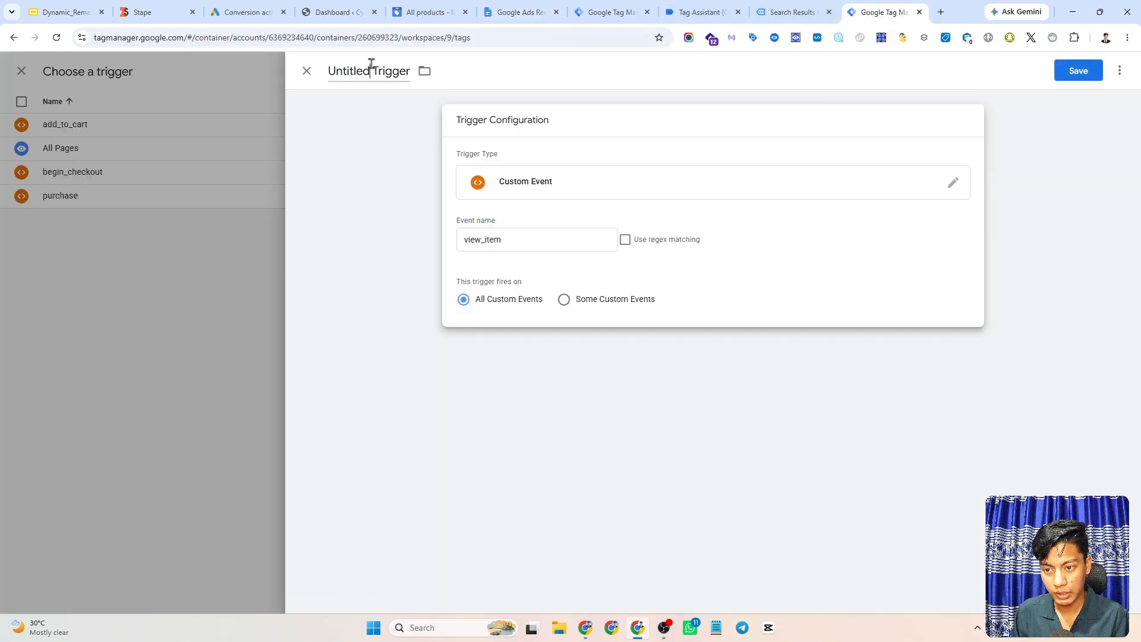
pyautogui.hotkey('ctrl', 'v')
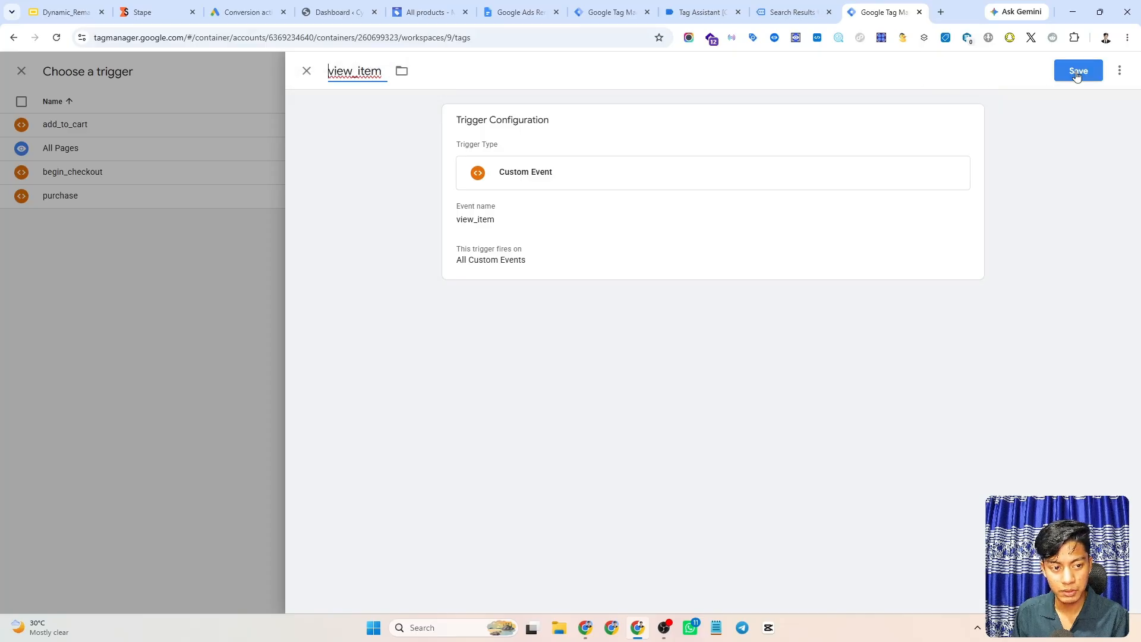
pyautogui.click(1078, 72)
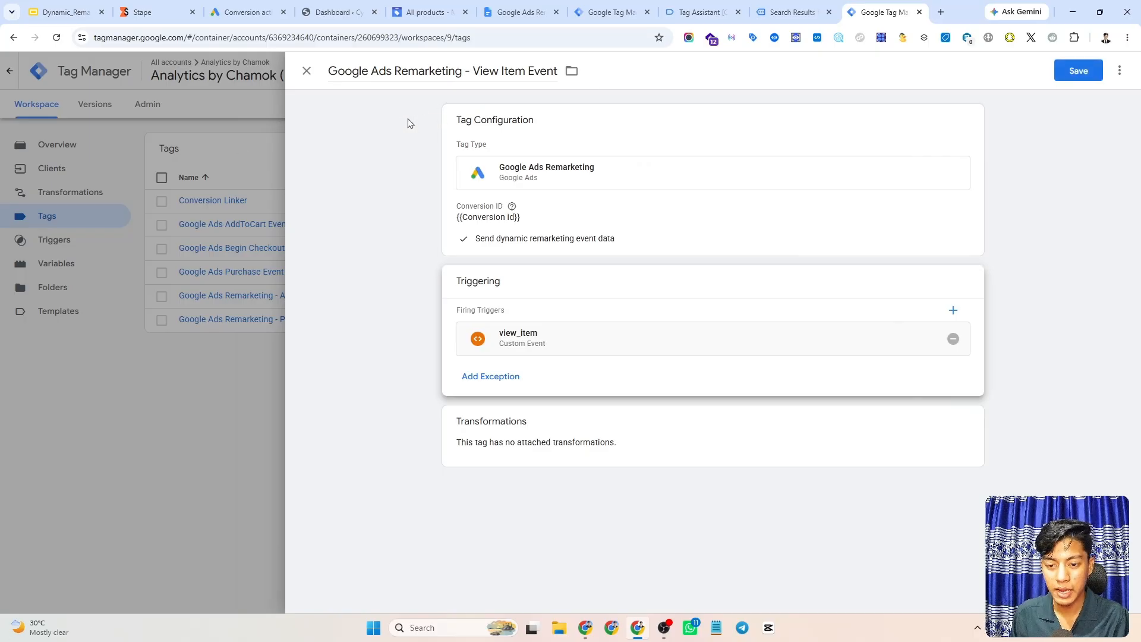
pyautogui.click(1068, 78)
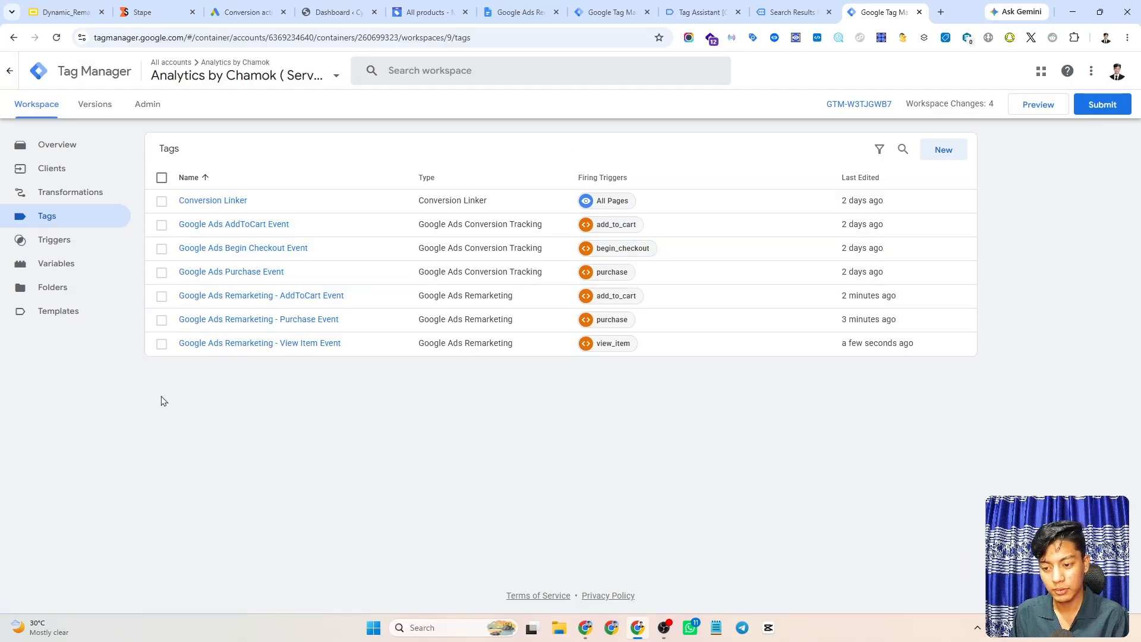
# Make another copy of the Google Ads Remarketing - AddToCart Event tag for the item list event.
pyautogui.click(307, 298)
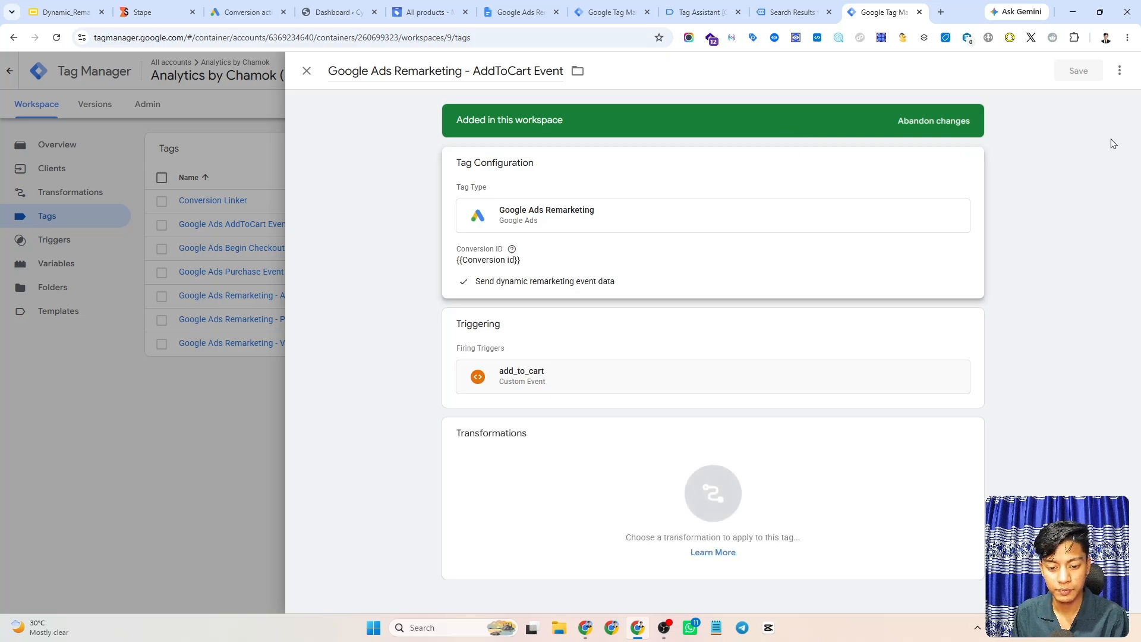
pyautogui.click(1120, 74)
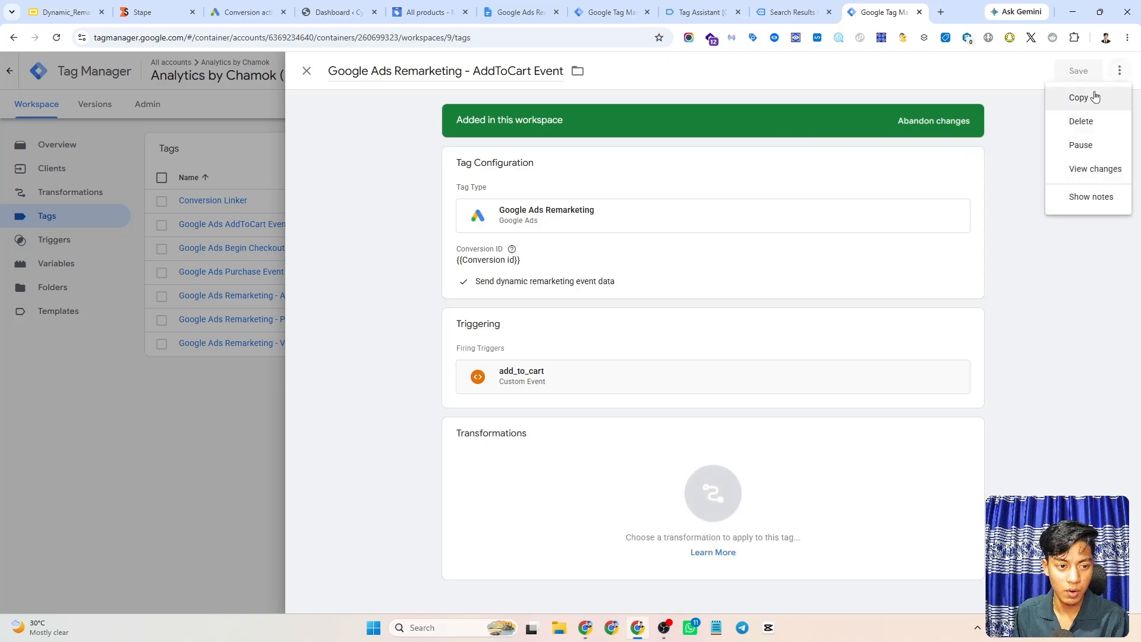
pyautogui.click(1090, 98)
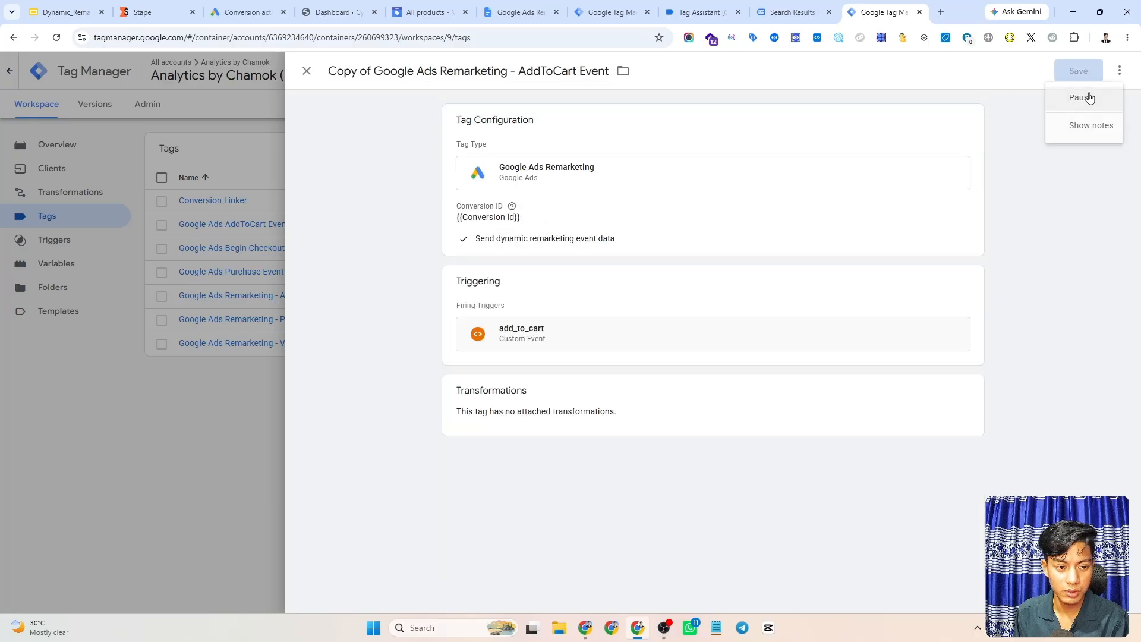
# Rename the copied tag as "Google Ads Remarketing - View Item List Event".
pyautogui.click(378, 72)
pyautogui.press('BackSpace')
pyautogui.press('BackSpace')
pyautogui.press('BackSpace')
pyautogui.press('BackSpace')
pyautogui.press('BackSpace')
pyautogui.press('BackSpace')
pyautogui.press('BackSpace')
pyautogui.press('BackSpace')
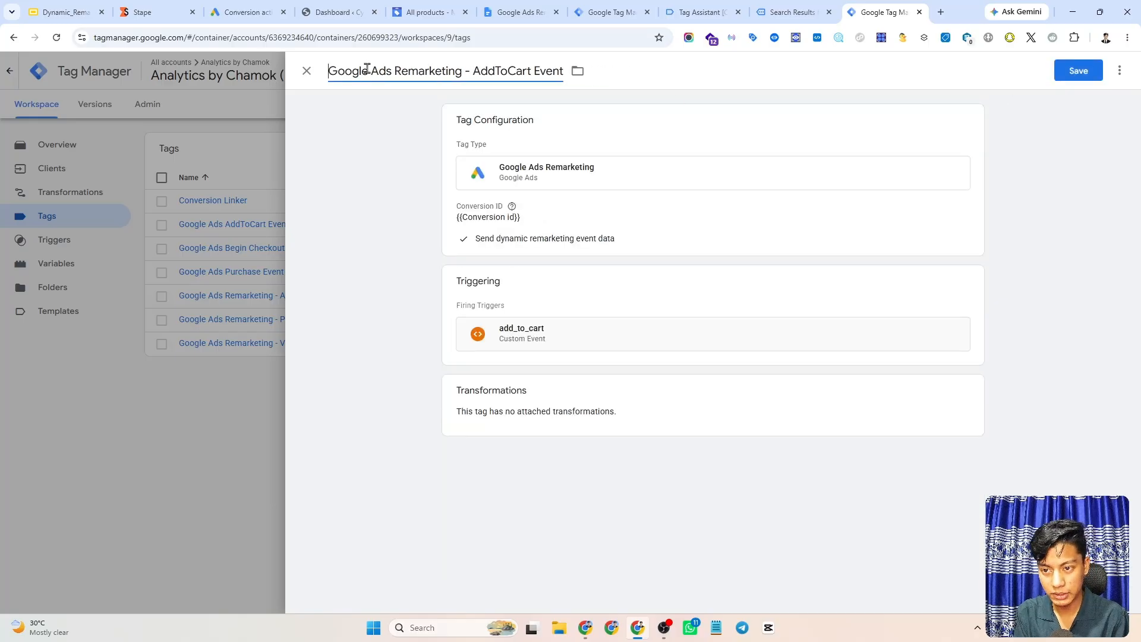
pyautogui.moveTo(473, 73); pyautogui.dragTo(532, 74)
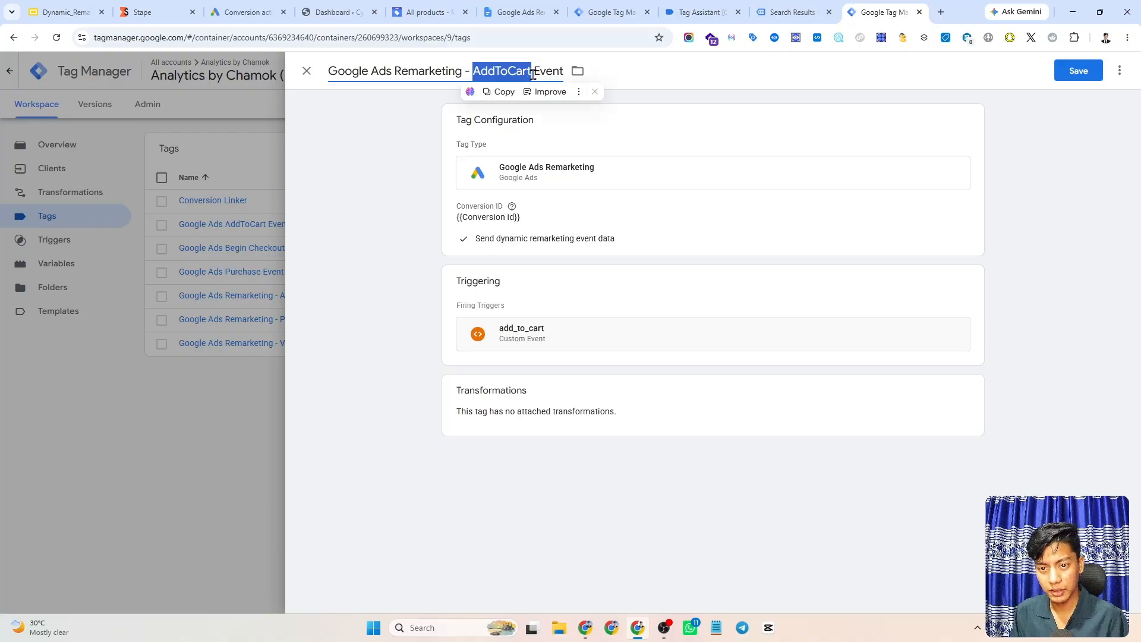
pyautogui.click(516, 12)
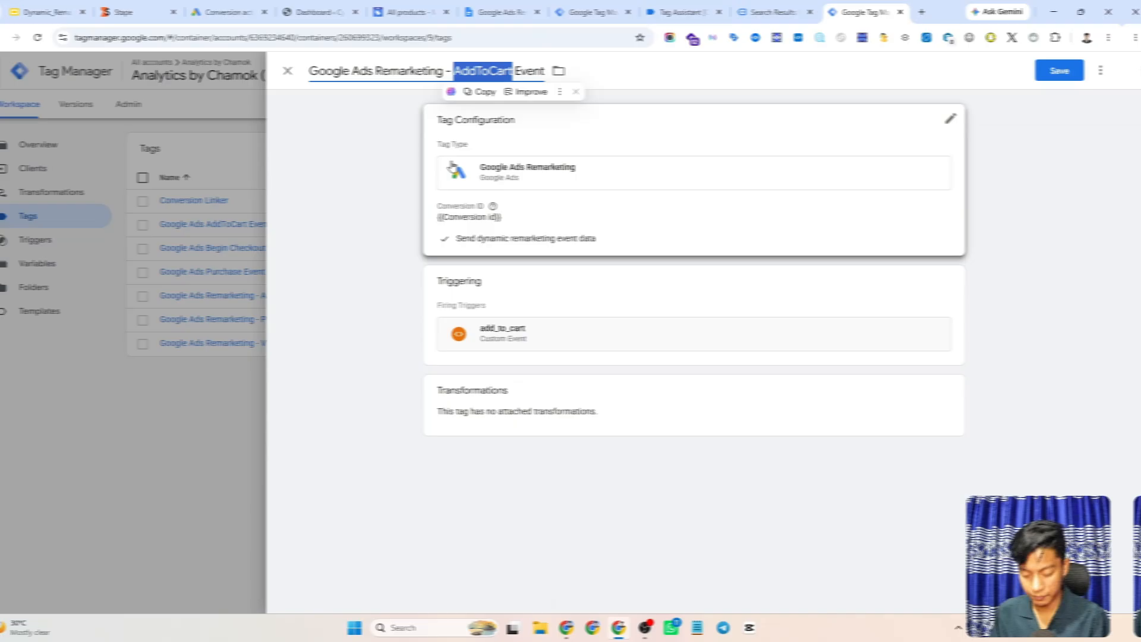
pyautogui.write('View')
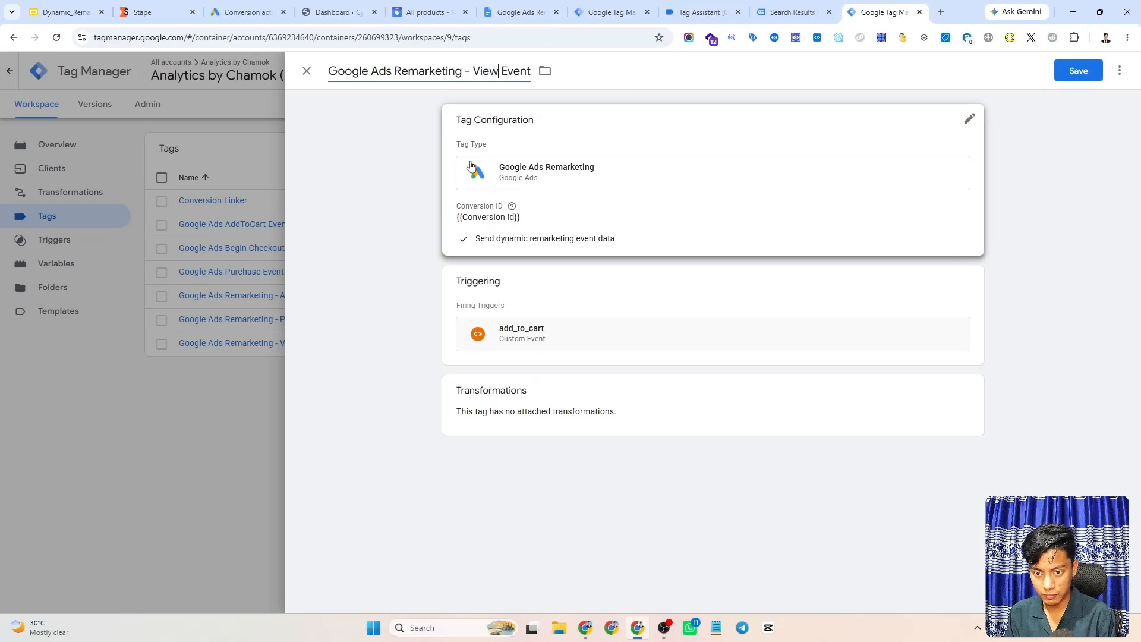
pyautogui.write(' Items')
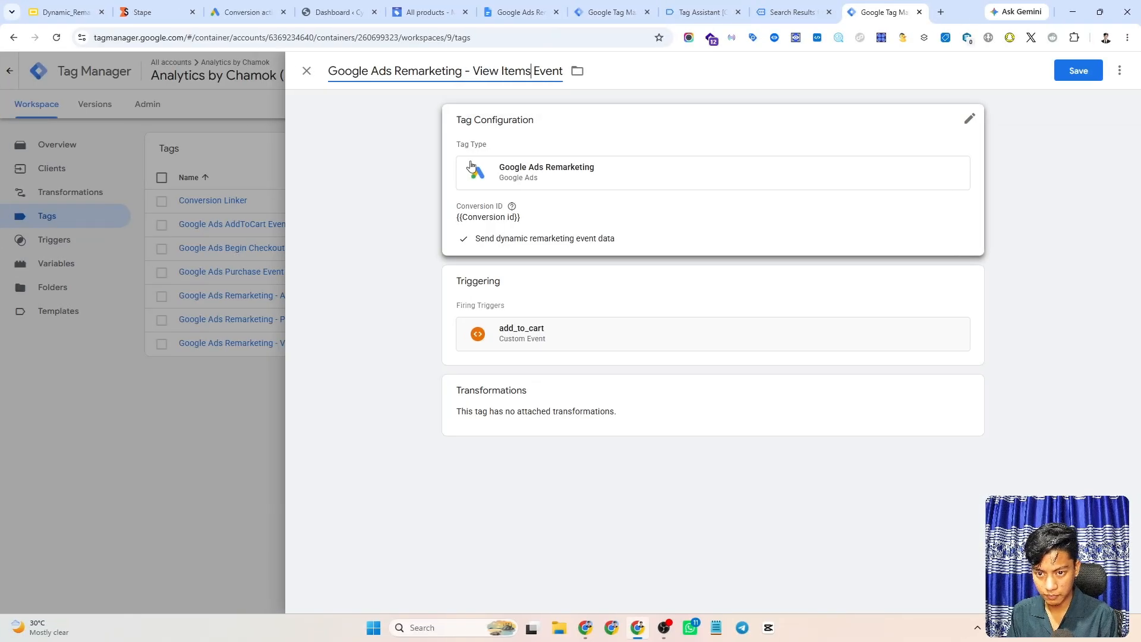
pyautogui.press('BackSpace')
pyautogui.write('List')
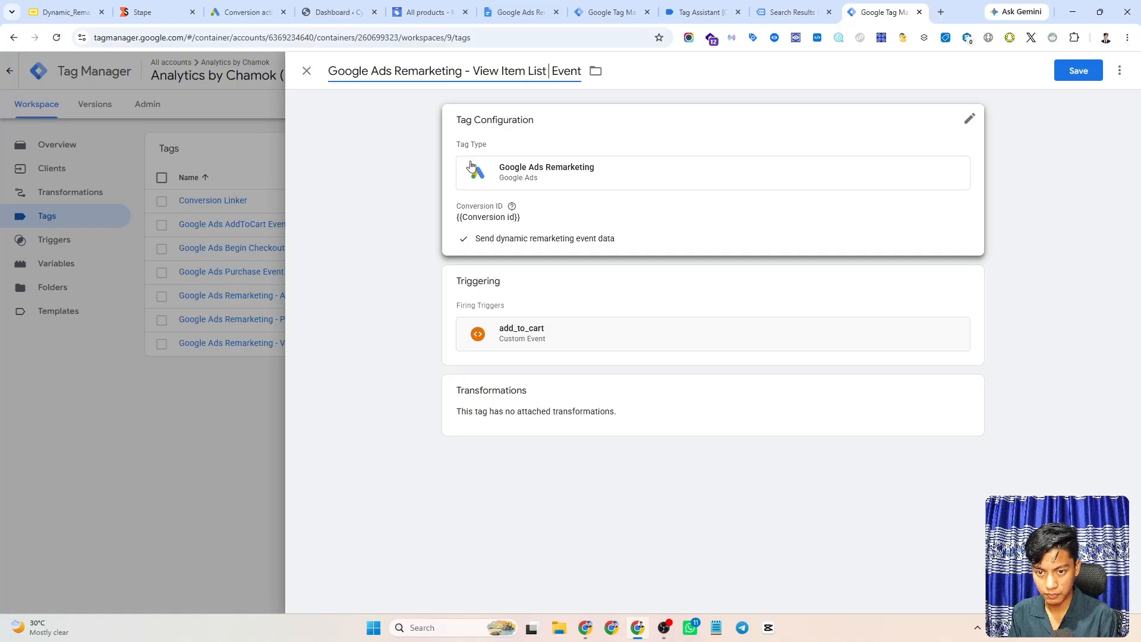
# Remove the add_to_cart trigger from the View Item List remarketing tag and open the choice of a replacement trigger.
pyautogui.click(656, 226)
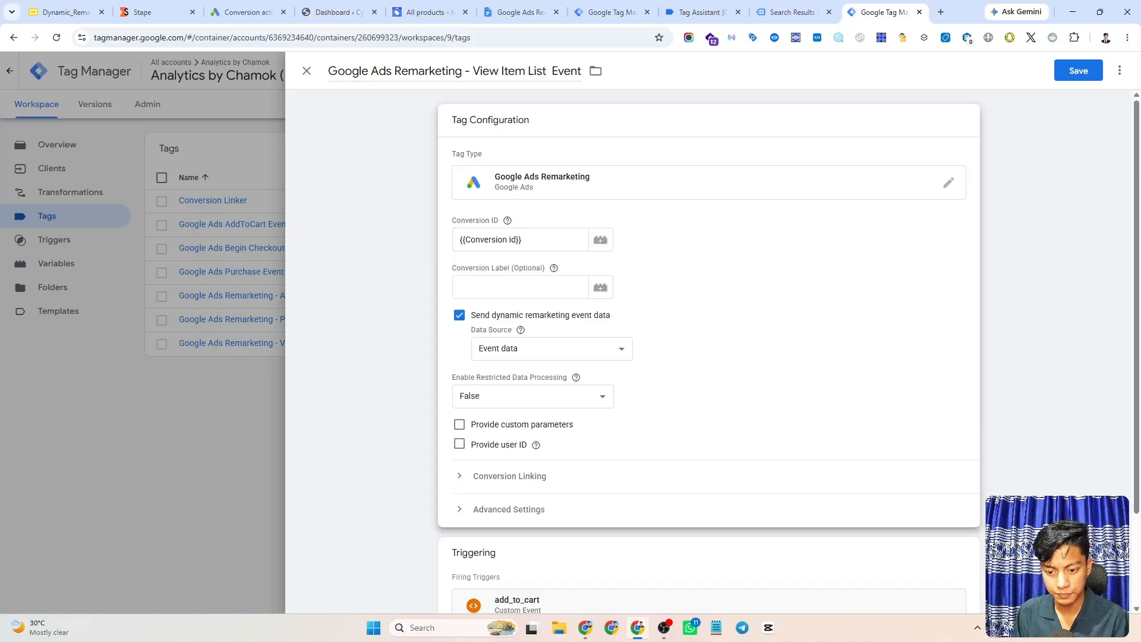
pyautogui.scroll(-2, 739, 323)
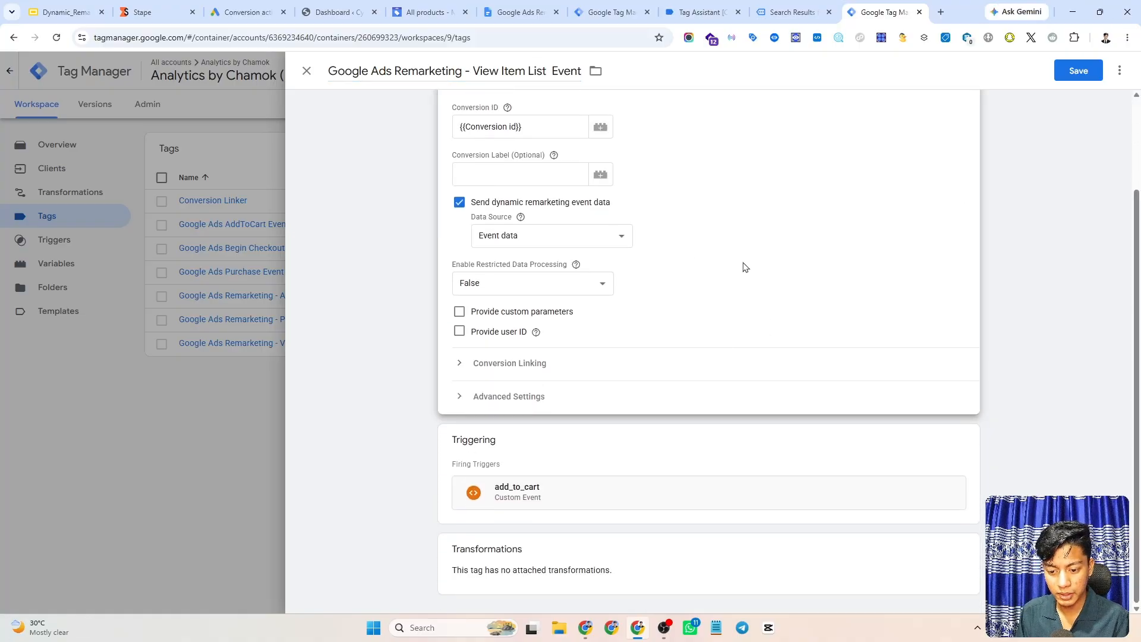
pyautogui.click(667, 457)
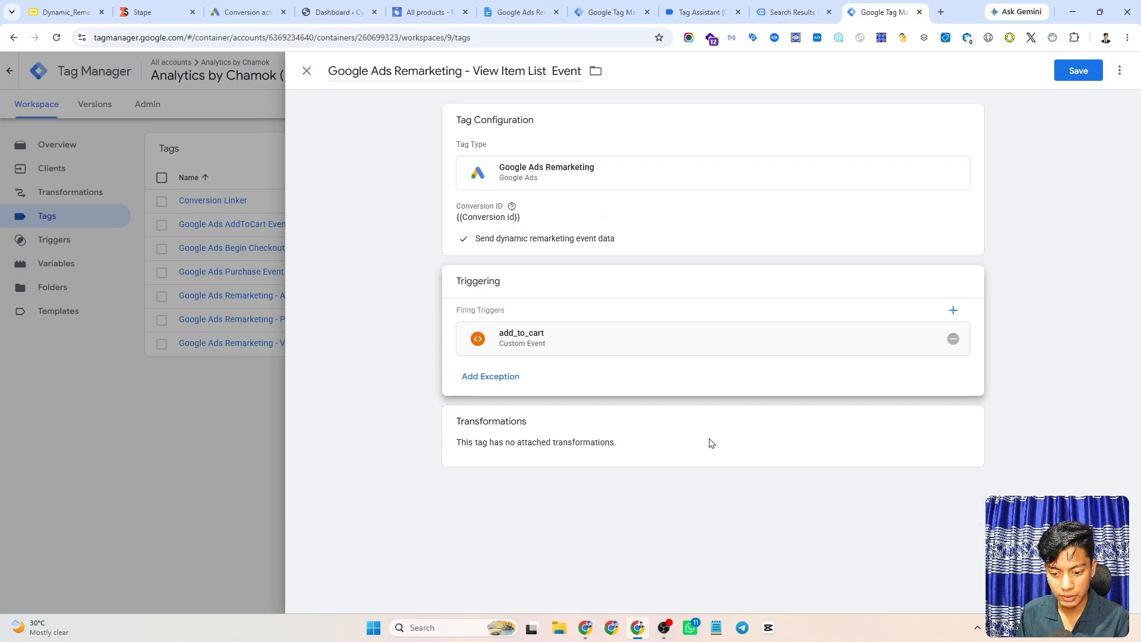
pyautogui.click(953, 339)
pyautogui.click(754, 343)
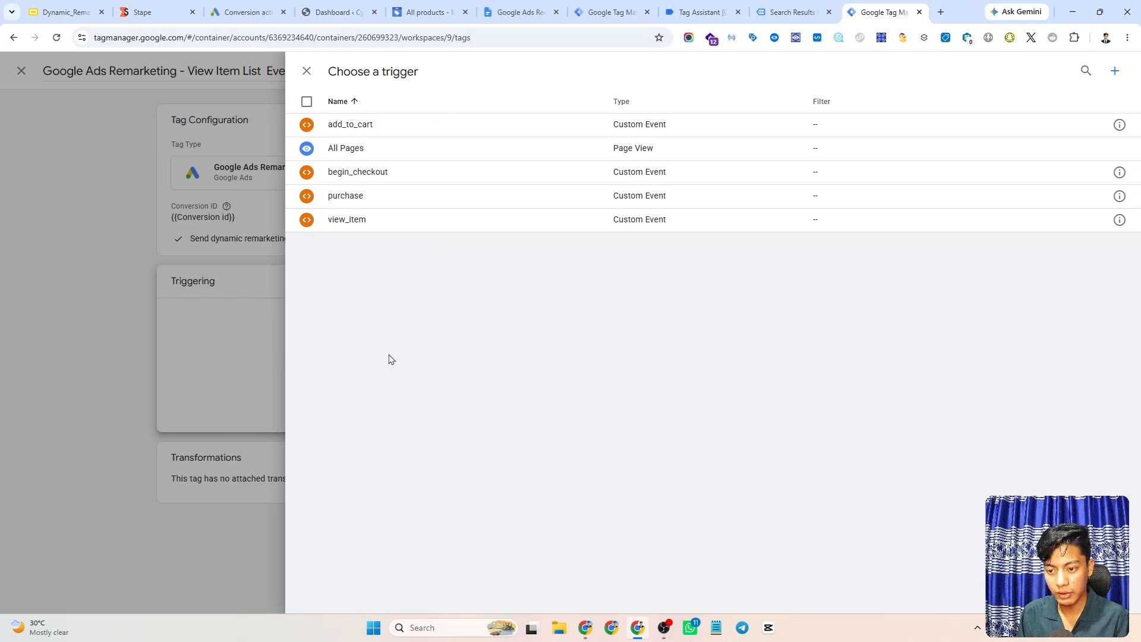
# Create a new Custom Event trigger with the event name view_item_list, copied from the Google Ads Remarketing document.
pyautogui.click(1113, 75)
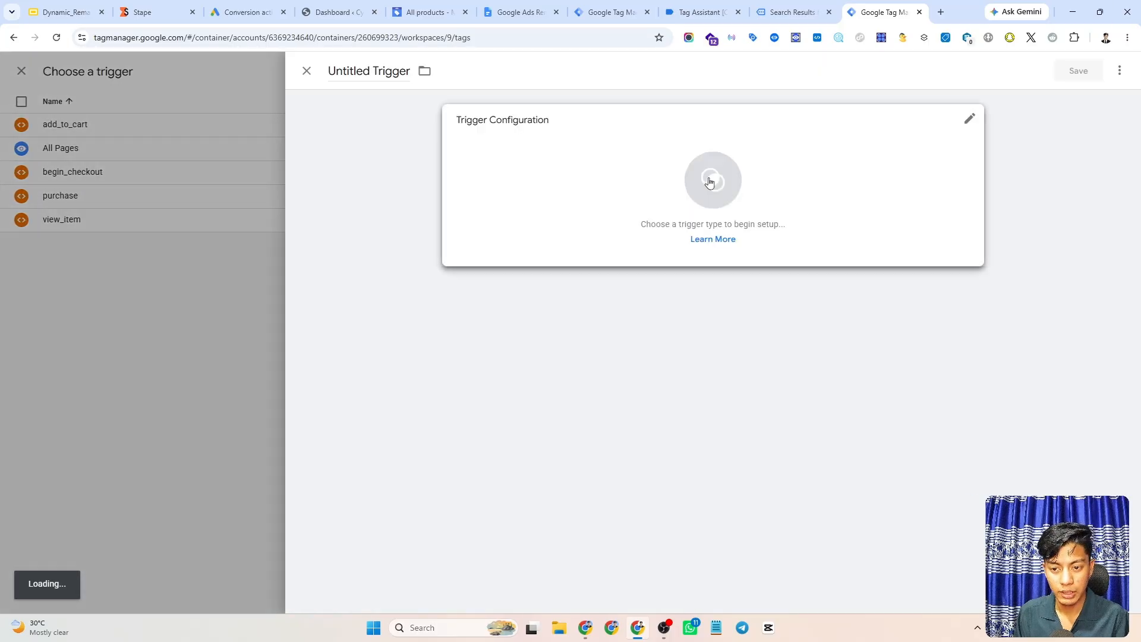
pyautogui.click(674, 179)
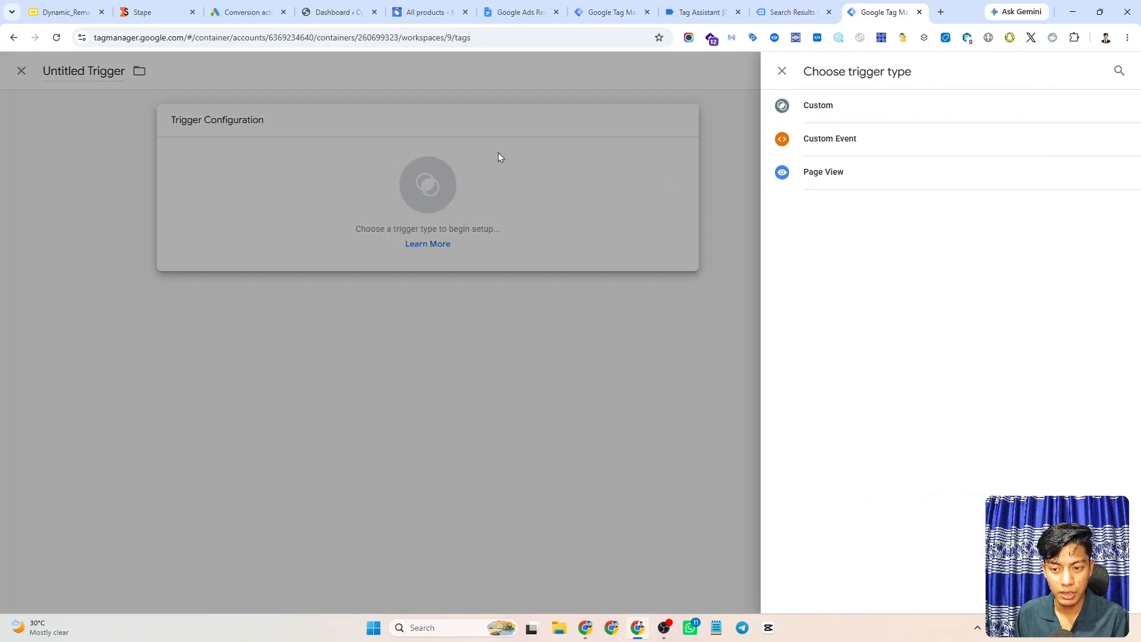
pyautogui.click(831, 139)
pyautogui.click(470, 237)
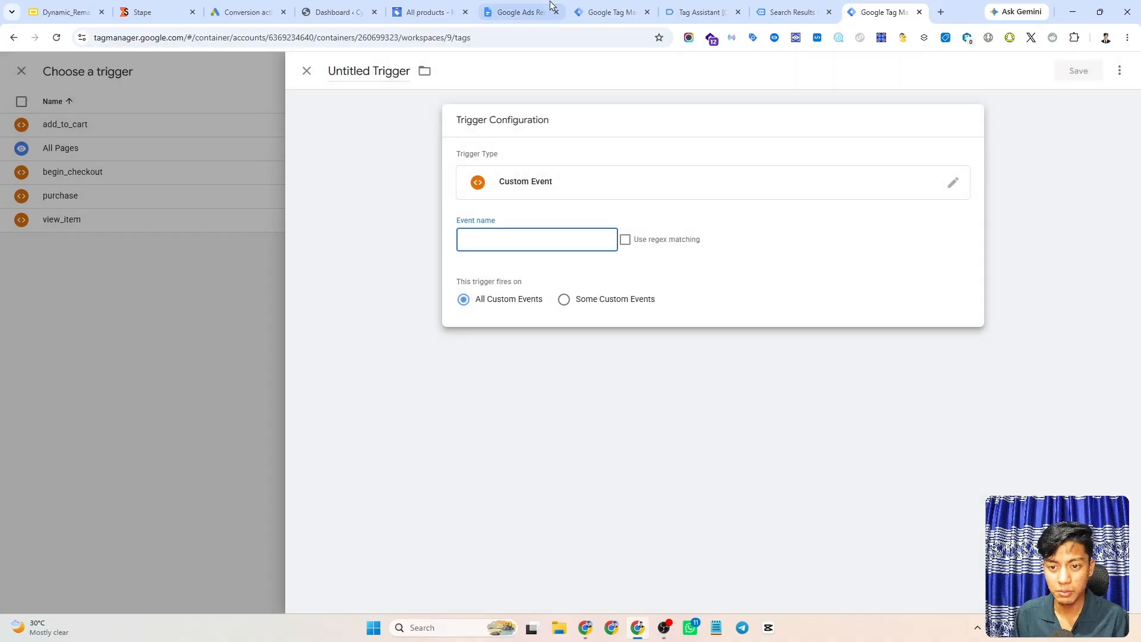
pyautogui.click(518, 12)
pyautogui.doubleClick(413, 214)
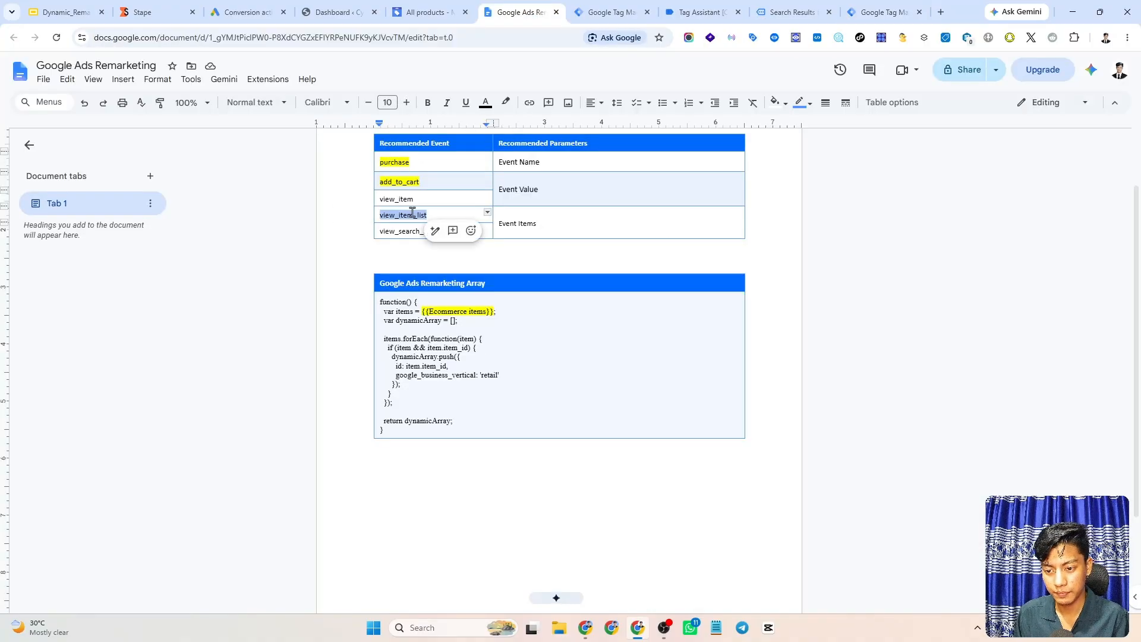
pyautogui.click(885, 12)
pyautogui.hotkey('ctrl', 'v')
# Name the new trigger view_item_list, and save both the trigger and the View Item List remarketing tag.
pyautogui.doubleClick(377, 72)
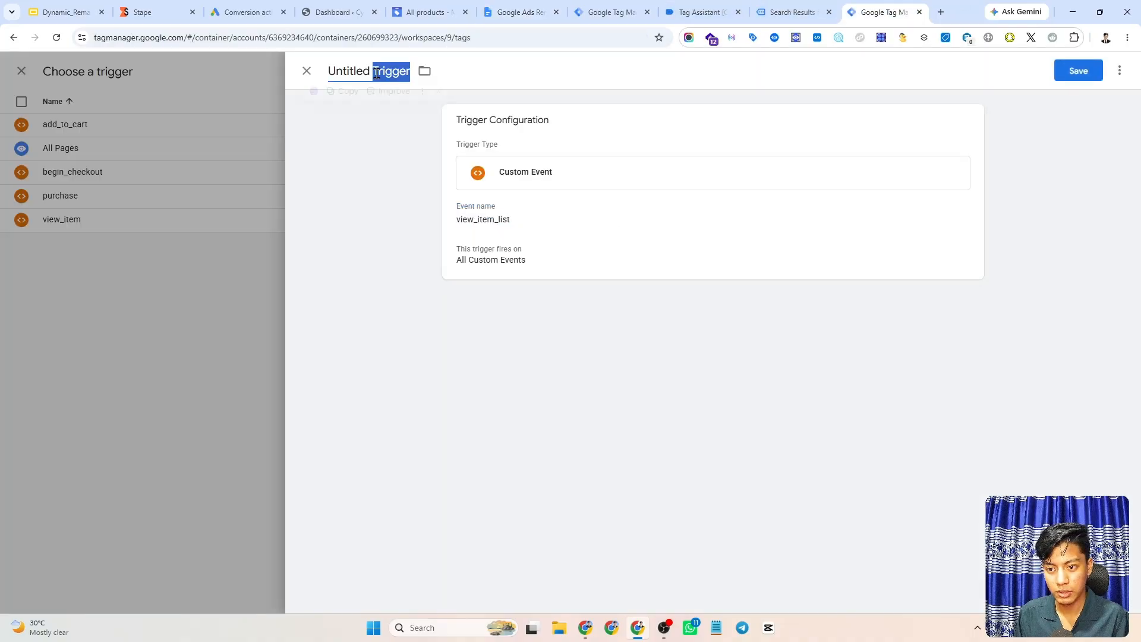
pyautogui.hotkey('ctrl', 'a')
pyautogui.hotkey('ctrl', 'v')
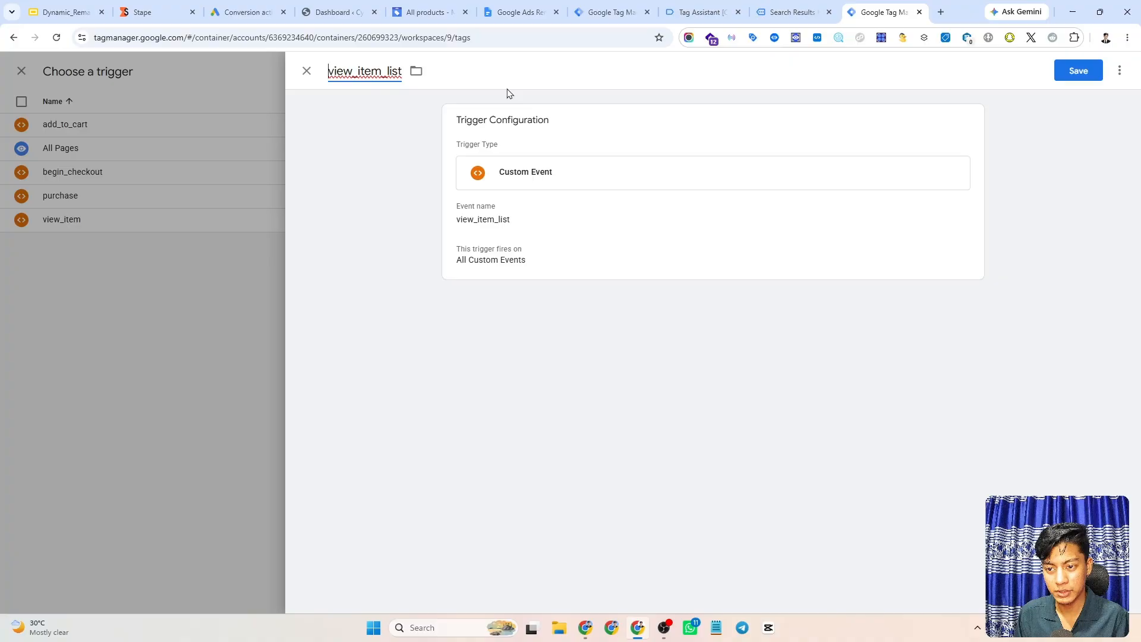
pyautogui.click(1074, 73)
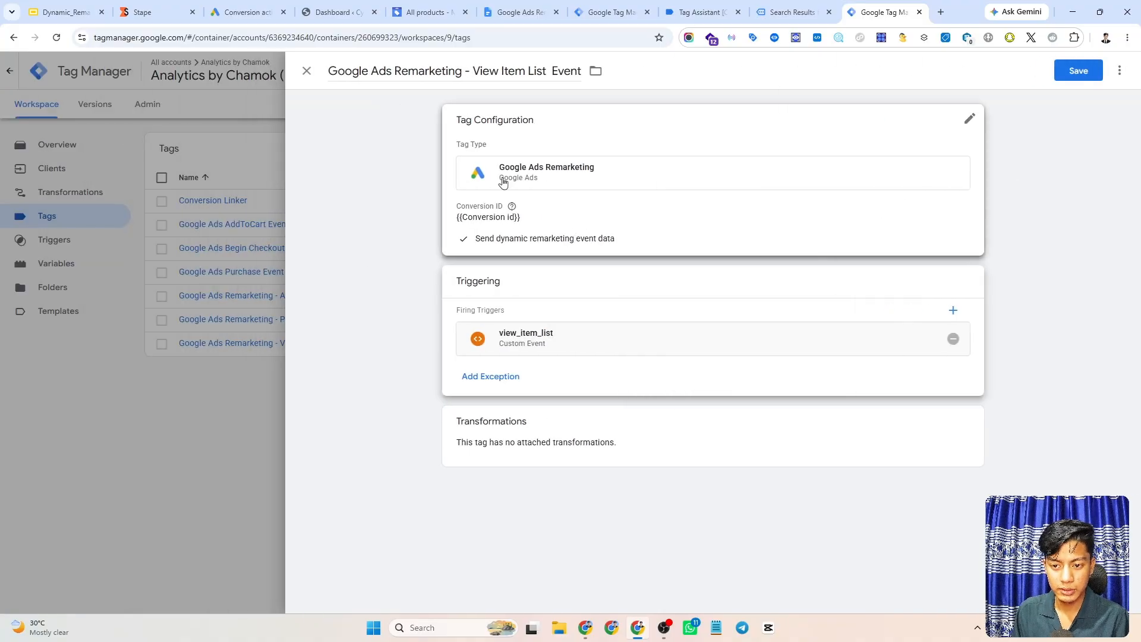
pyautogui.click(1079, 71)
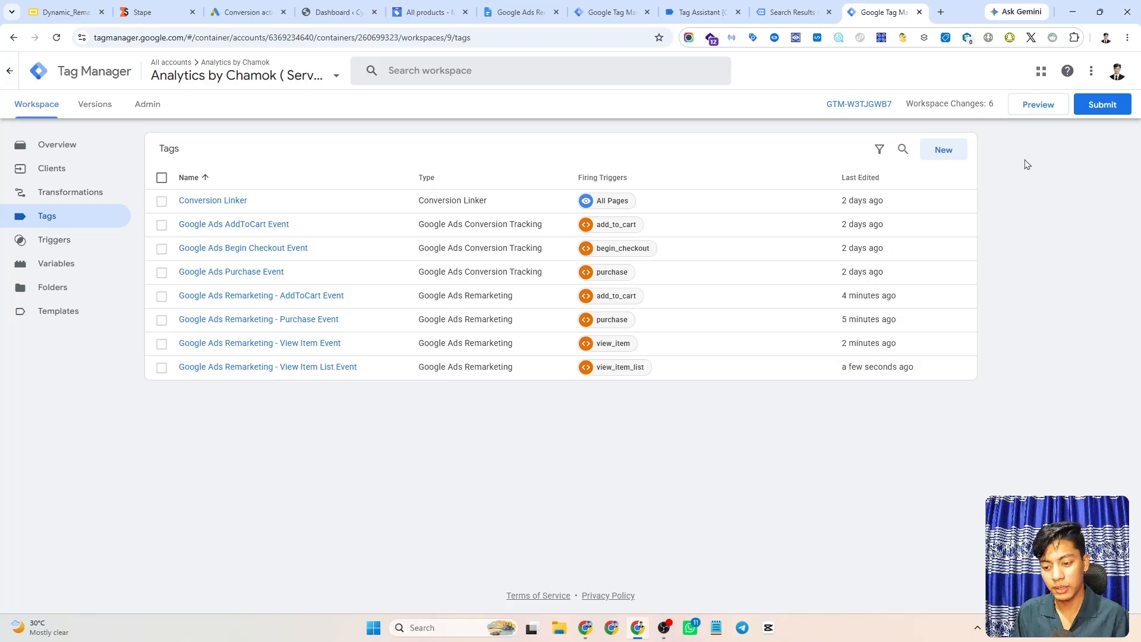
# Make a copy of the Google Ads Remarketing - View Item List Event tag in the server container.
pyautogui.click(314, 367)
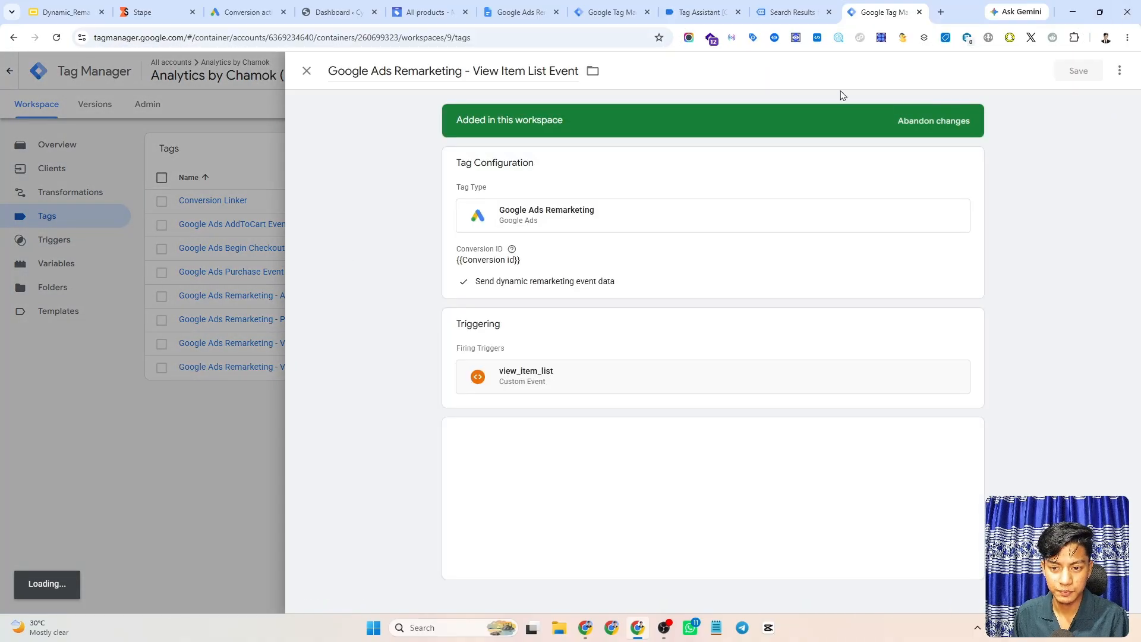
pyautogui.click(1120, 72)
pyautogui.click(1080, 98)
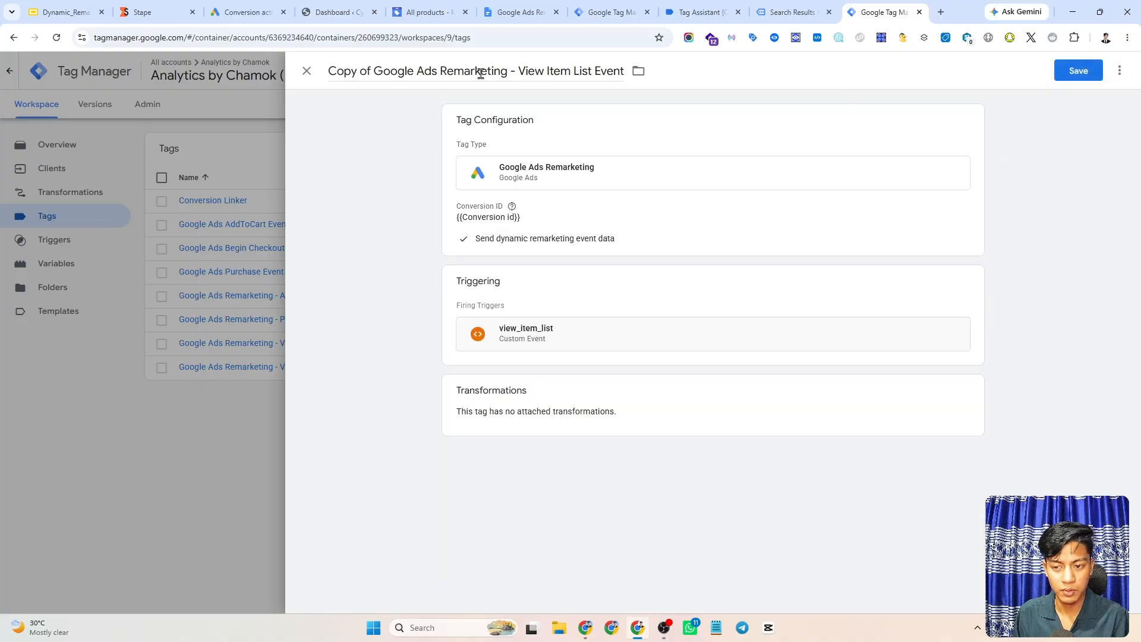
# Rename the copied tag as "Google Ads Remarketing - View Search Result Event".
pyautogui.click(373, 70)
pyautogui.doubleClick(375, 70)
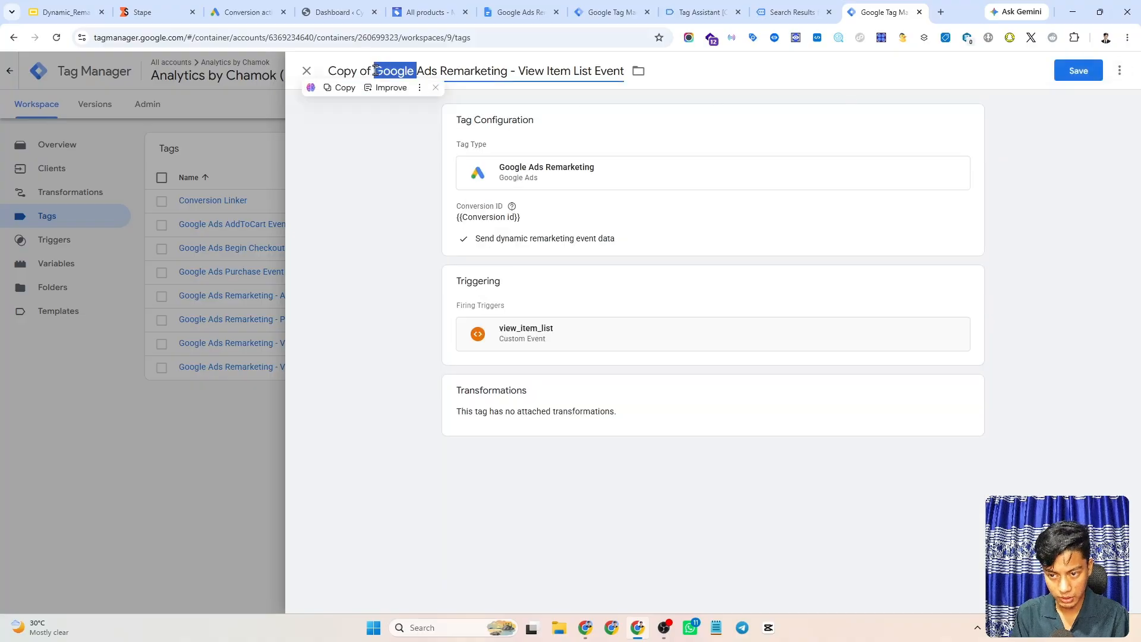
pyautogui.click(375, 71)
pyautogui.press('BackSpace')
pyautogui.press('BackSpace')
pyautogui.press('BackSpace')
pyautogui.press('BackSpace')
pyautogui.press('BackSpace')
pyautogui.press('BackSpace')
pyautogui.press('BackSpace')
pyautogui.press('BackSpace')
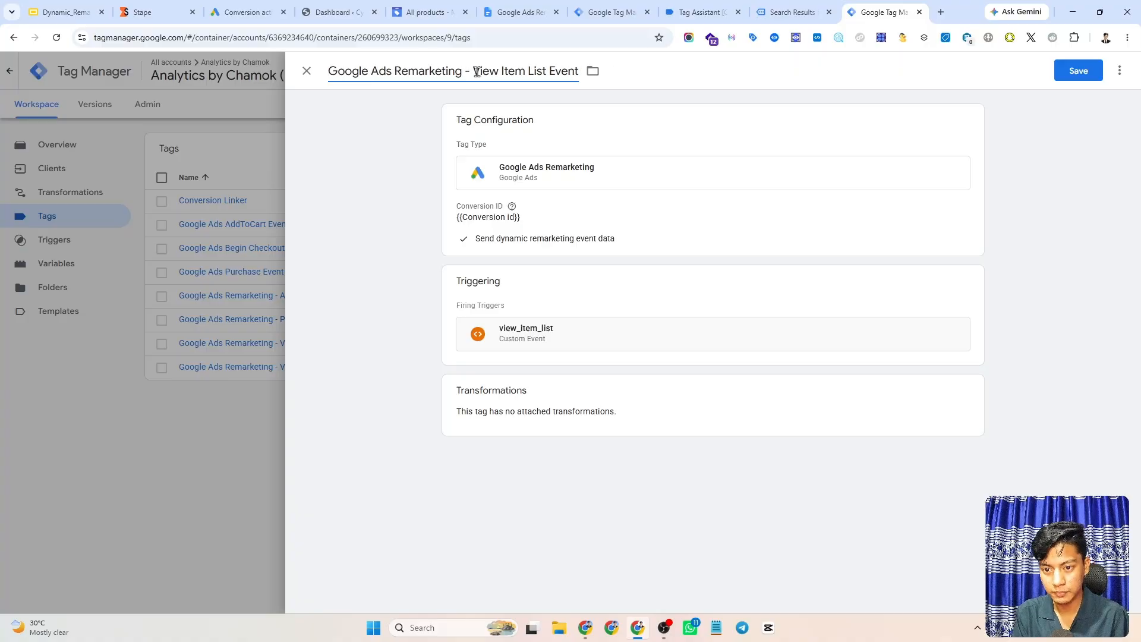
pyautogui.moveTo(473, 71); pyautogui.dragTo(548, 66)
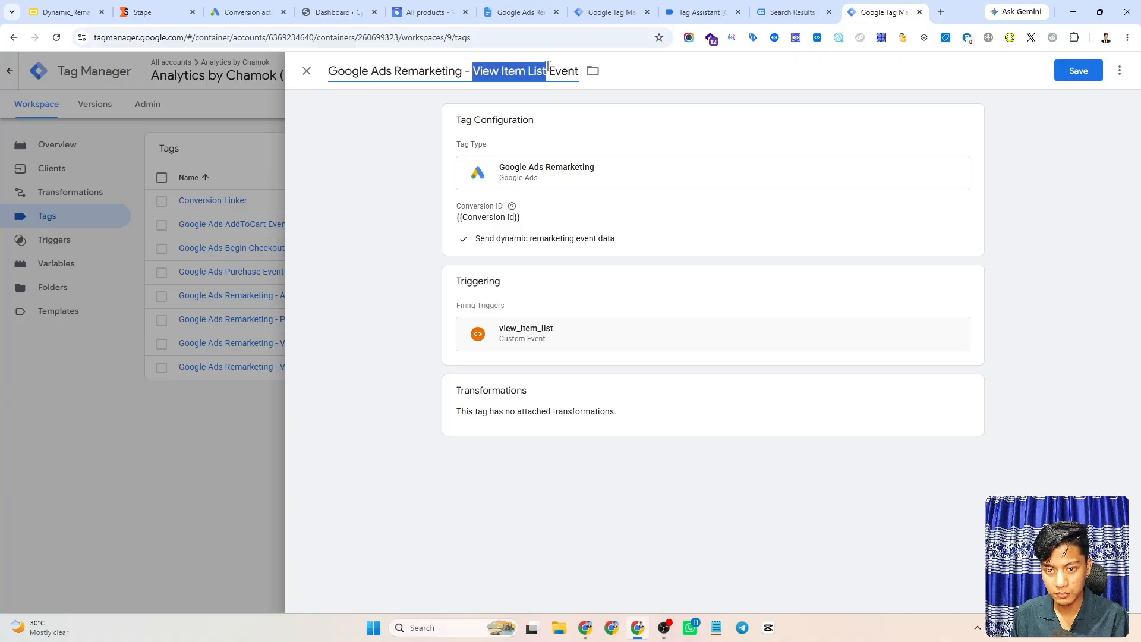
pyautogui.write('View ')
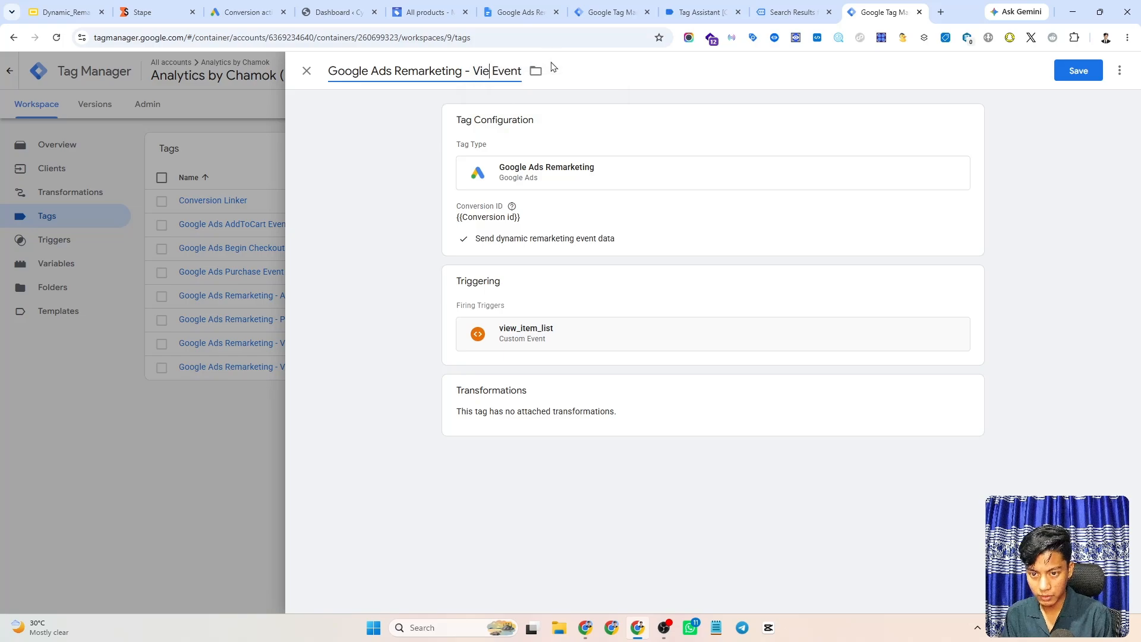
pyautogui.write('Search Re')
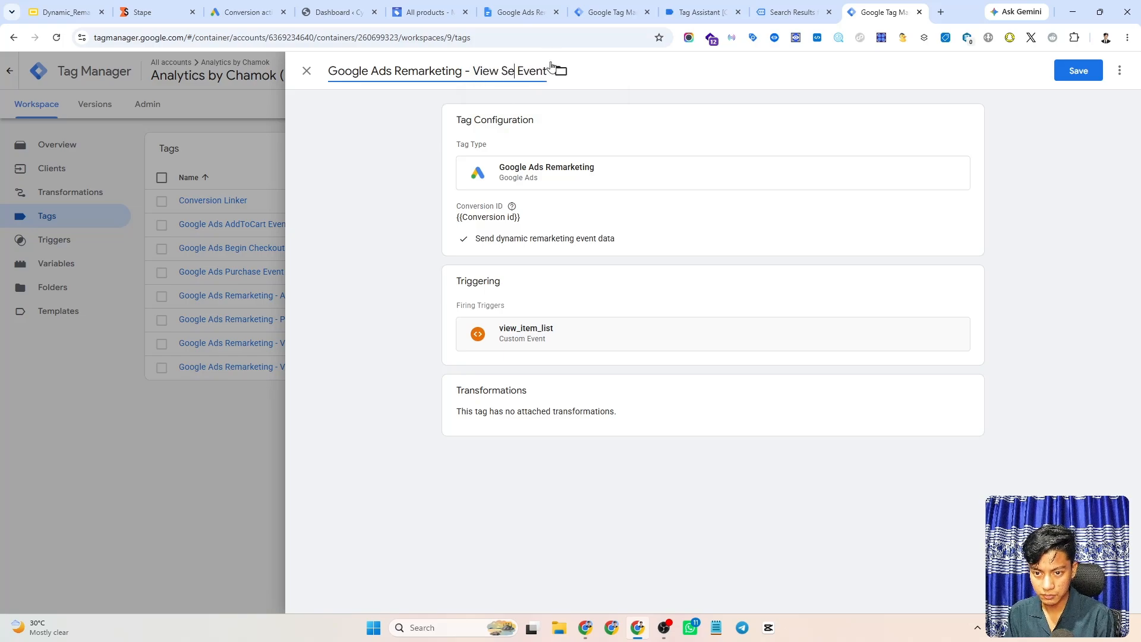
pyautogui.write('sult')
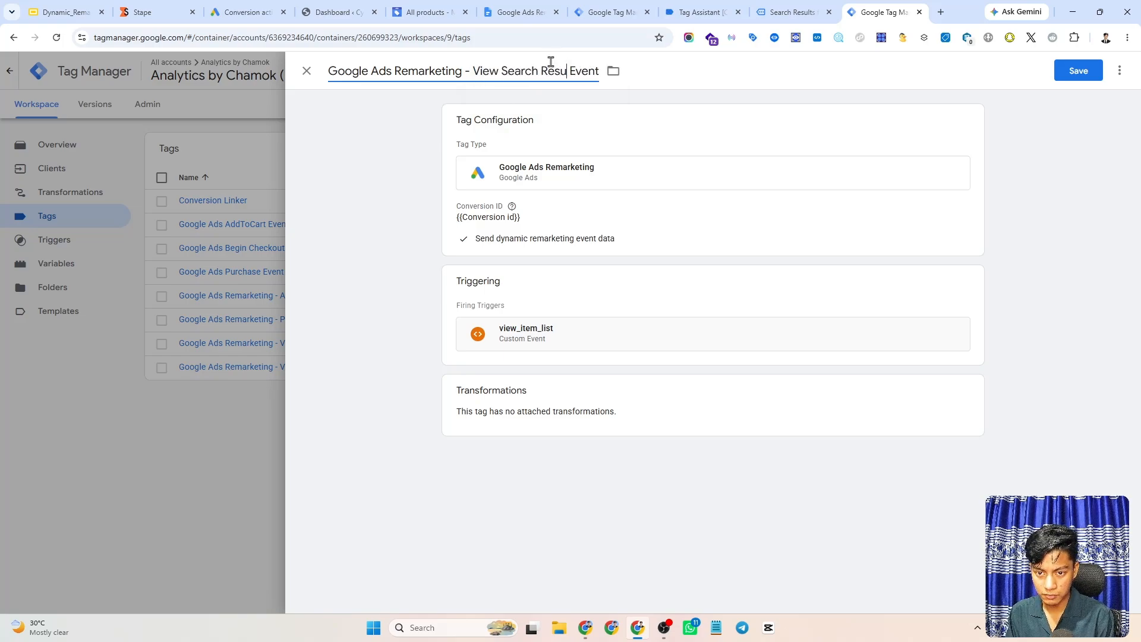
# Remove the view_item_list trigger from the View Search Result remarketing tag and open the choice of a replacement trigger.
pyautogui.click(581, 185)
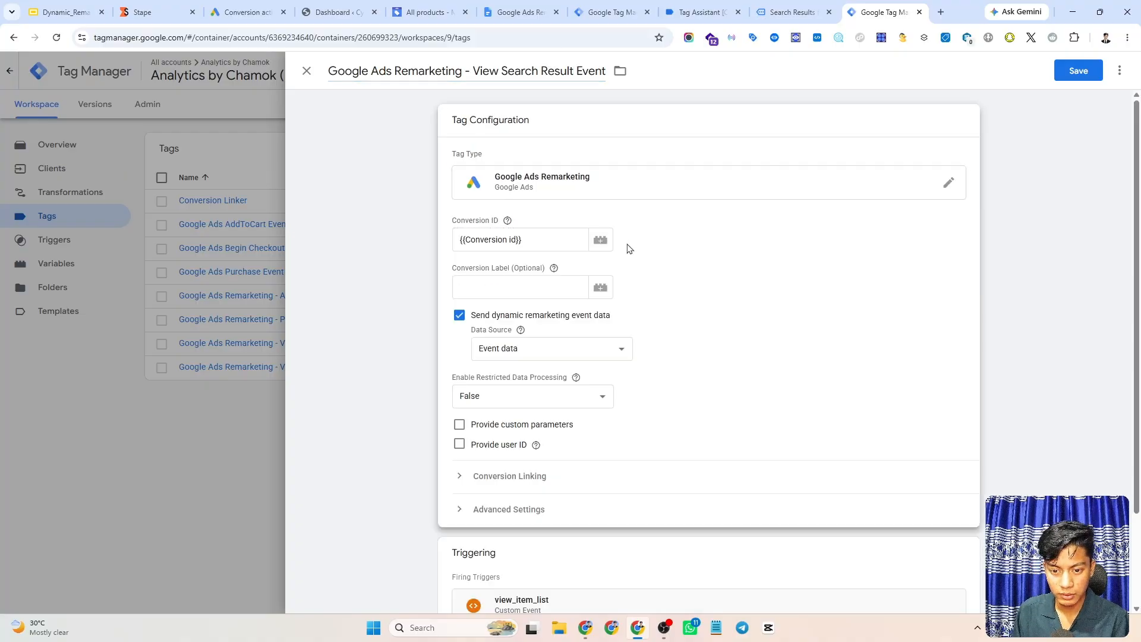
pyautogui.scroll(-3, 648, 309)
pyautogui.click(664, 462)
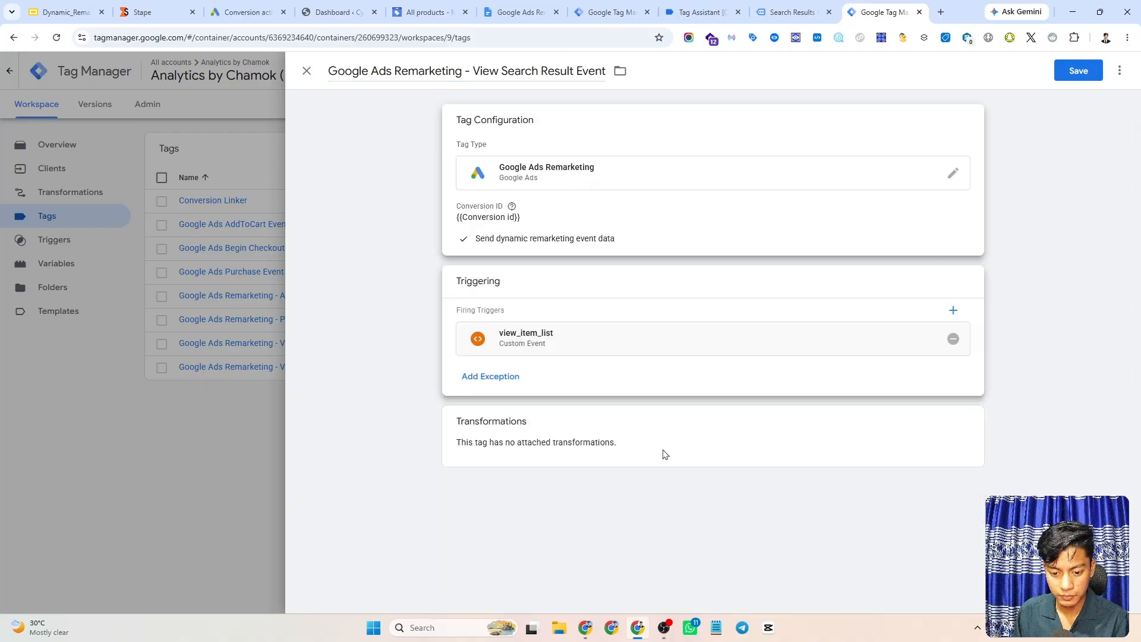
pyautogui.click(953, 339)
pyautogui.click(805, 347)
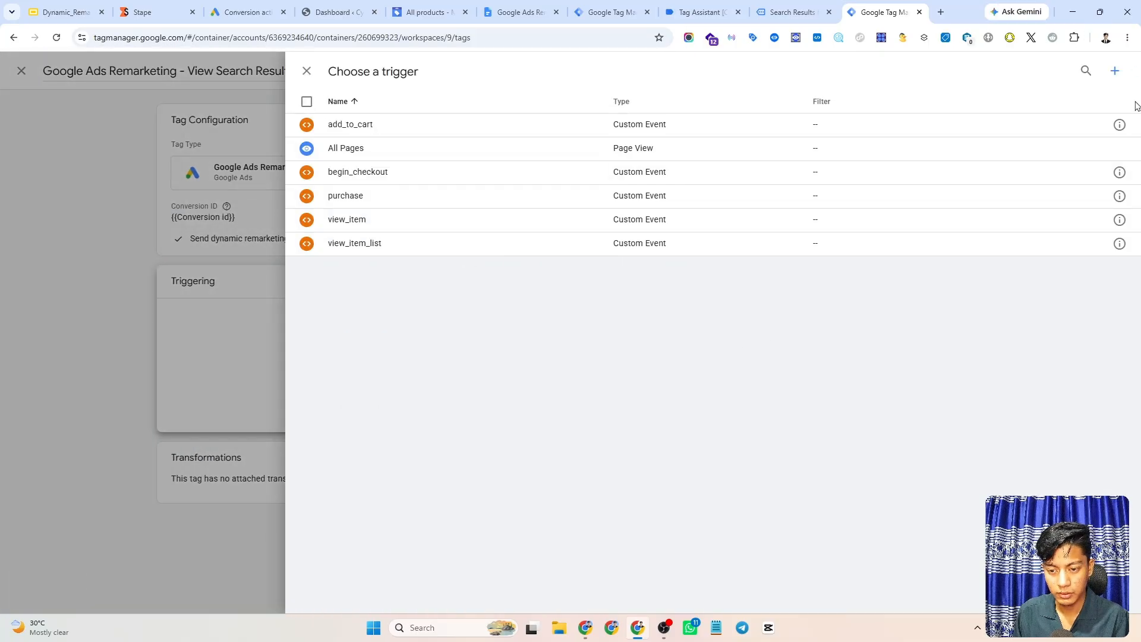
# Create a new Custom Event trigger with the event name search, copied from the search event's API call in Tag Assistant.
pyautogui.click(1115, 70)
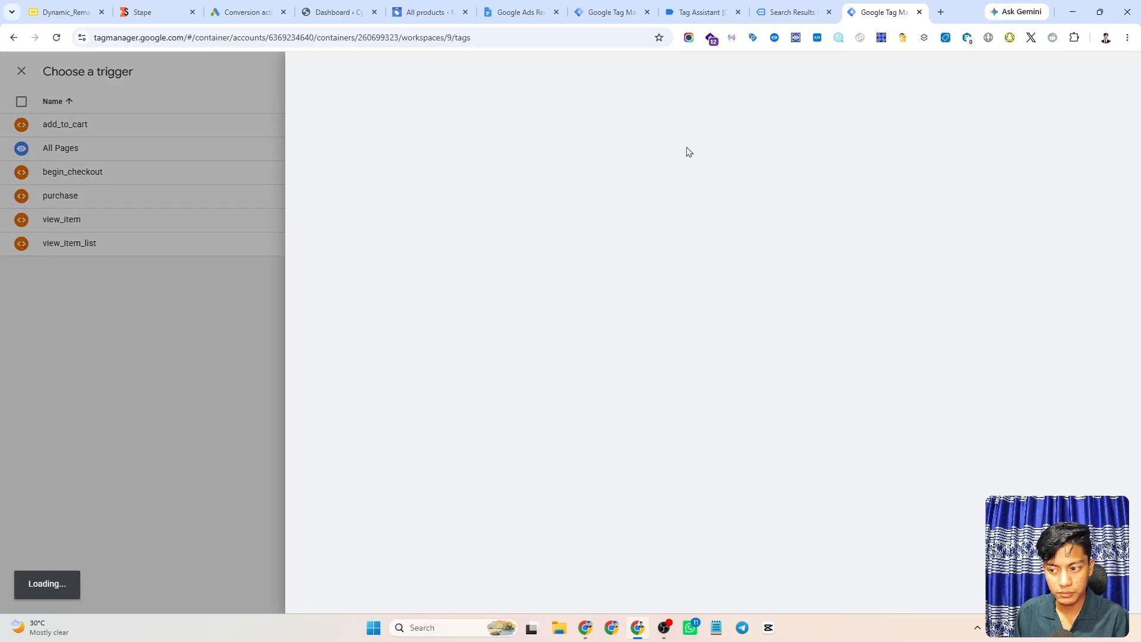
pyautogui.click(663, 168)
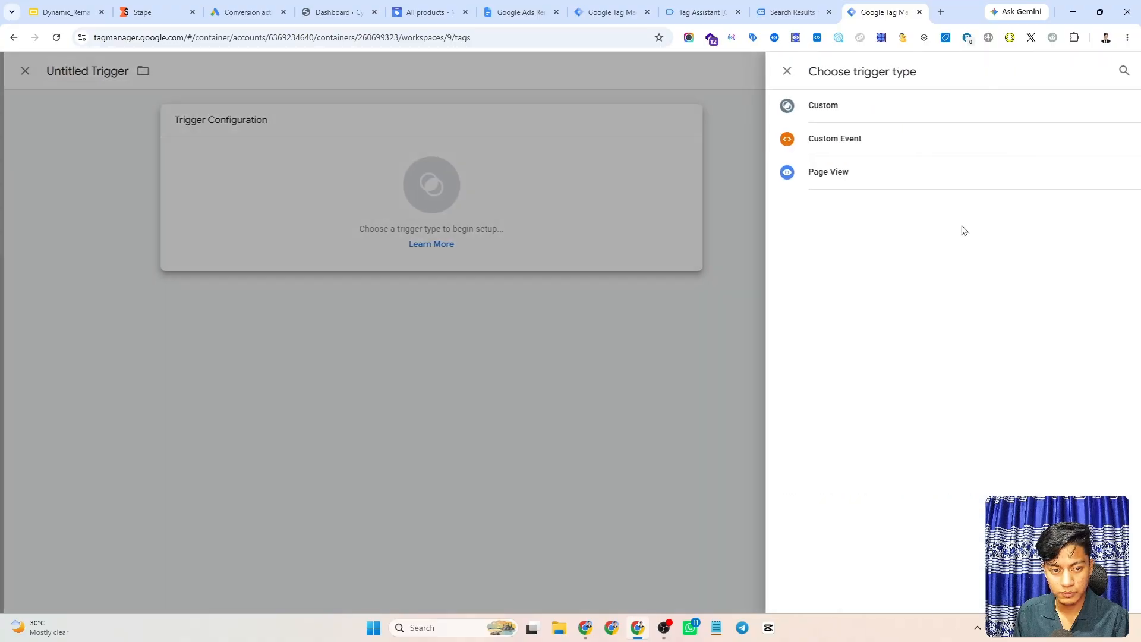
pyautogui.click(861, 139)
pyautogui.click(556, 244)
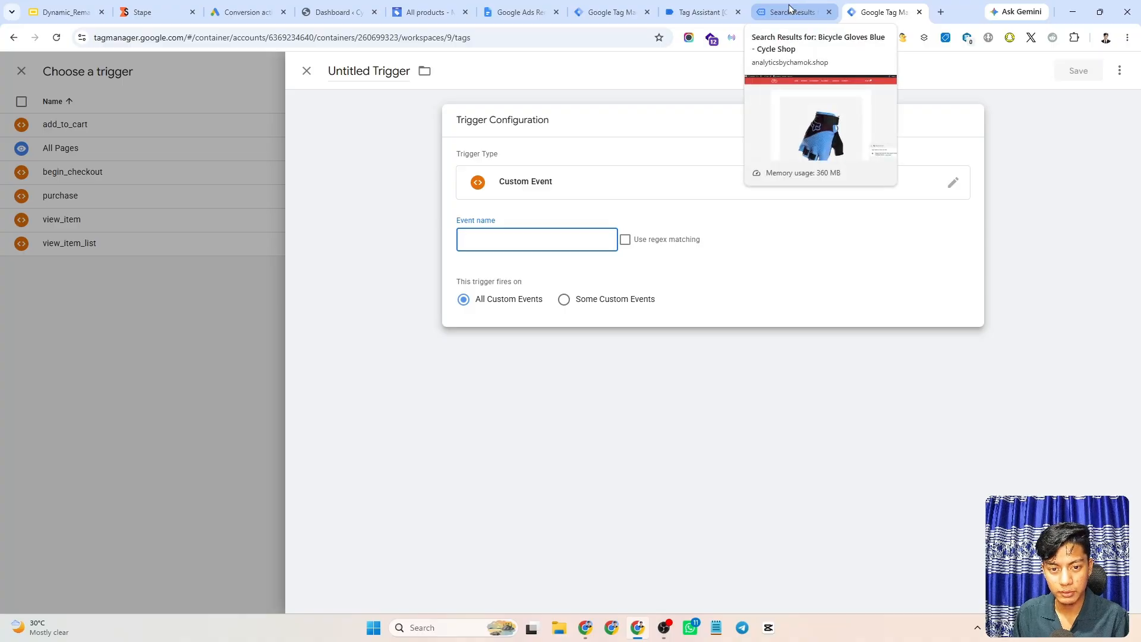
pyautogui.click(696, 12)
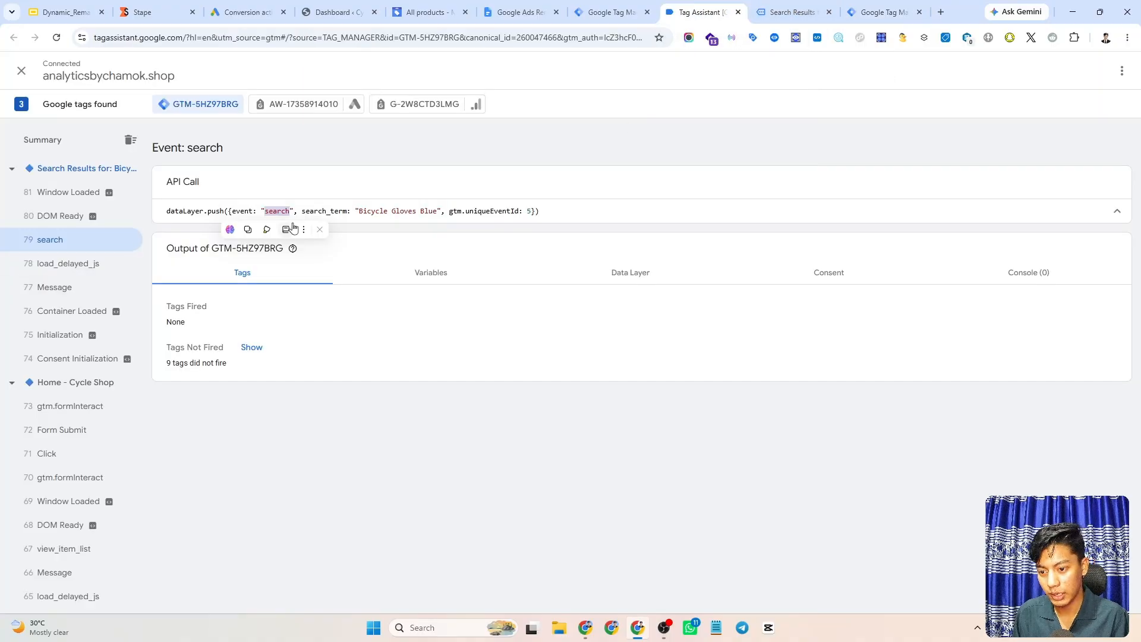
pyautogui.tripleClick(278, 213)
pyautogui.doubleClick(278, 212)
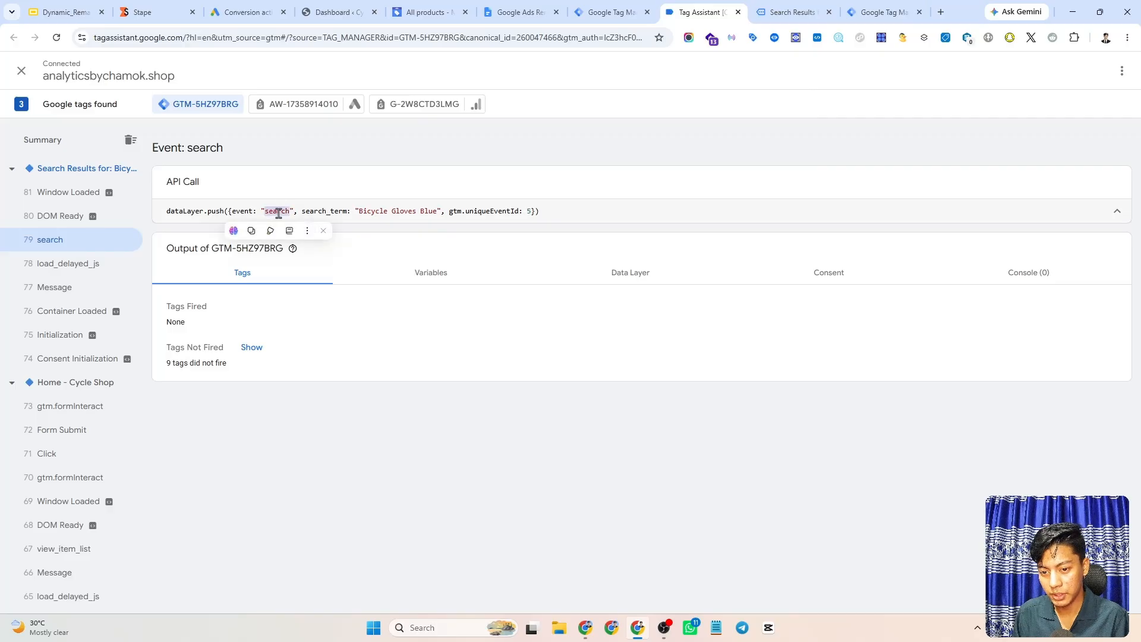
pyautogui.click(880, 12)
pyautogui.hotkey('ctrl', 'v')
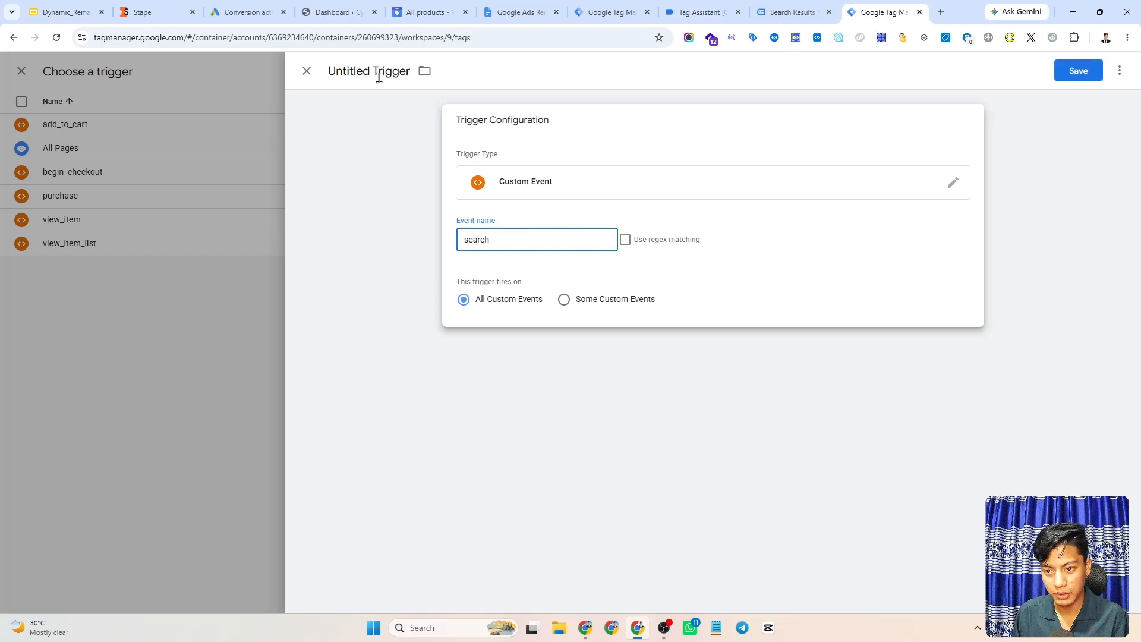
# Name the new trigger search, and save both the trigger and the View Search Result remarketing tag.
pyautogui.click(378, 72)
pyautogui.hotkey('ctrl', 'v')
pyautogui.click(1081, 69)
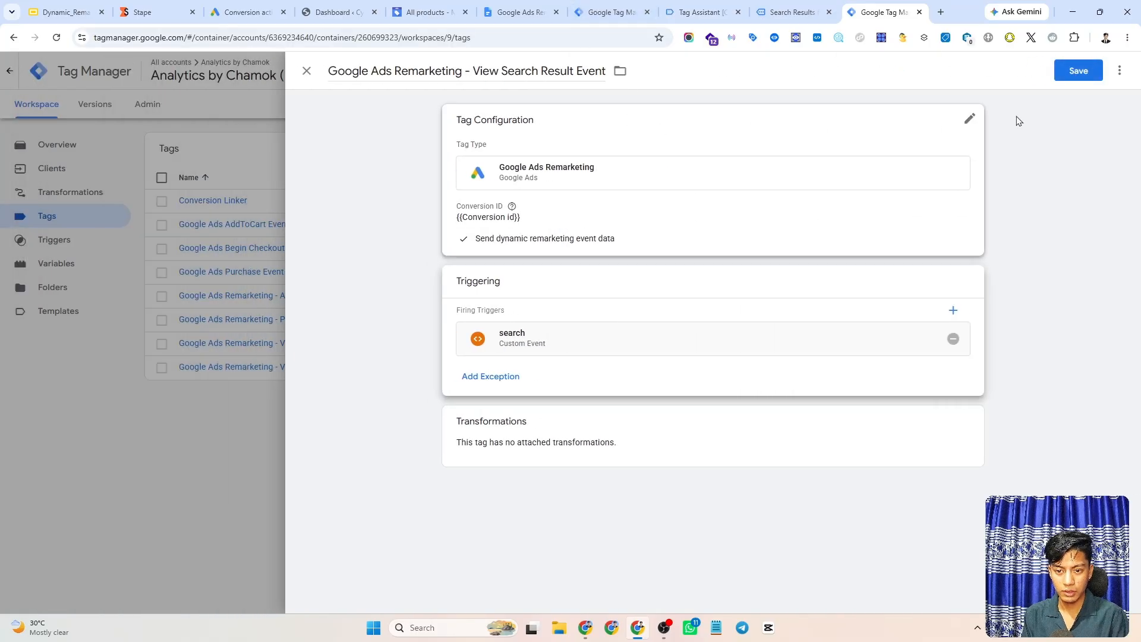
pyautogui.click(1079, 72)
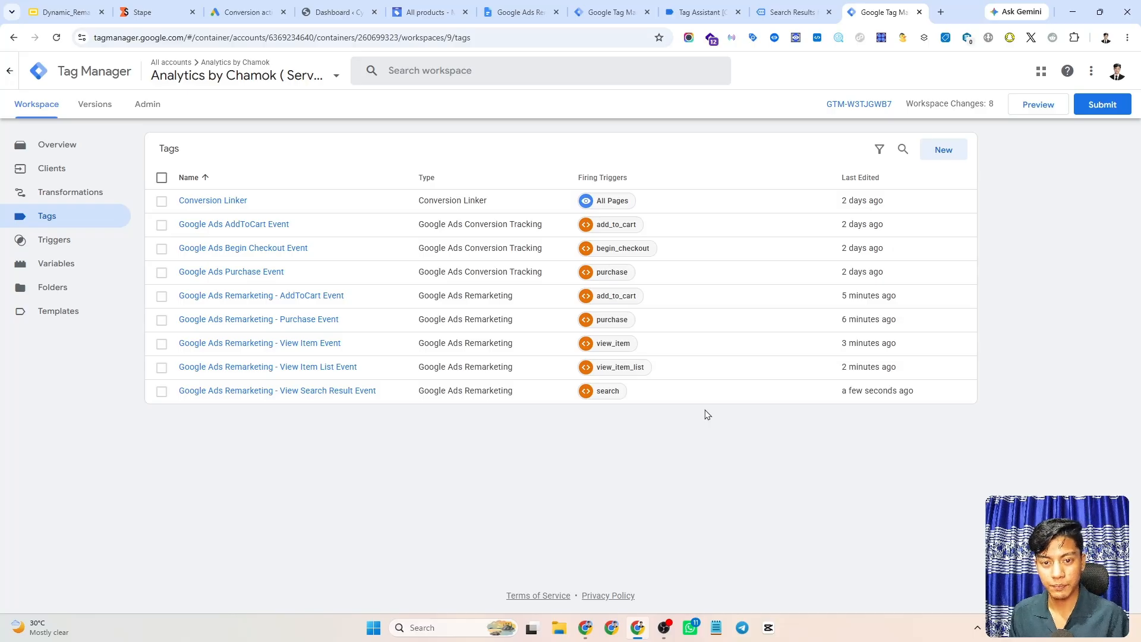
# Switch to the web container and make a copy of the GA4 - Add To Cart Event tag.
pyautogui.click(614, 8)
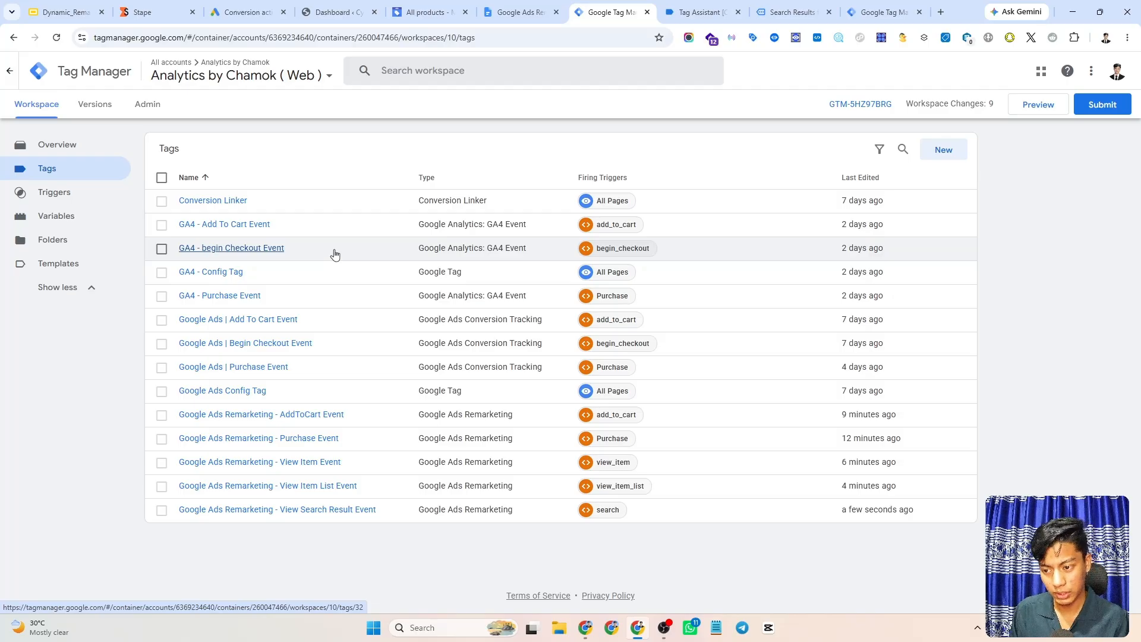
pyautogui.click(259, 225)
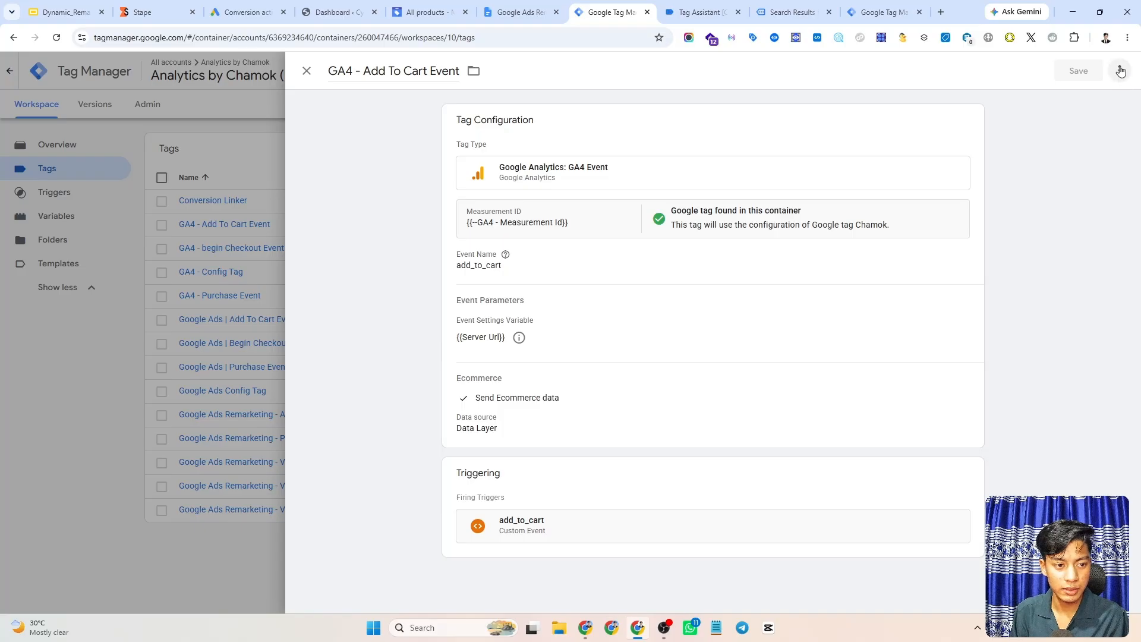
pyautogui.click(1120, 72)
pyautogui.click(1078, 99)
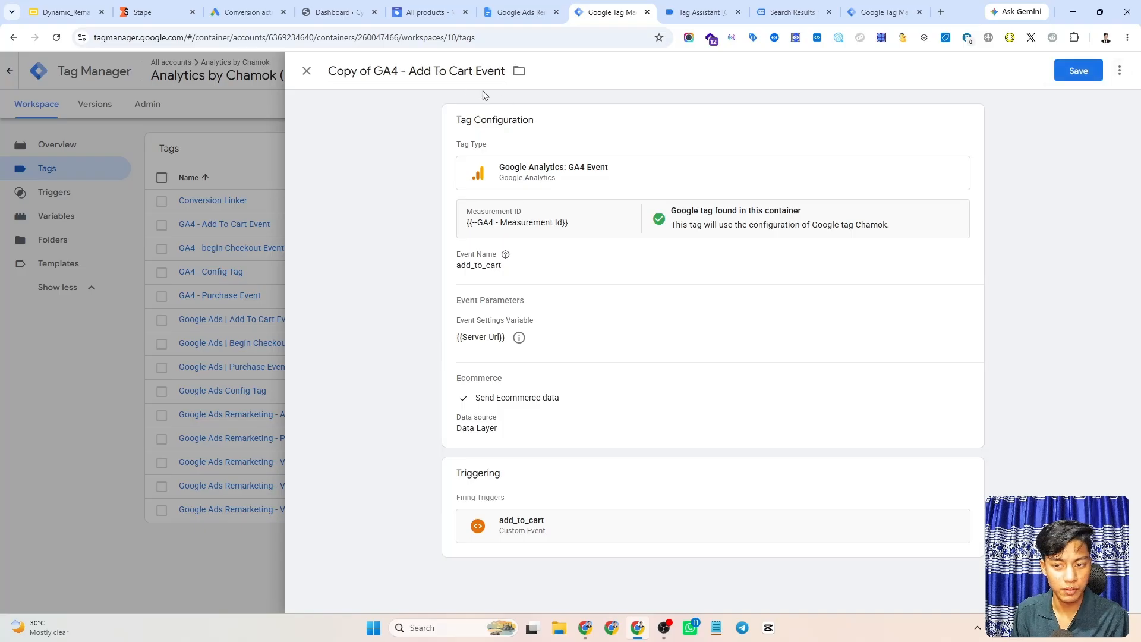
# Rename the copied GA4 tag as "GA4 - View Item Event".
pyautogui.click(373, 70)
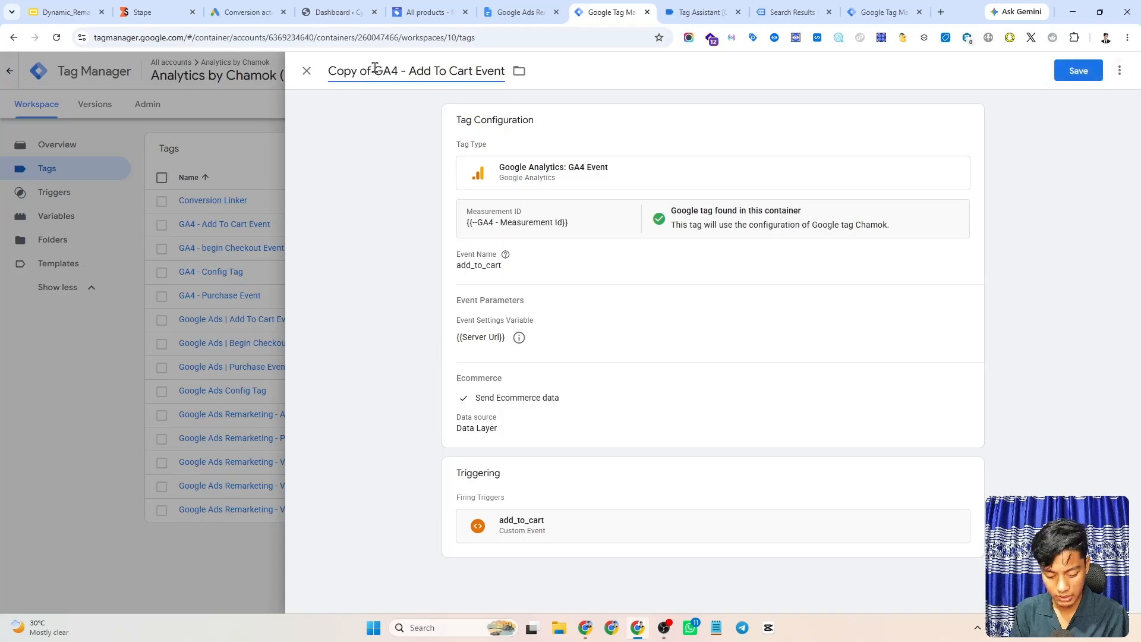
pyautogui.press('BackSpace')
pyautogui.press('BackSpace')
pyautogui.press('BackSpace')
pyautogui.press('BackSpace')
pyautogui.press('BackSpace')
pyautogui.press('BackSpace')
pyautogui.press('BackSpace')
pyautogui.press('BackSpace')
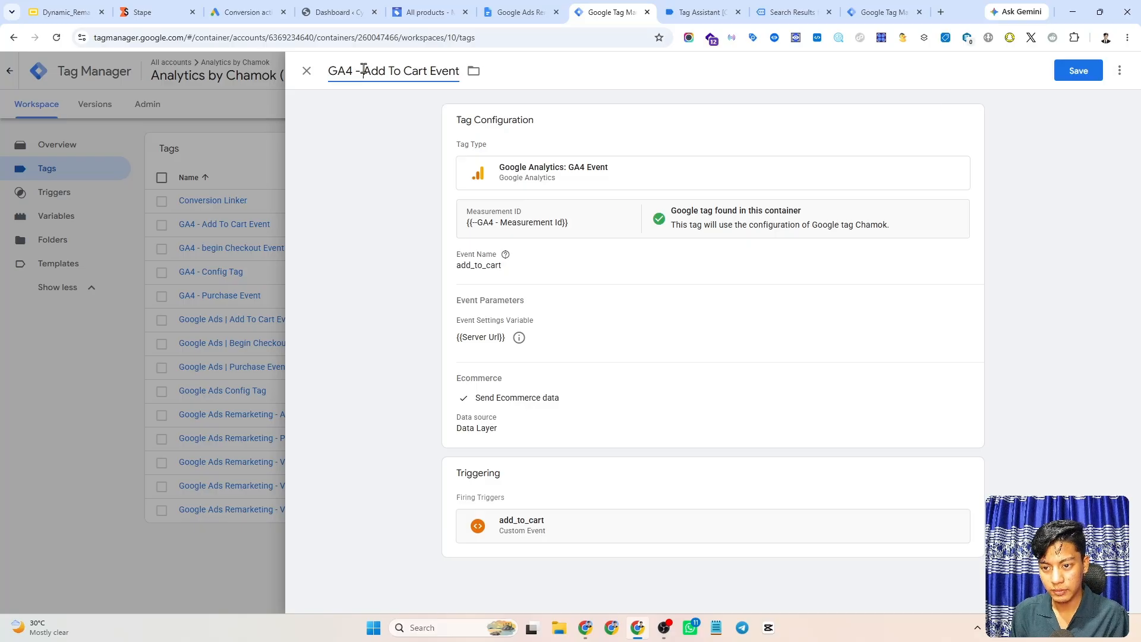
pyautogui.moveTo(363, 70); pyautogui.dragTo(428, 72)
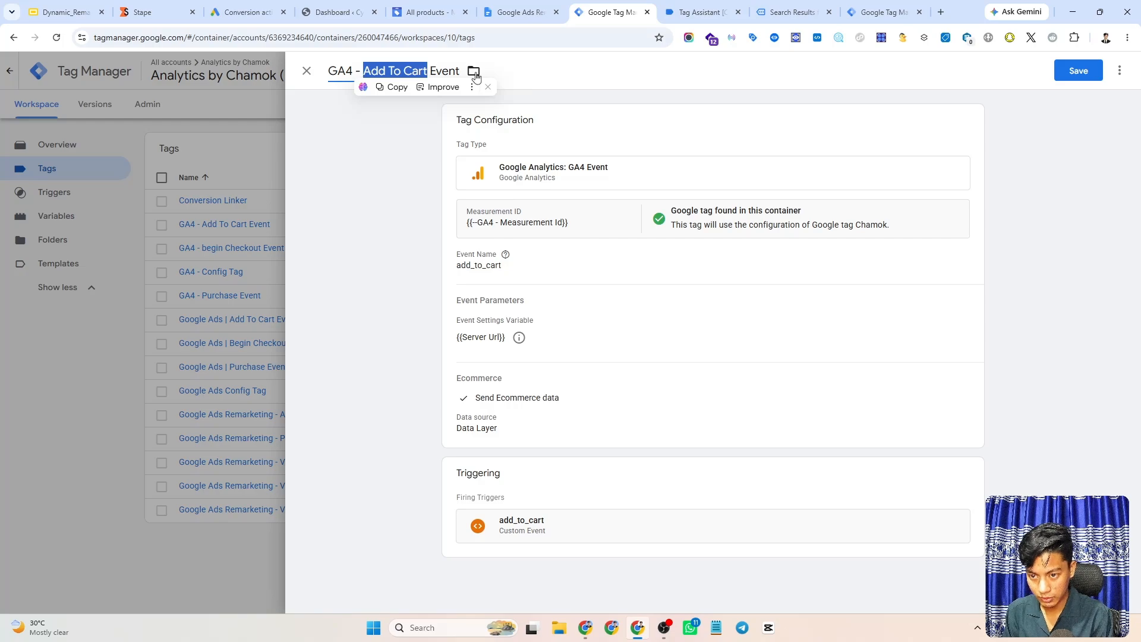
pyautogui.write('View Ite')
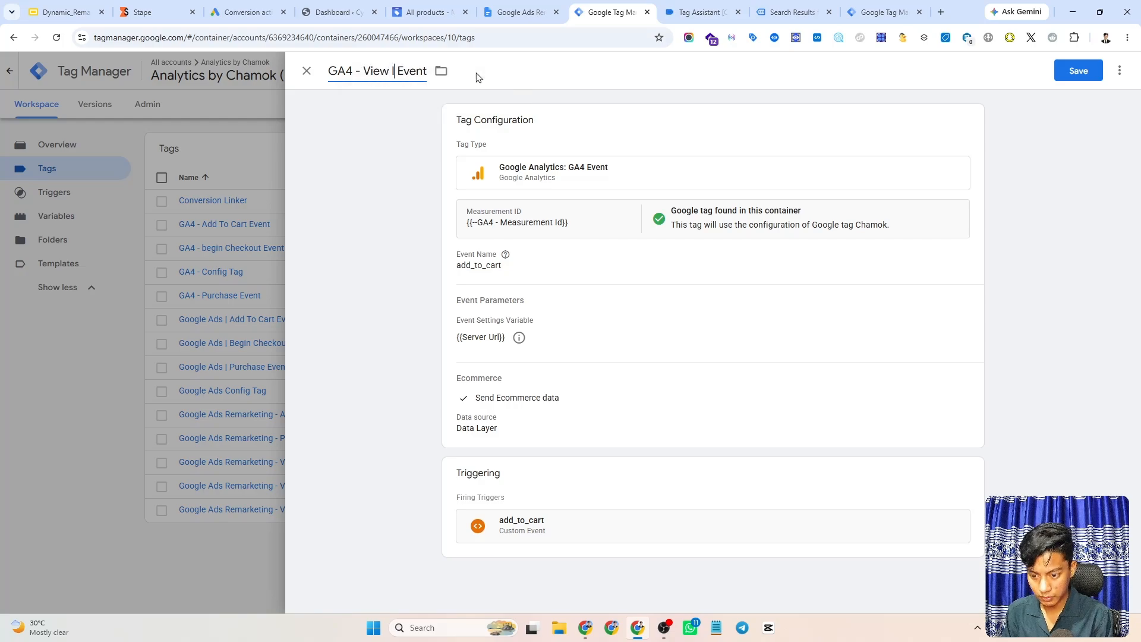
pyautogui.write('m')
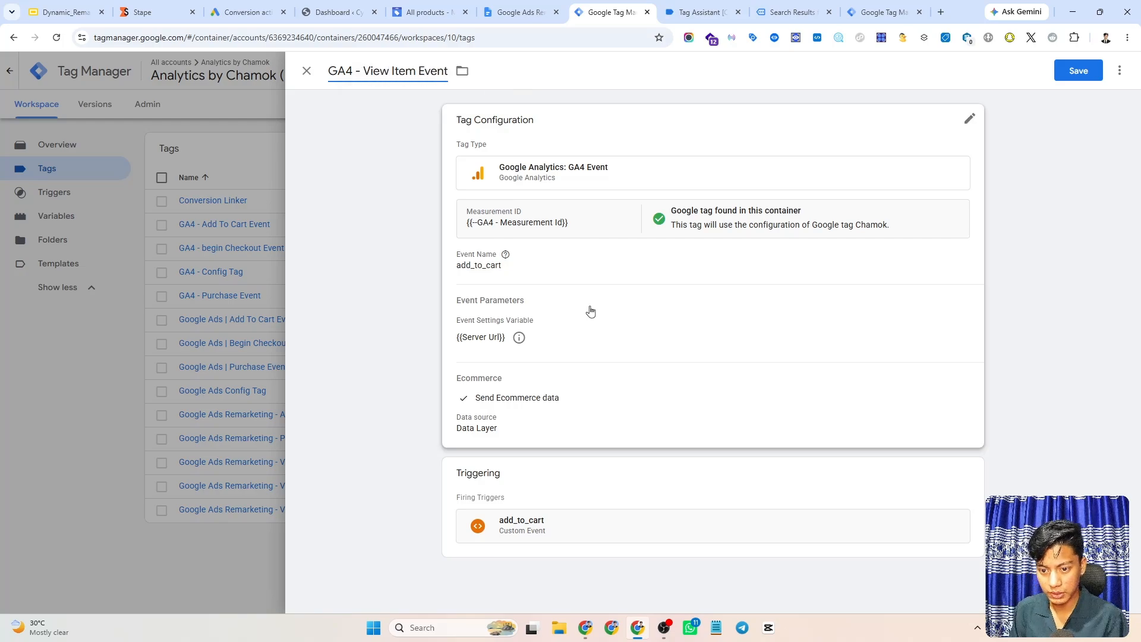
# Set the GA4 View Item tag's event name to view_item, copied from the Google Ads Remarketing document.
pyautogui.click(586, 266)
pyautogui.scroll(-1, 608, 353)
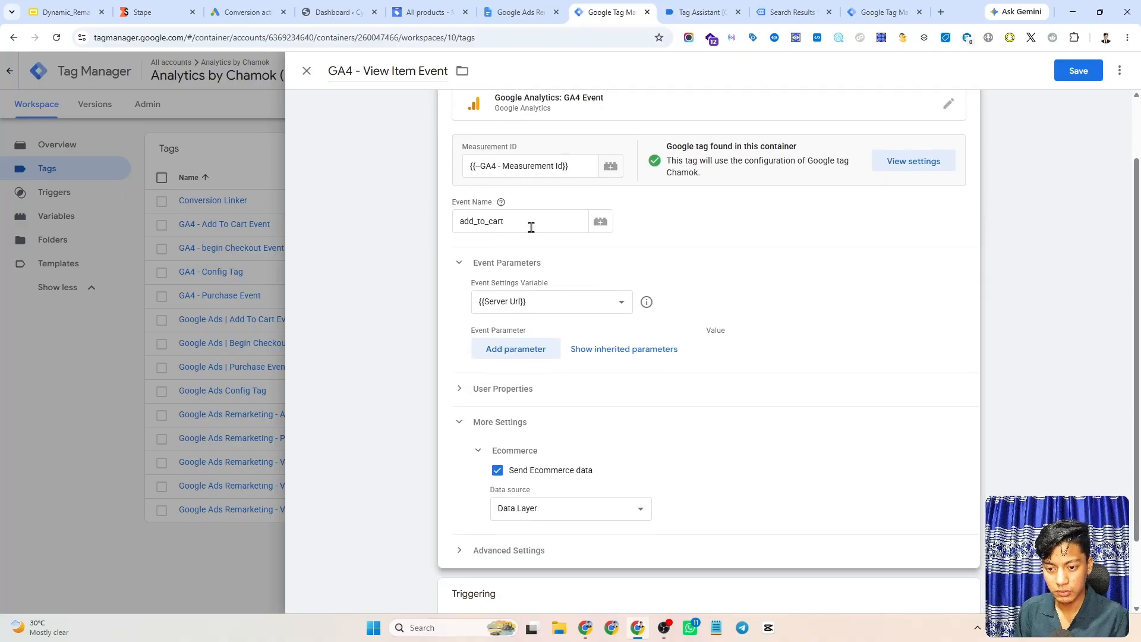
pyautogui.doubleClick(515, 218)
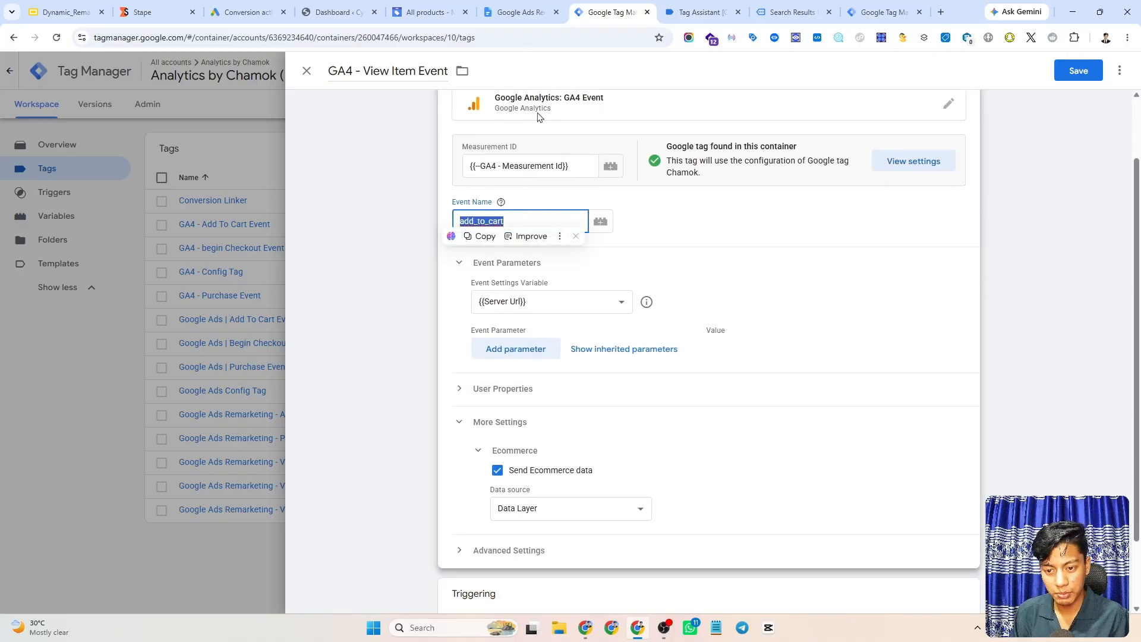
pyautogui.click(503, 7)
pyautogui.click(436, 254)
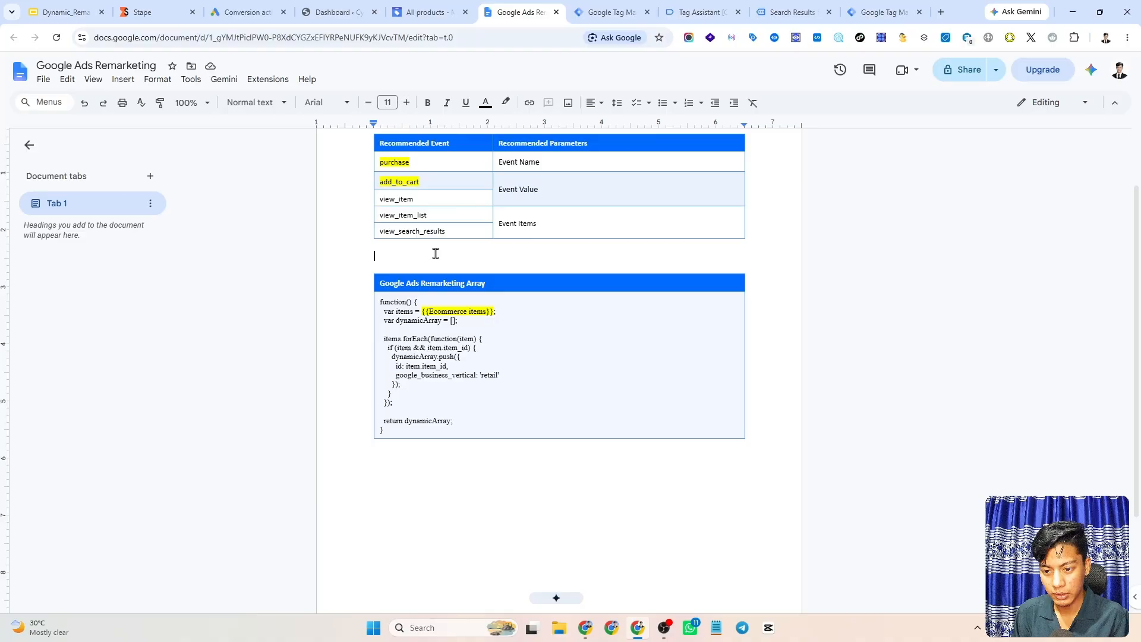
pyautogui.doubleClick(392, 196)
pyautogui.hotkey('ctrl', 'c')
pyautogui.click(601, 11)
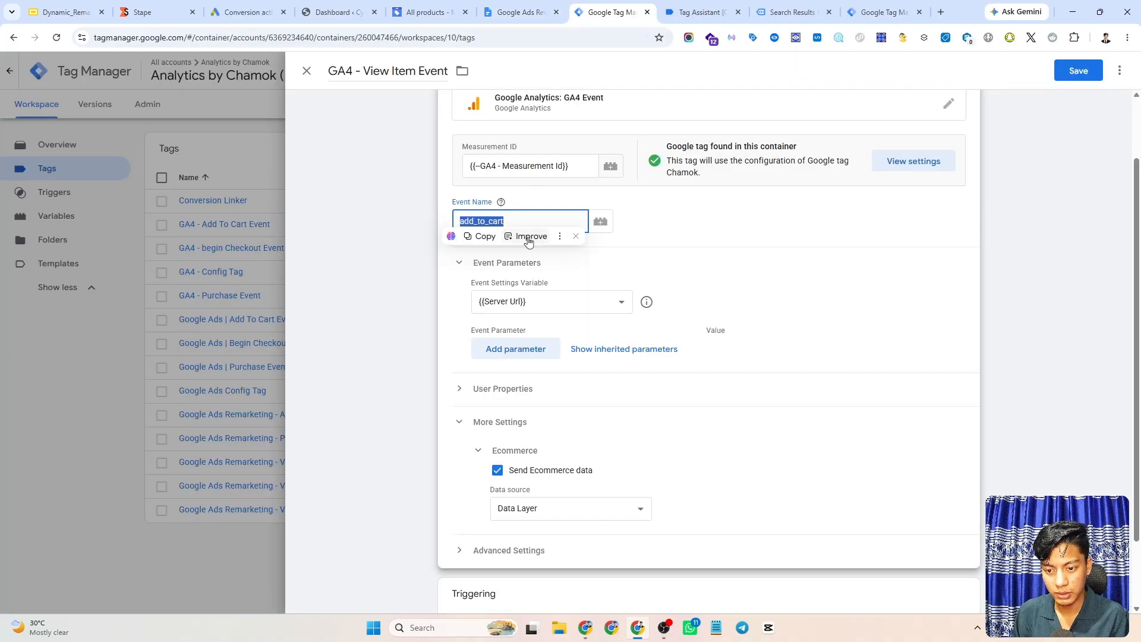
pyautogui.hotkey('ctrl', 'v')
pyautogui.click(663, 226)
# Remove the add_to_cart firing trigger from the GA4 - View Item Event tag.
pyautogui.scroll(-2, 672, 267)
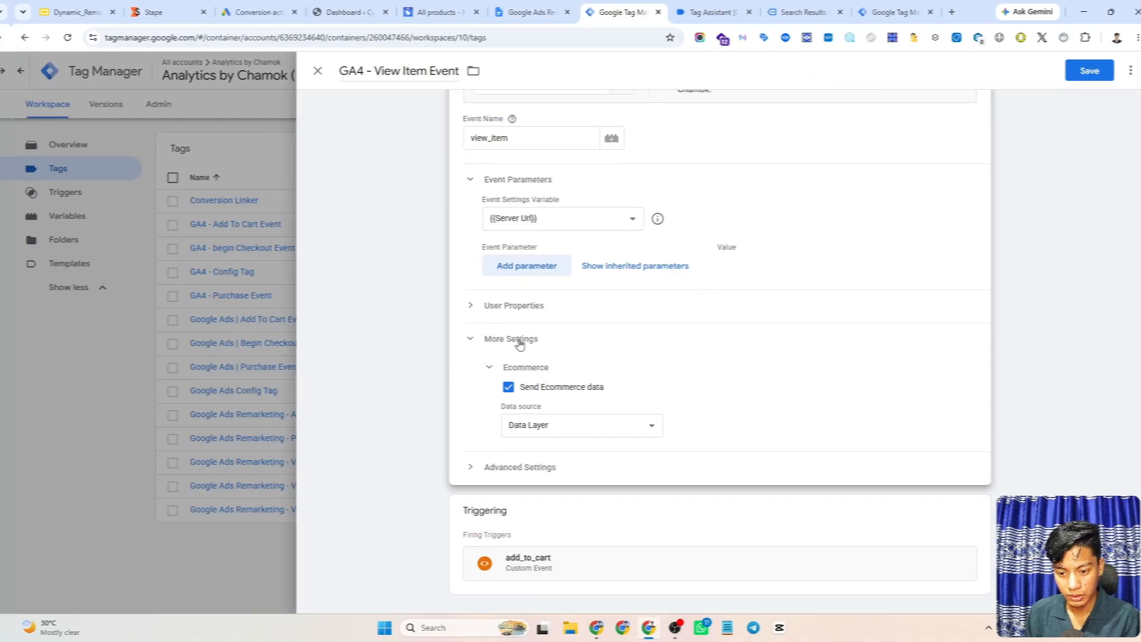
pyautogui.click(511, 338)
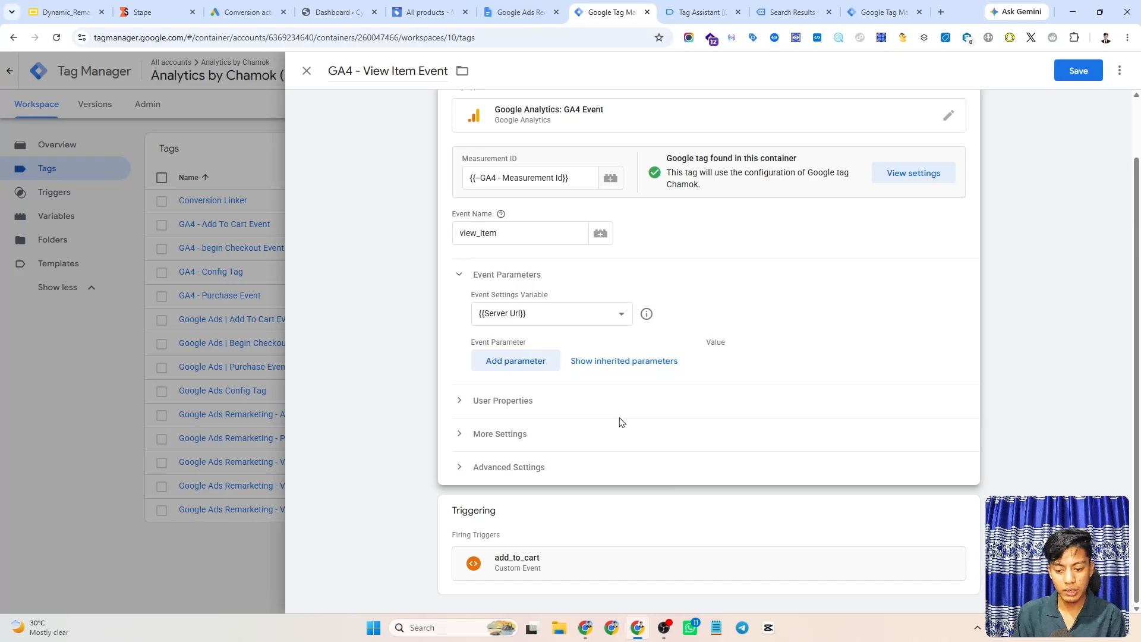
pyautogui.click(752, 518)
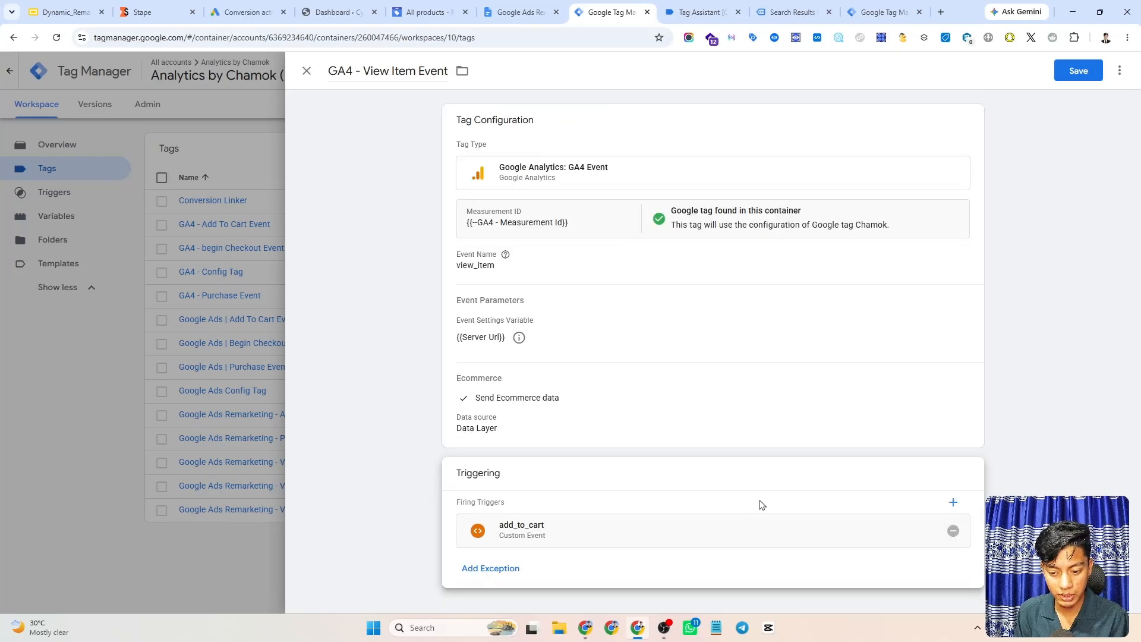
pyautogui.click(953, 531)
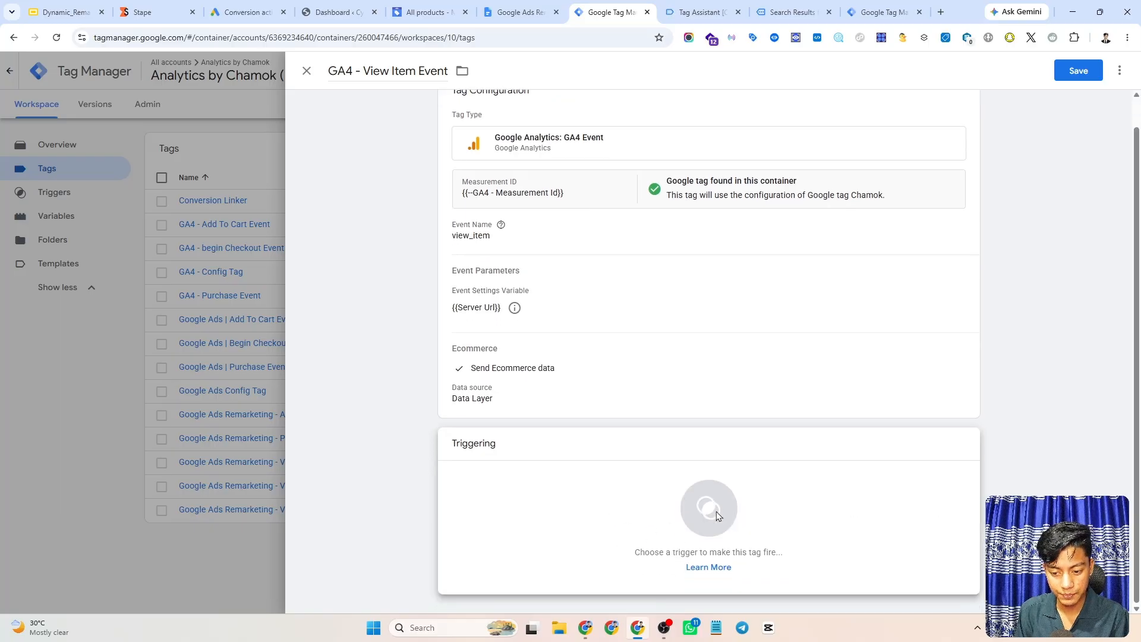
# Assign the view_item trigger to the GA4 - View Item Event tag and save the tag.
pyautogui.click(722, 505)
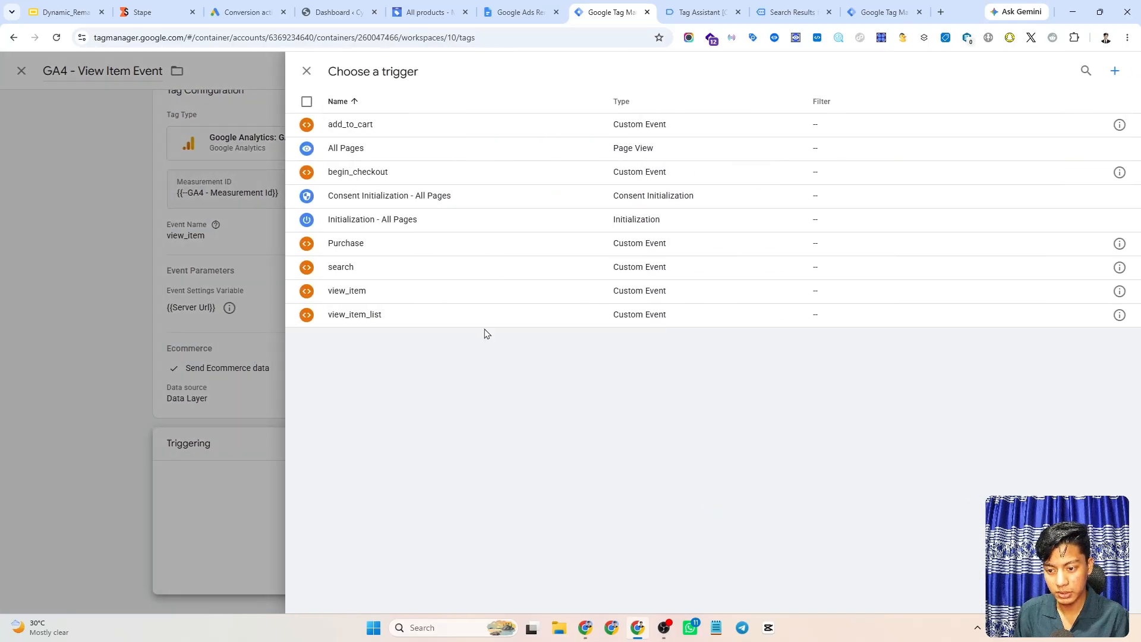
pyautogui.click(397, 294)
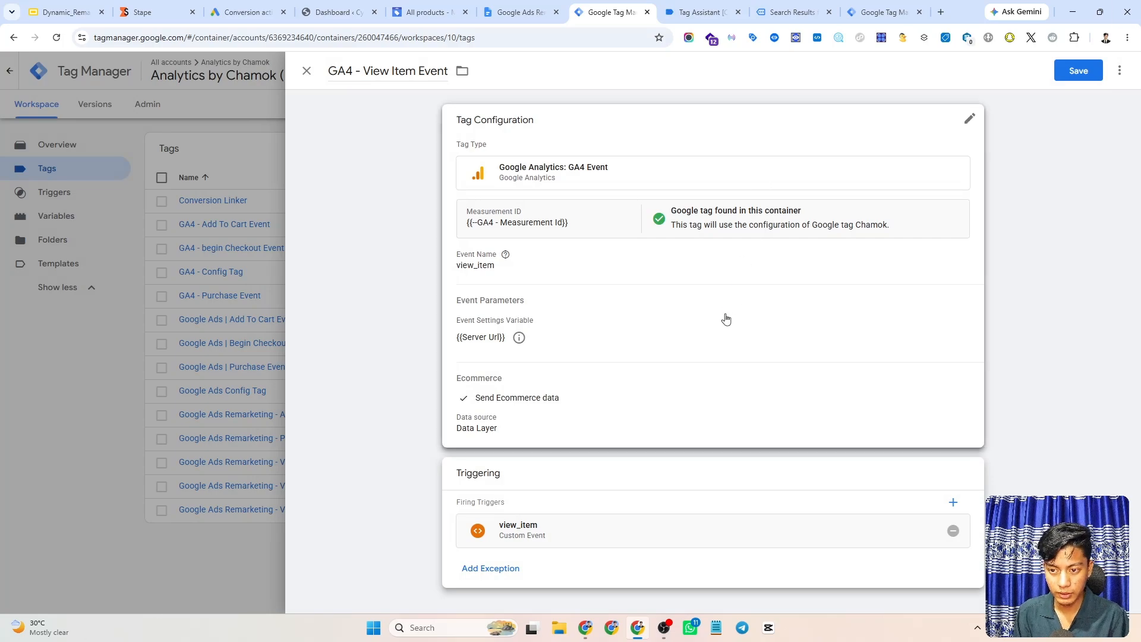
pyautogui.click(1079, 71)
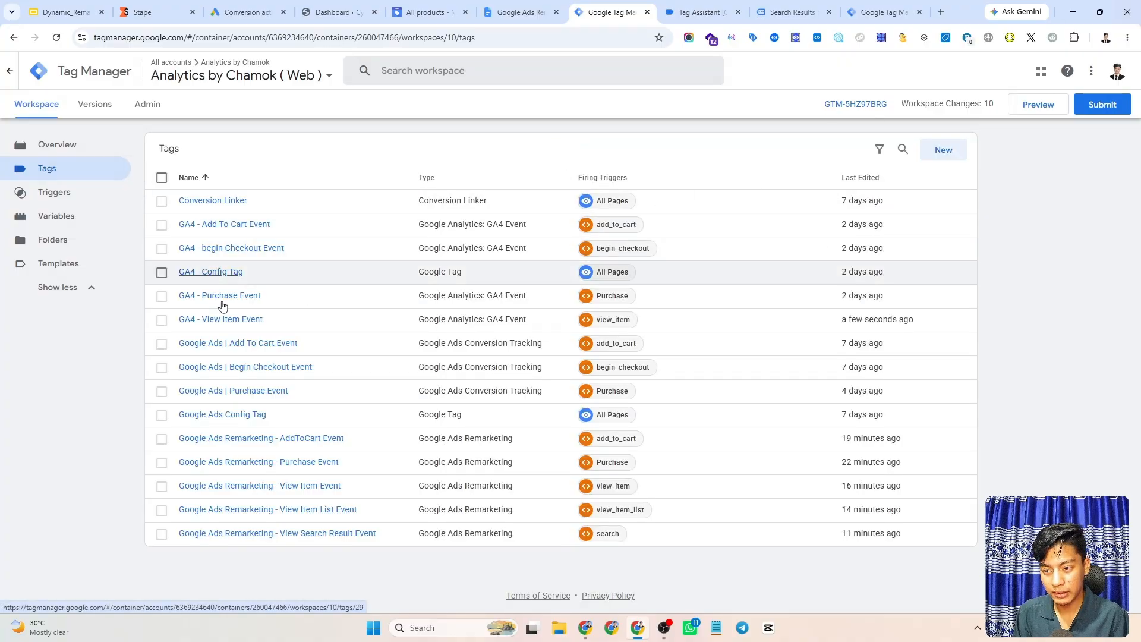
# Make a copy of the GA4 - Add To Cart Event tag for the item-list event.
pyautogui.click(223, 225)
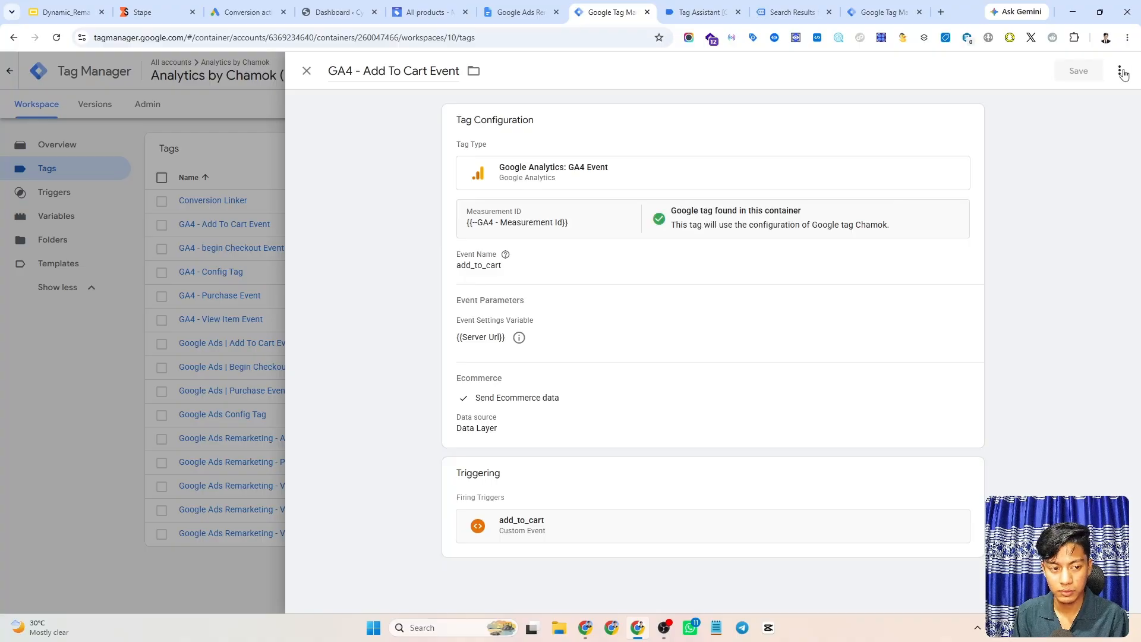
pyautogui.click(1122, 72)
pyautogui.click(1094, 100)
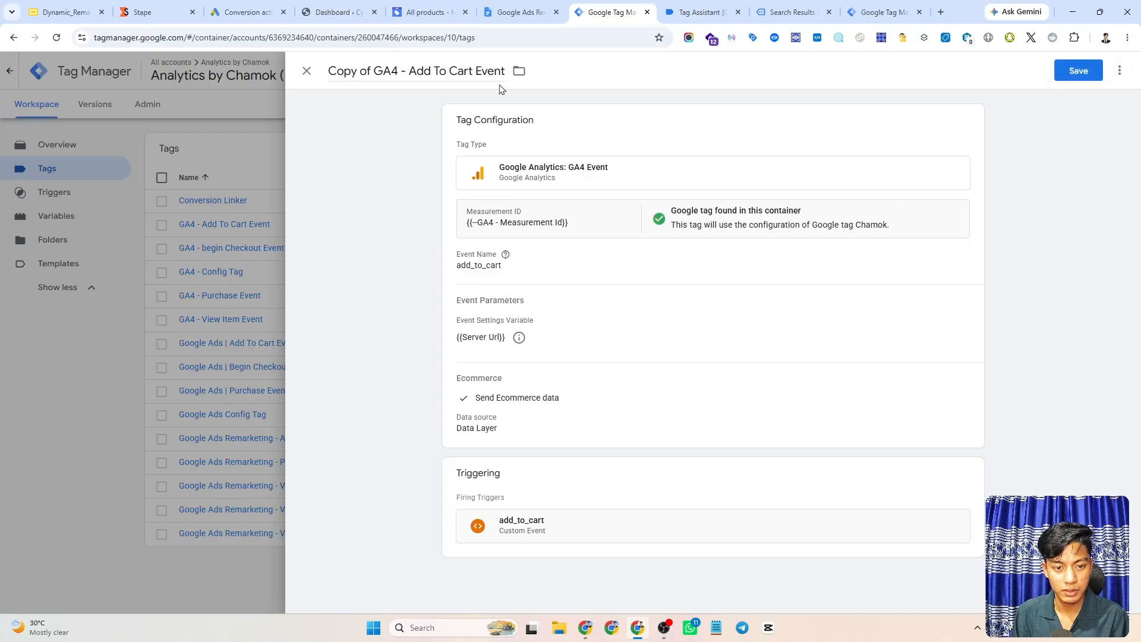
# Rename the copied GA4 tag as "GA4 - View Item List Event".
pyautogui.click(374, 70)
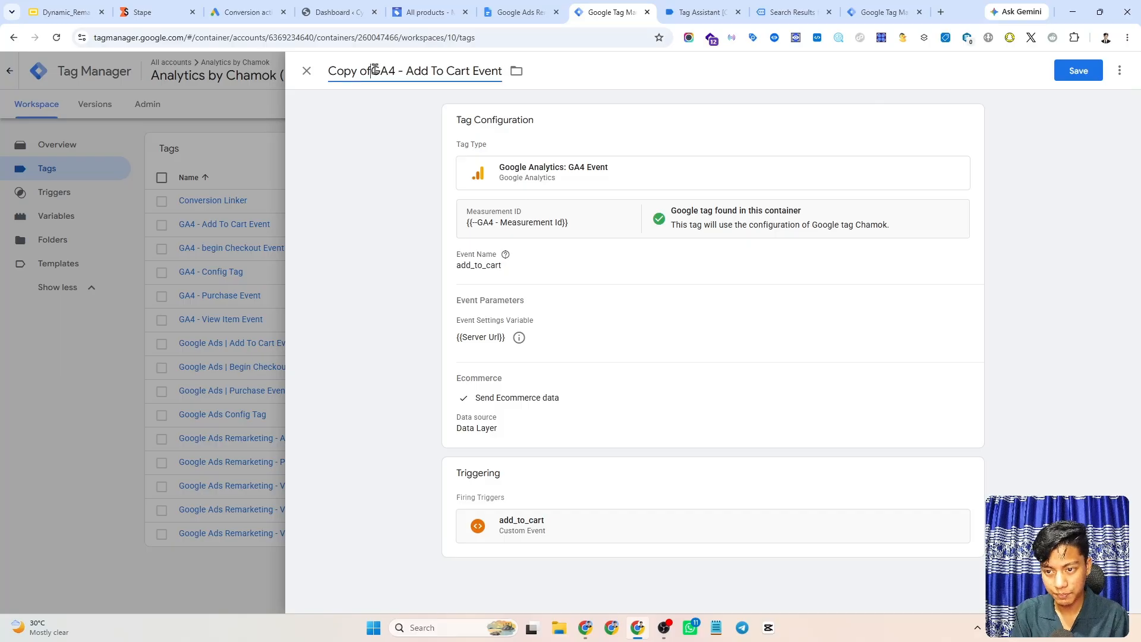
pyautogui.press('BackSpace')
pyautogui.press('BackSpace')
pyautogui.press('BackSpace')
pyautogui.press('BackSpace')
pyautogui.press('BackSpace')
pyautogui.press('BackSpace')
pyautogui.press('BackSpace')
pyautogui.press('BackSpace')
pyautogui.moveTo(367, 69); pyautogui.dragTo(430, 76)
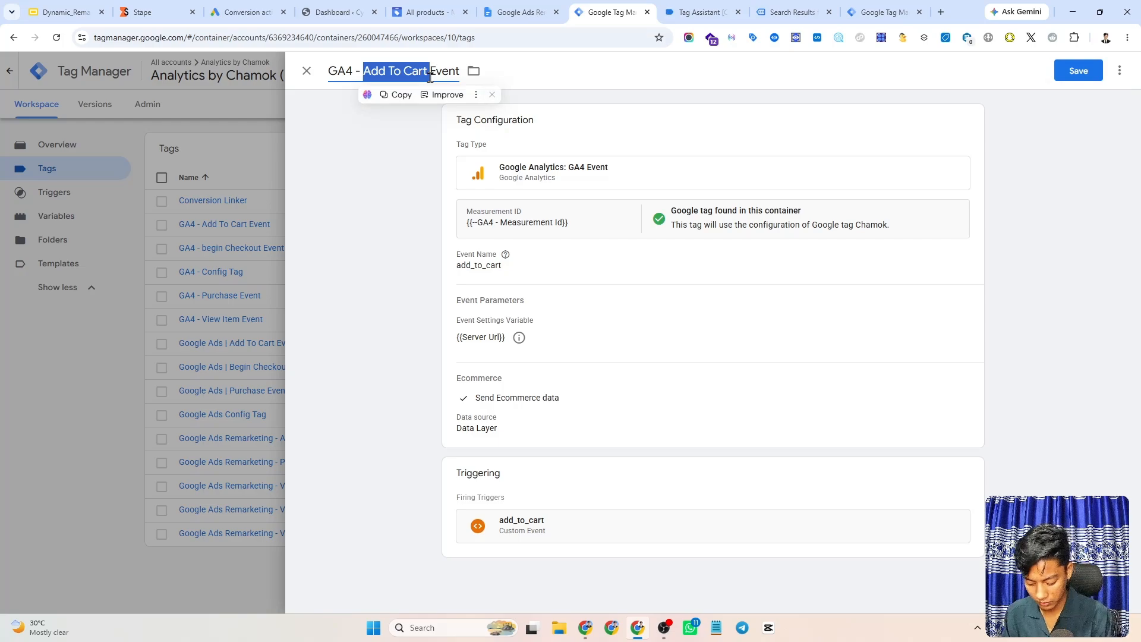
pyautogui.write('View ')
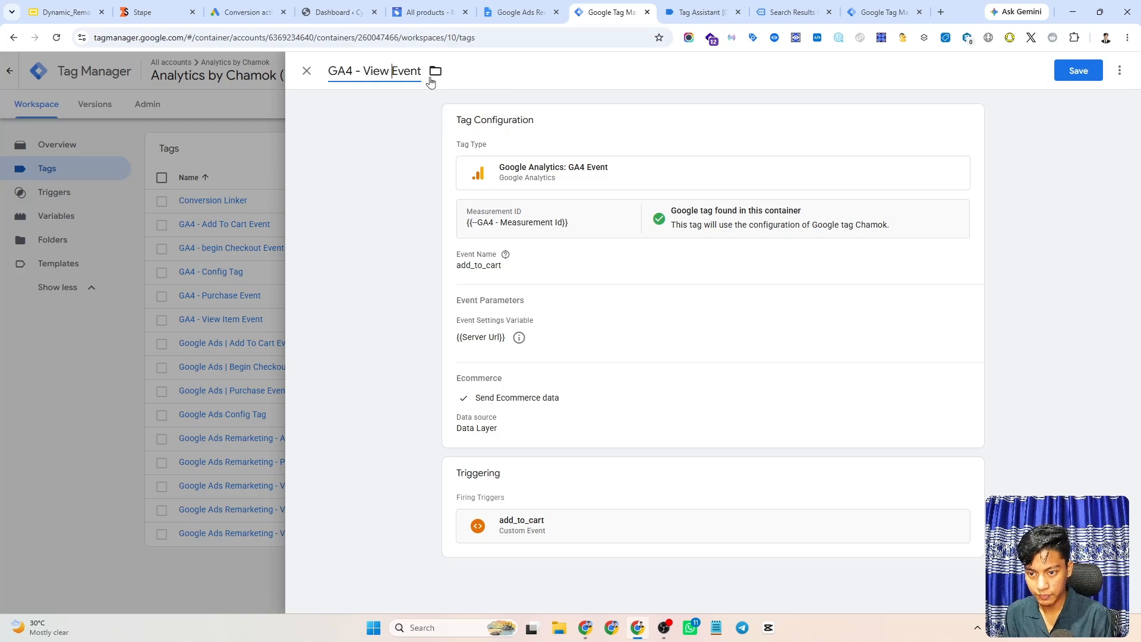
pyautogui.write('Items')
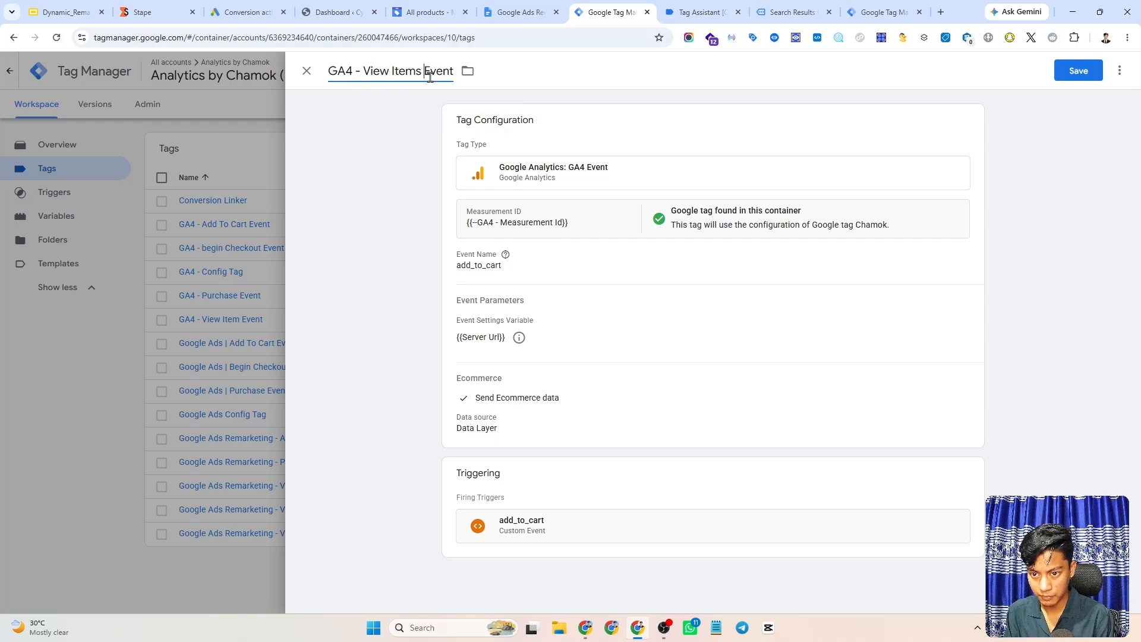
pyautogui.press('BackSpace')
pyautogui.press('BackSpace')
pyautogui.write('List')
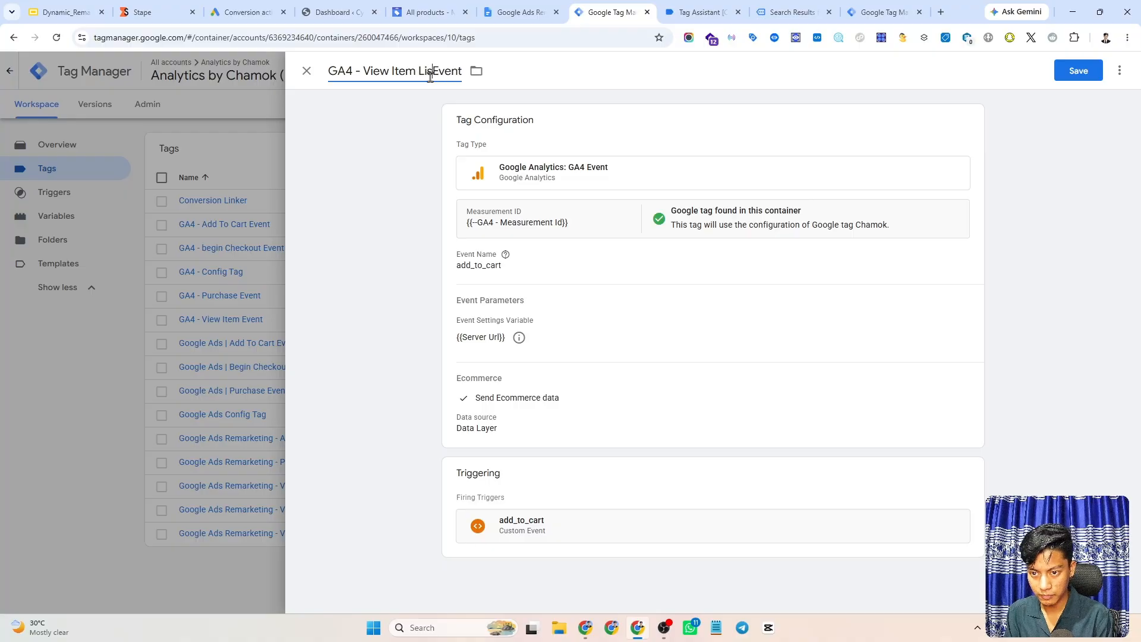
# Set the GA4 View Item List tag's event name to view_item_list, copied from the Google Ads Remarketing document.
pyautogui.click(550, 268)
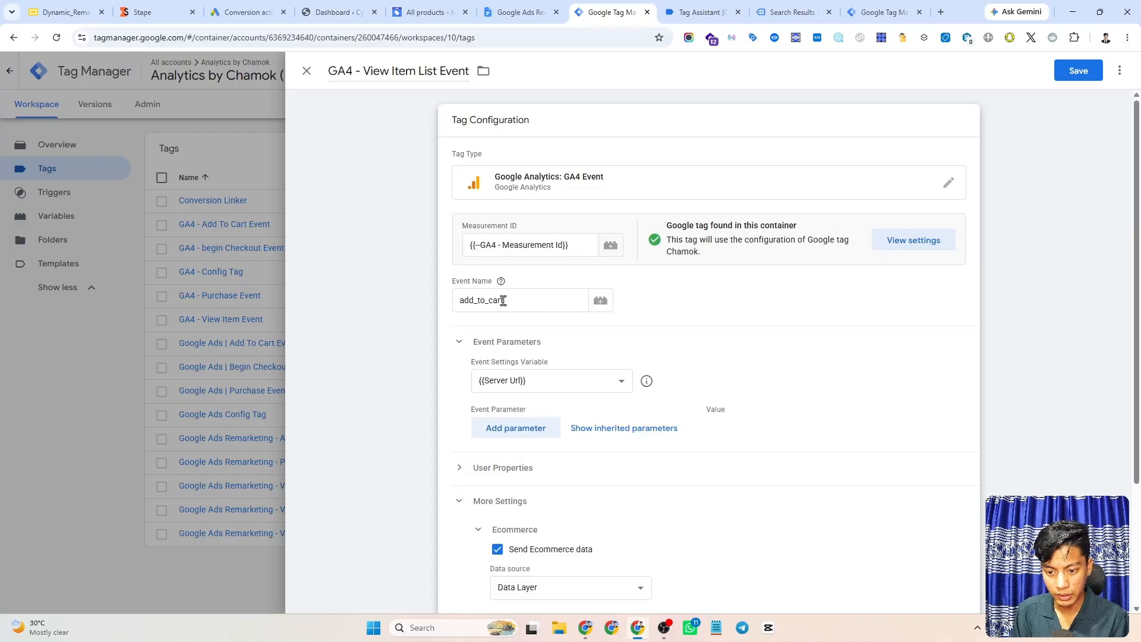
pyautogui.doubleClick(488, 299)
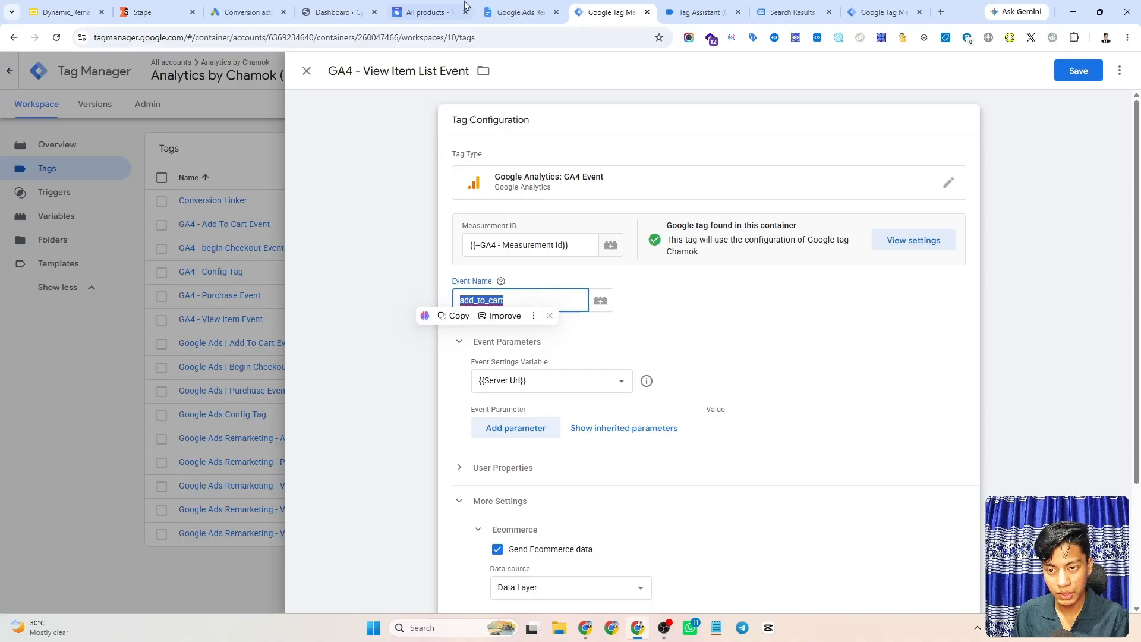
pyautogui.click(515, 12)
pyautogui.doubleClick(406, 216)
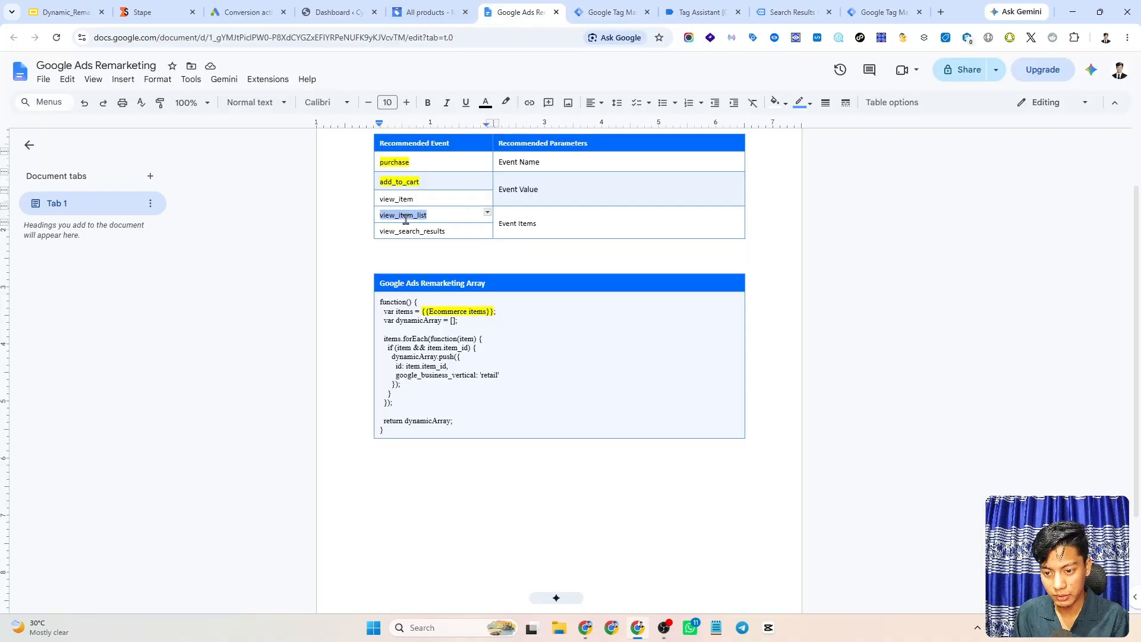
pyautogui.click(605, 12)
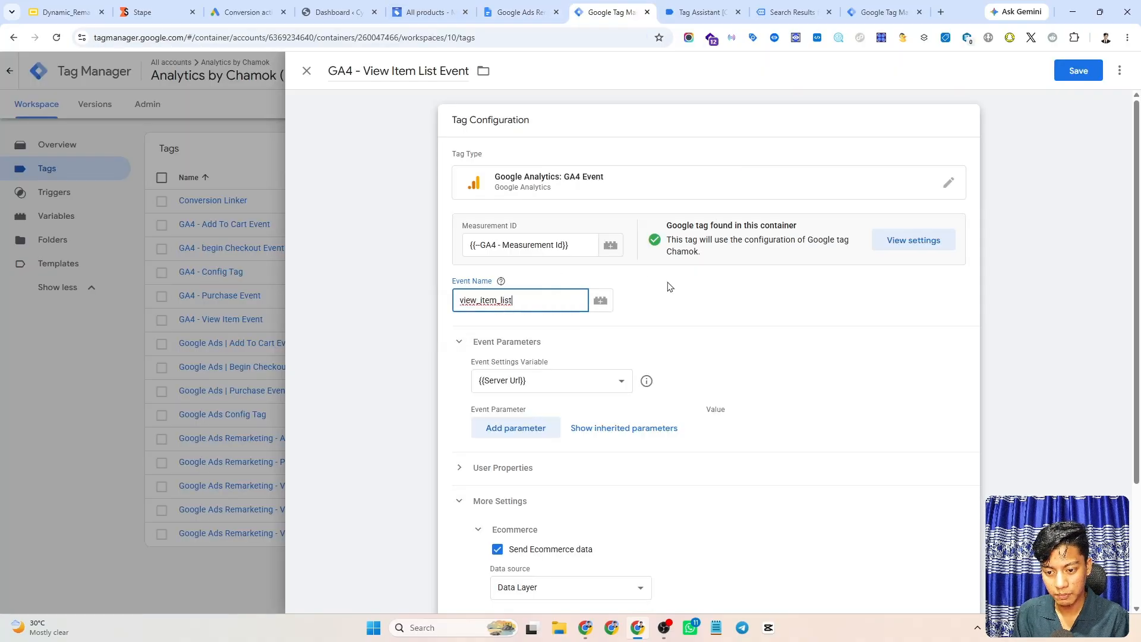
pyautogui.hotkey('ctrl', 'v')
# Replace the add_to_cart trigger on the GA4 - View Item List Event tag with view_item_list and save the tag.
pyautogui.scroll(-3, 670, 288)
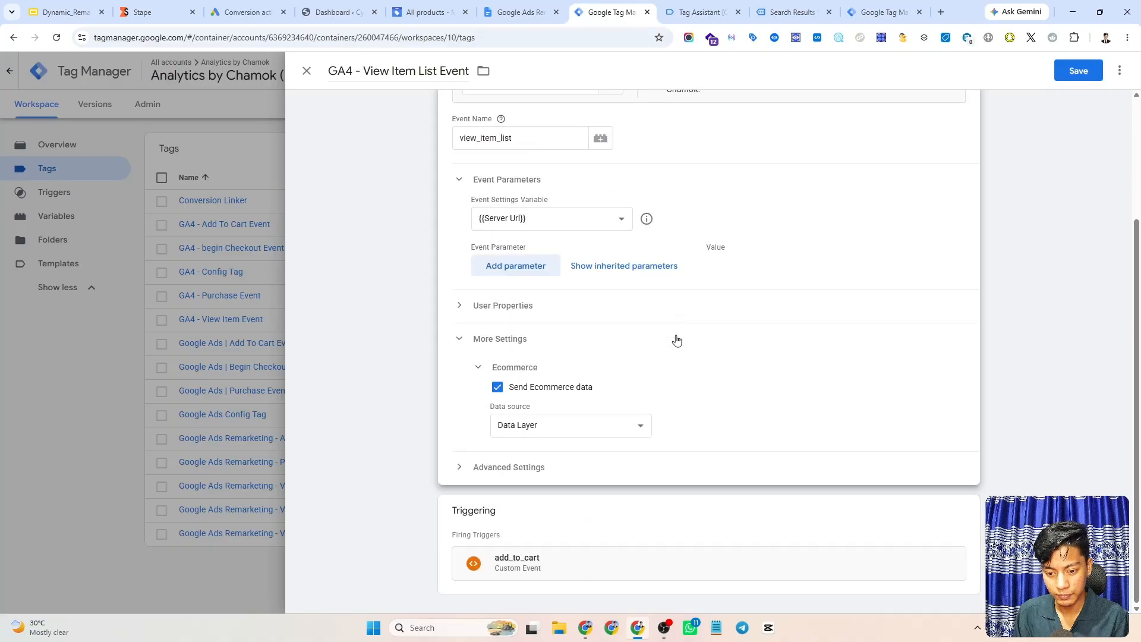
pyautogui.click(696, 528)
pyautogui.click(953, 531)
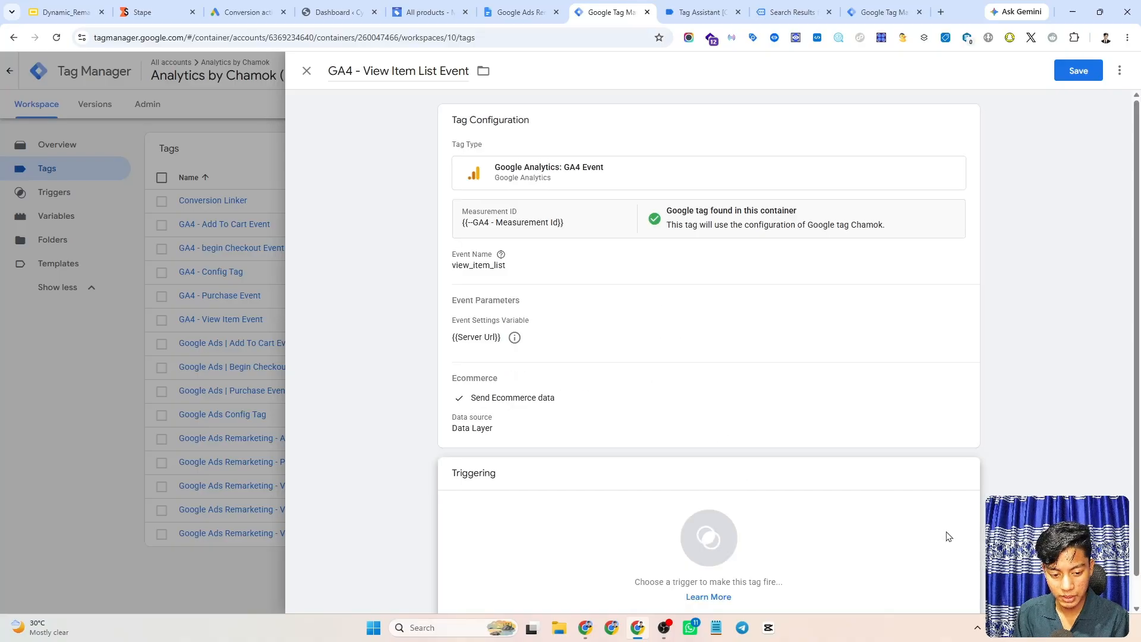
pyautogui.click(710, 539)
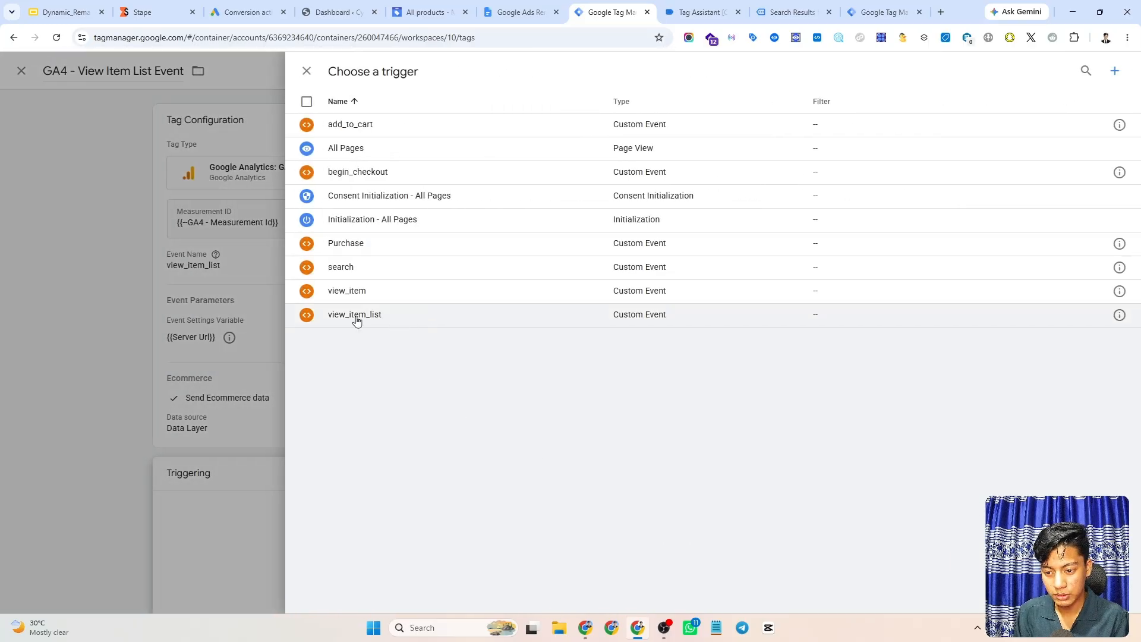
pyautogui.click(446, 315)
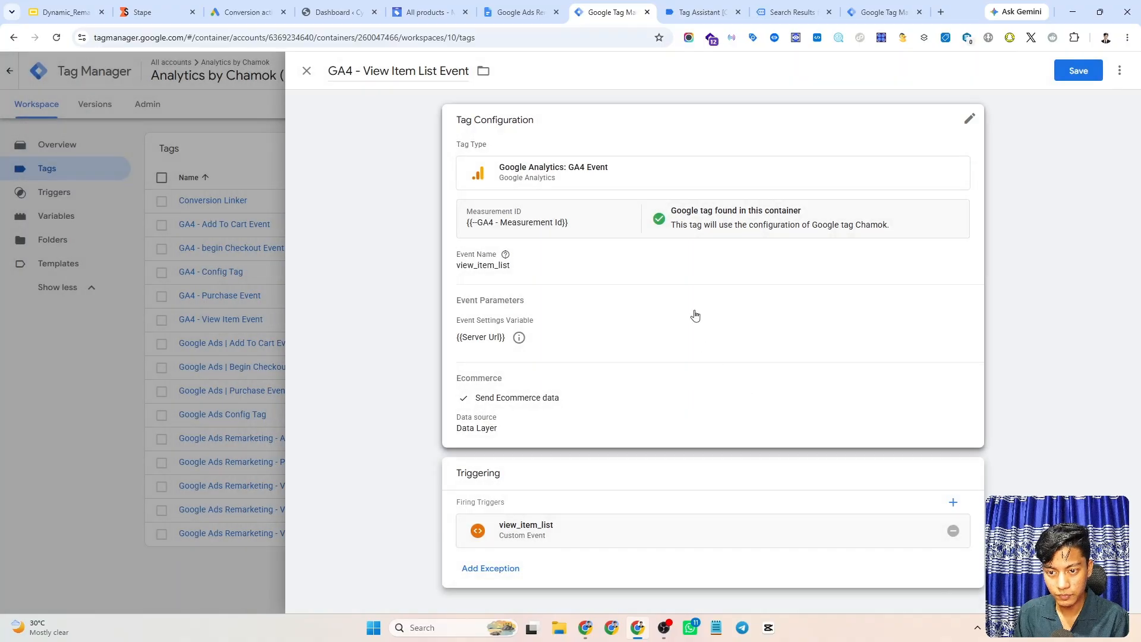
pyautogui.click(1067, 71)
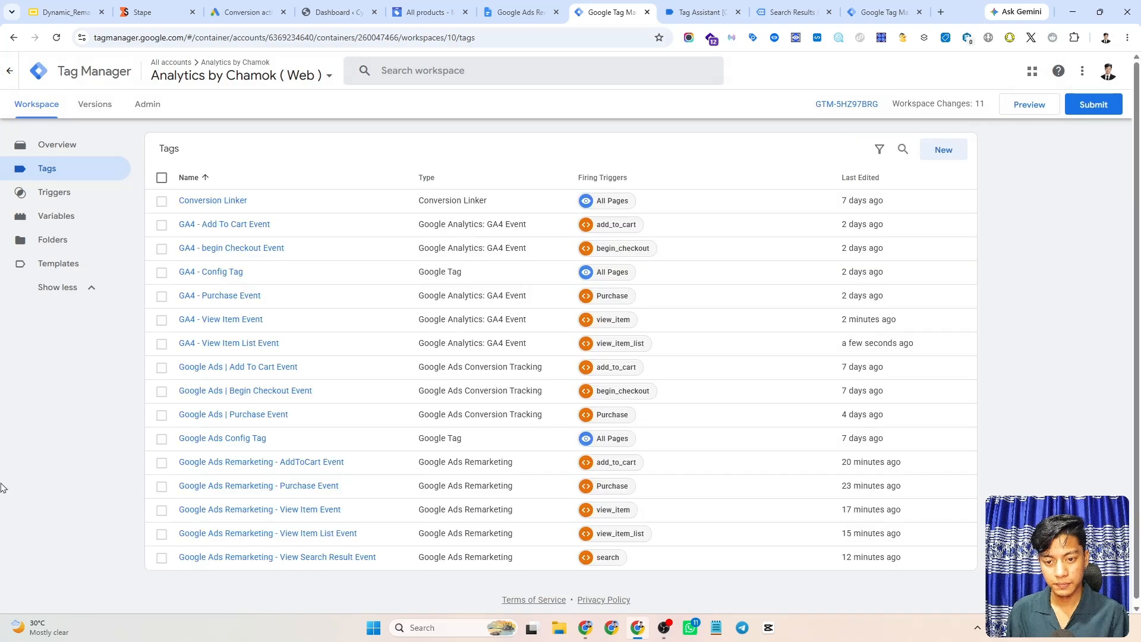
# Check the search results event in the Google Ads Remarketing document's recommended events, and return to the web container's tags.
pyautogui.click(523, 12)
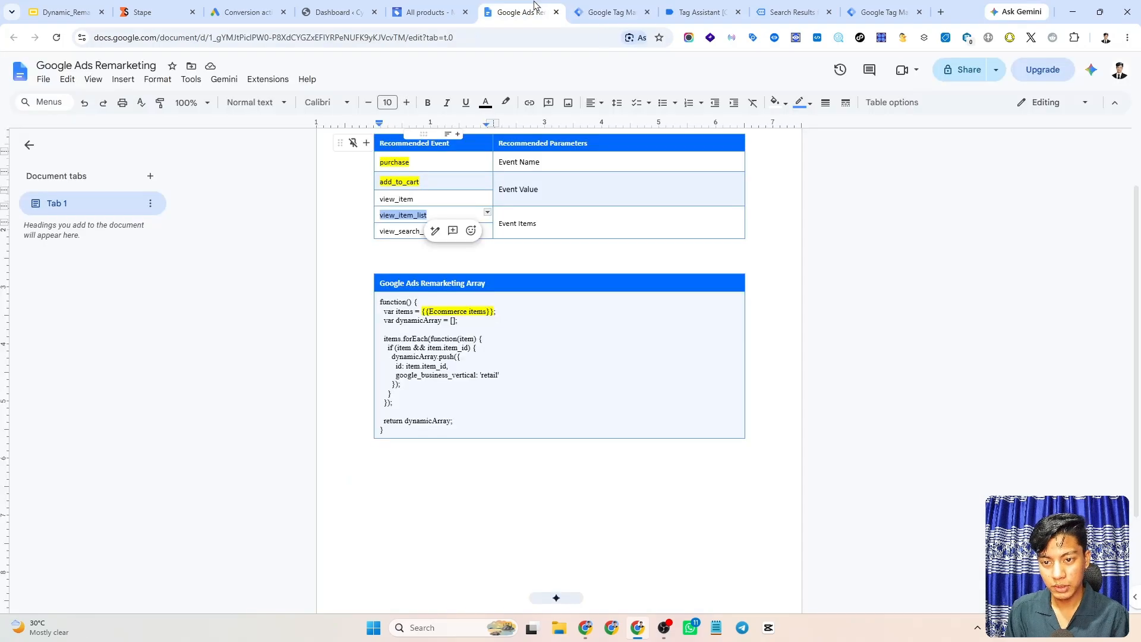
pyautogui.click(435, 231)
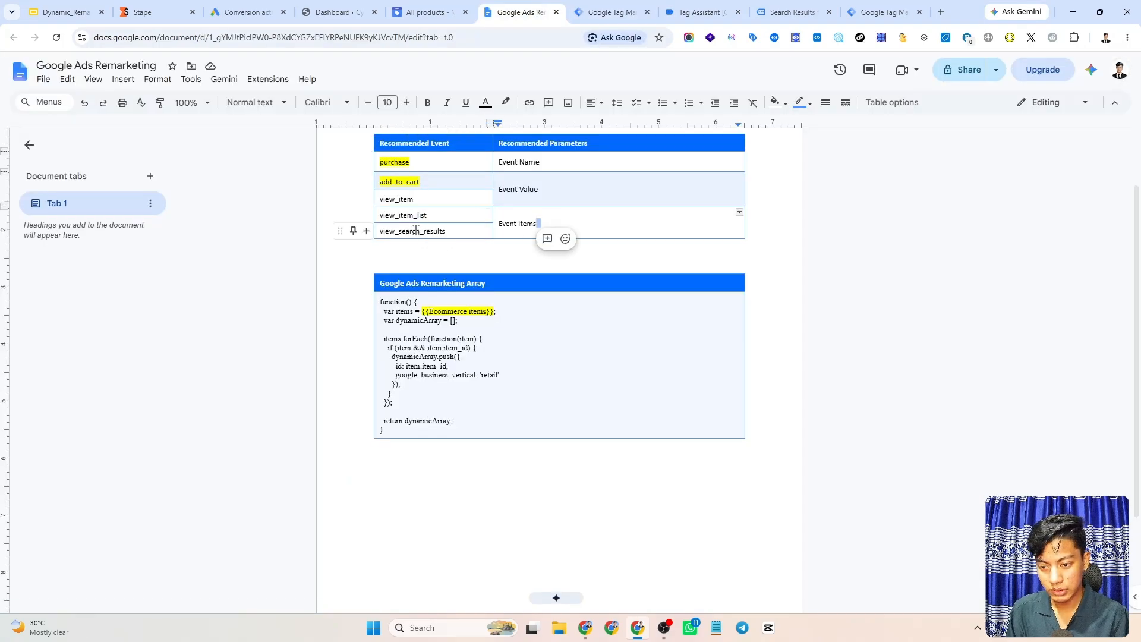
pyautogui.doubleClick(435, 231)
pyautogui.click(458, 231)
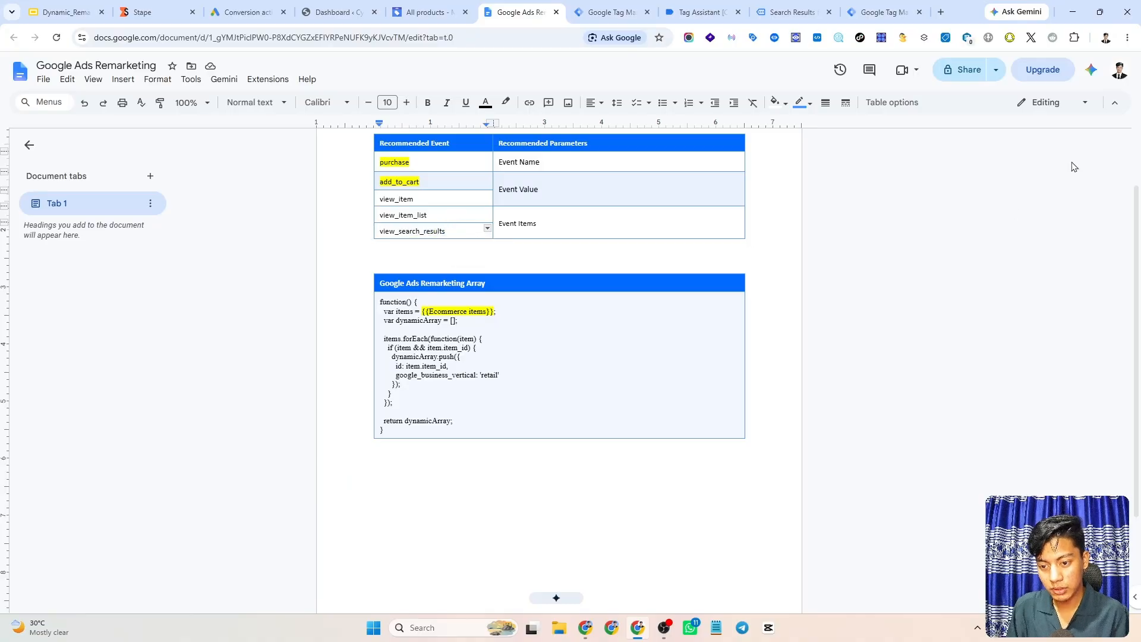
pyautogui.click(613, 10)
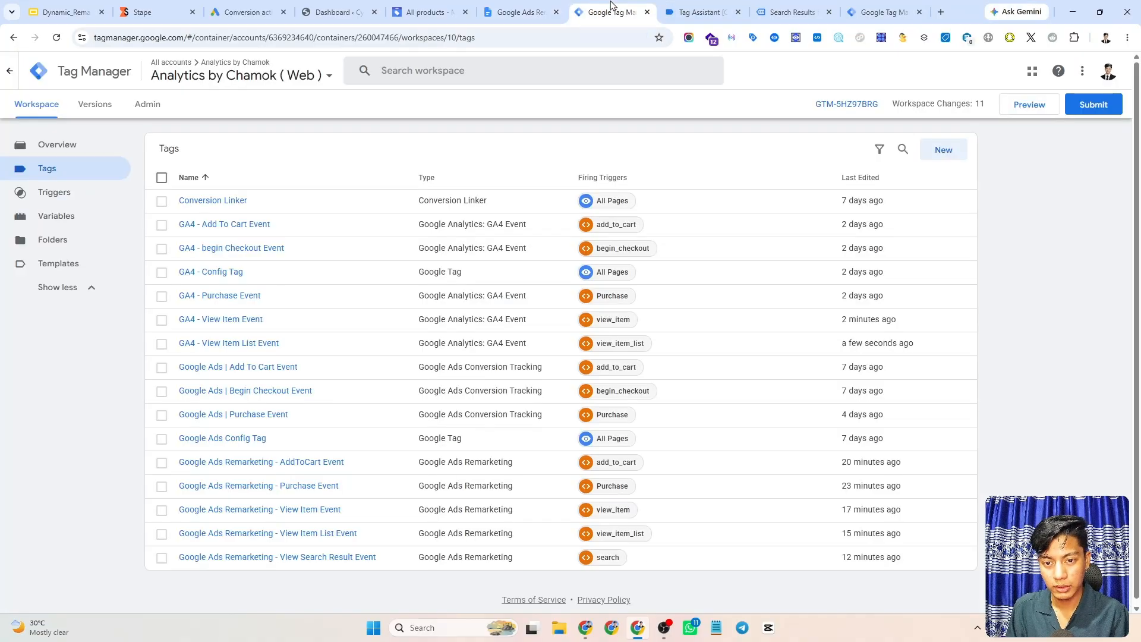
# Make another copy of the GA4 - Add To Cart Event tag for the search results event.
pyautogui.click(224, 226)
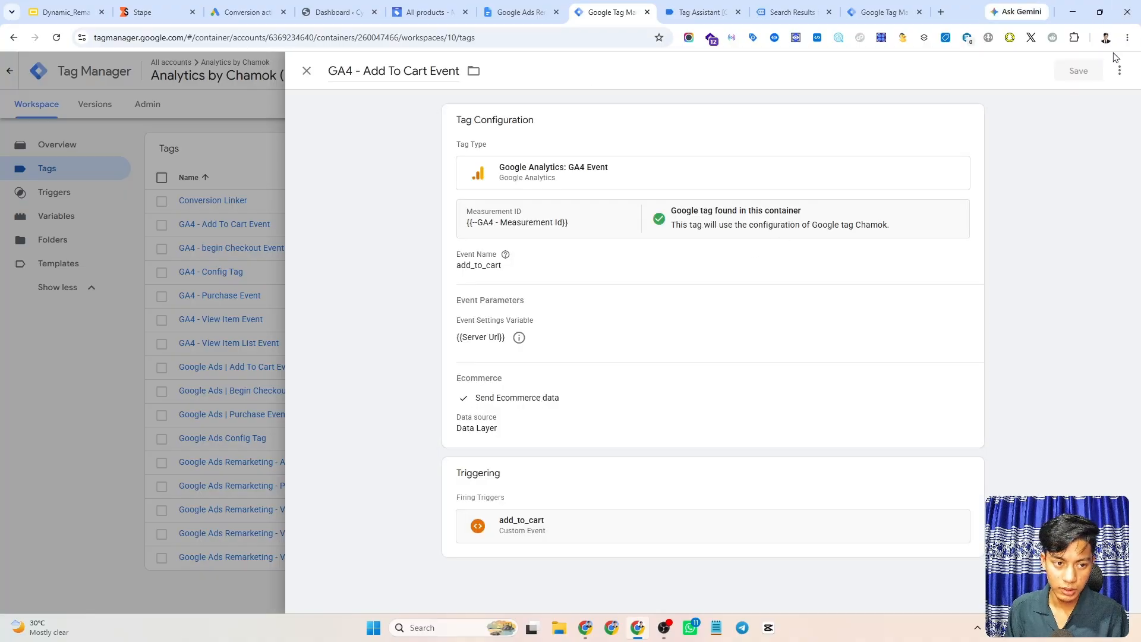
pyautogui.click(1121, 71)
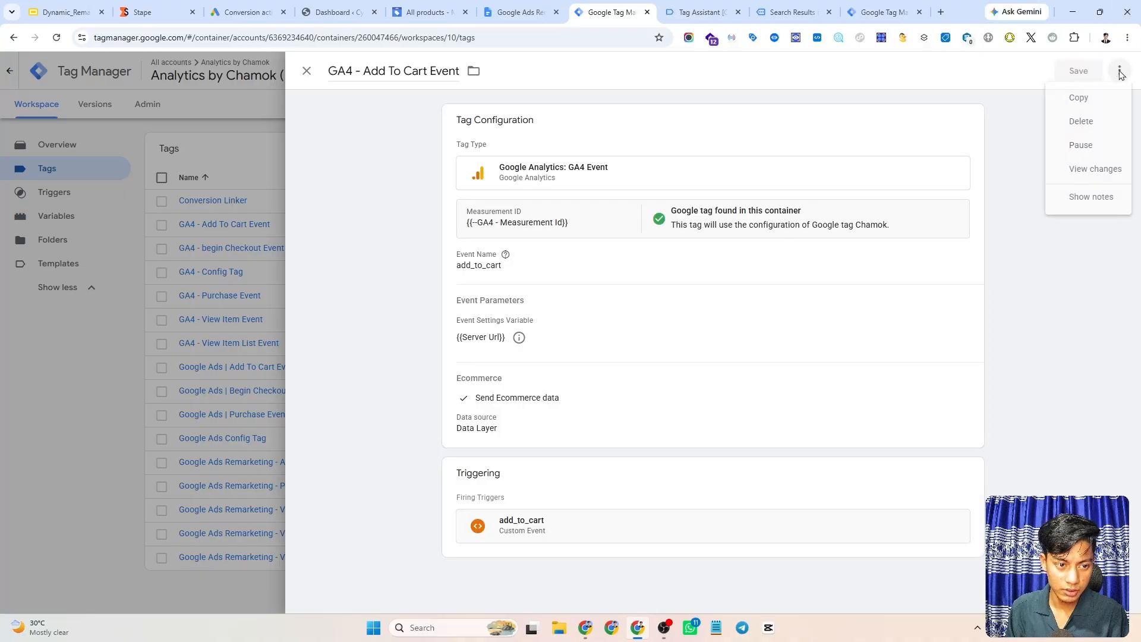
pyautogui.click(1090, 98)
# Rename the copied GA4 tag as "GA4 -View Search Result Event".
pyautogui.click(381, 69)
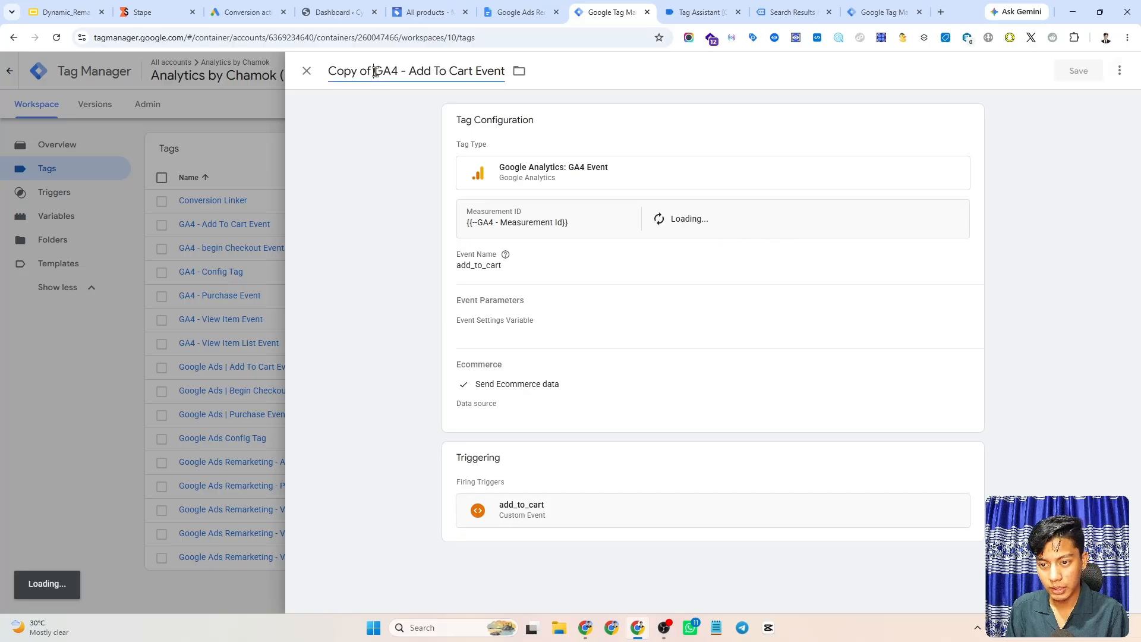
pyautogui.press('BackSpace')
pyautogui.press('BackSpace')
pyautogui.press('BackSpace')
pyautogui.press('BackSpace')
pyautogui.press('BackSpace')
pyautogui.press('BackSpace')
pyautogui.press('BackSpace')
pyautogui.press('BackSpace')
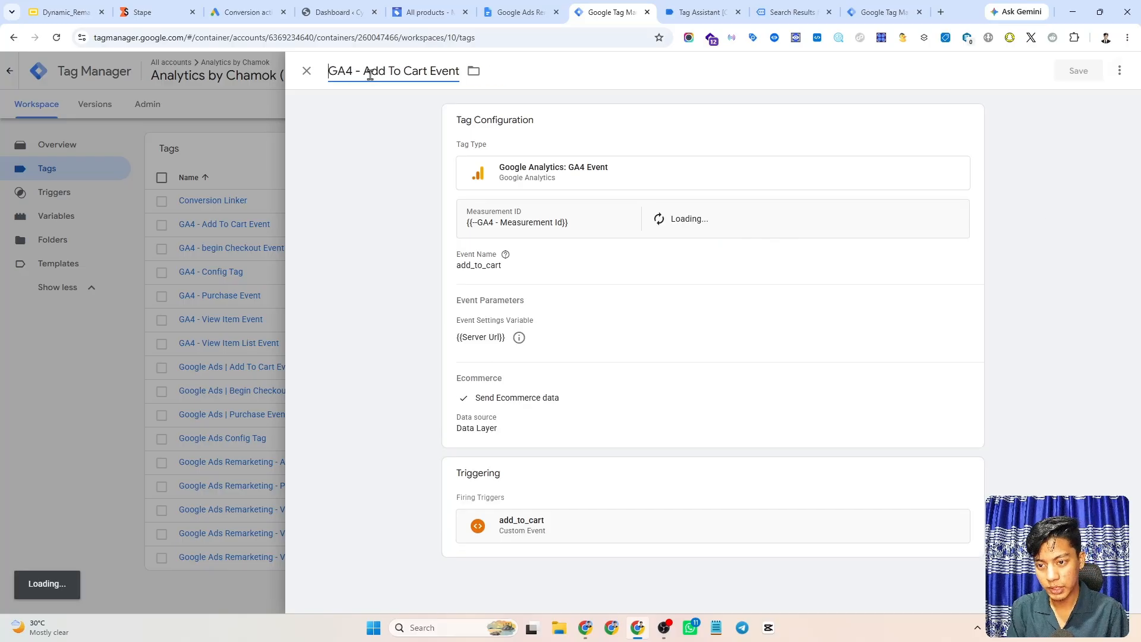
pyautogui.moveTo(361, 70); pyautogui.dragTo(430, 65)
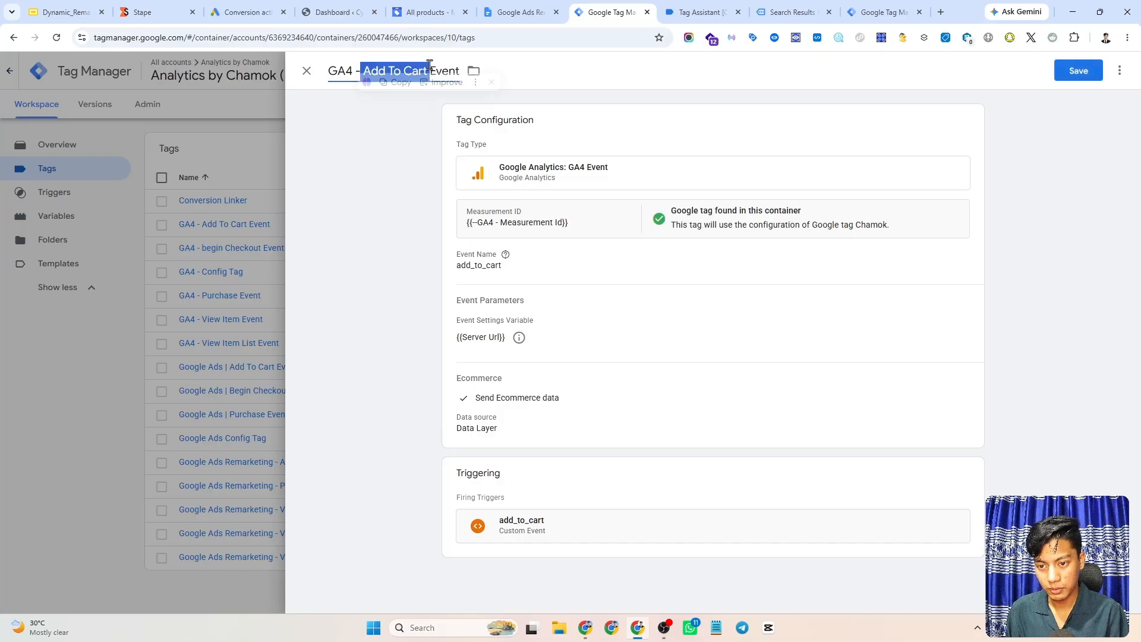
pyautogui.write('View')
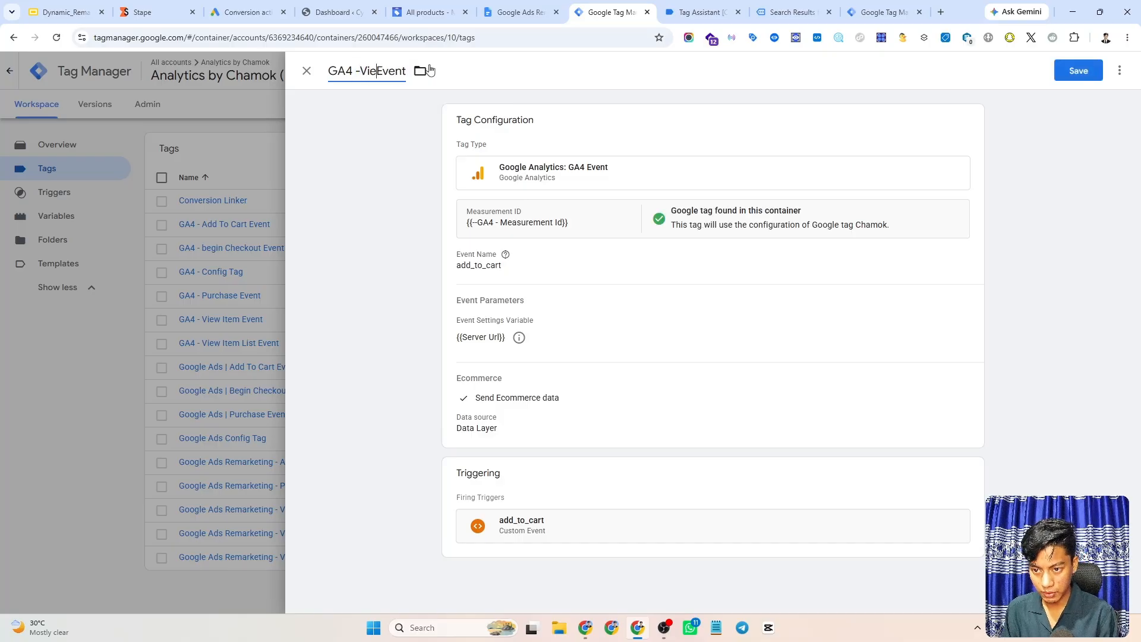
pyautogui.write(' Search ')
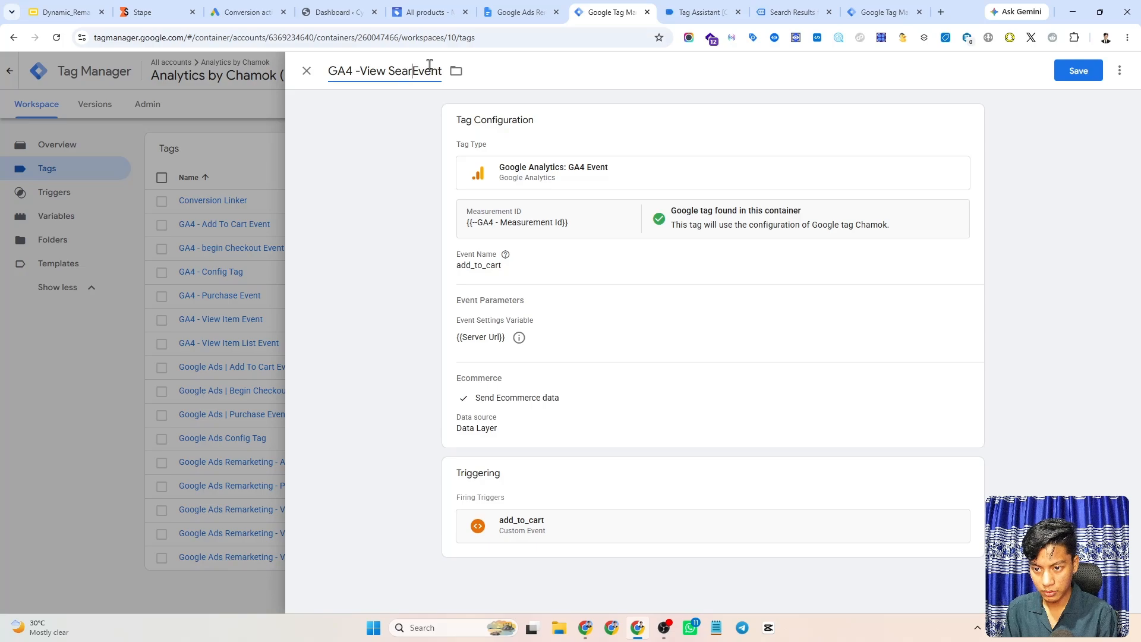
pyautogui.write('Result')
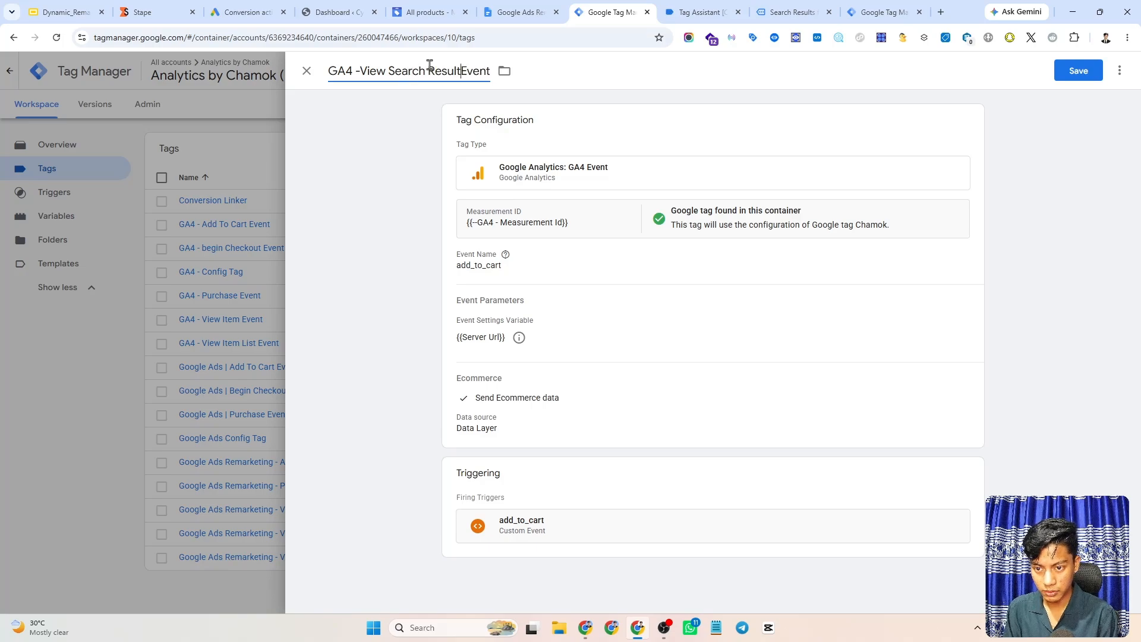
# Set the GA4 View Search Result tag's event name to view_search_results, copied from the Google Ads Remarketing document.
pyautogui.click(566, 269)
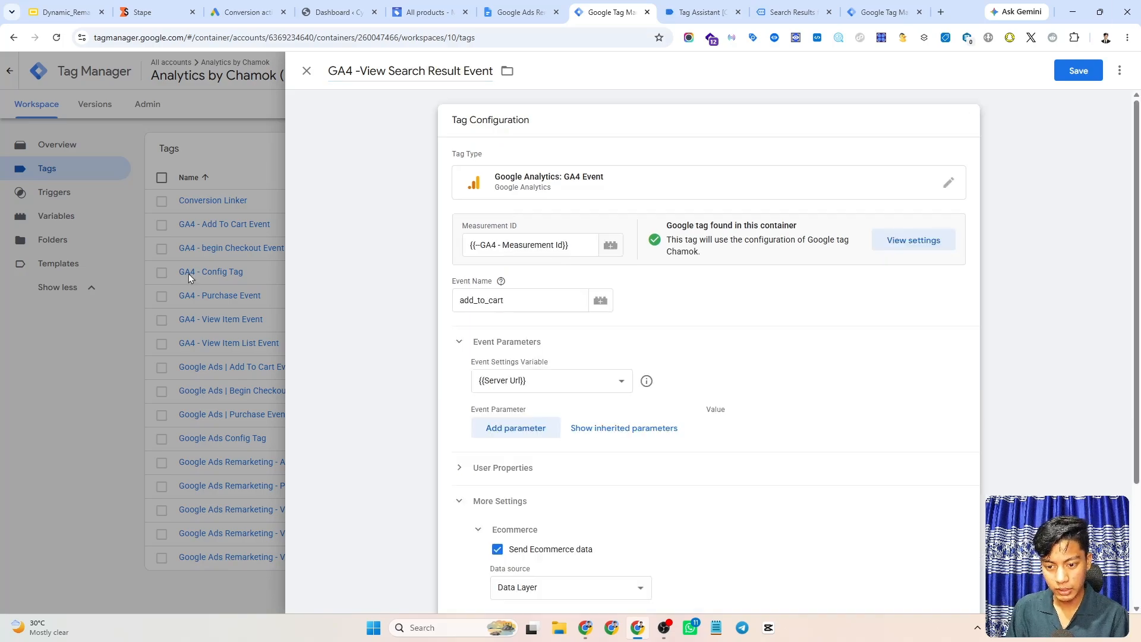
pyautogui.doubleClick(474, 300)
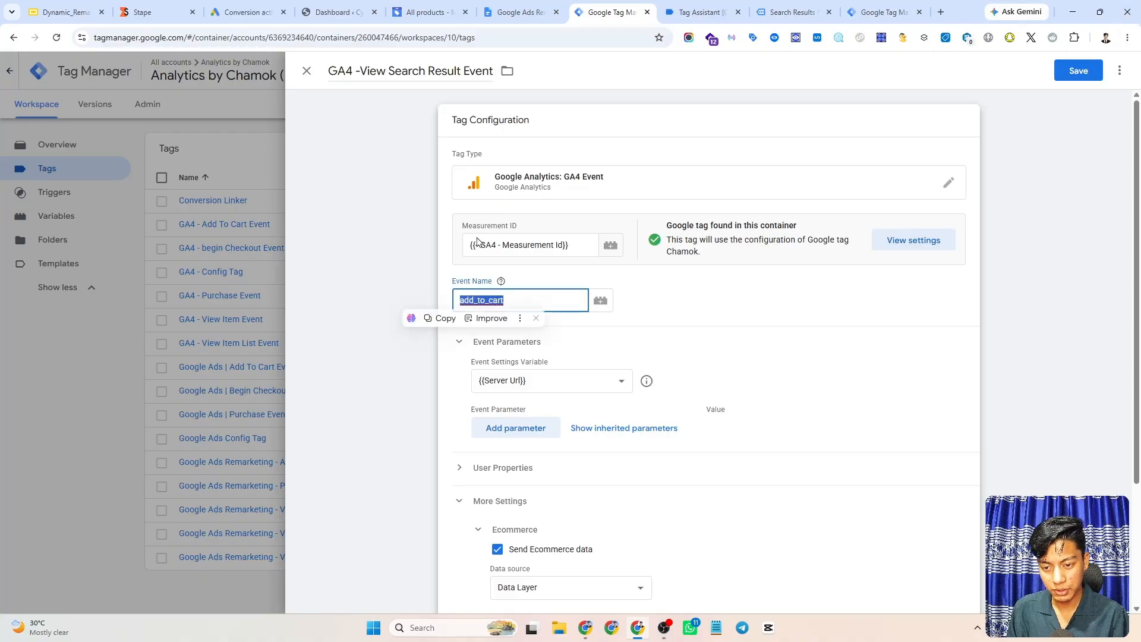
pyautogui.click(517, 12)
pyautogui.doubleClick(410, 230)
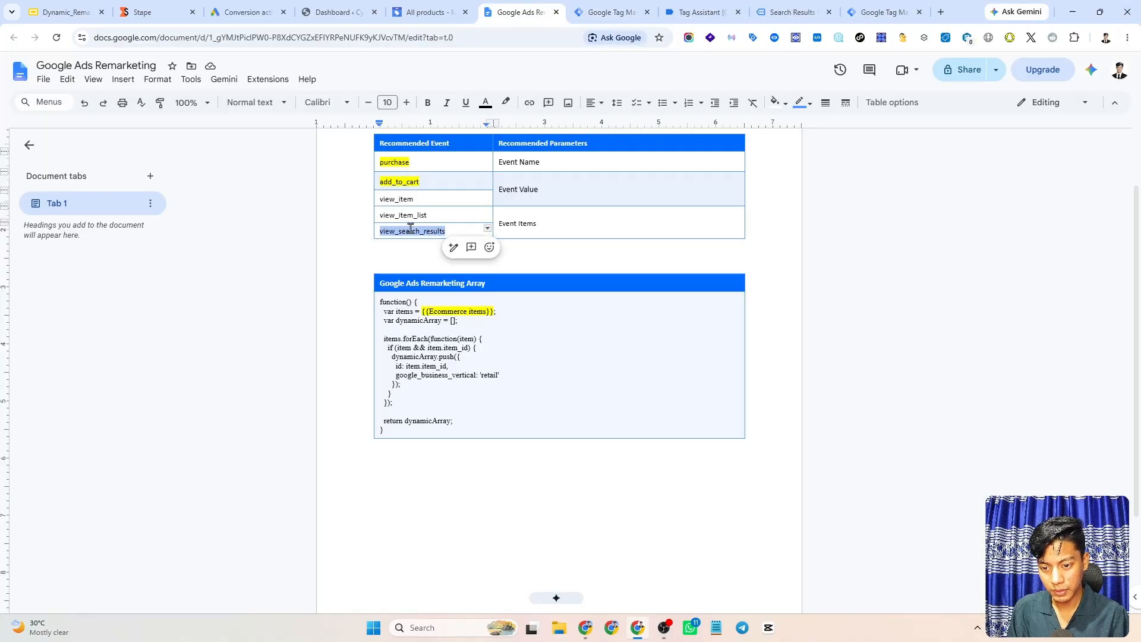
pyautogui.hotkey('ctrl', 'c')
pyautogui.click(600, 11)
pyautogui.hotkey('ctrl', 'v')
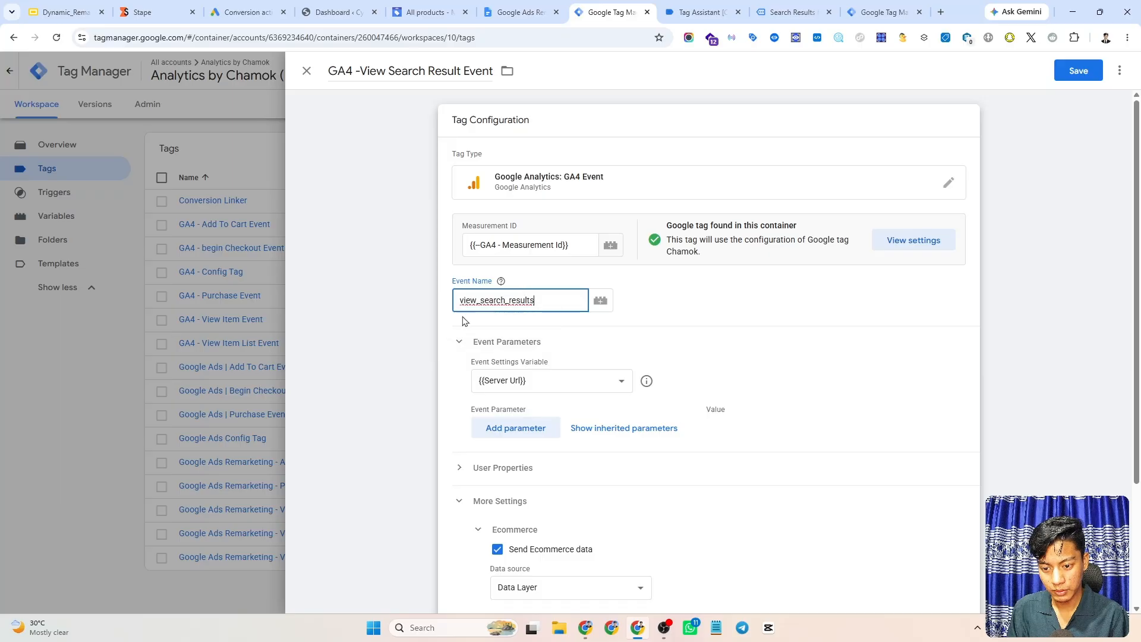
# Replace the GA4 View Search Result tag's add_to_cart trigger with the search trigger and save the tag.
pyautogui.click(656, 293)
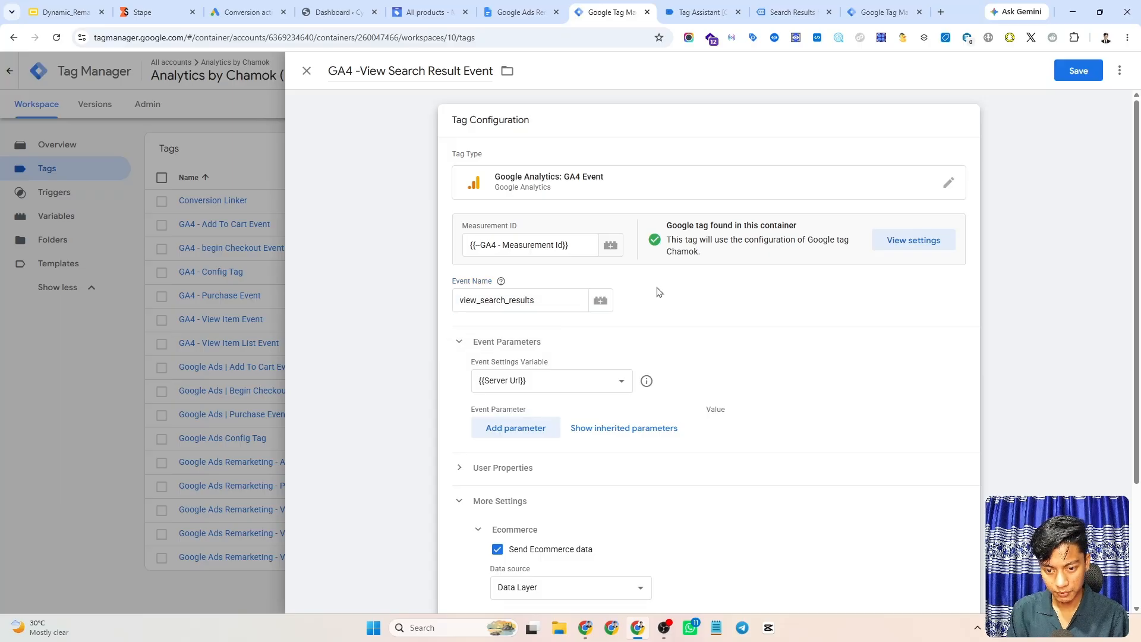
pyautogui.scroll(-3, 660, 293)
pyautogui.click(700, 530)
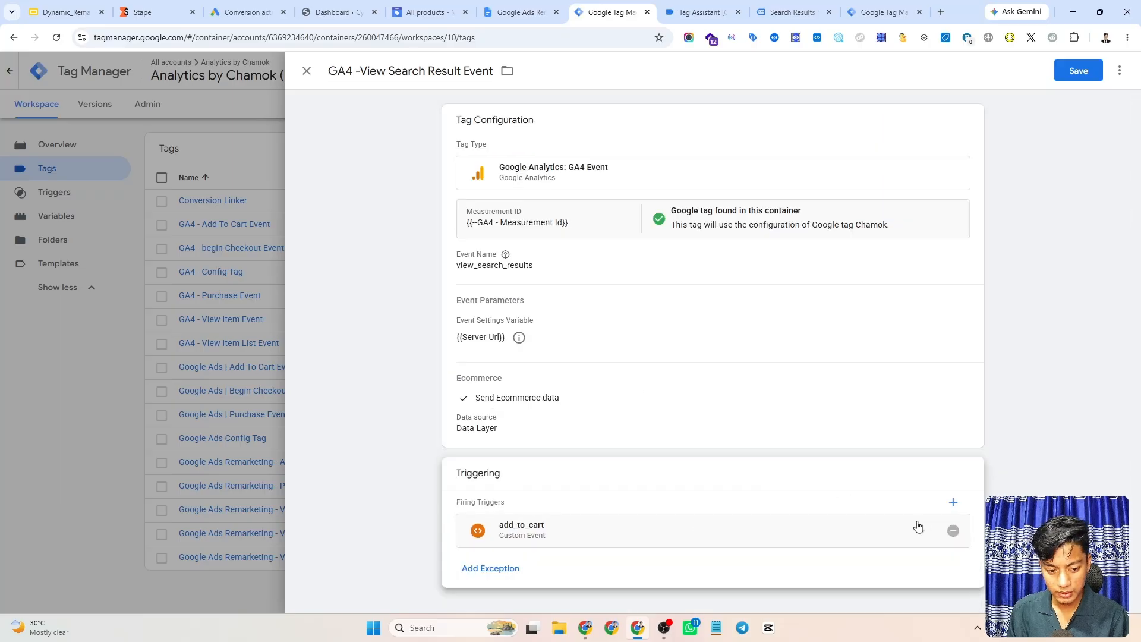
pyautogui.click(951, 533)
pyautogui.click(782, 529)
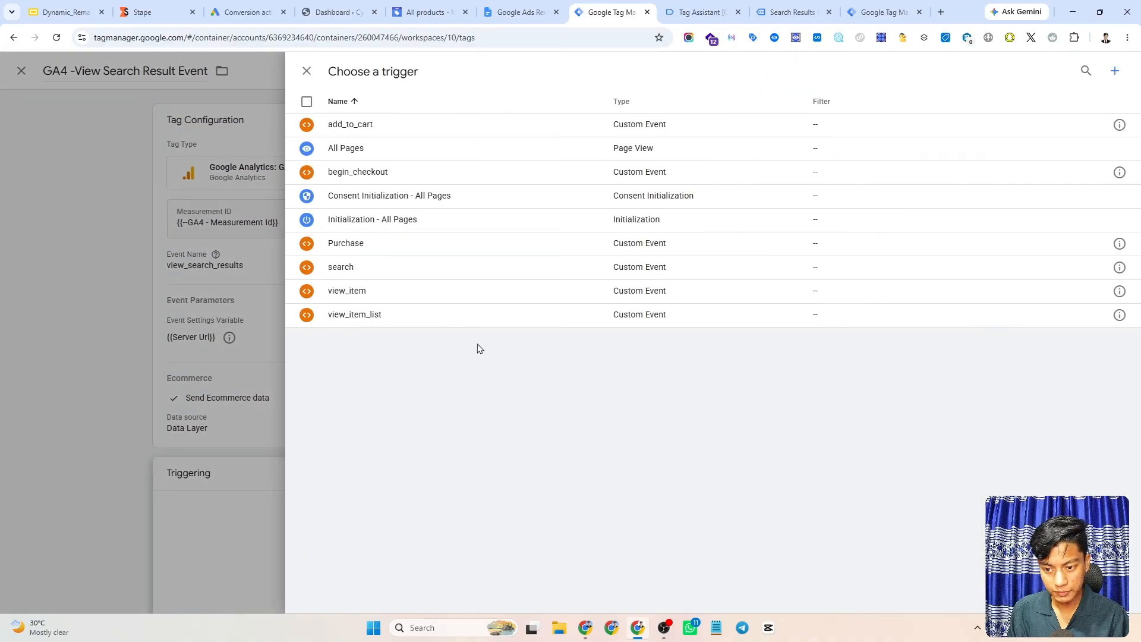
pyautogui.click(404, 269)
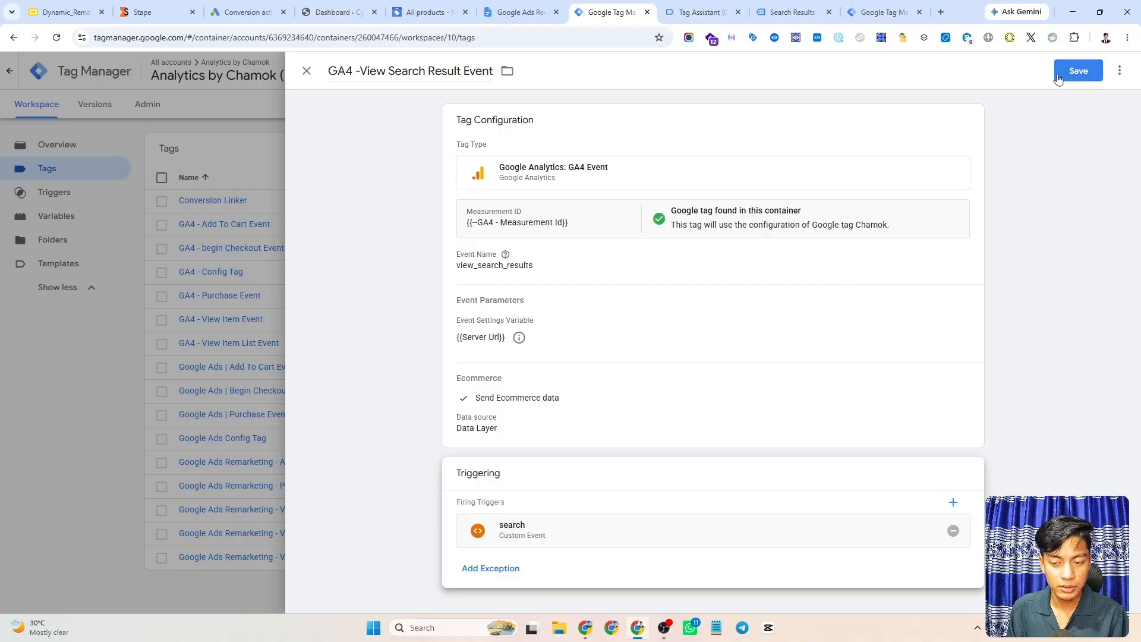
pyautogui.click(1077, 77)
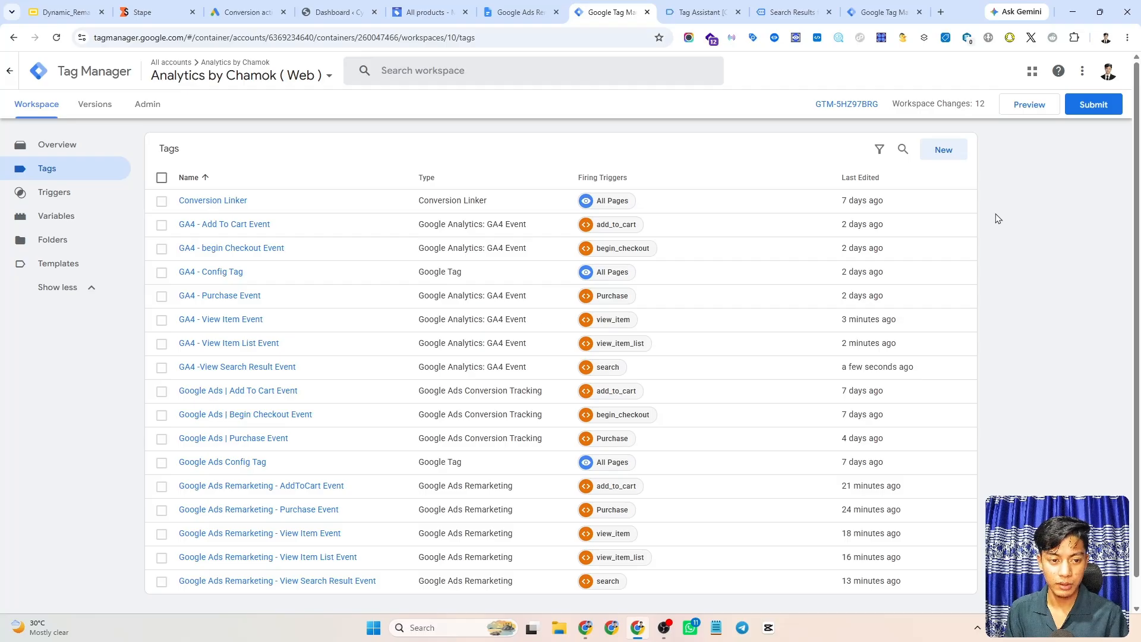
# Publish the pending changes of the web container and the server container without a version name or description.
pyautogui.click(1075, 109)
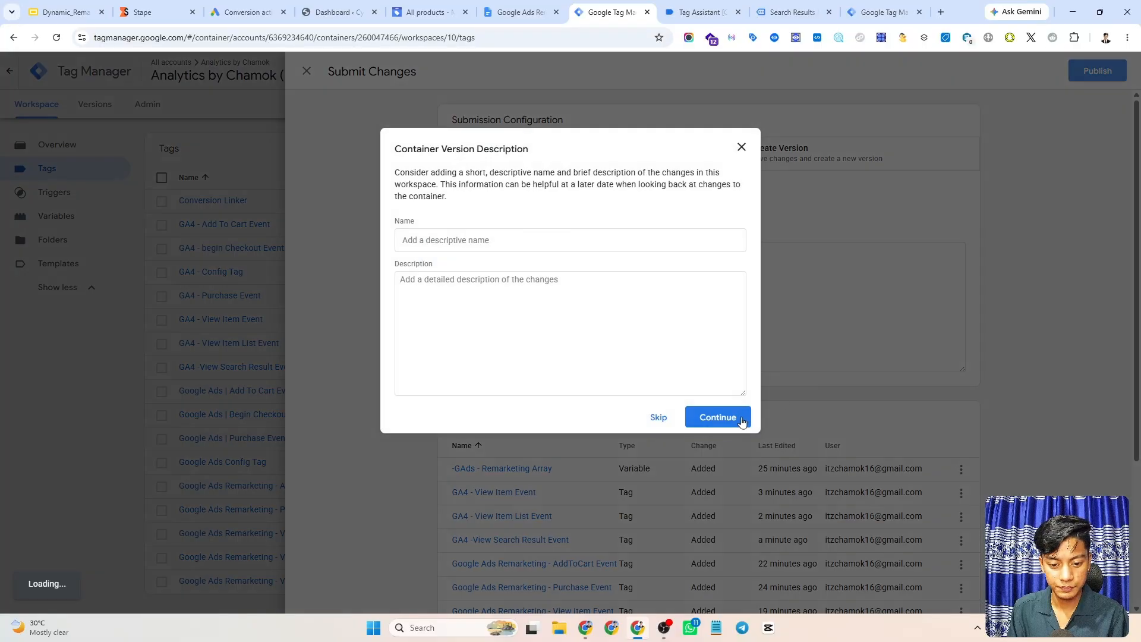
pyautogui.click(739, 419)
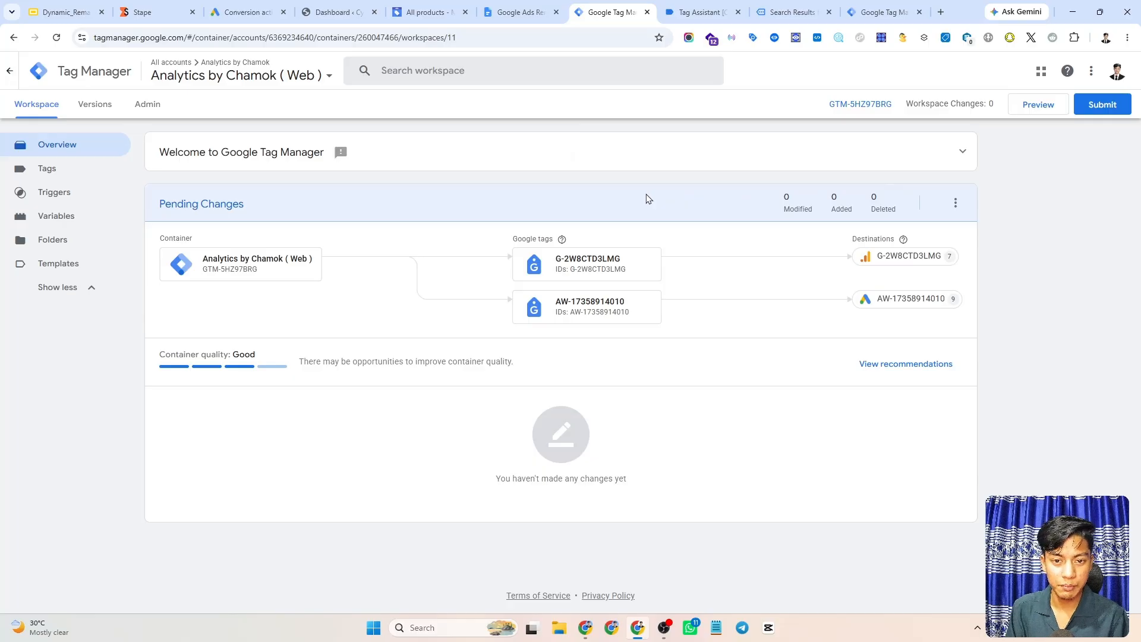
pyautogui.click(853, 15)
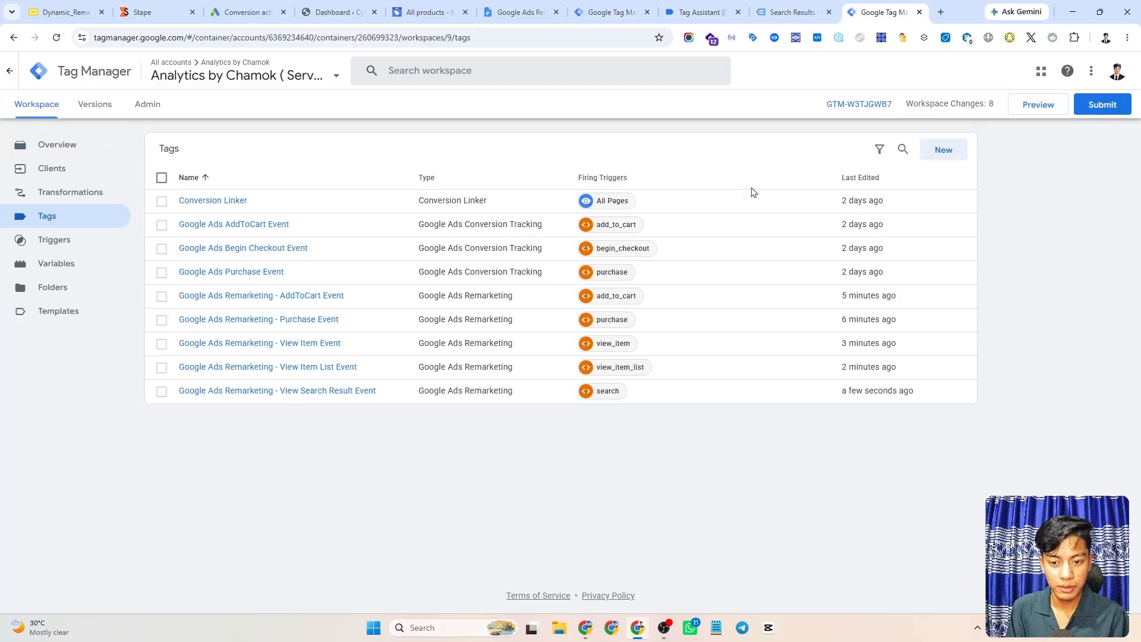
pyautogui.click(1094, 110)
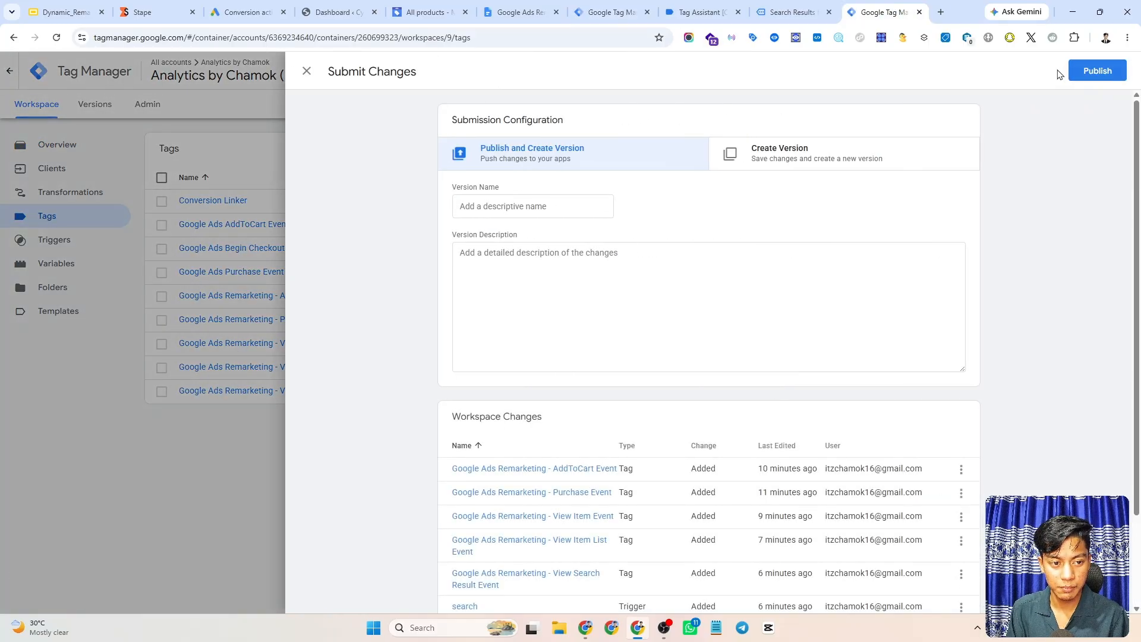
pyautogui.click(1097, 71)
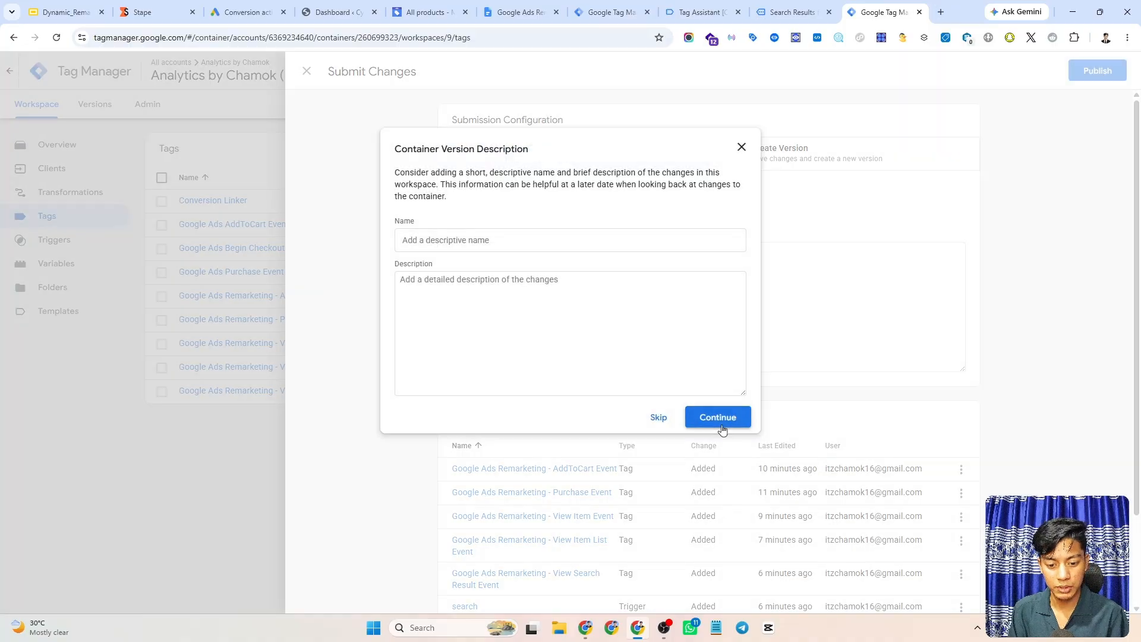
pyautogui.click(719, 424)
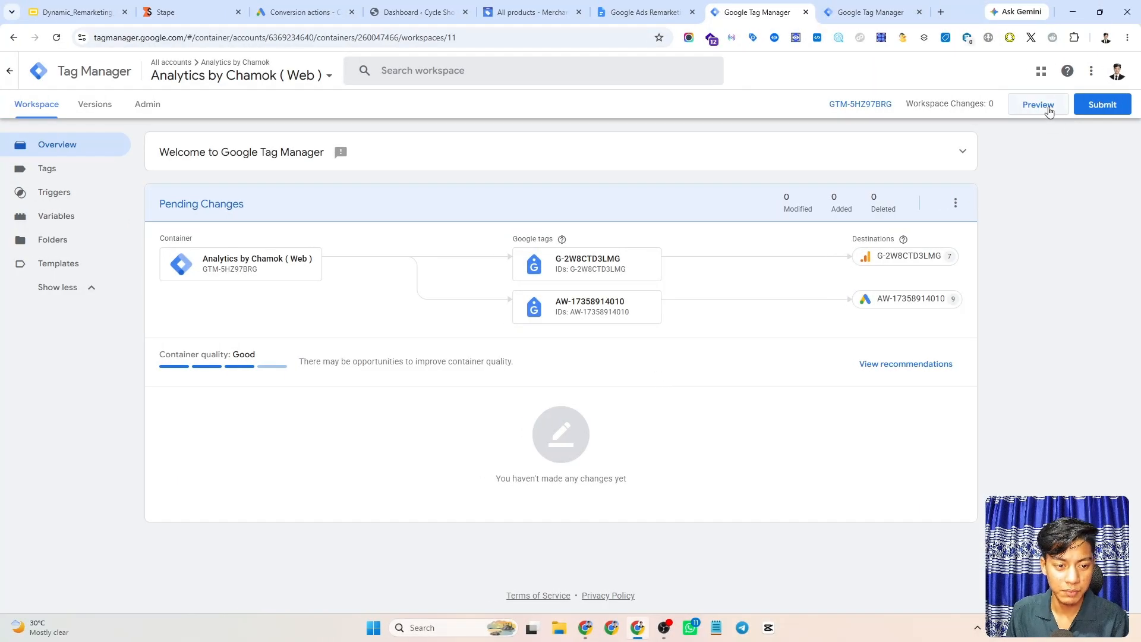
# Start preview mode for the web container connected to the Cycle Shop site, and for the server container.
pyautogui.click(1049, 111)
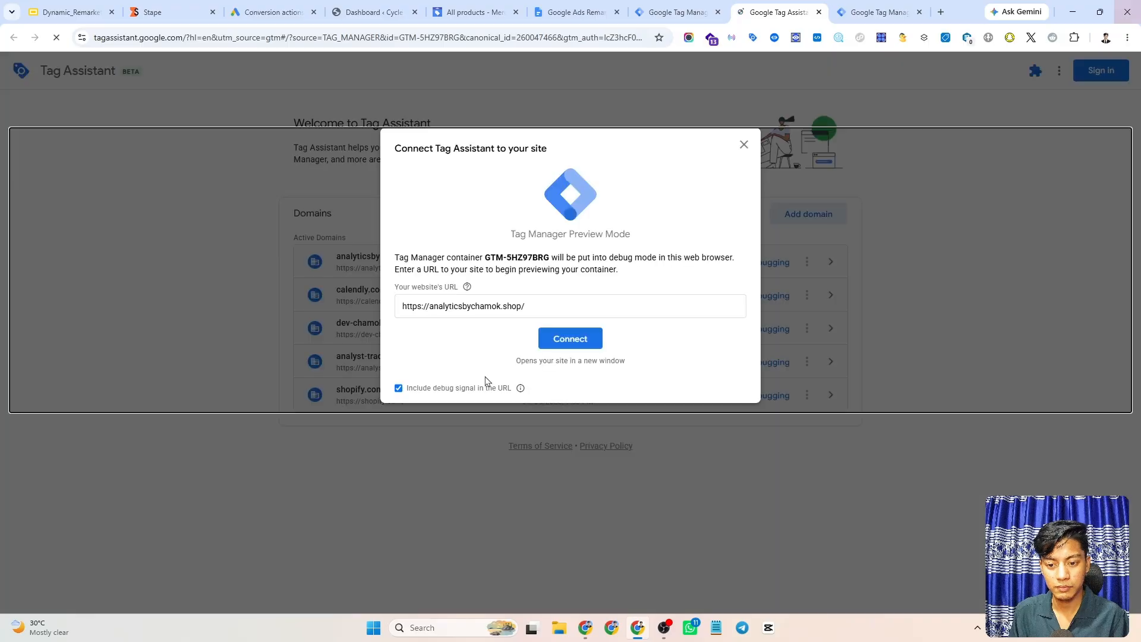
pyautogui.click(564, 342)
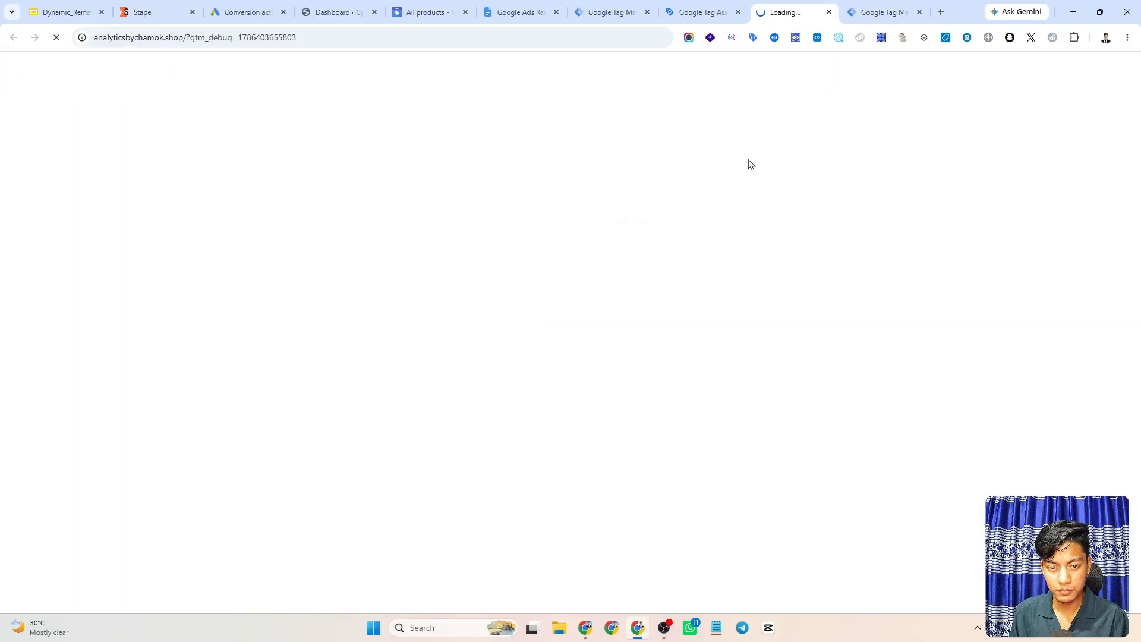
pyautogui.click(868, 11)
pyautogui.click(1031, 108)
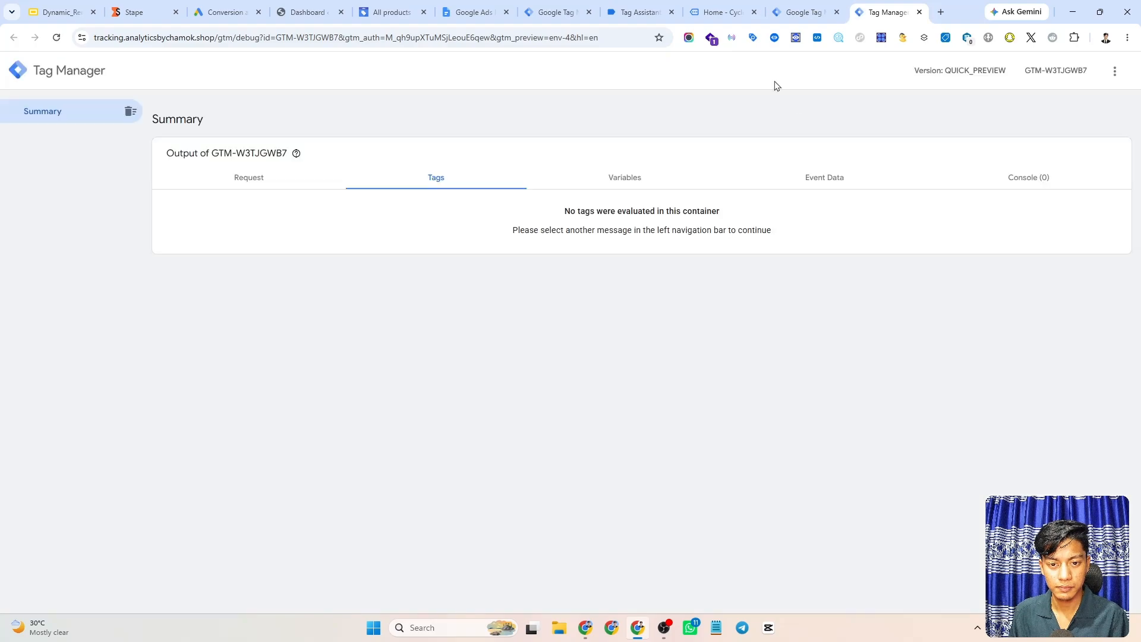
pyautogui.click(710, 4)
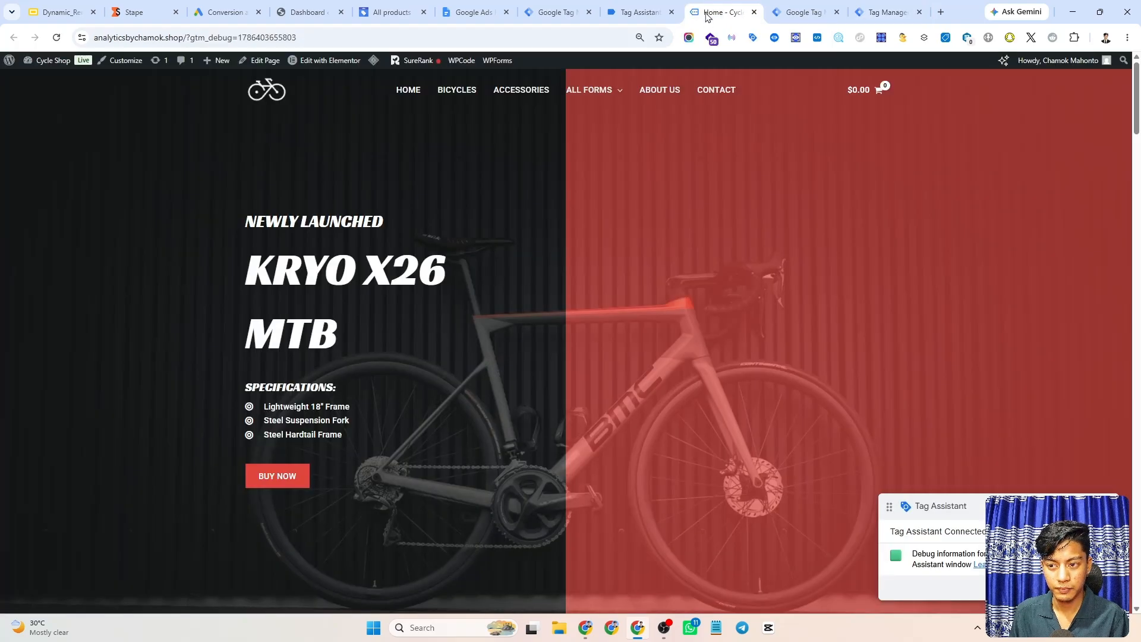
pyautogui.click(654, 10)
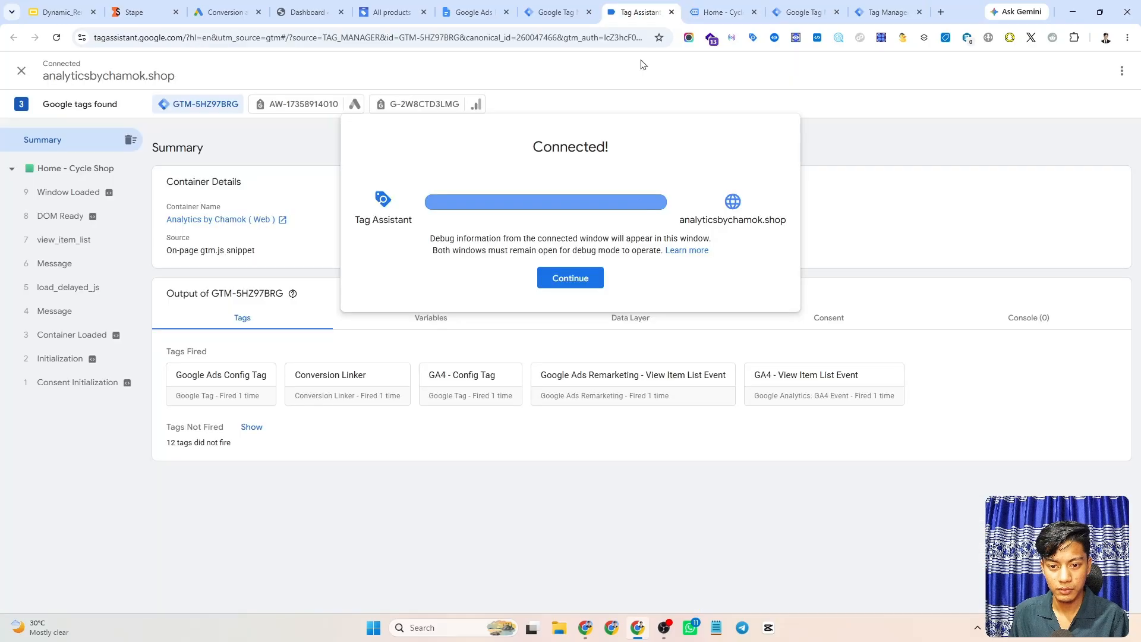
pyautogui.click(575, 277)
# Search the shop site for Bicycle Gloves Blue and check the fired tags in Tag Assistant.
pyautogui.click(738, 5)
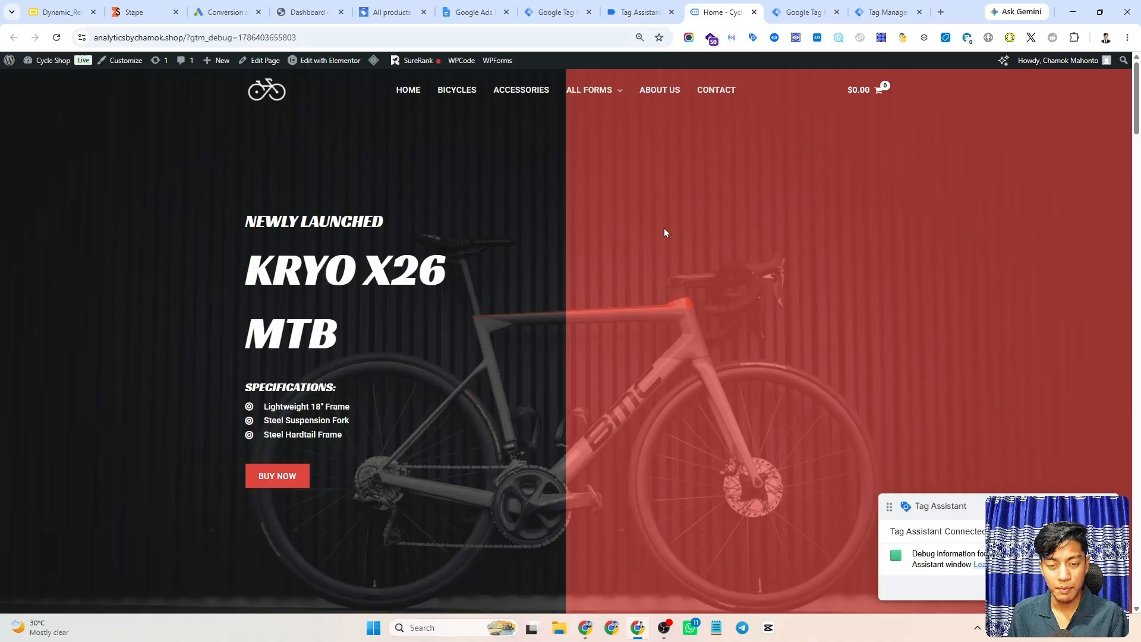
pyautogui.click(1123, 60)
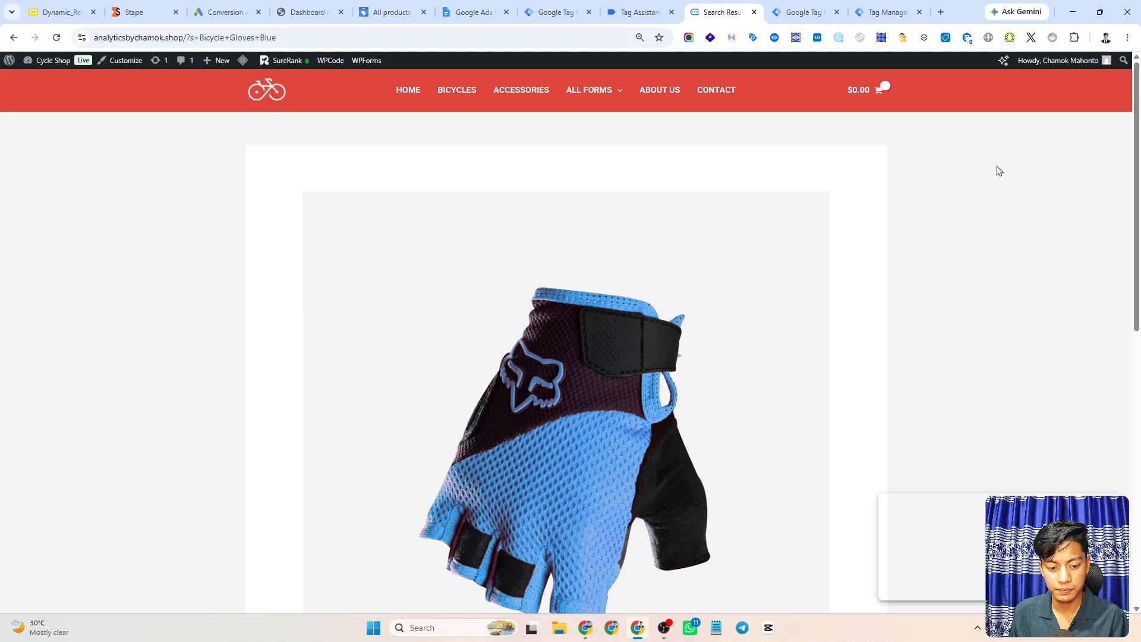
pyautogui.scroll(-1, 948, 232)
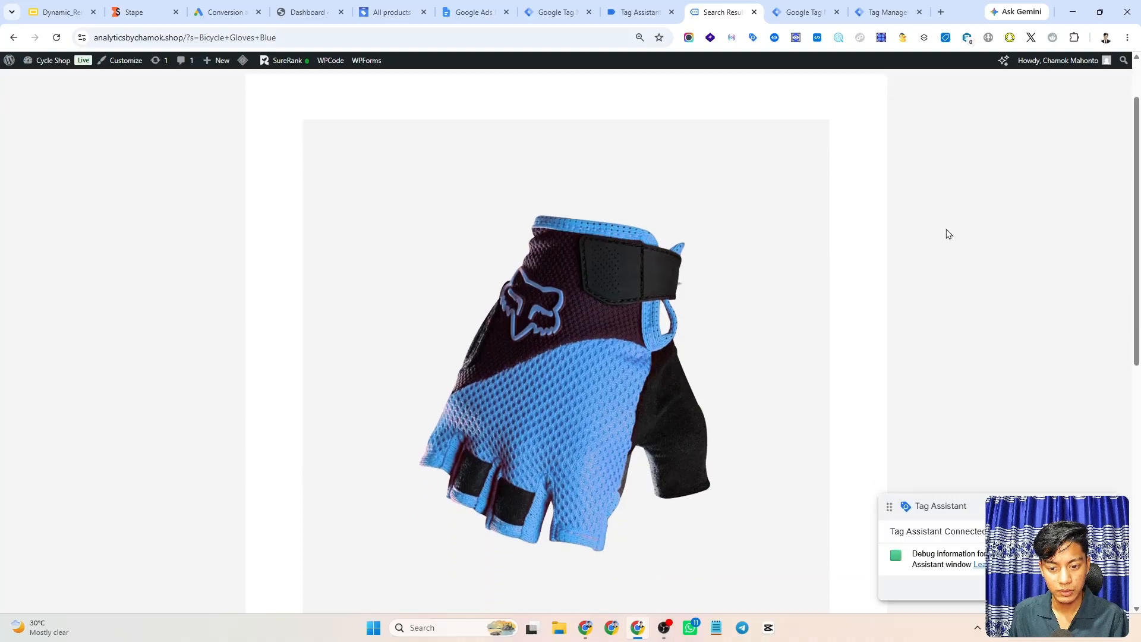
pyautogui.scroll(1, 948, 219)
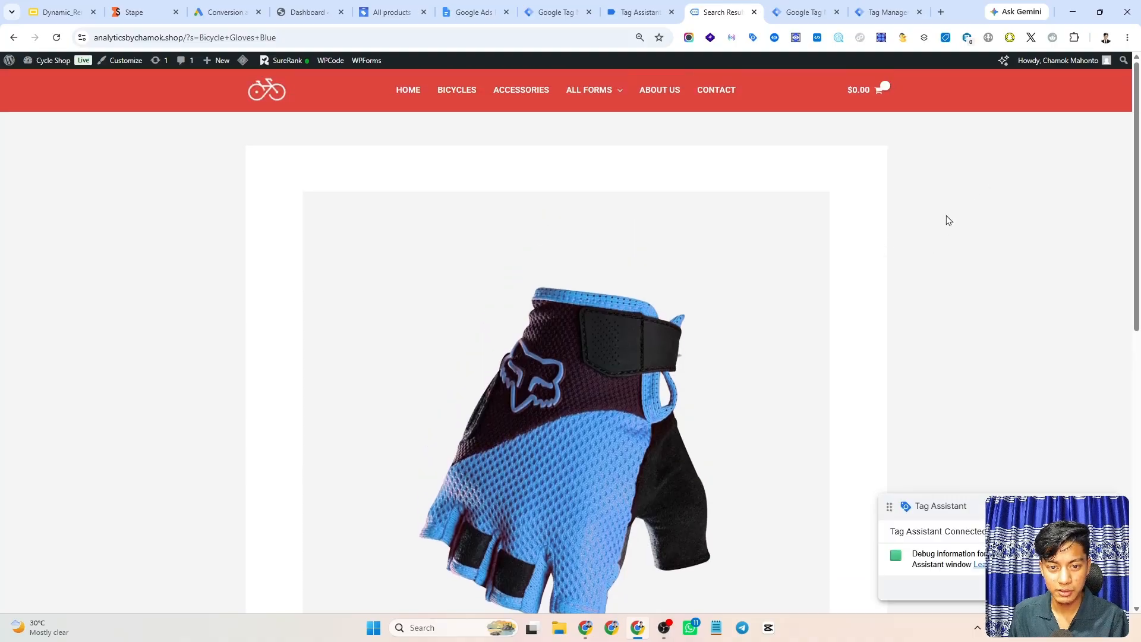
pyautogui.scroll(-5, 945, 223)
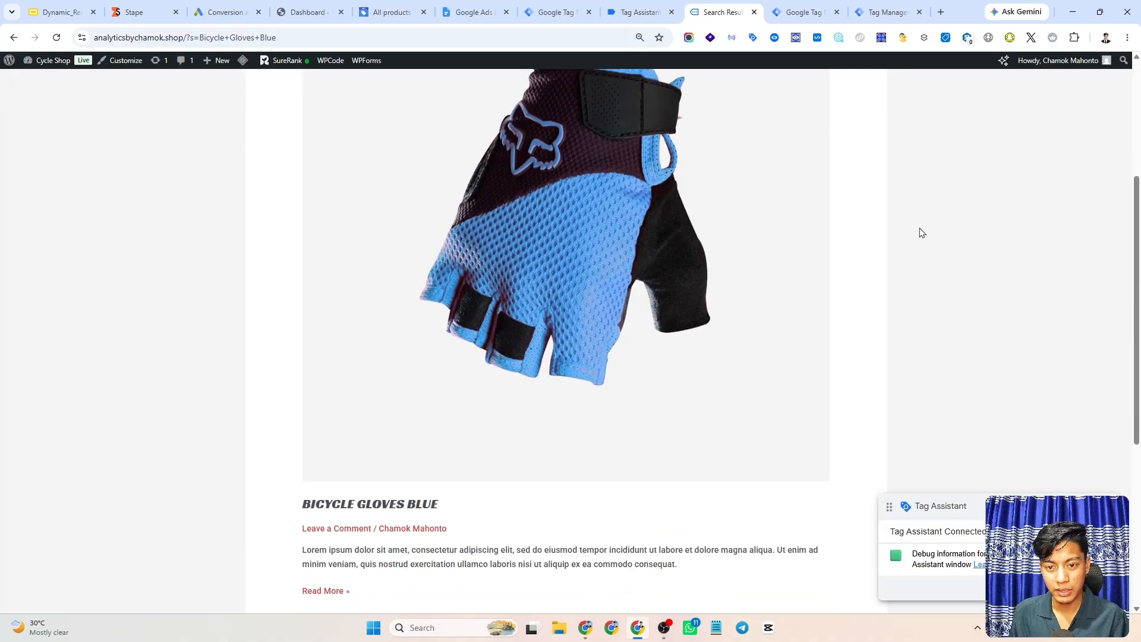
pyautogui.scroll(3, 829, 223)
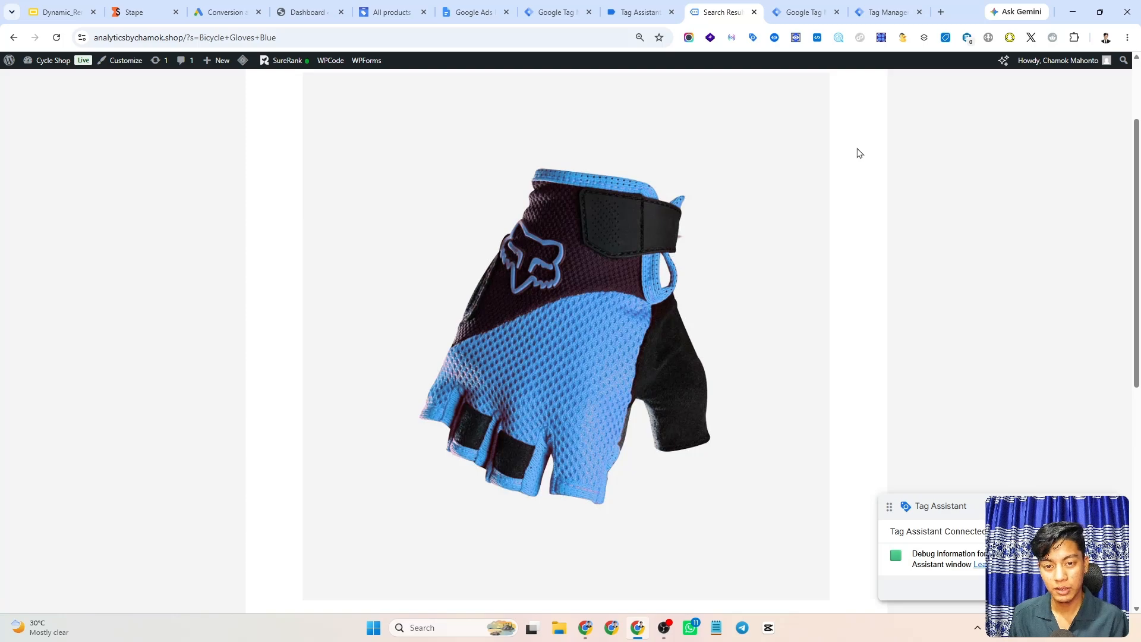
pyautogui.click(631, 15)
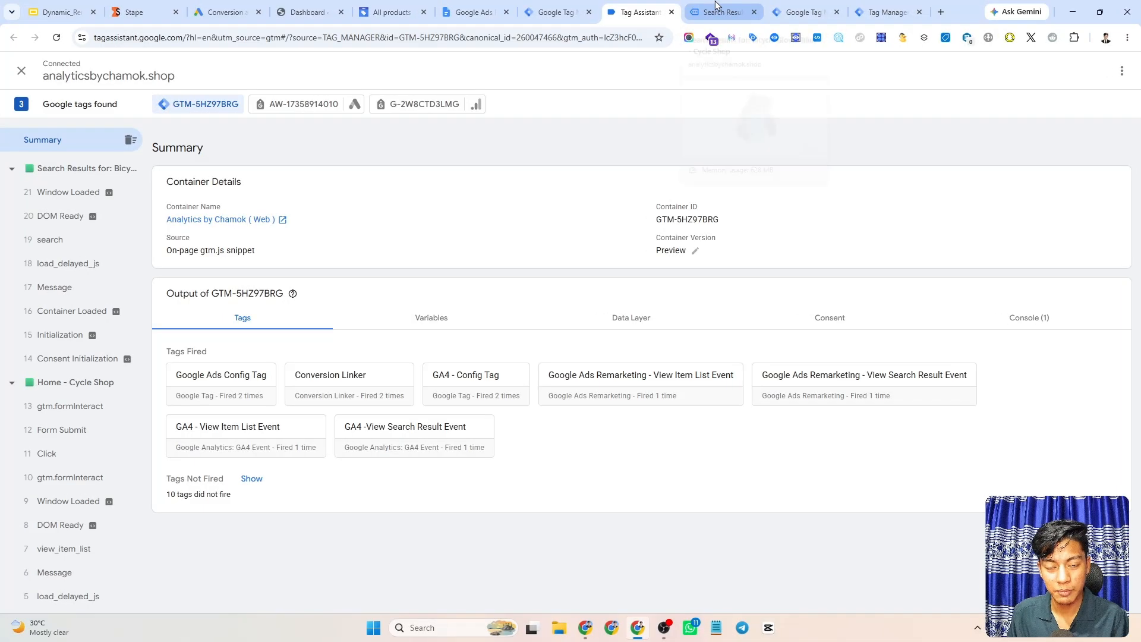
# Open the Bicycle Gloves Blue product page from the search results and check the fired tags in the web and server previews.
pyautogui.click(716, 8)
pyautogui.scroll(-2, 609, 265)
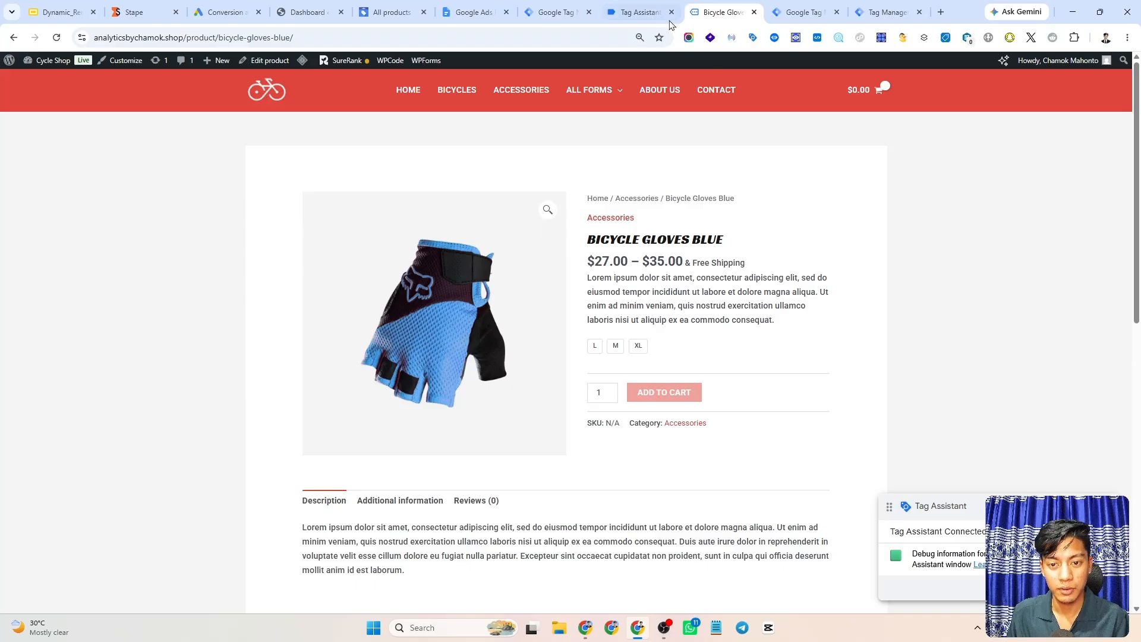
pyautogui.click(637, 8)
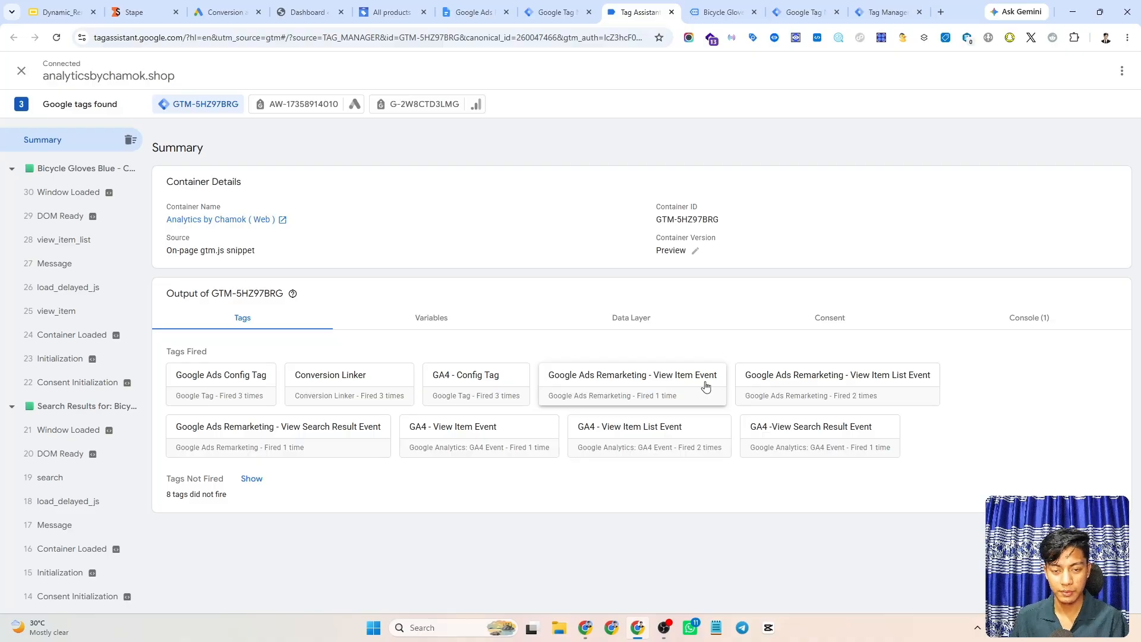
pyautogui.click(883, 7)
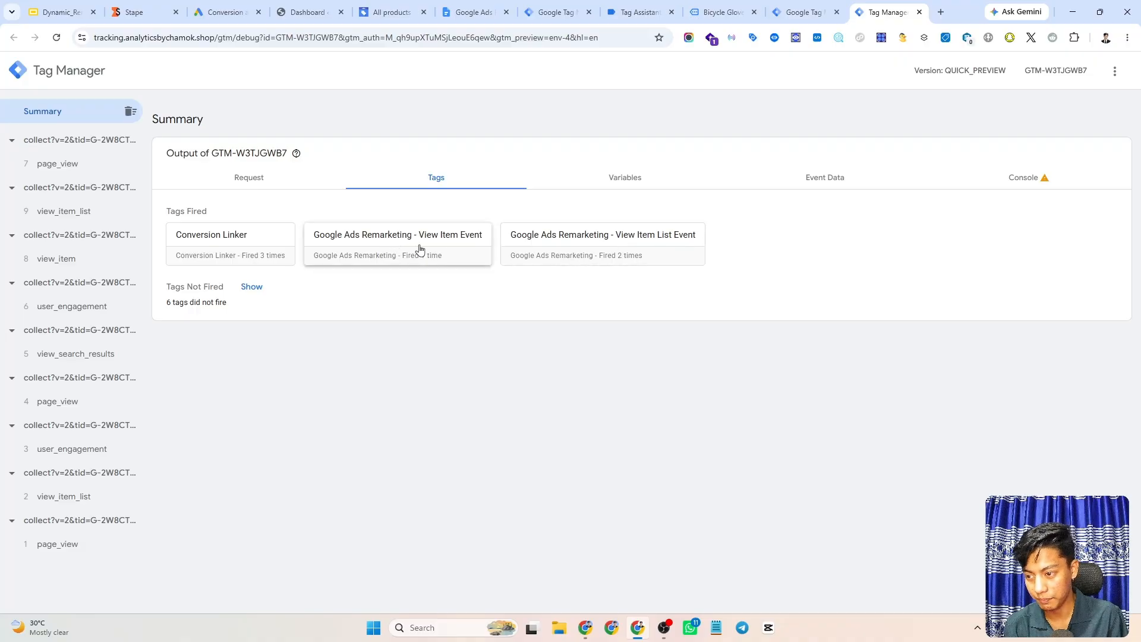
pyautogui.click(640, 12)
# Choose size L for the Bicycle Gloves Blue on the product page and add one to the cart.
pyautogui.click(711, 7)
pyautogui.scroll(-2, 620, 231)
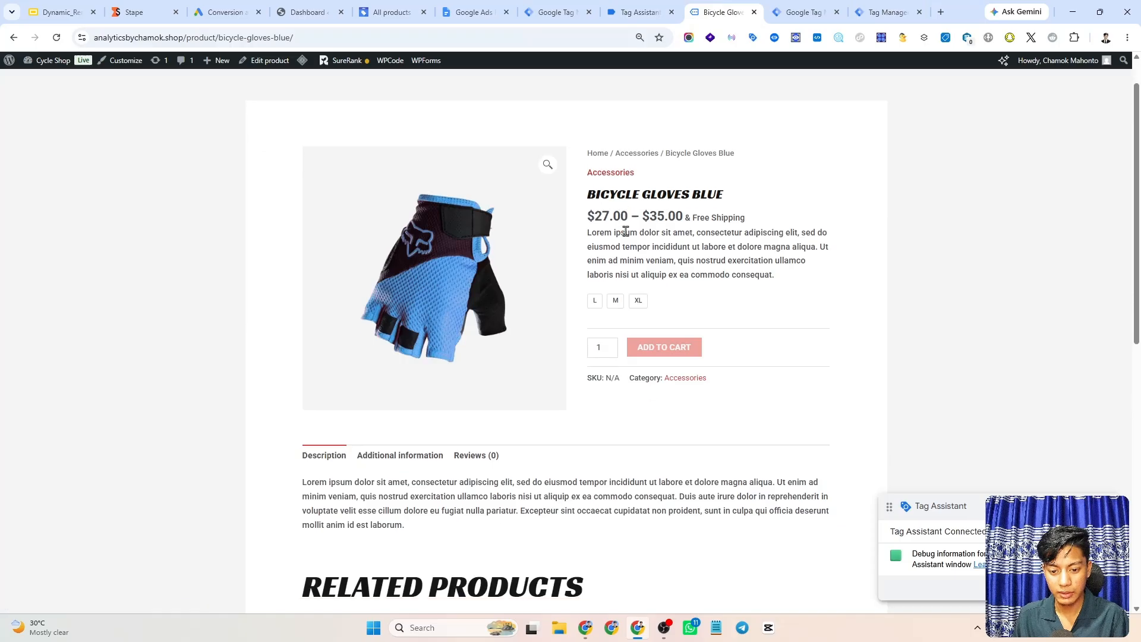
pyautogui.click(595, 267)
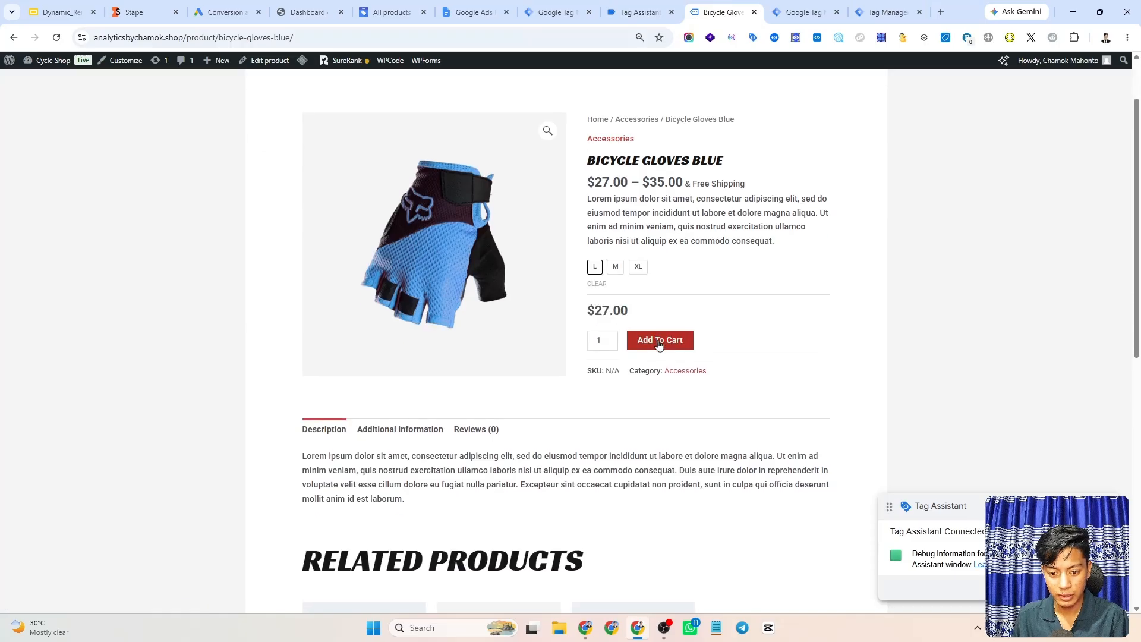
pyautogui.click(658, 340)
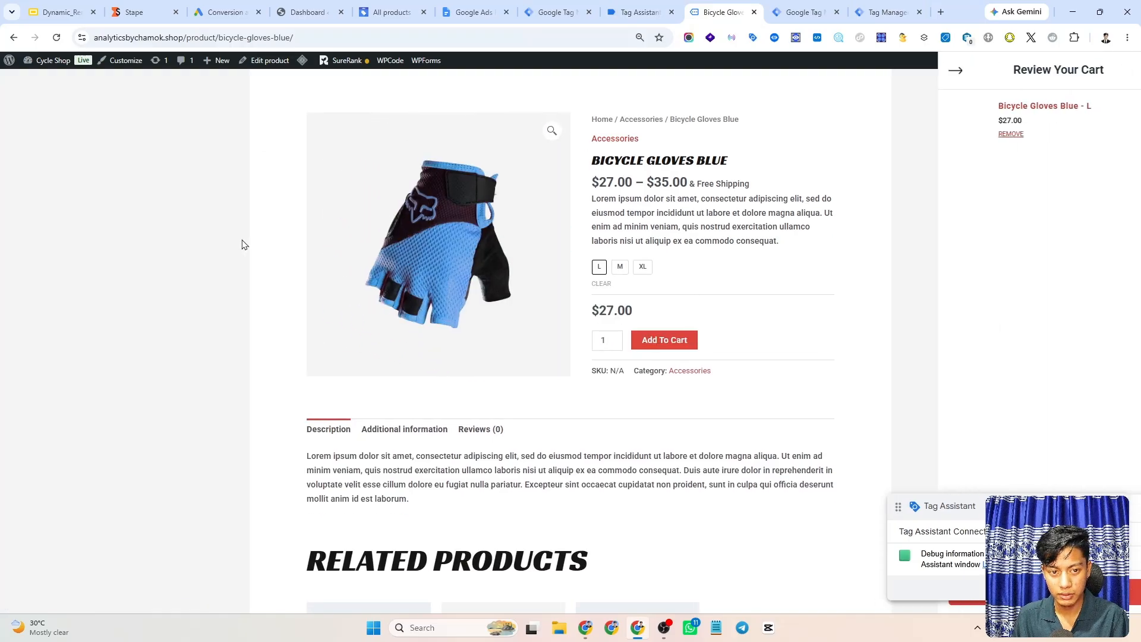
# Proceed to checkout with the gloves and place the order with cash on delivery.
pyautogui.moveTo(1022, 506); pyautogui.dragTo(461, 453)
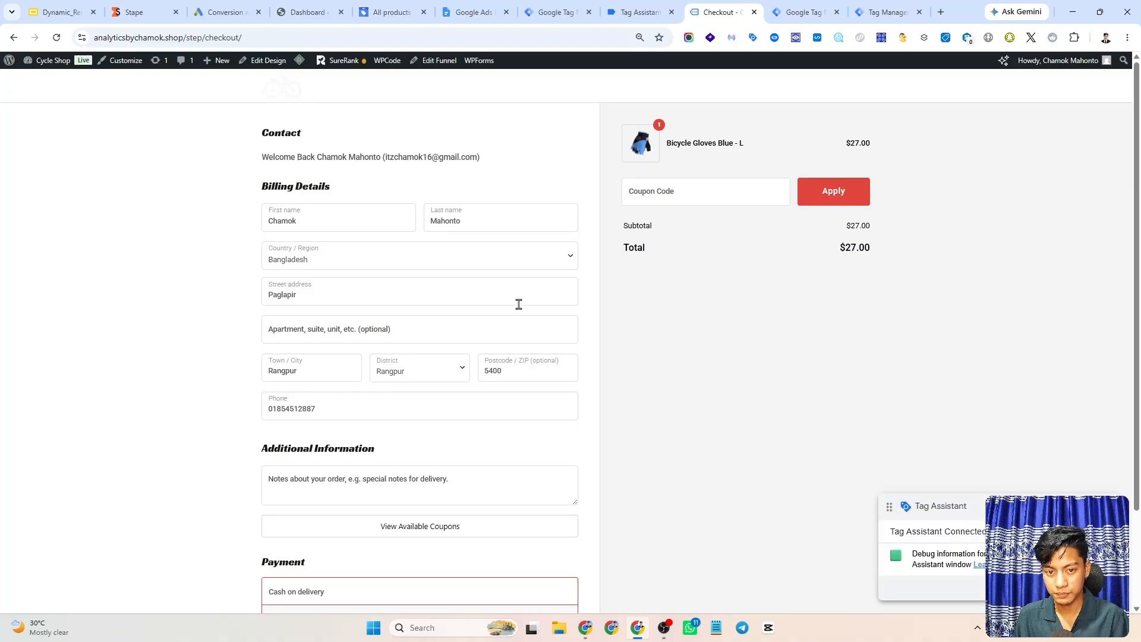
pyautogui.scroll(-2, 510, 325)
pyautogui.scroll(2, 427, 336)
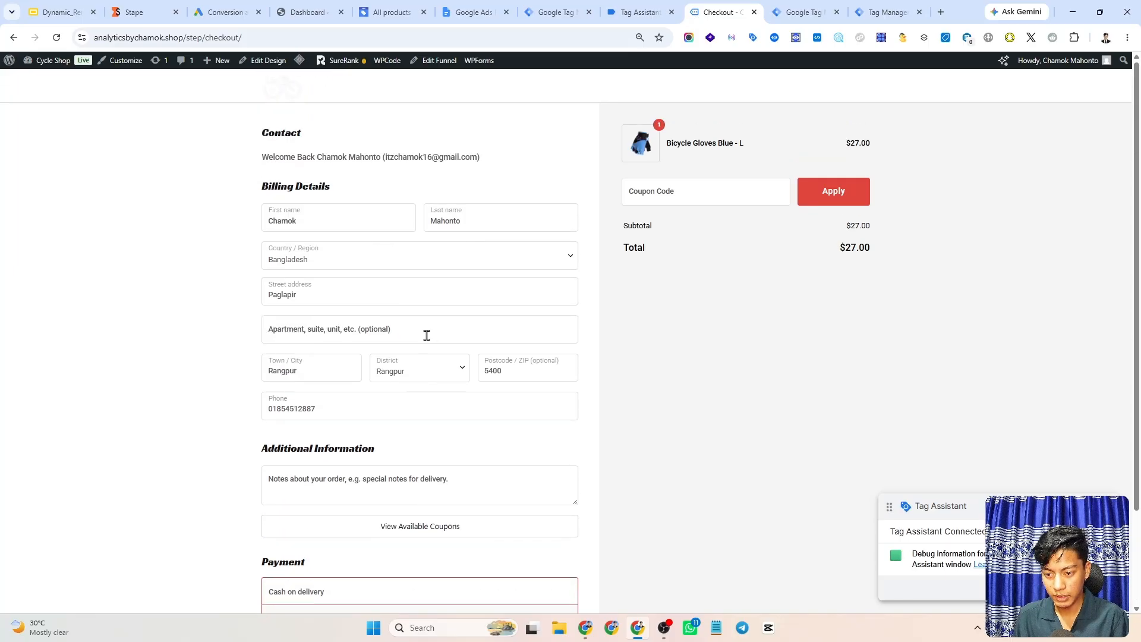
pyautogui.scroll(-2, 430, 335)
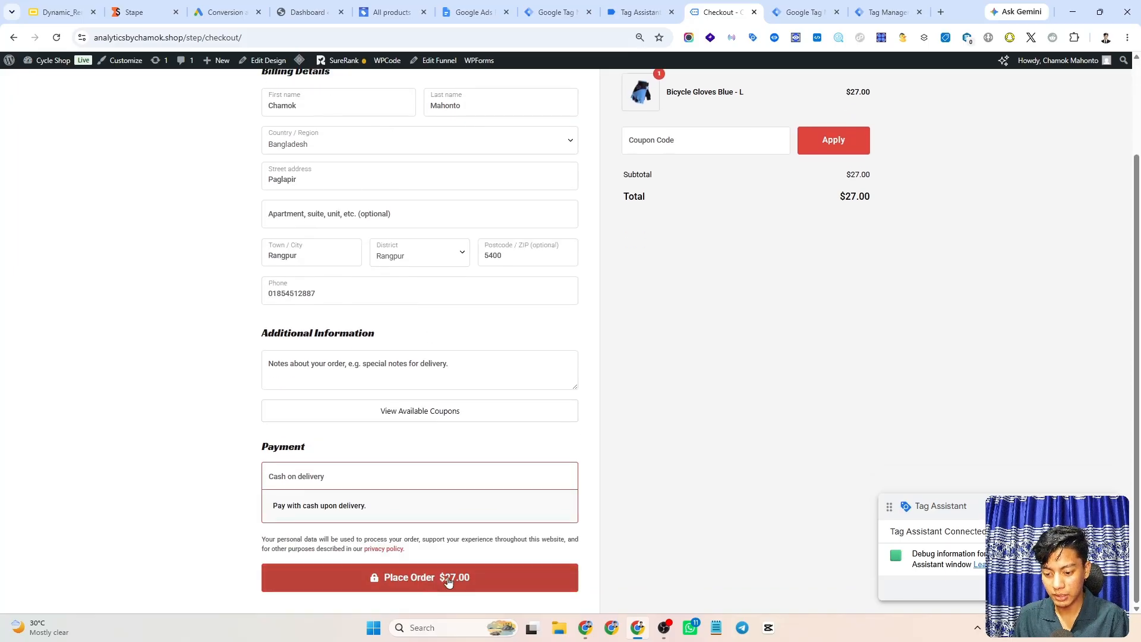
pyautogui.click(396, 577)
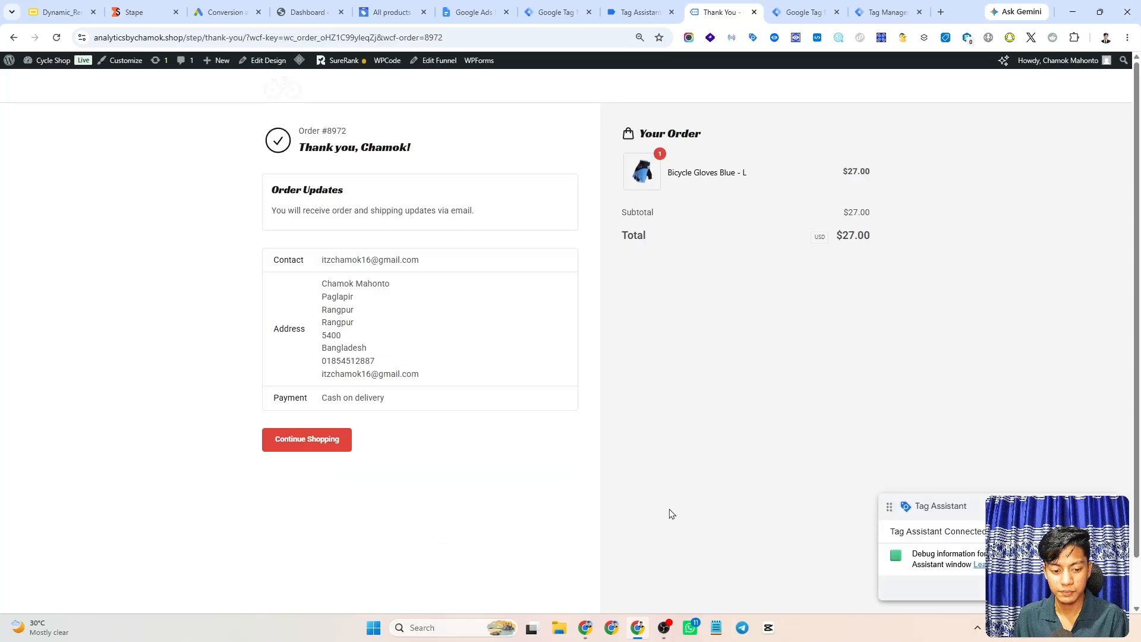
# Check which web container tags fired in Tag Assistant after the test purchase.
pyautogui.click(635, 9)
pyautogui.scroll(-1, 413, 416)
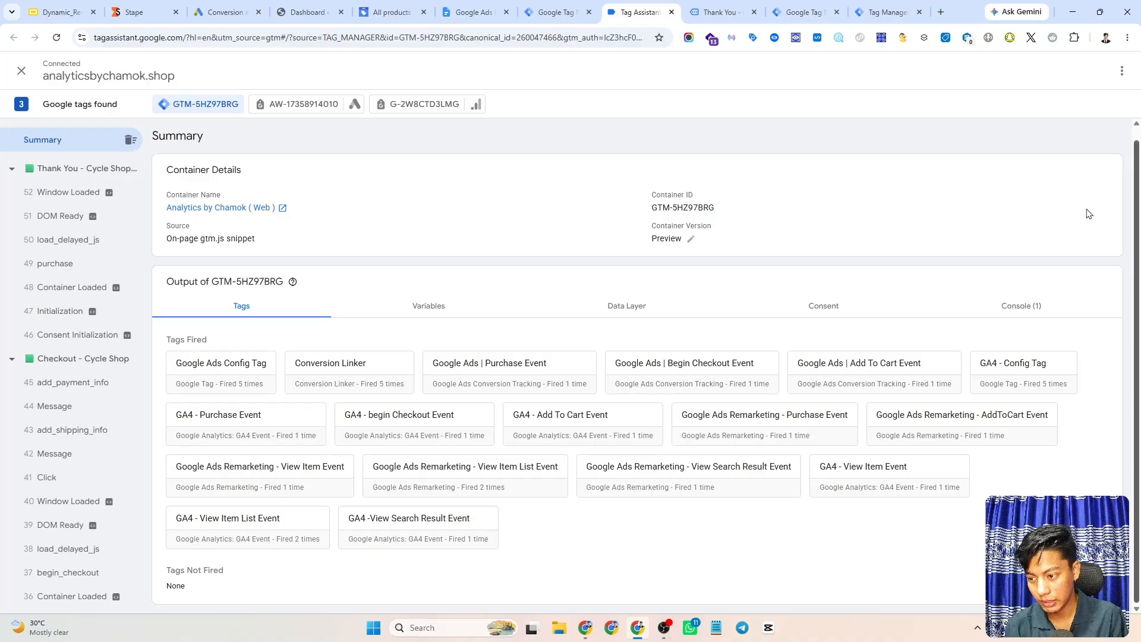
pyautogui.scroll(1, 402, 425)
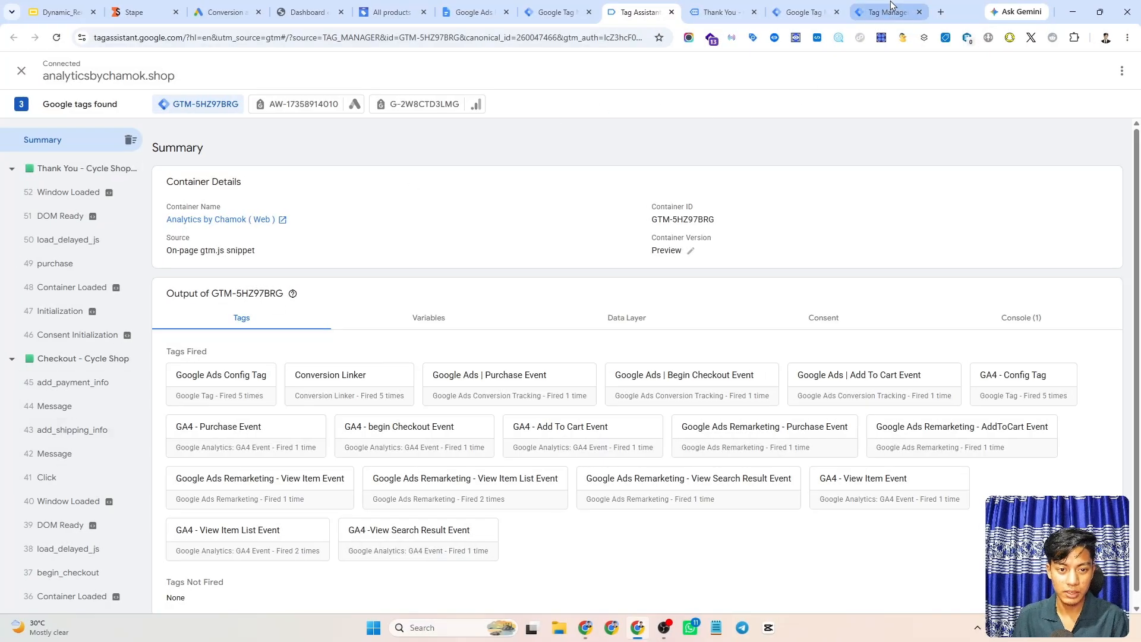
# Check the server container preview, and in Tag Assistant the tags fired on the web container's purchase event.
pyautogui.click(891, 7)
pyautogui.click(251, 338)
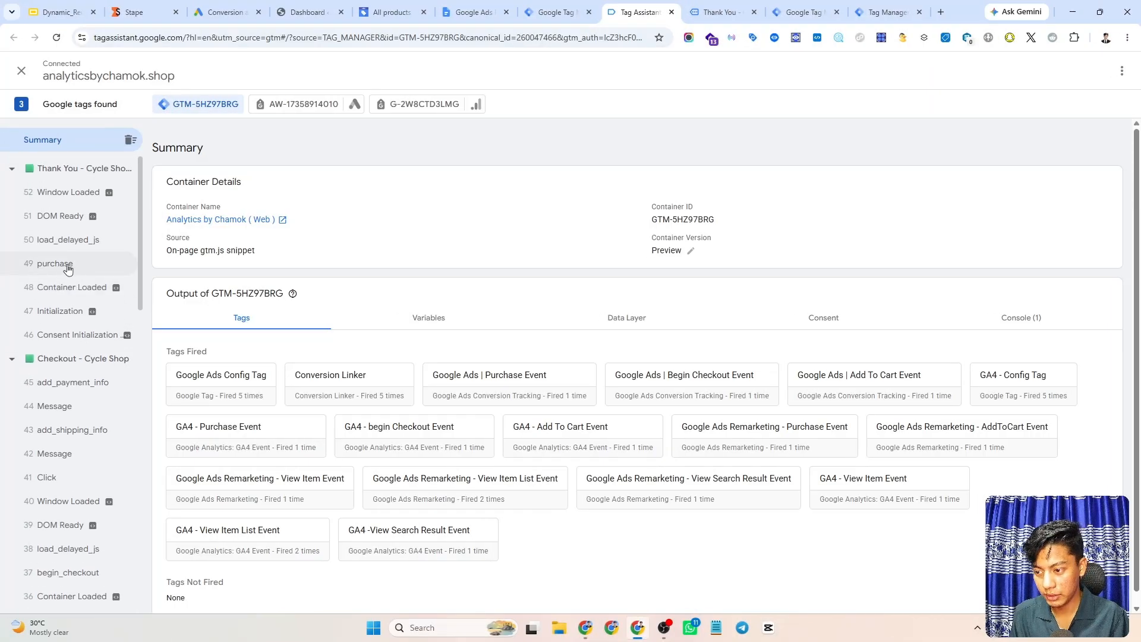
pyautogui.click(67, 268)
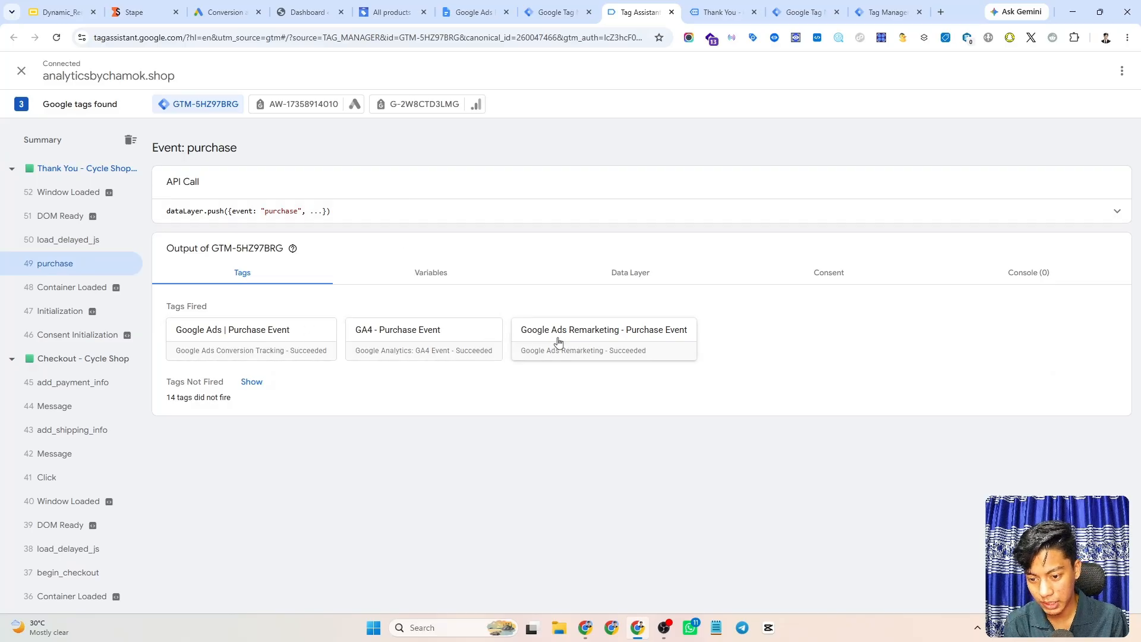
# Inspect the purchase event's variables and highlight the product ID in the -GAds - Remarketing Array value.
pyautogui.click(430, 275)
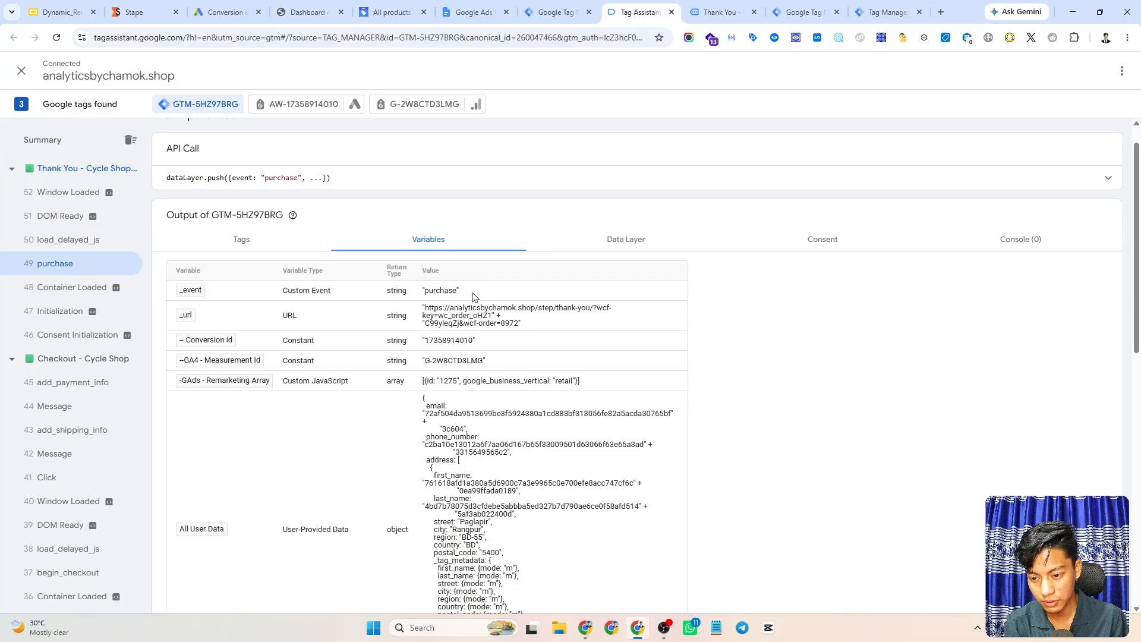
pyautogui.scroll(-3, 375, 303)
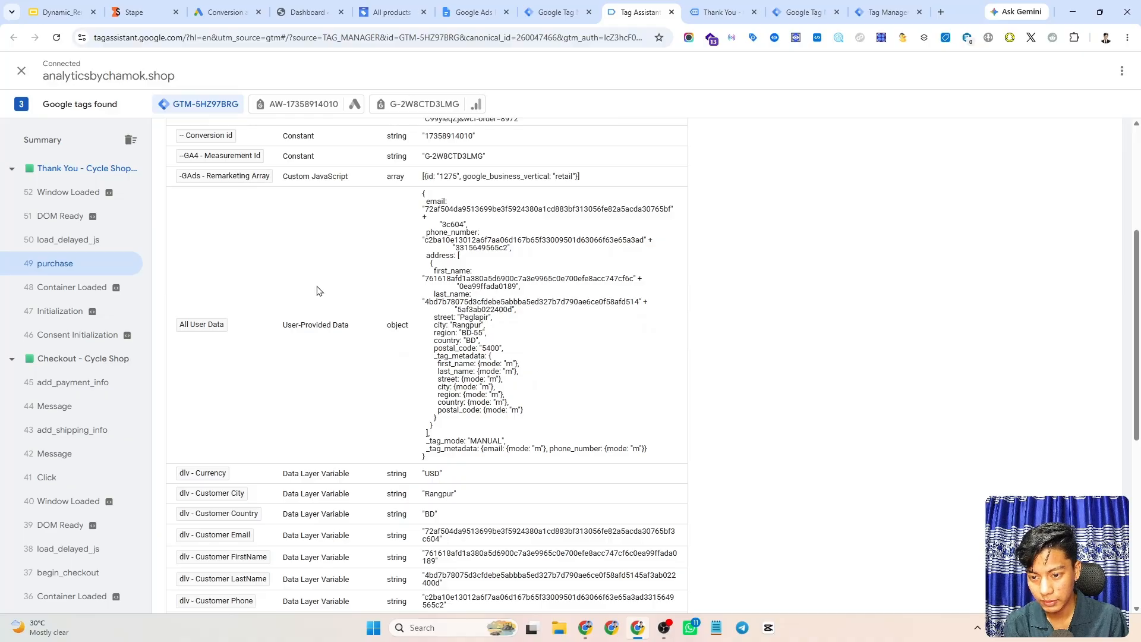
pyautogui.scroll(1, 267, 279)
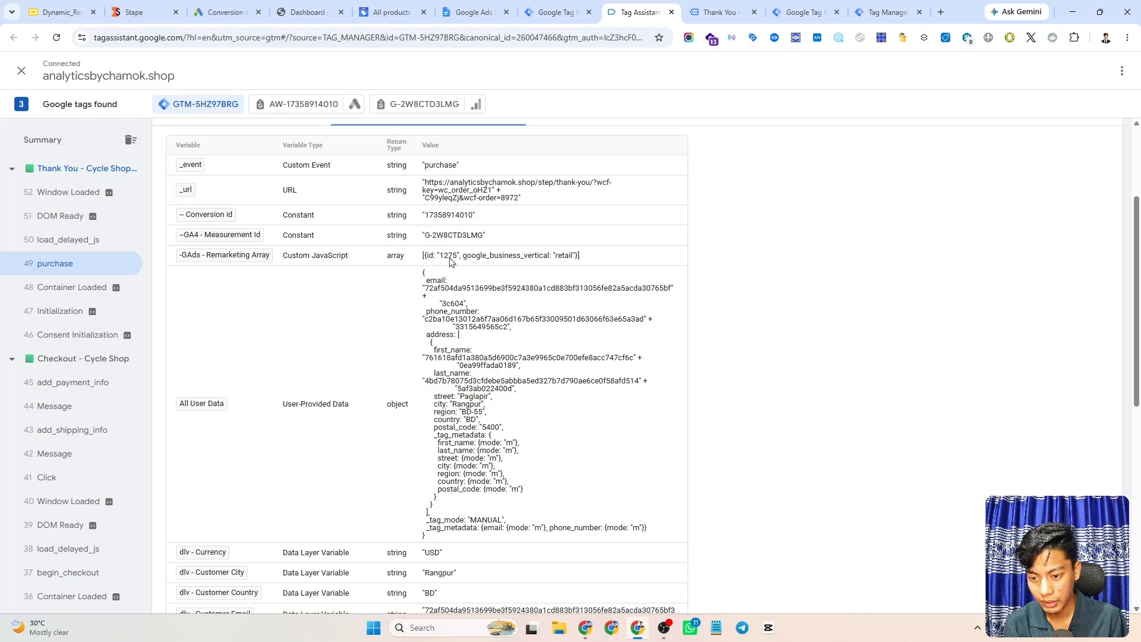
pyautogui.moveTo(439, 263); pyautogui.dragTo(462, 262)
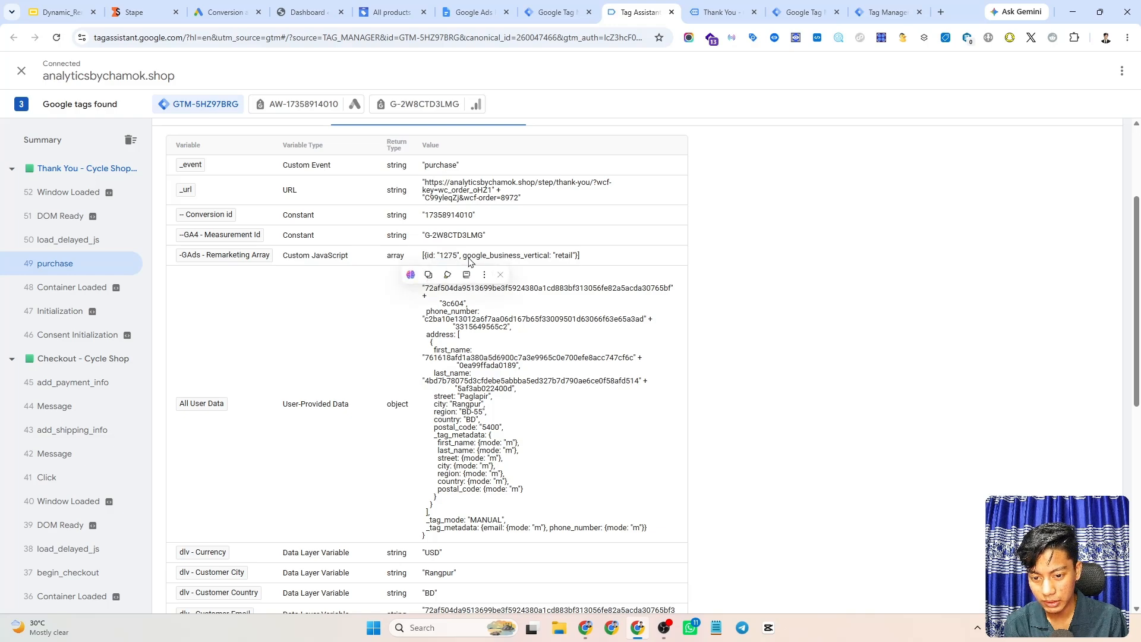
pyautogui.click(446, 257)
pyautogui.doubleClick(445, 258)
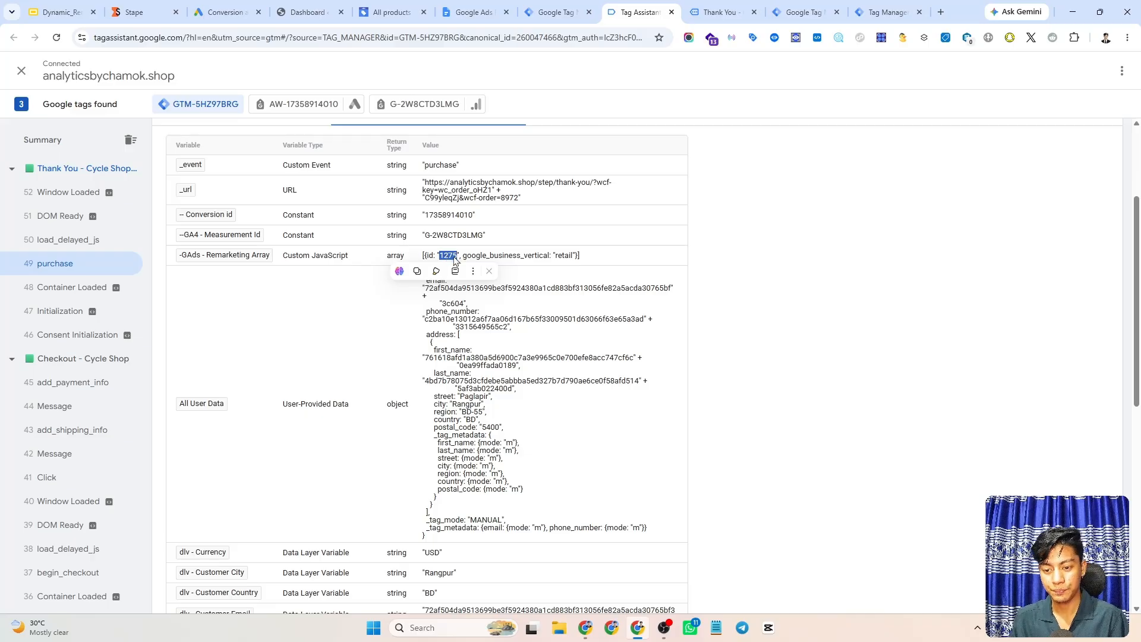
pyautogui.click(456, 260)
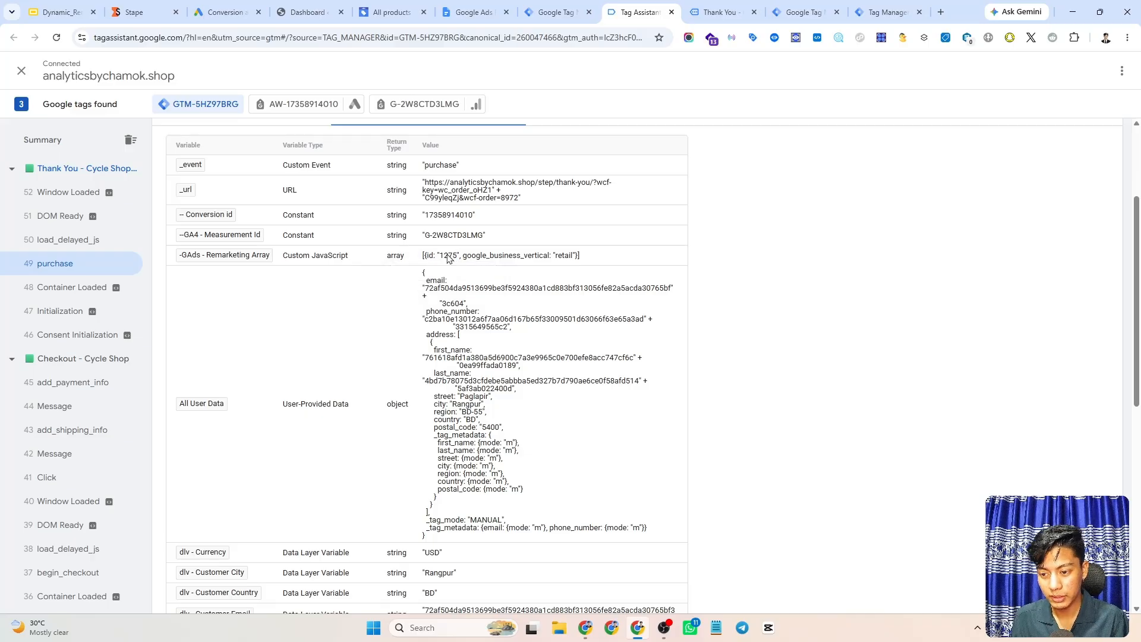
pyautogui.doubleClick(448, 255)
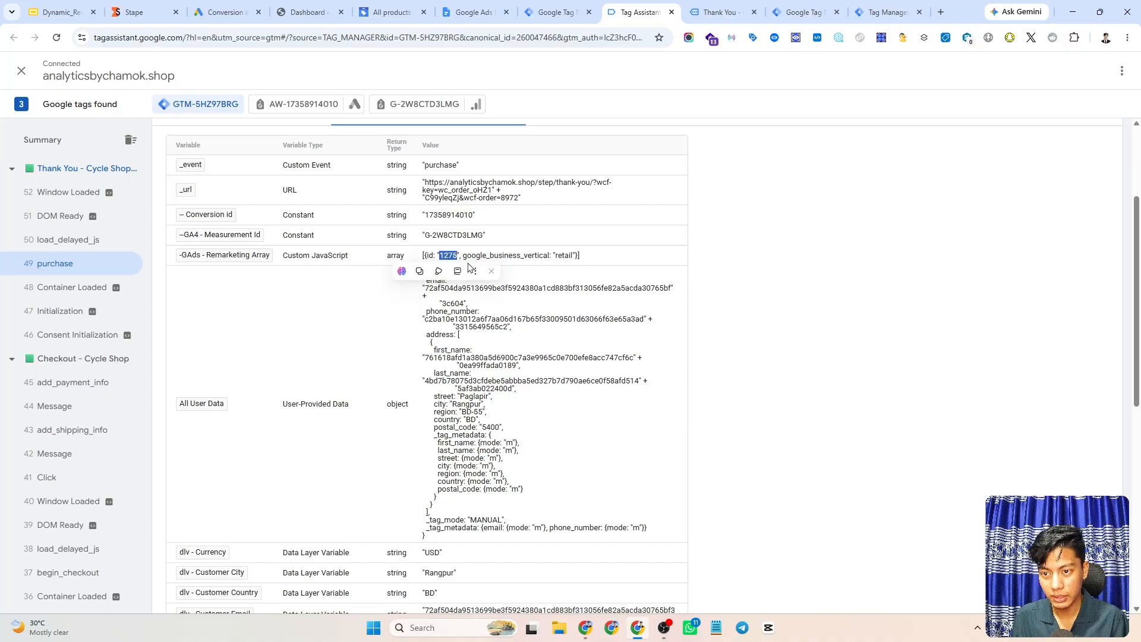
# In Google Merchant Center, filter the product list by Product ID equals 1275.
pyautogui.click(388, 6)
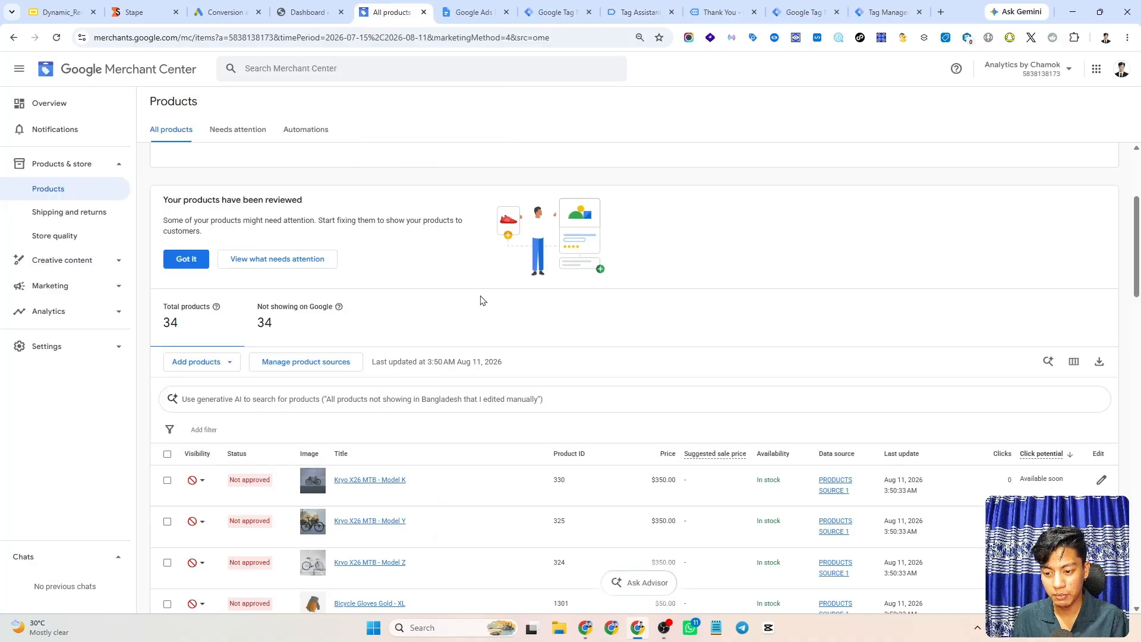
pyautogui.scroll(-3, 486, 326)
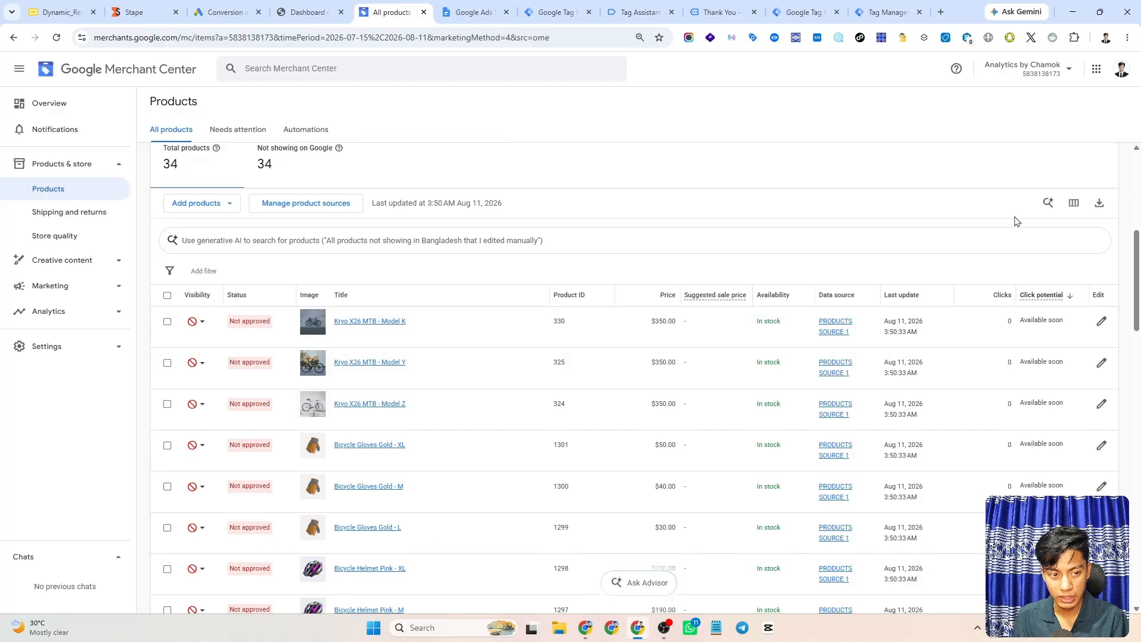
pyautogui.click(223, 273)
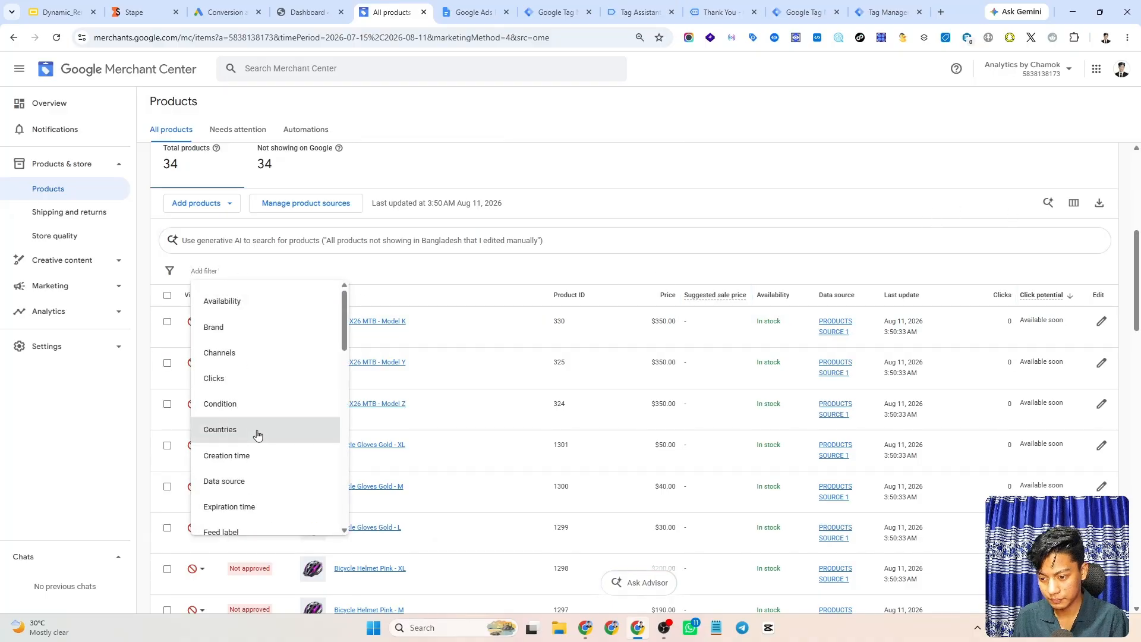
pyautogui.scroll(-1, 257, 435)
pyautogui.scroll(-3, 275, 463)
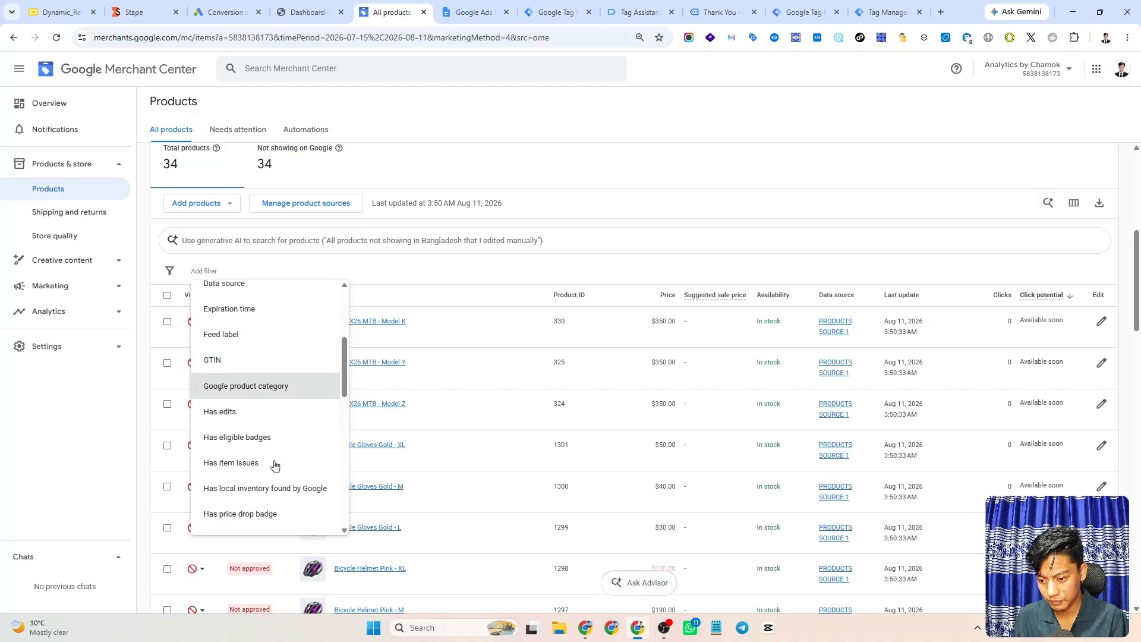
pyautogui.scroll(-2, 275, 465)
pyautogui.scroll(-3, 262, 465)
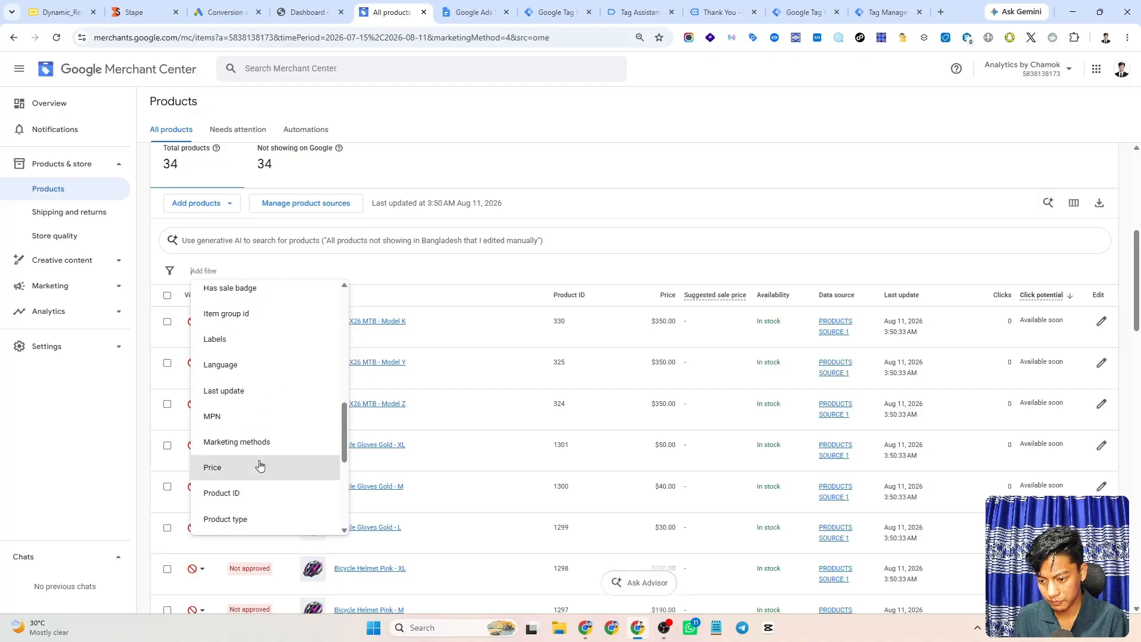
pyautogui.scroll(-1, 258, 452)
pyautogui.click(246, 420)
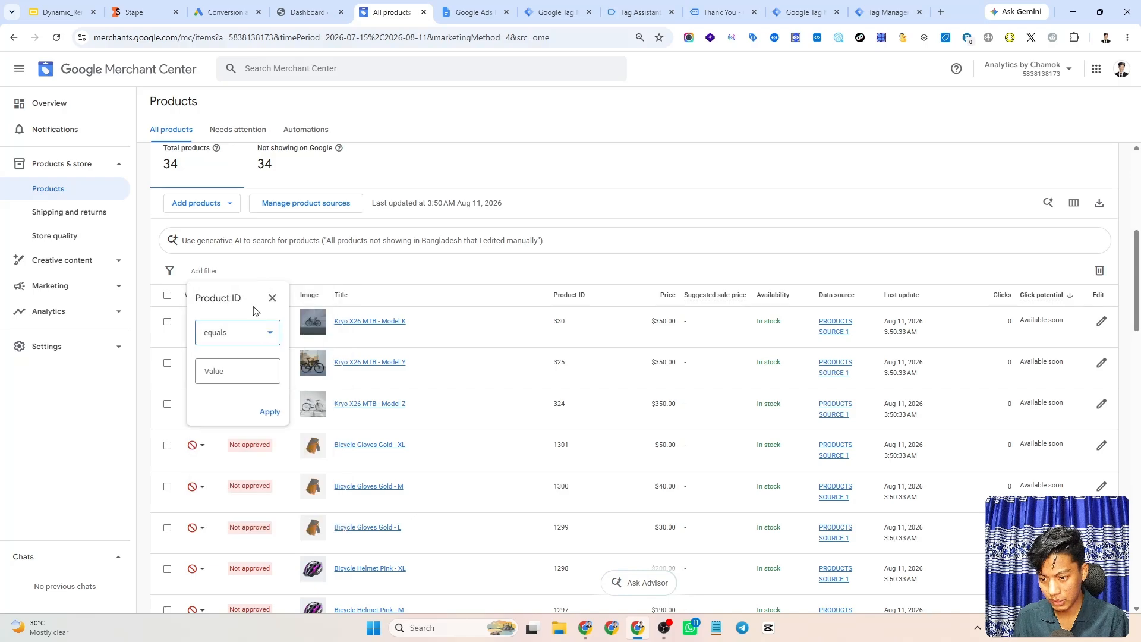
pyautogui.click(226, 375)
pyautogui.write('1275')
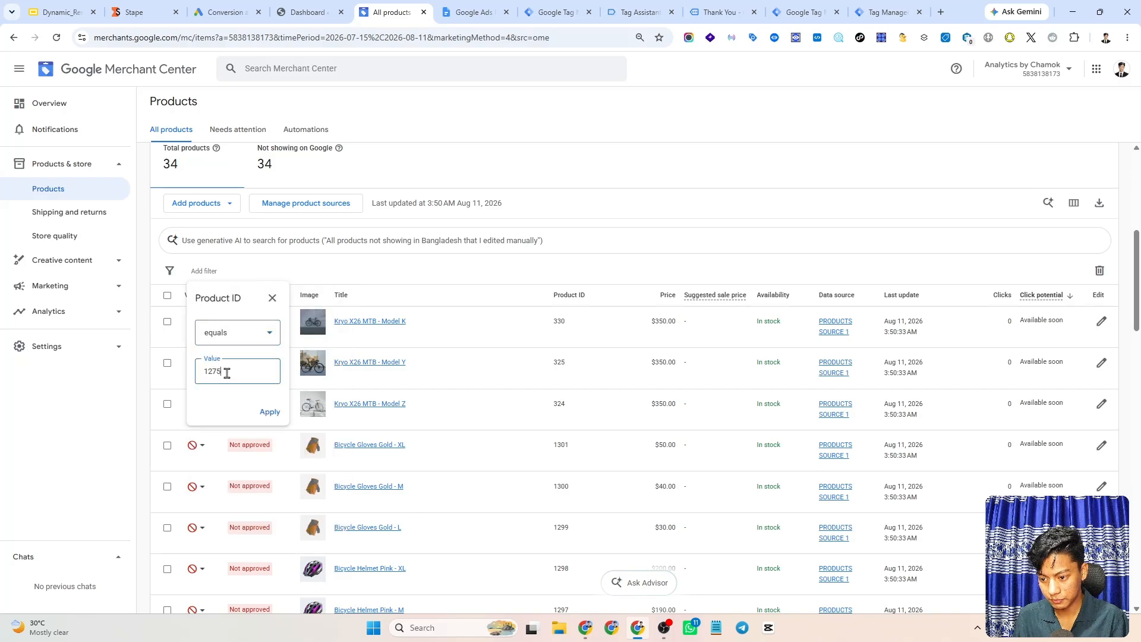
pyautogui.click(269, 410)
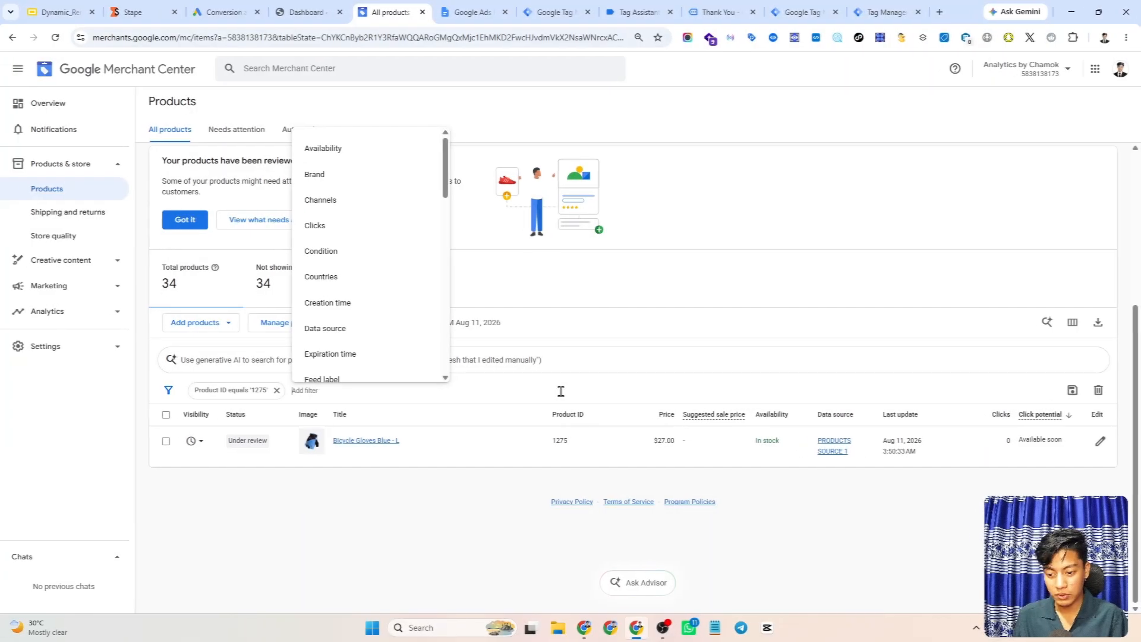
# Highlight the filtered product's ID in the product list to compare it with the remarketing array's ID.
pyautogui.moveTo(571, 441); pyautogui.dragTo(551, 447)
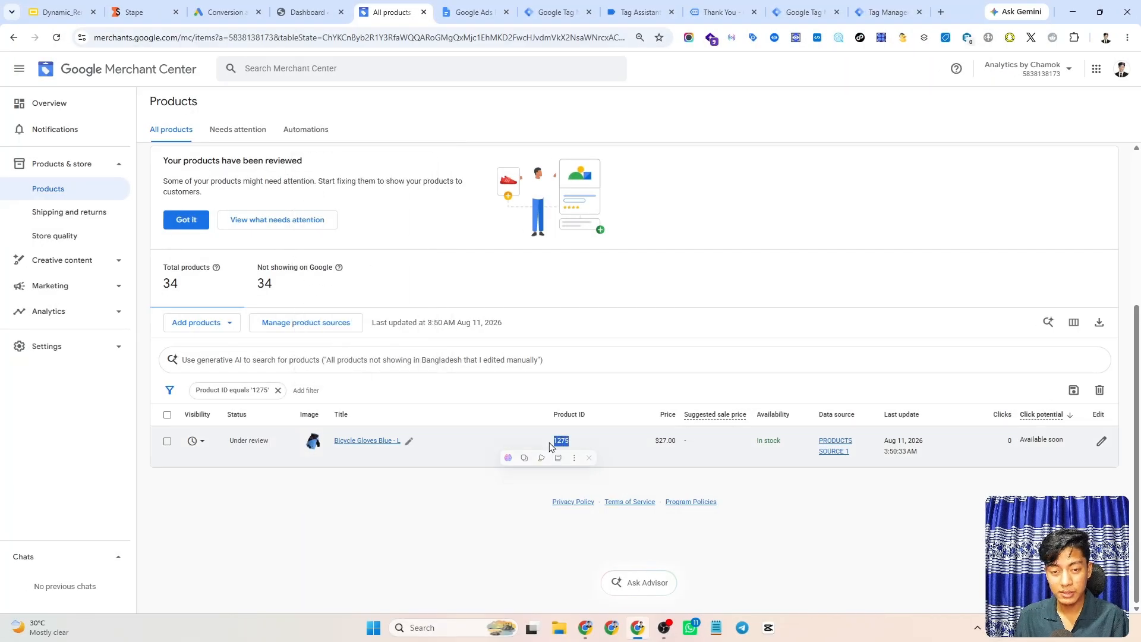
pyautogui.click(632, 389)
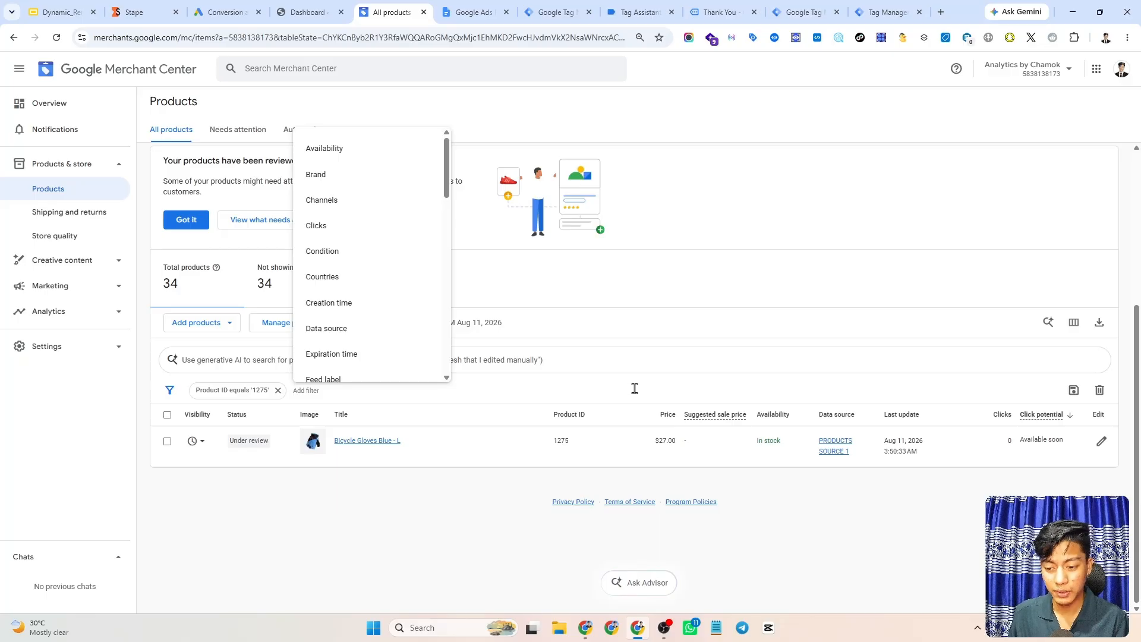
pyautogui.click(634, 362)
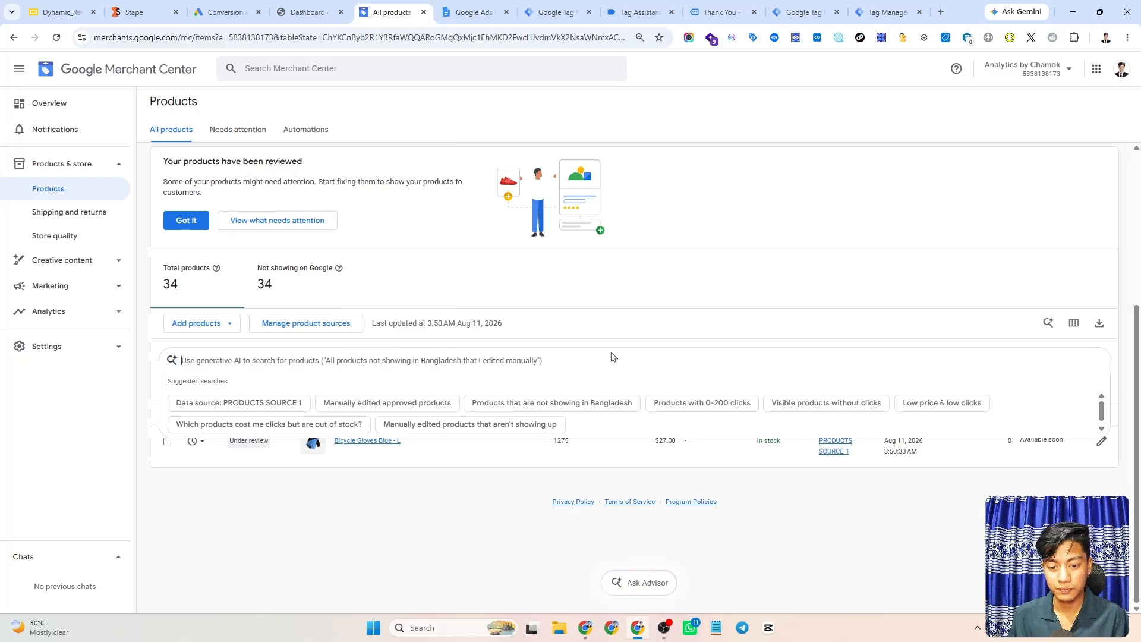